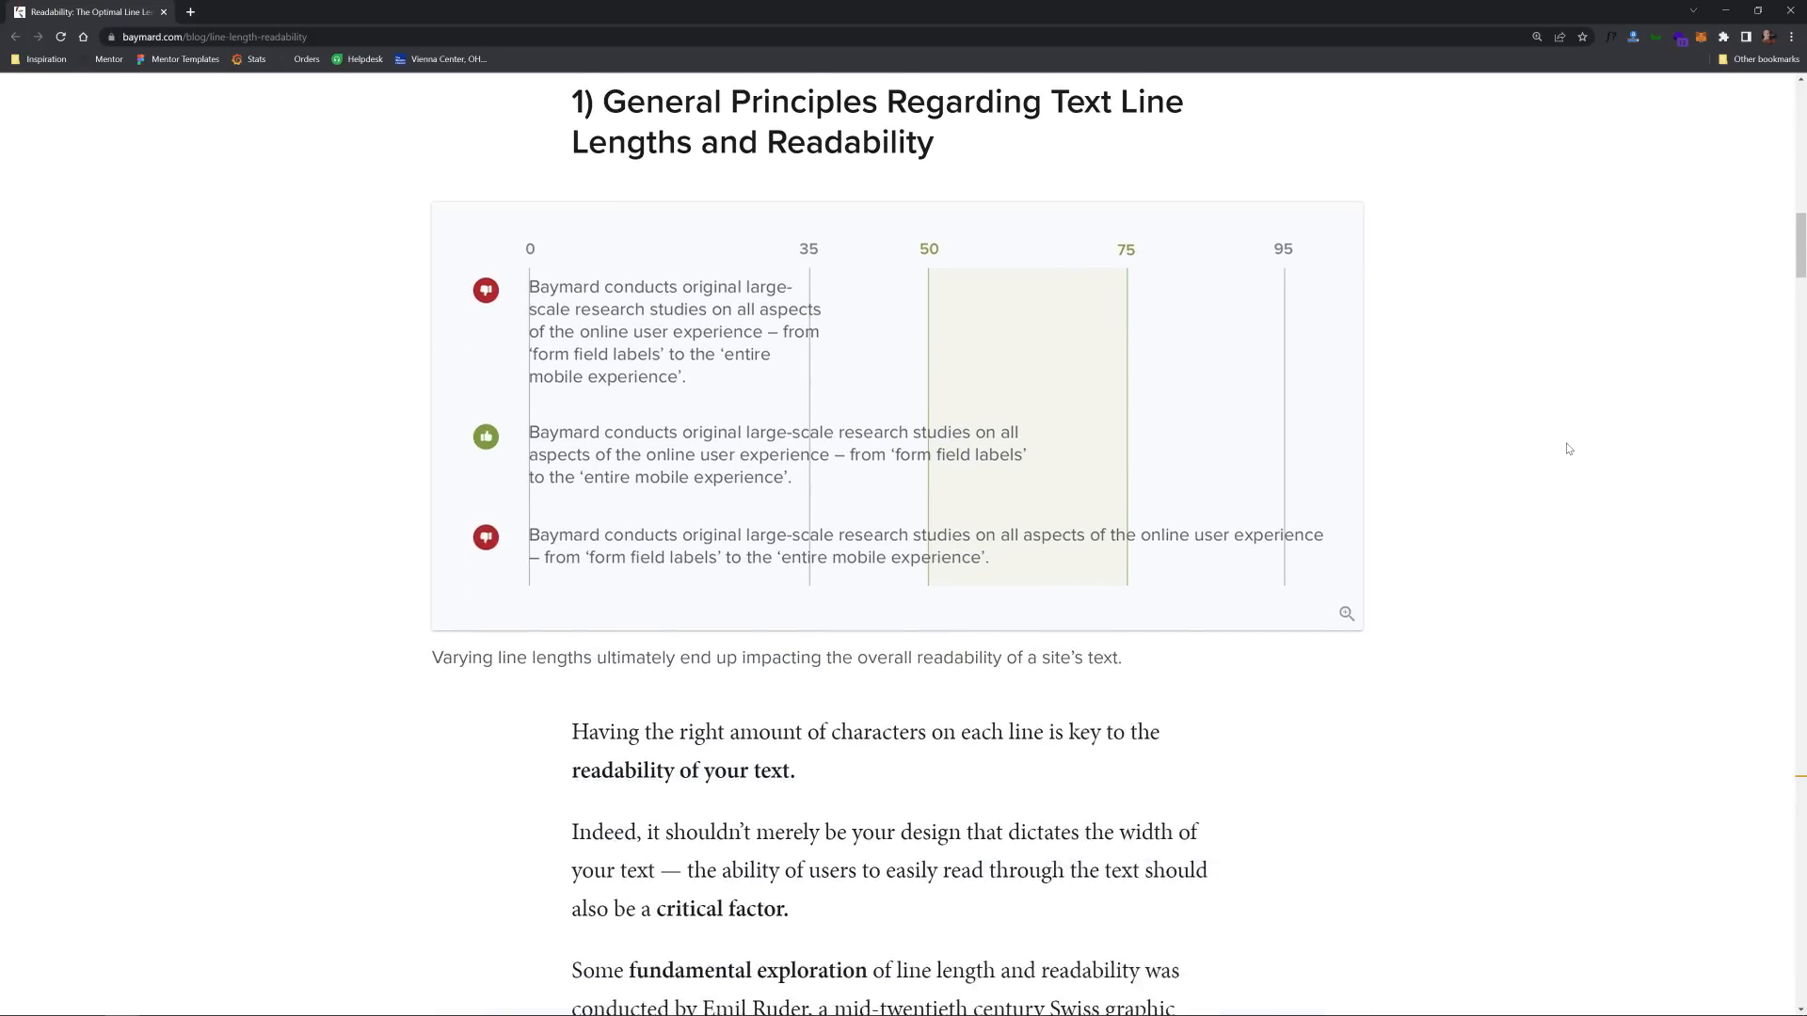
{"action": "scroll", "coordinate": [1565, 440], "scroll_direction": "down", "scroll_amount": 18}
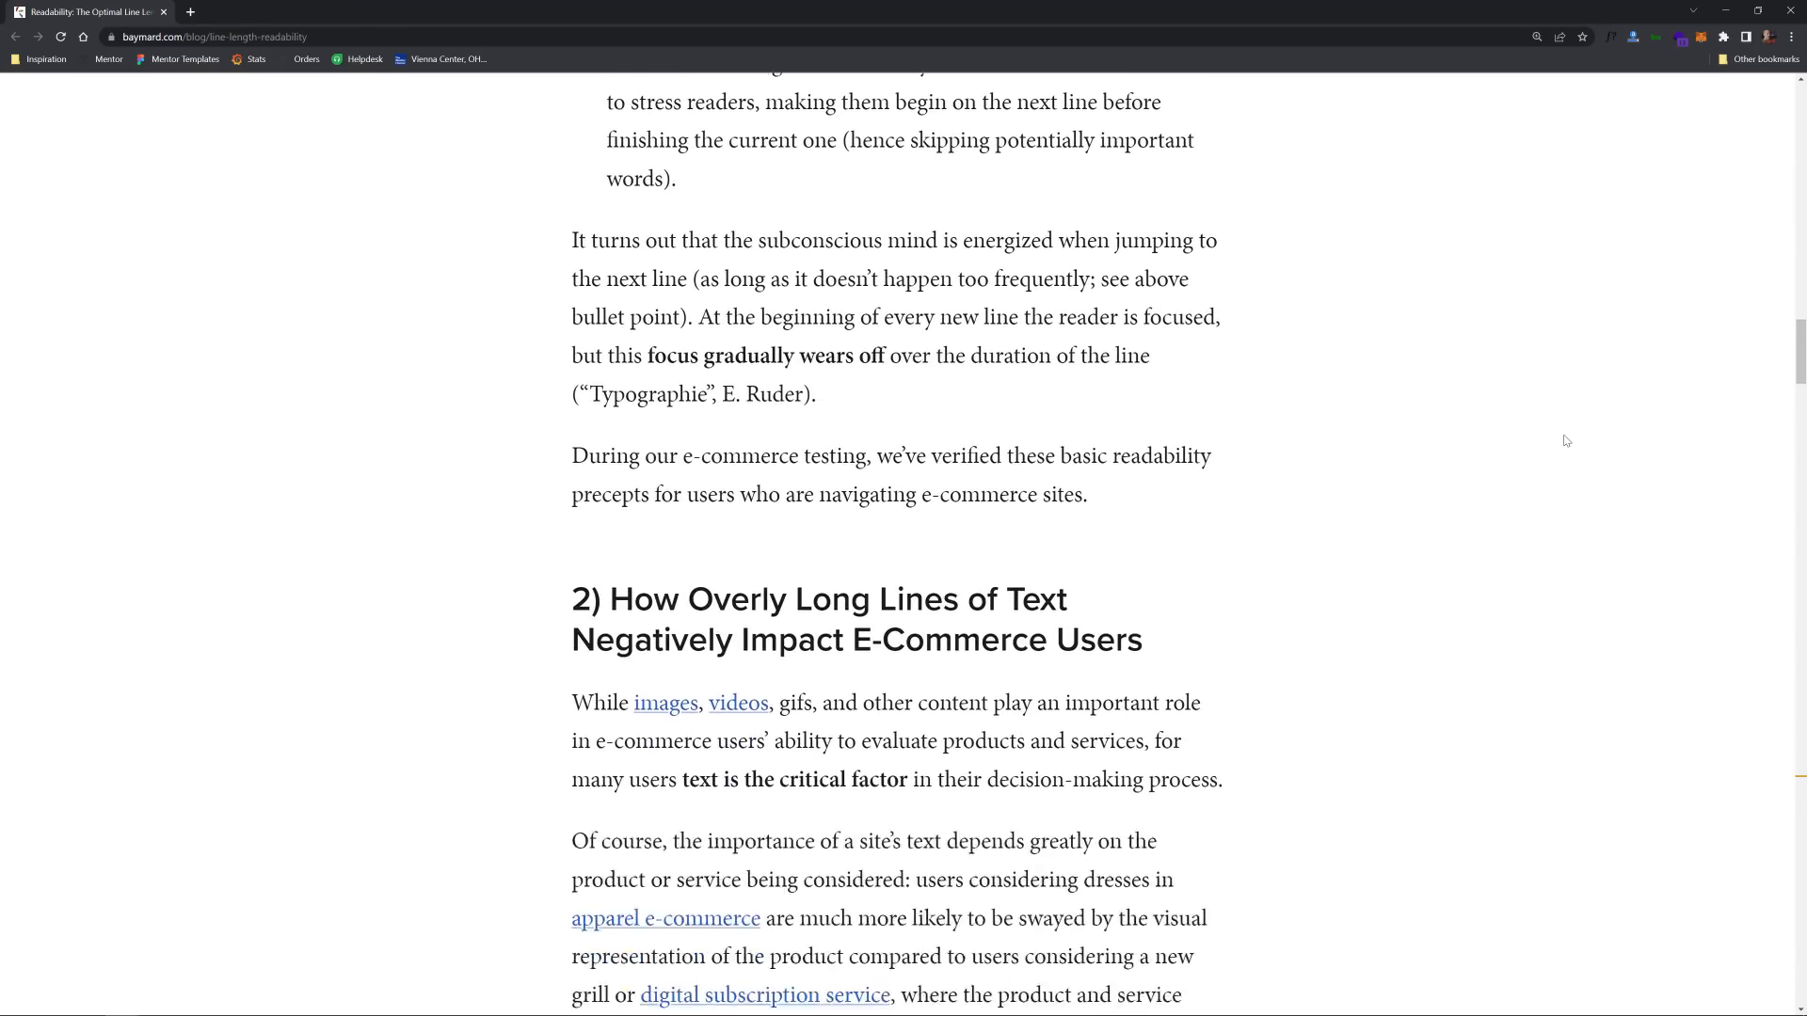
{"action": "scroll", "coordinate": [1560, 448], "scroll_direction": "down", "scroll_amount": 6}
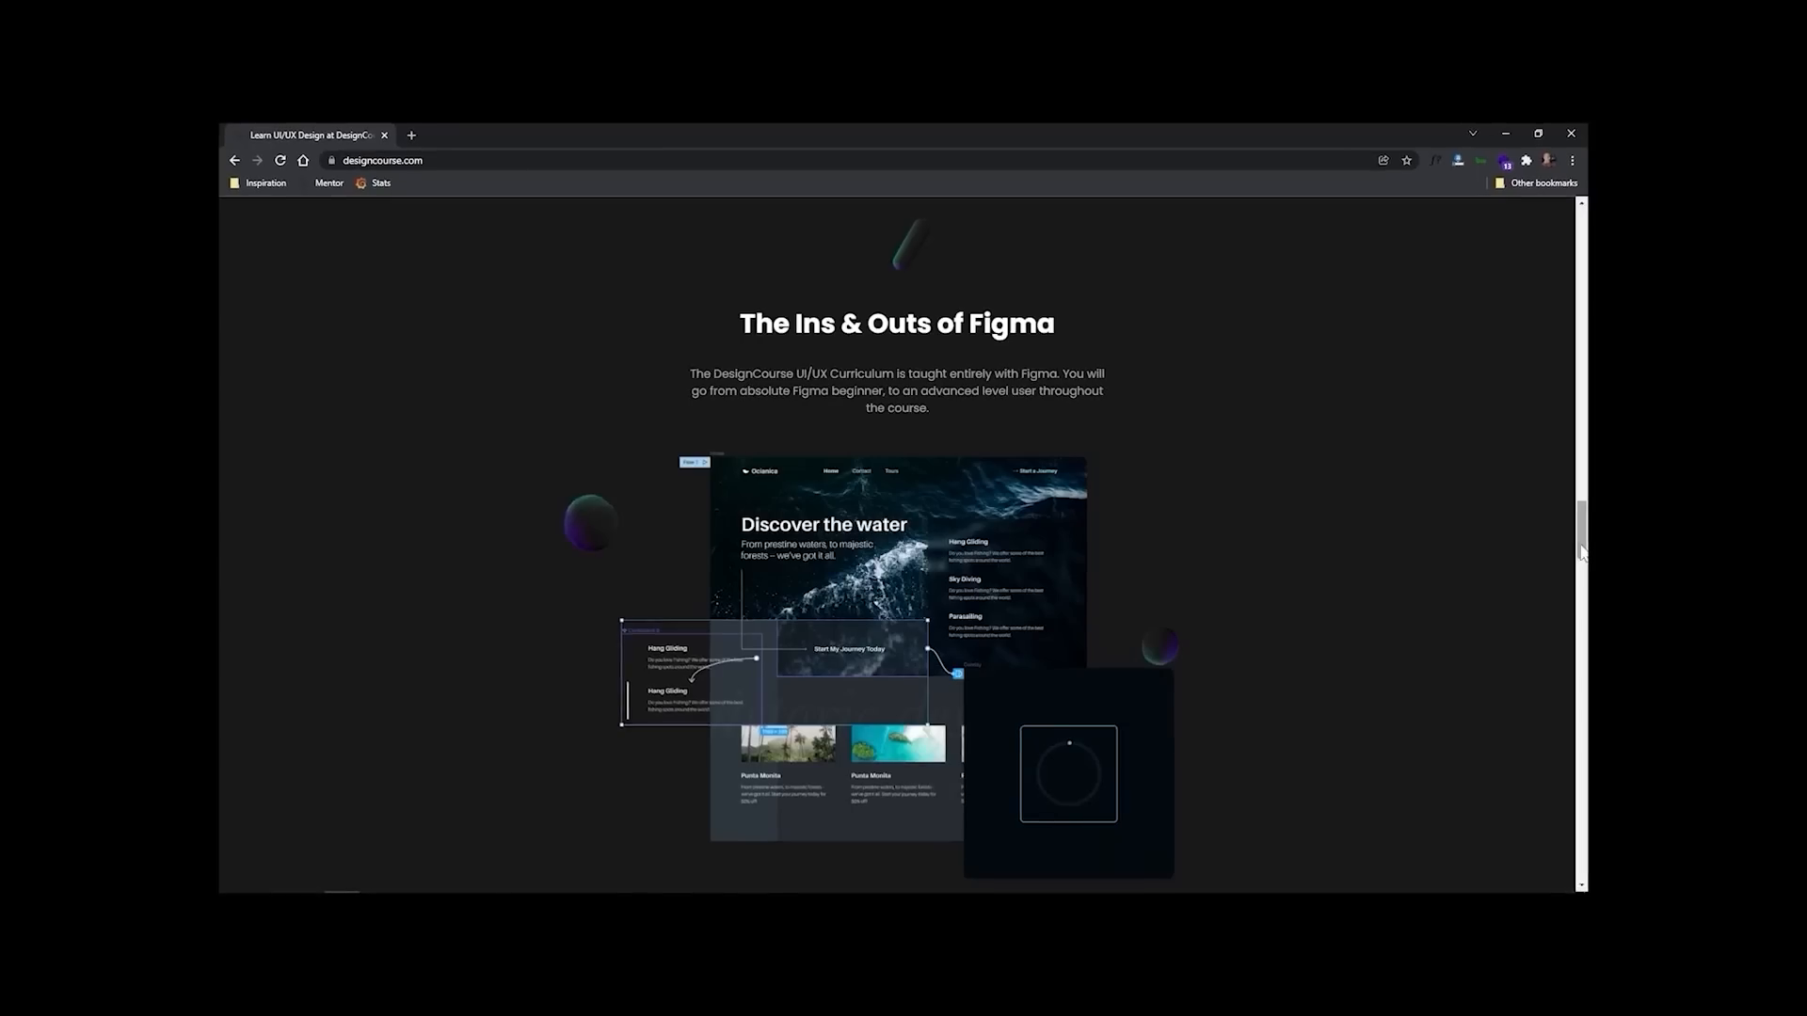
{"action": "left_click_drag", "start_coordinate": [1582, 555], "coordinate": [1583, 602]}
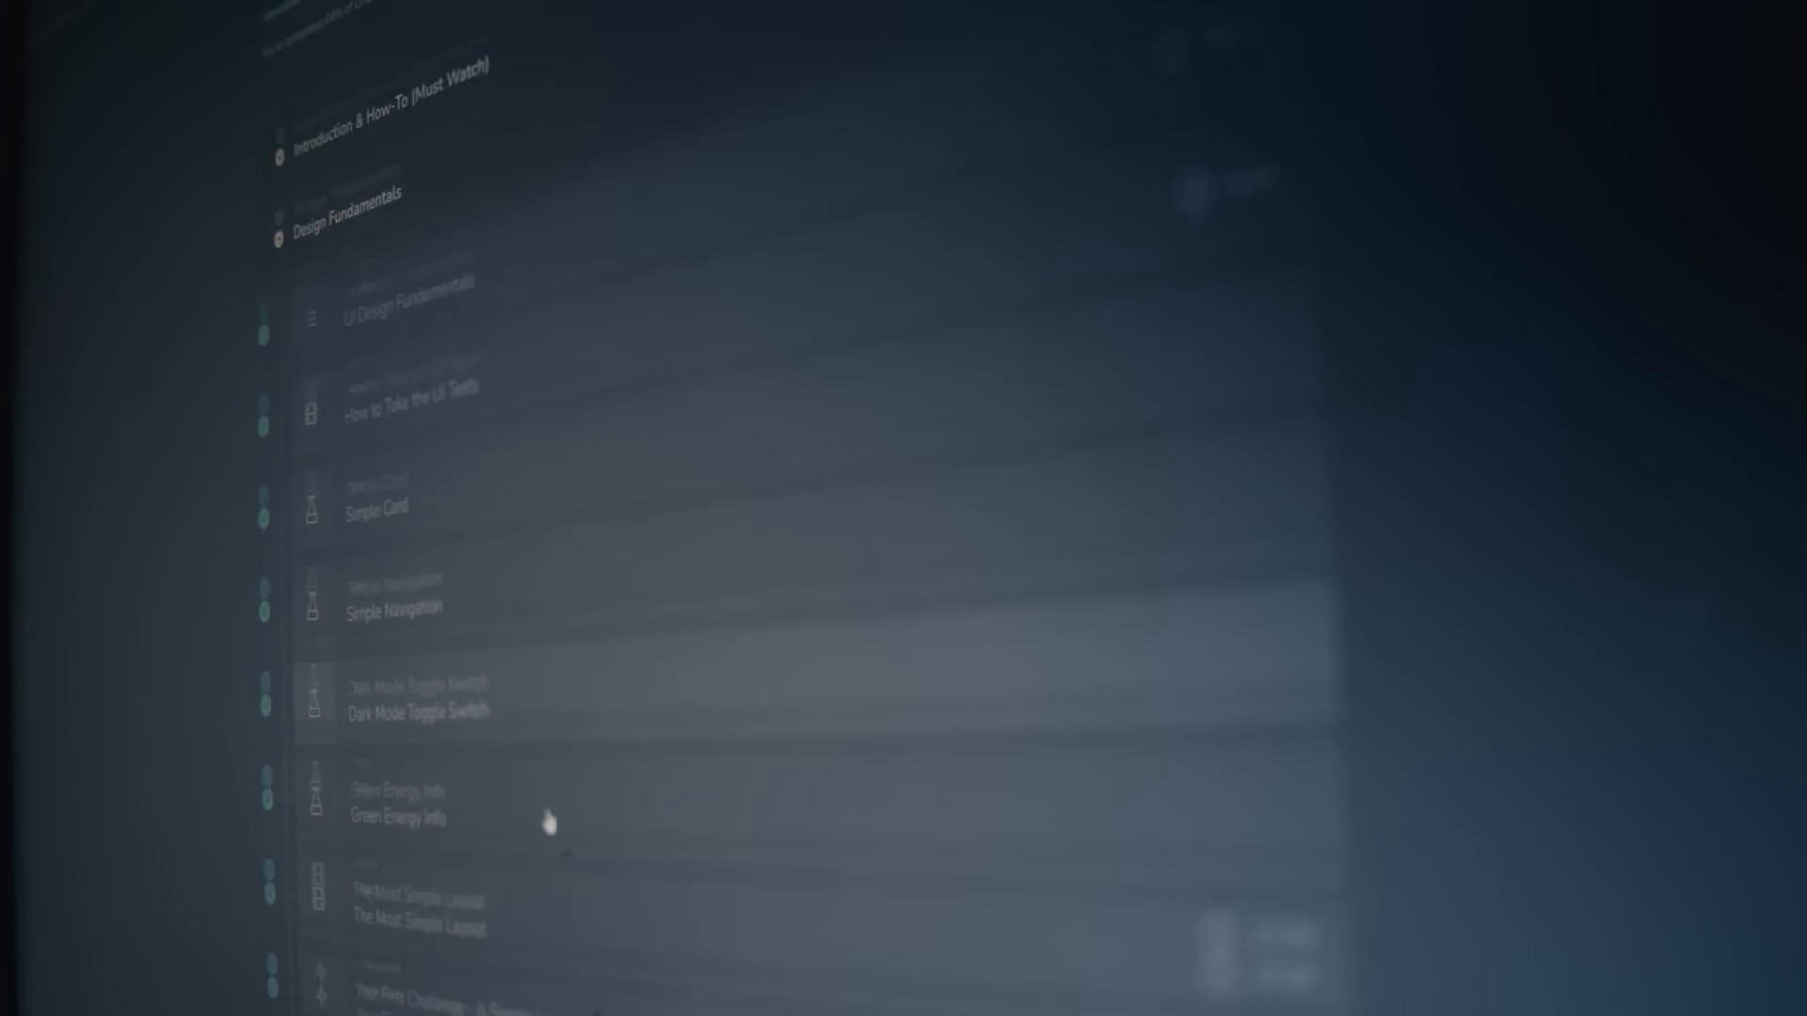
{"action": "scroll", "coordinate": [544, 823], "scroll_direction": "down", "scroll_amount": 5}
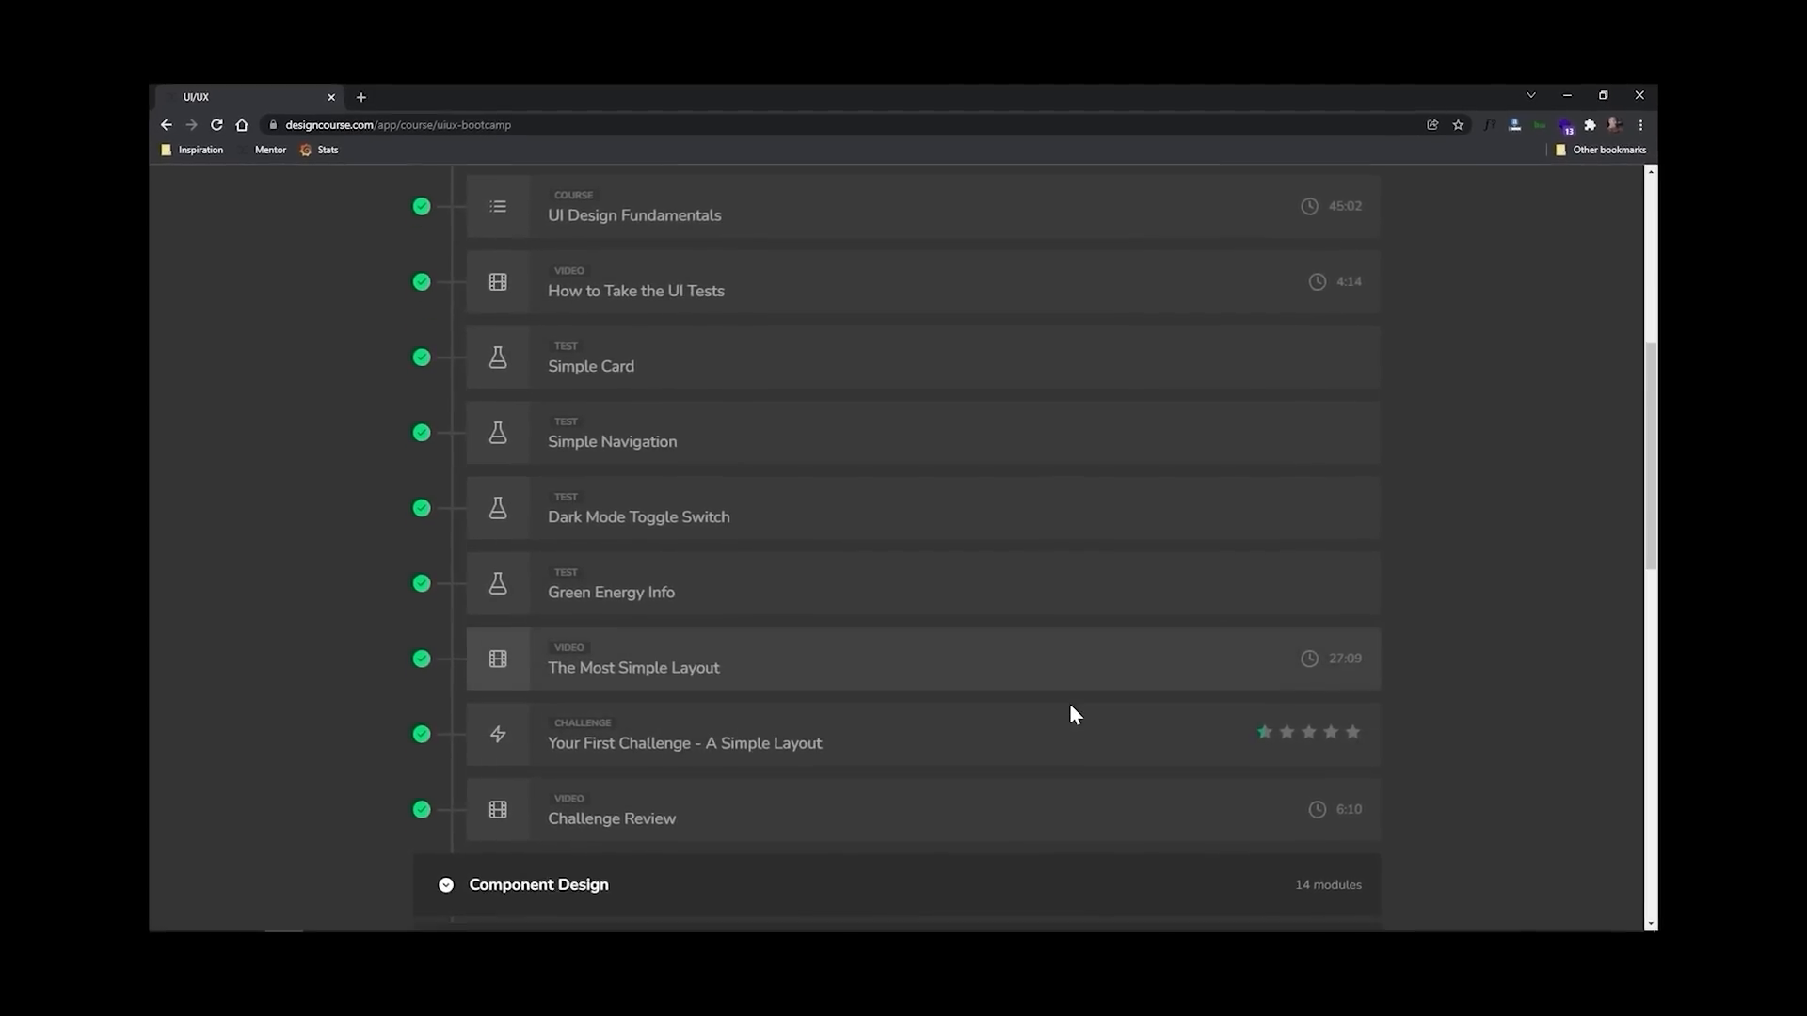
{"action": "scroll", "coordinate": [1069, 712], "scroll_direction": "down", "scroll_amount": 5}
{"action": "left_click", "coordinate": [920, 525]}
{"action": "scroll", "coordinate": [943, 564], "scroll_direction": "down", "scroll_amount": 5}
{"action": "scroll", "coordinate": [945, 568], "scroll_direction": "down", "scroll_amount": 10}
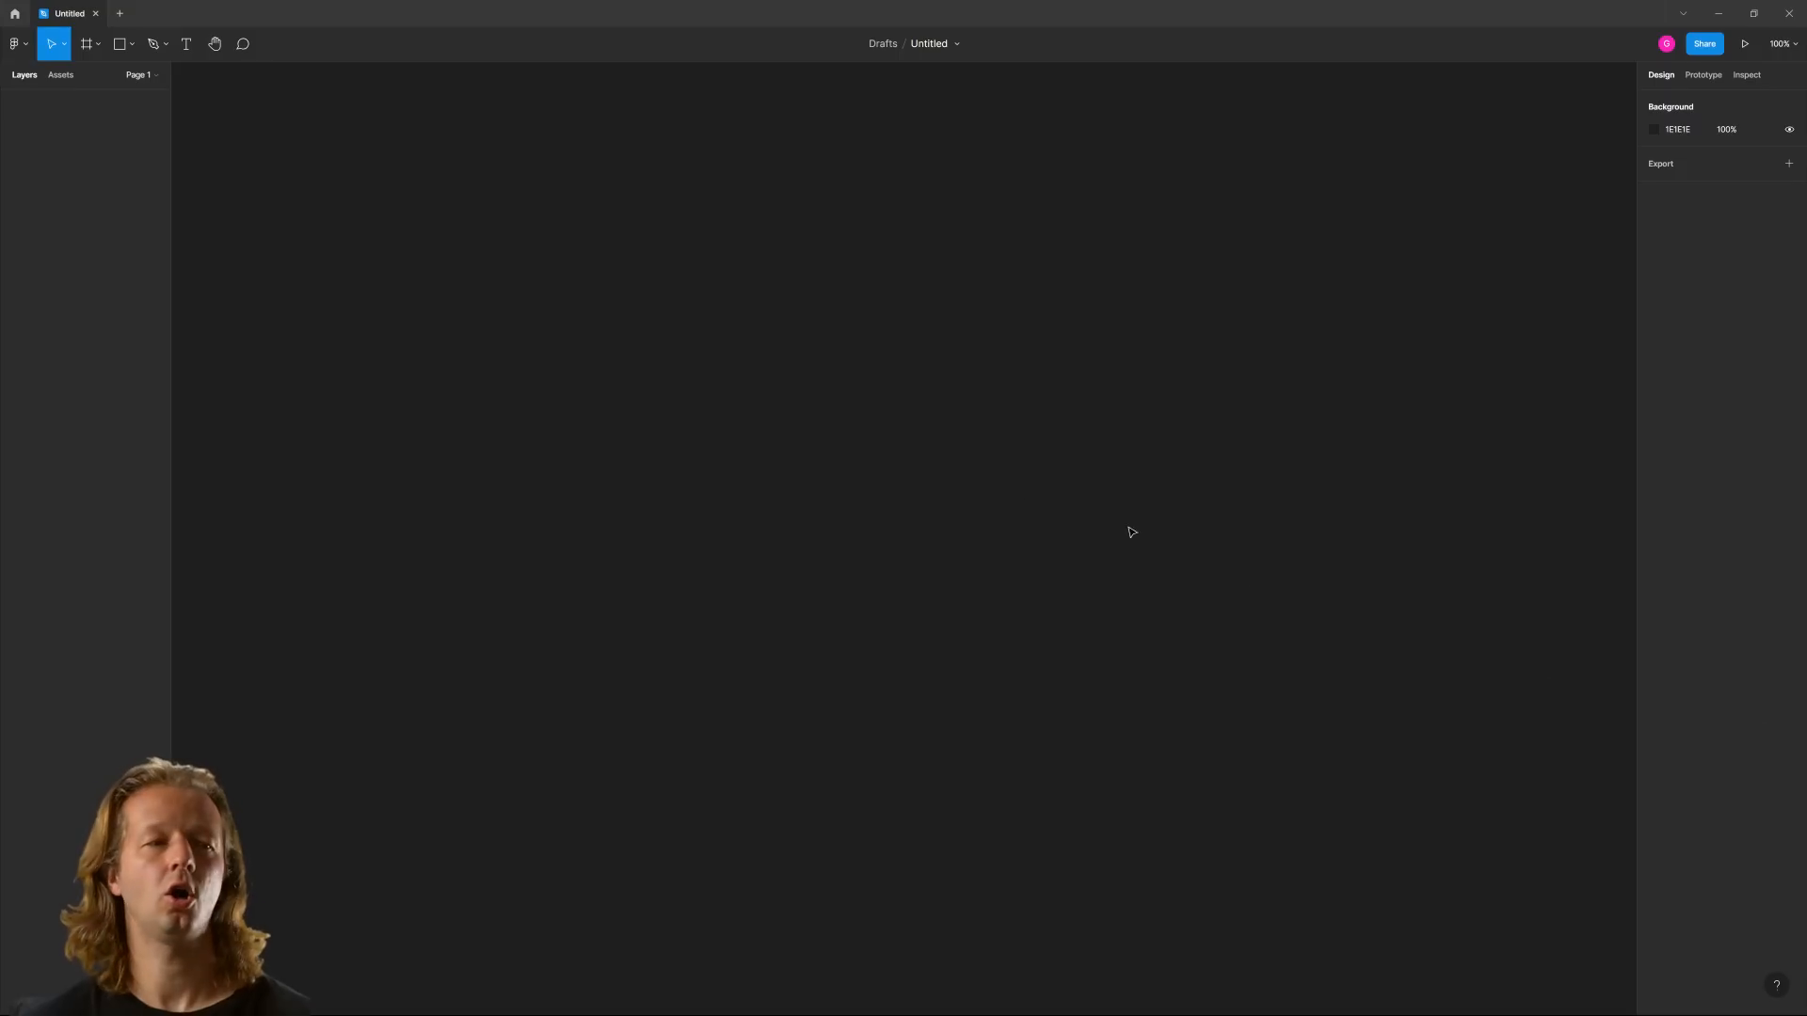
Create a 1440 × 1024 Desktop frame and shorten it from its bottom edge to about 839 px high
{"action": "left_click", "coordinate": [89, 45]}
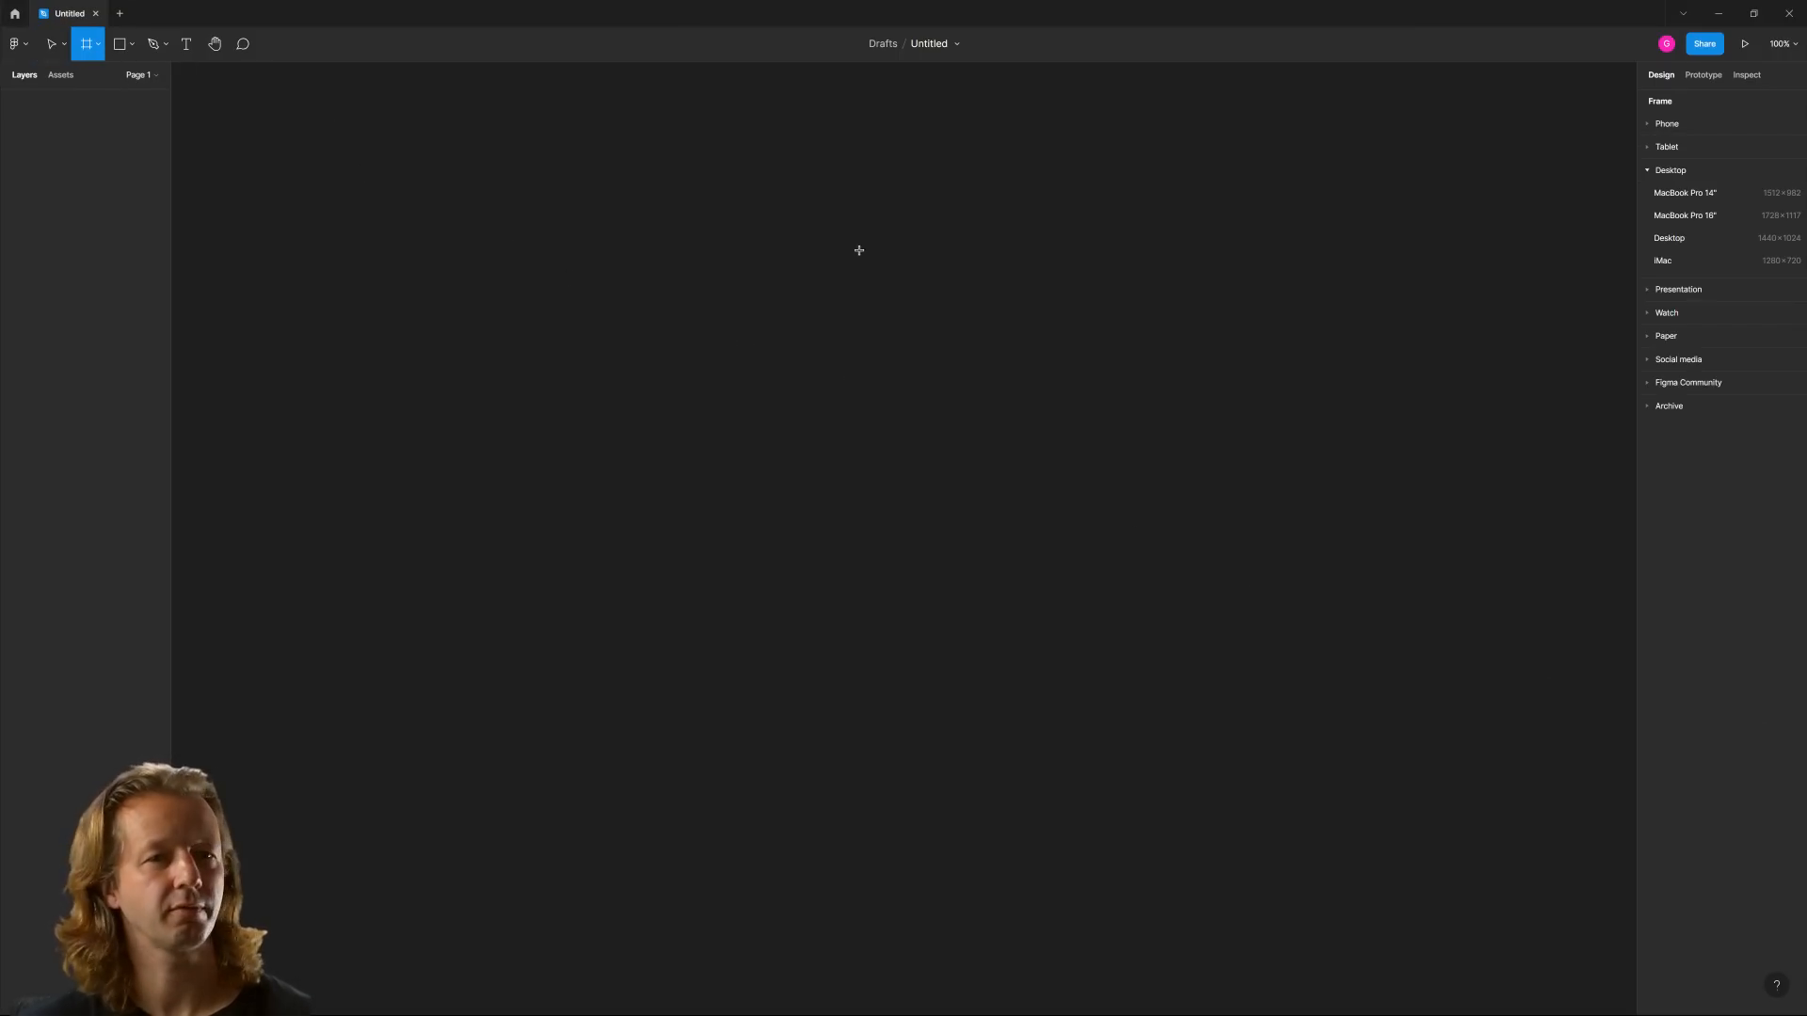
{"action": "left_click", "coordinate": [1672, 243]}
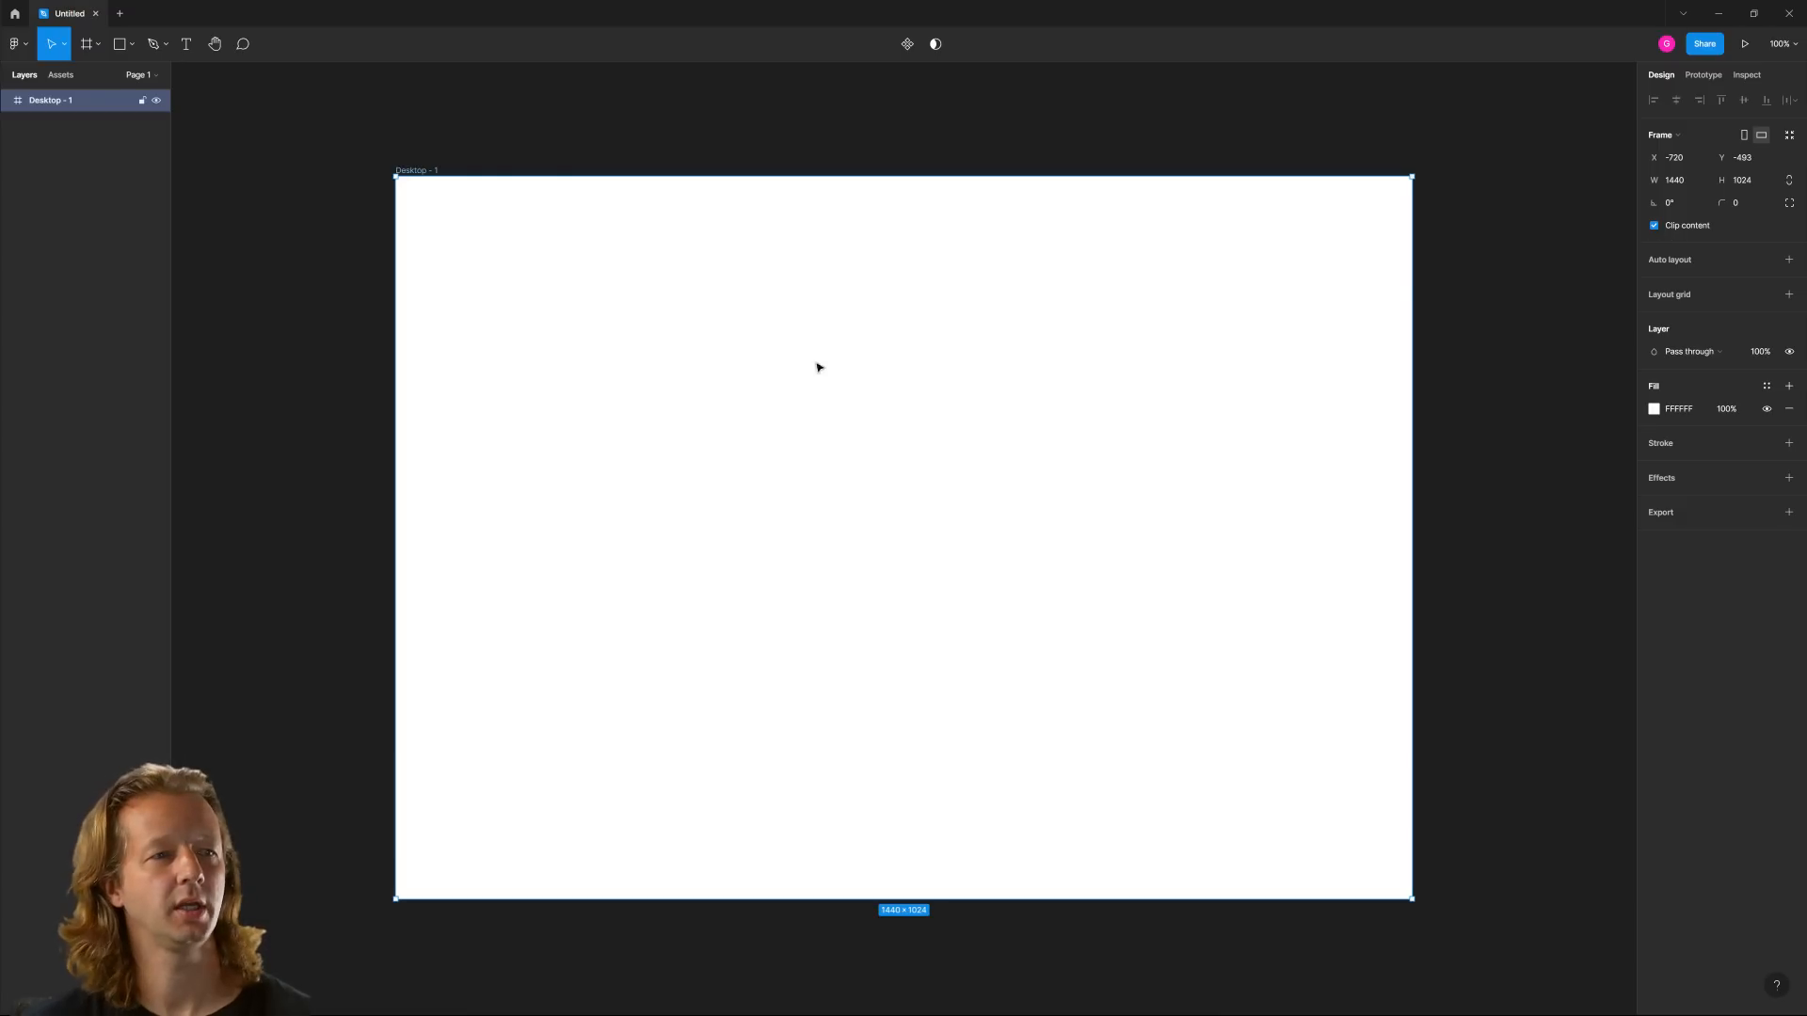
{"action": "left_click_drag", "start_coordinate": [1061, 899], "coordinate": [1063, 768]}
{"action": "left_click", "coordinate": [1019, 844]}
{"action": "left_click_drag", "start_coordinate": [873, 629], "coordinate": [903, 653]}
Add the heading text "A Systematic Approach to Type" near the upper left of the frame
{"action": "left_click", "coordinate": [195, 44]}
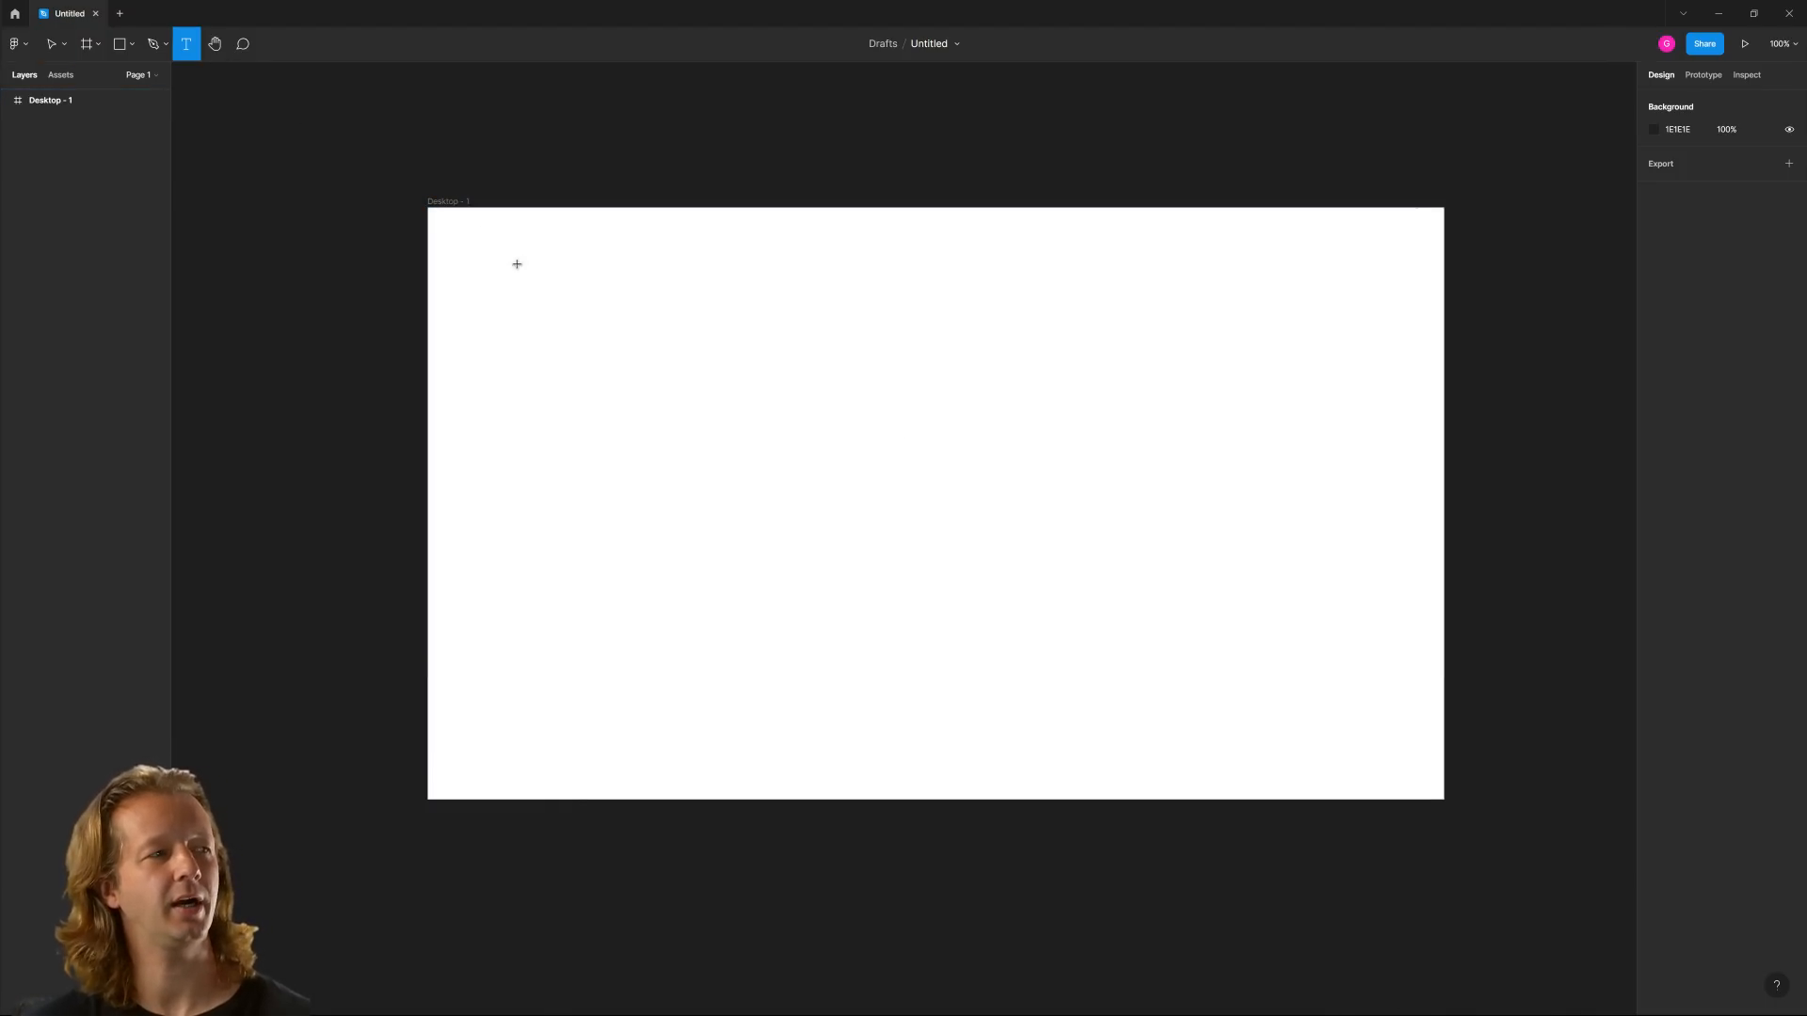
{"action": "left_click", "coordinate": [539, 300]}
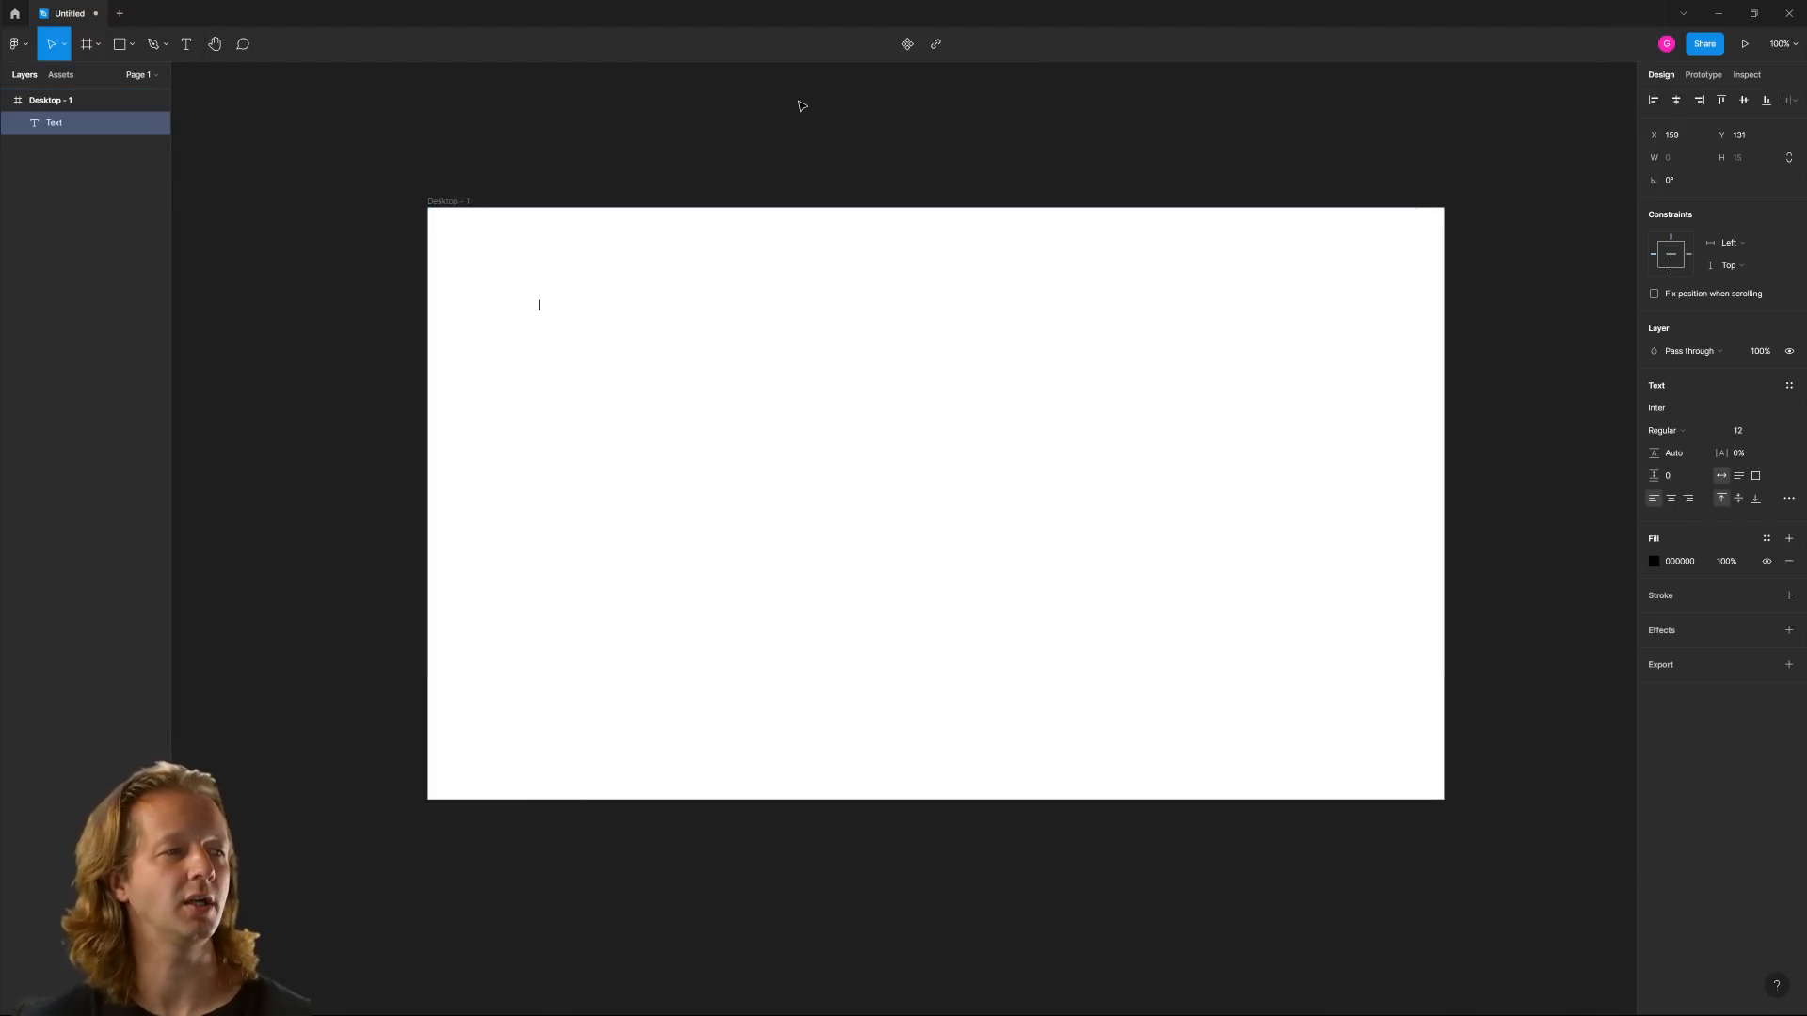
{"action": "type", "text": "A s"}
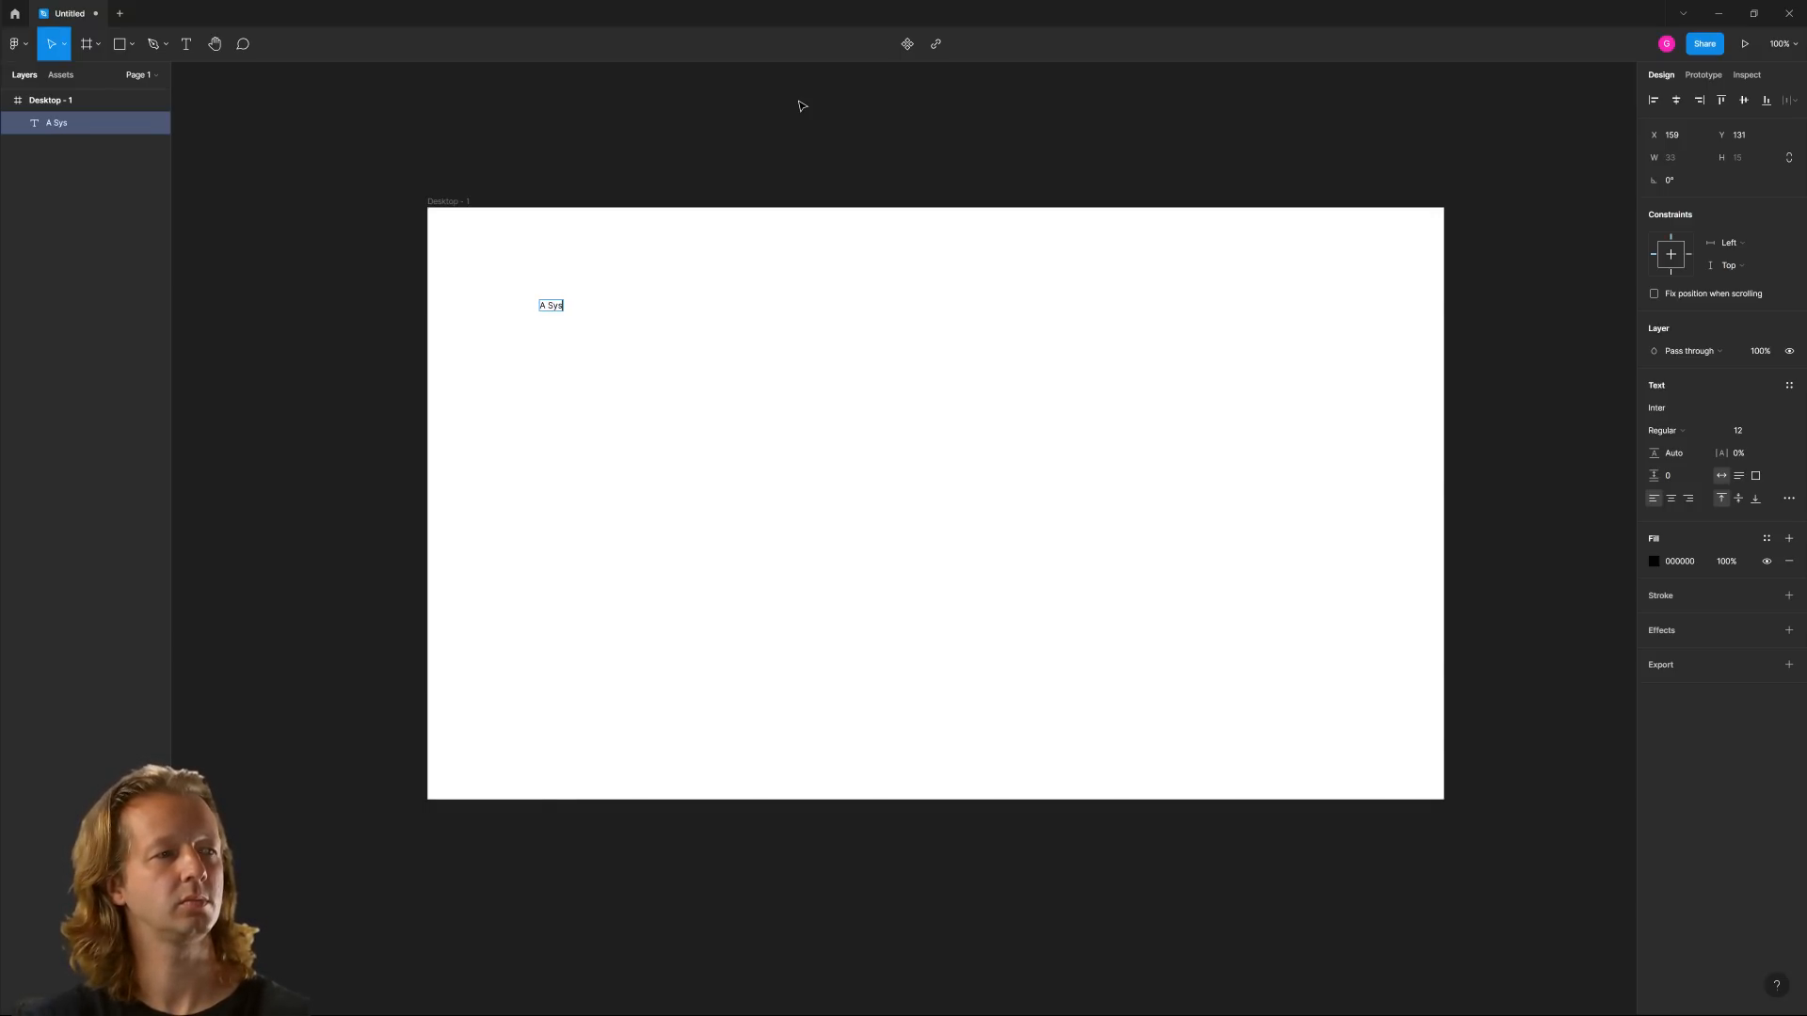
{"action": "type", "text": "ystematic App"}
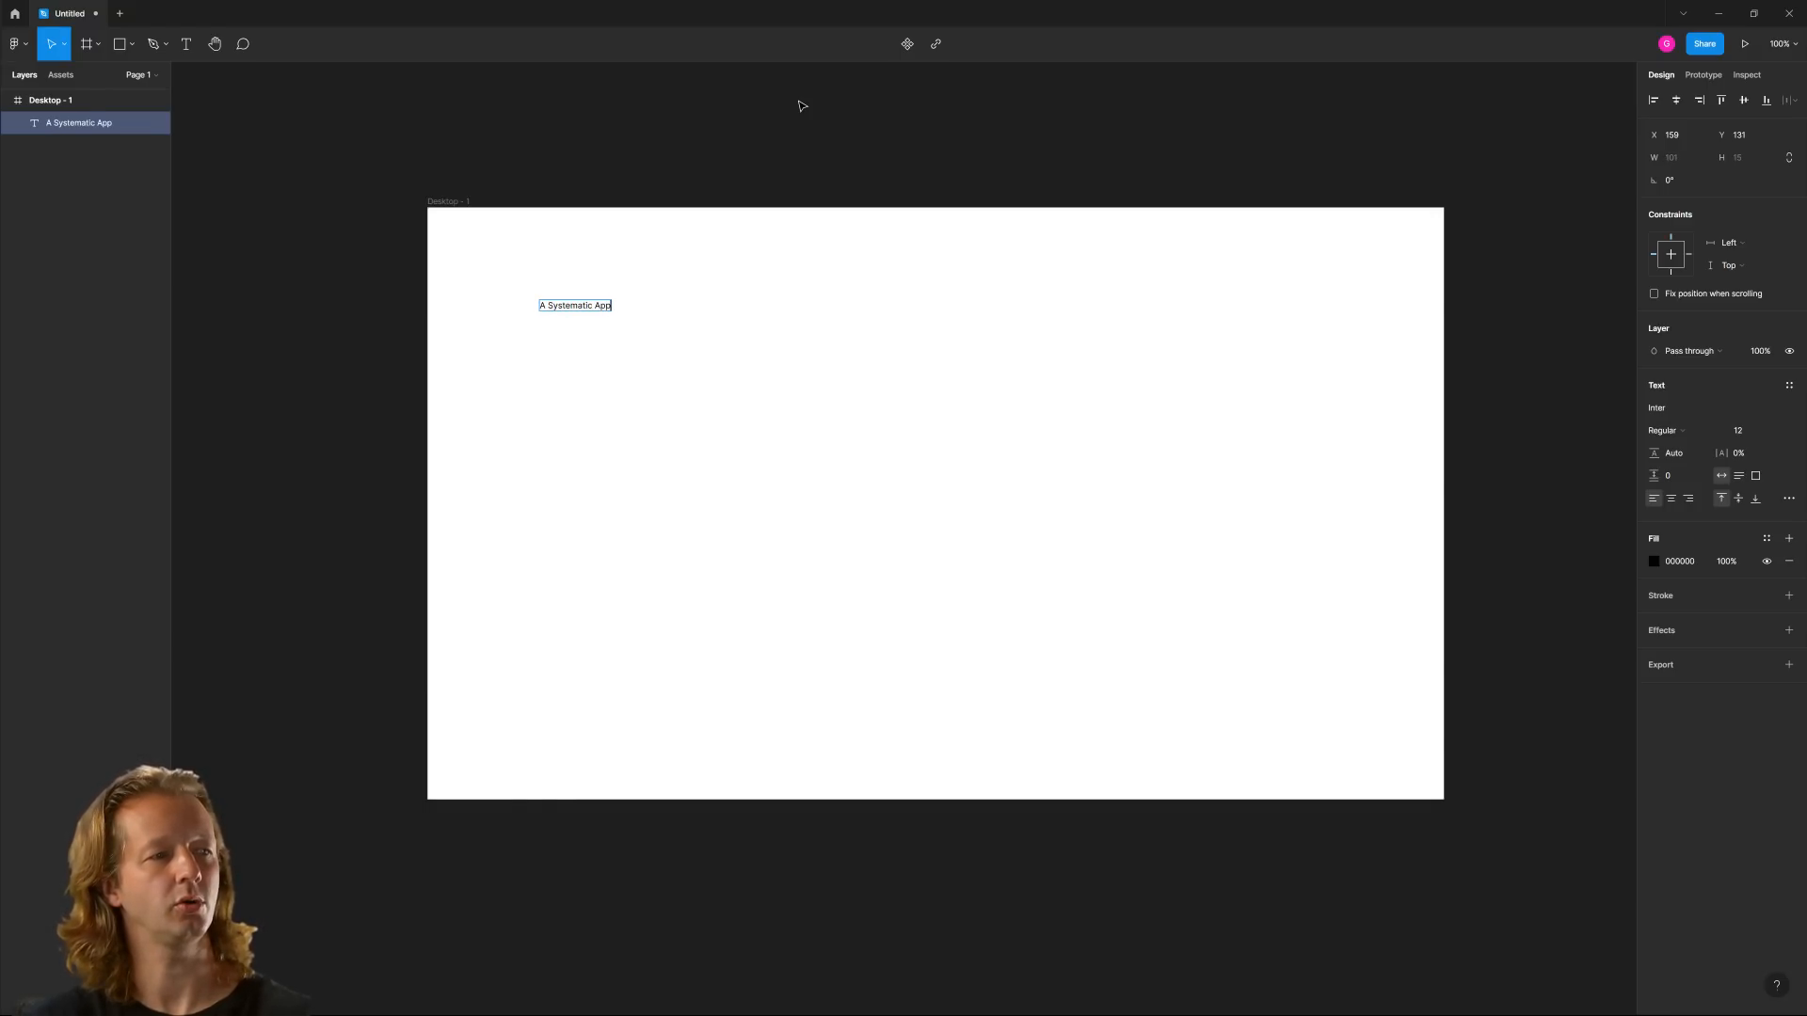
{"action": "type", "text": "roach to Type"}
{"action": "key", "text": "Escape"}
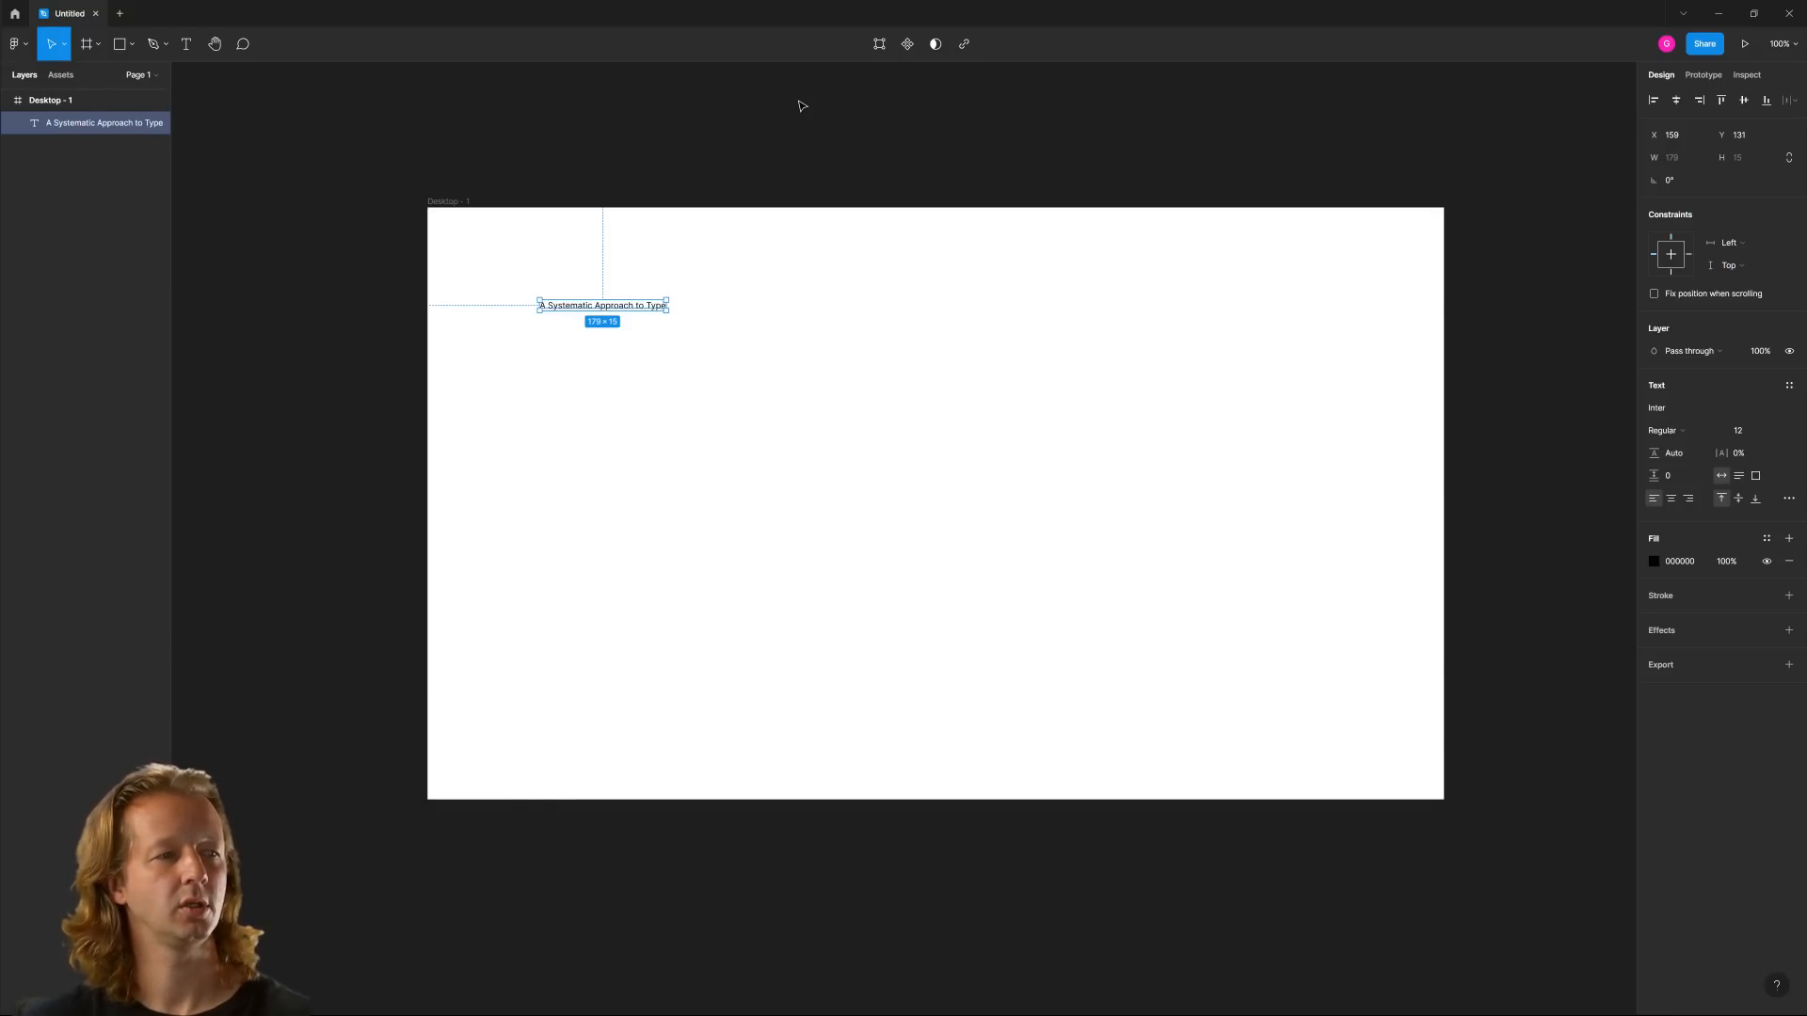
Try a font size of 48 on the heading and settle on 40
{"action": "left_click", "coordinate": [1747, 433]}
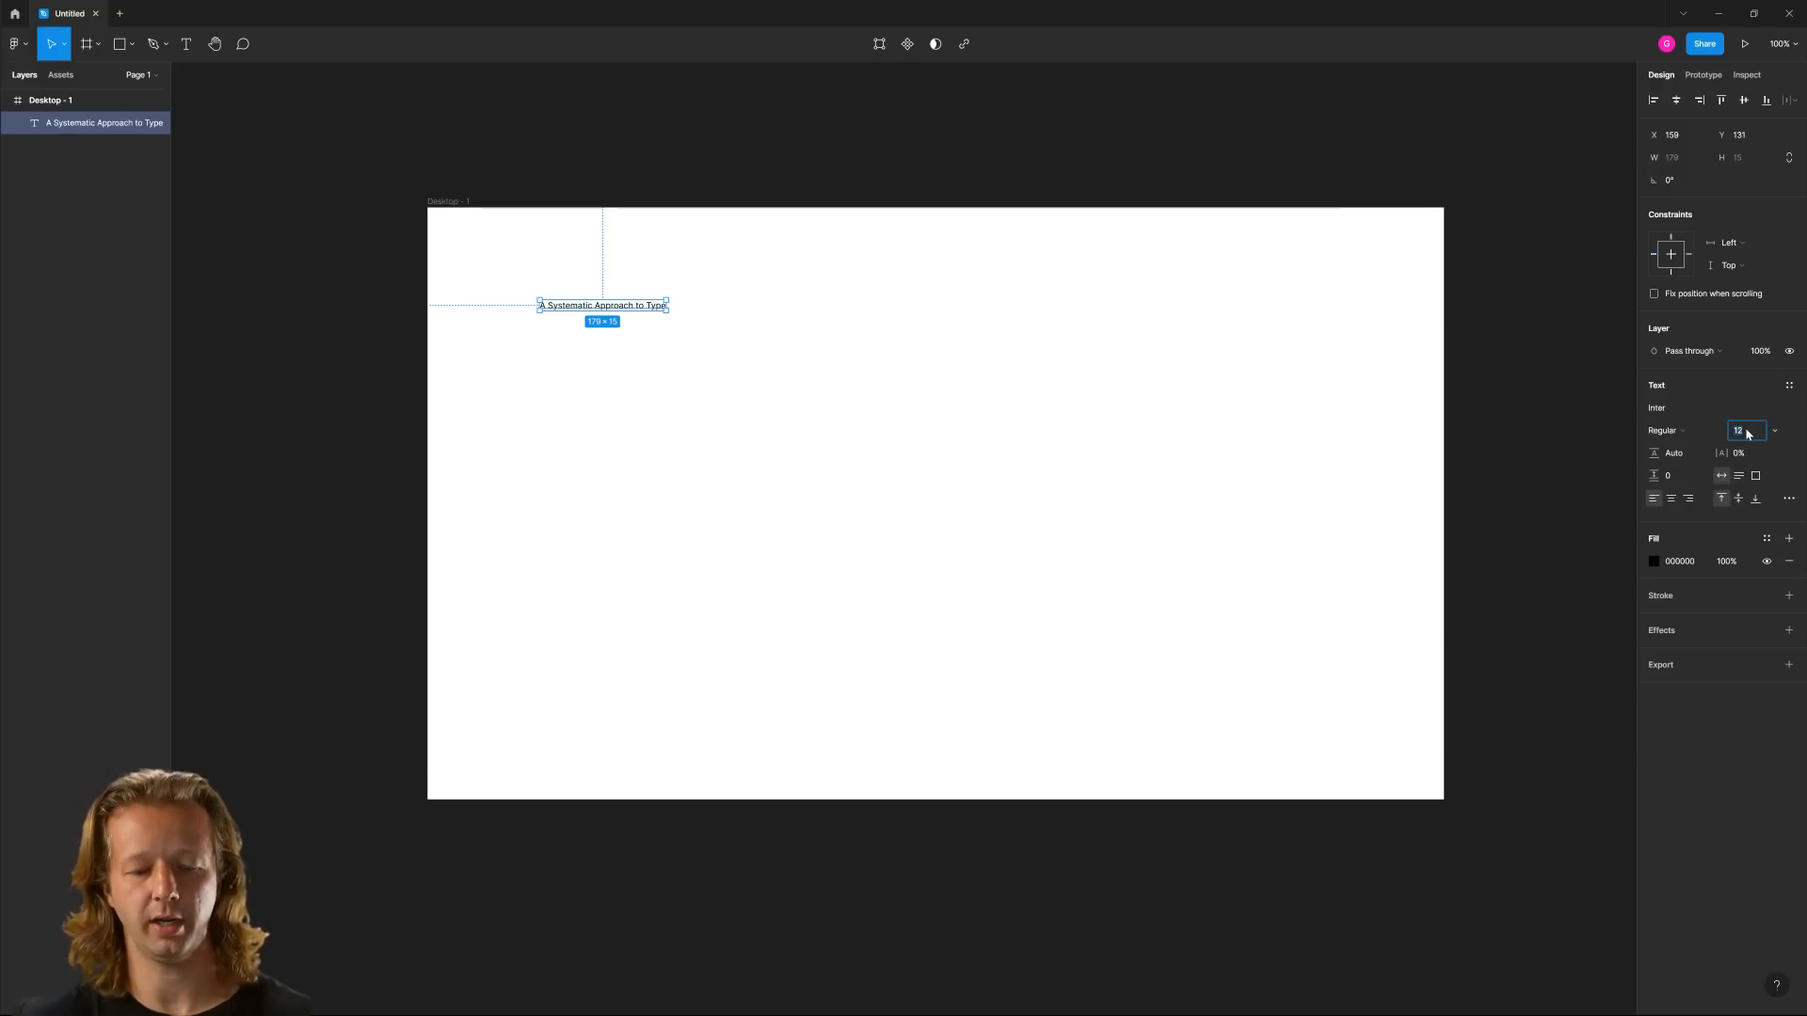
{"action": "type", "text": "48"}
{"action": "key", "text": "Return"}
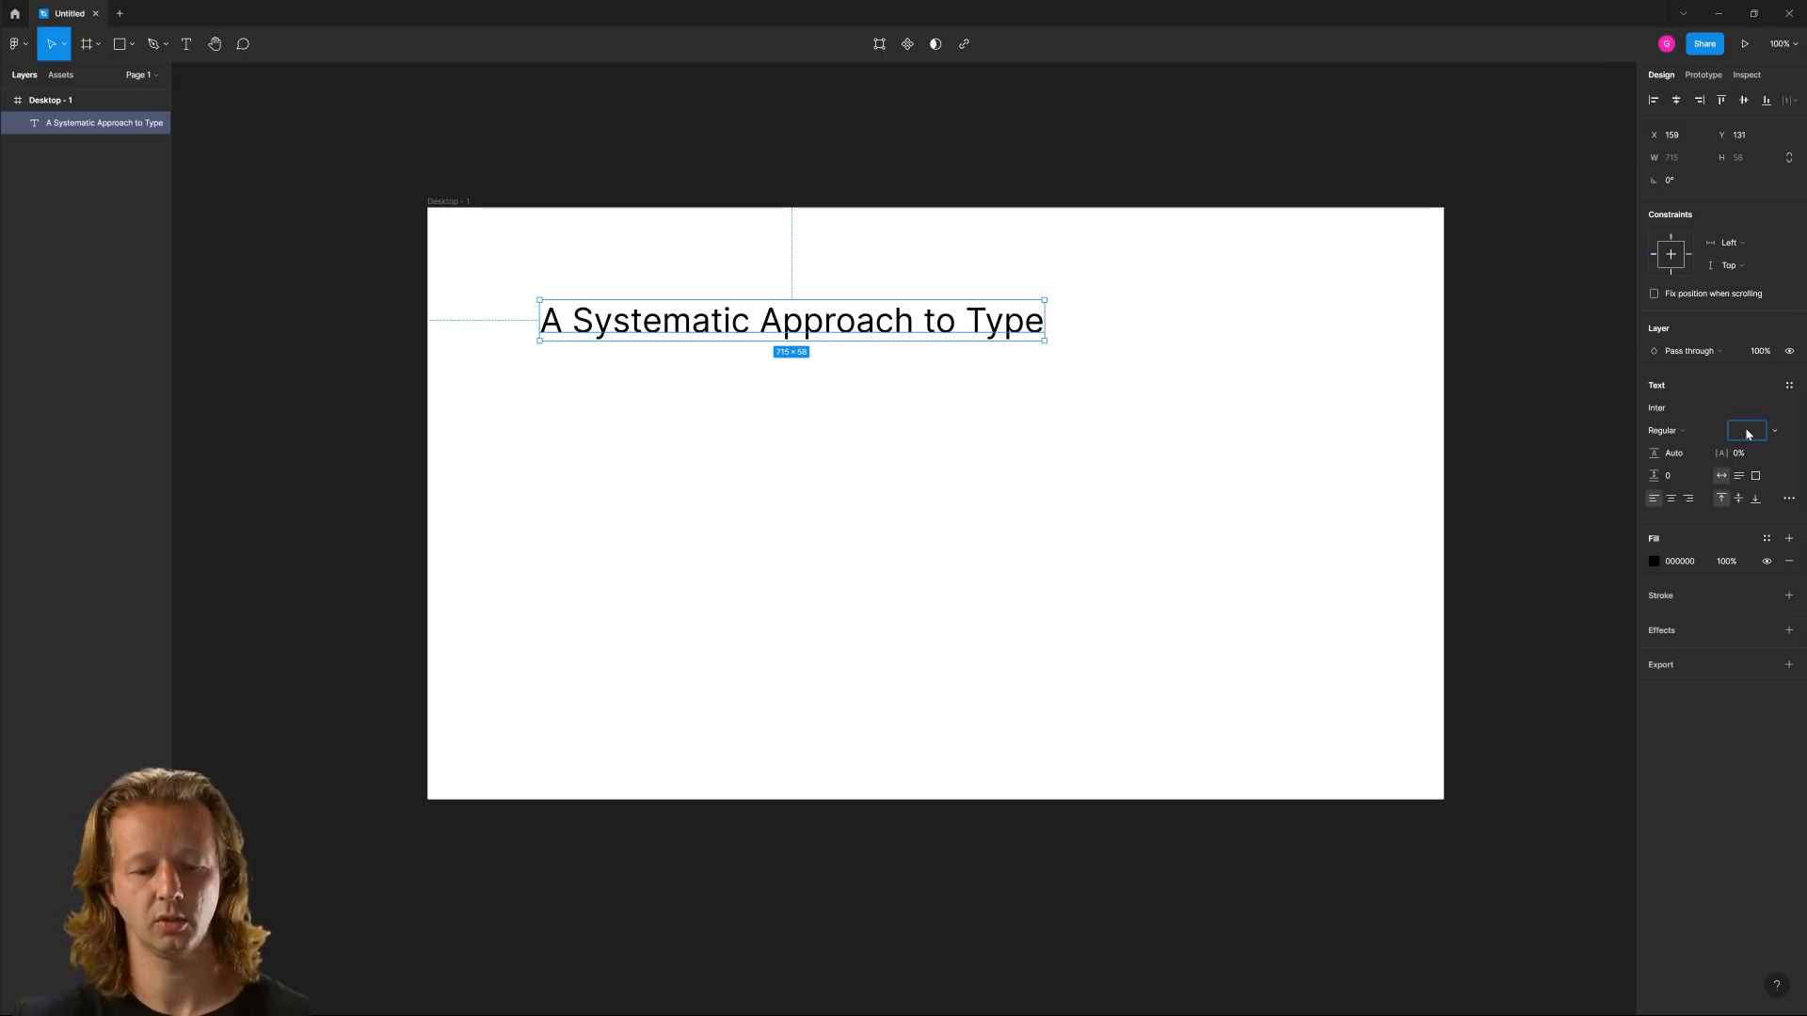
{"action": "type", "text": "40"}
{"action": "key", "text": "Return"}
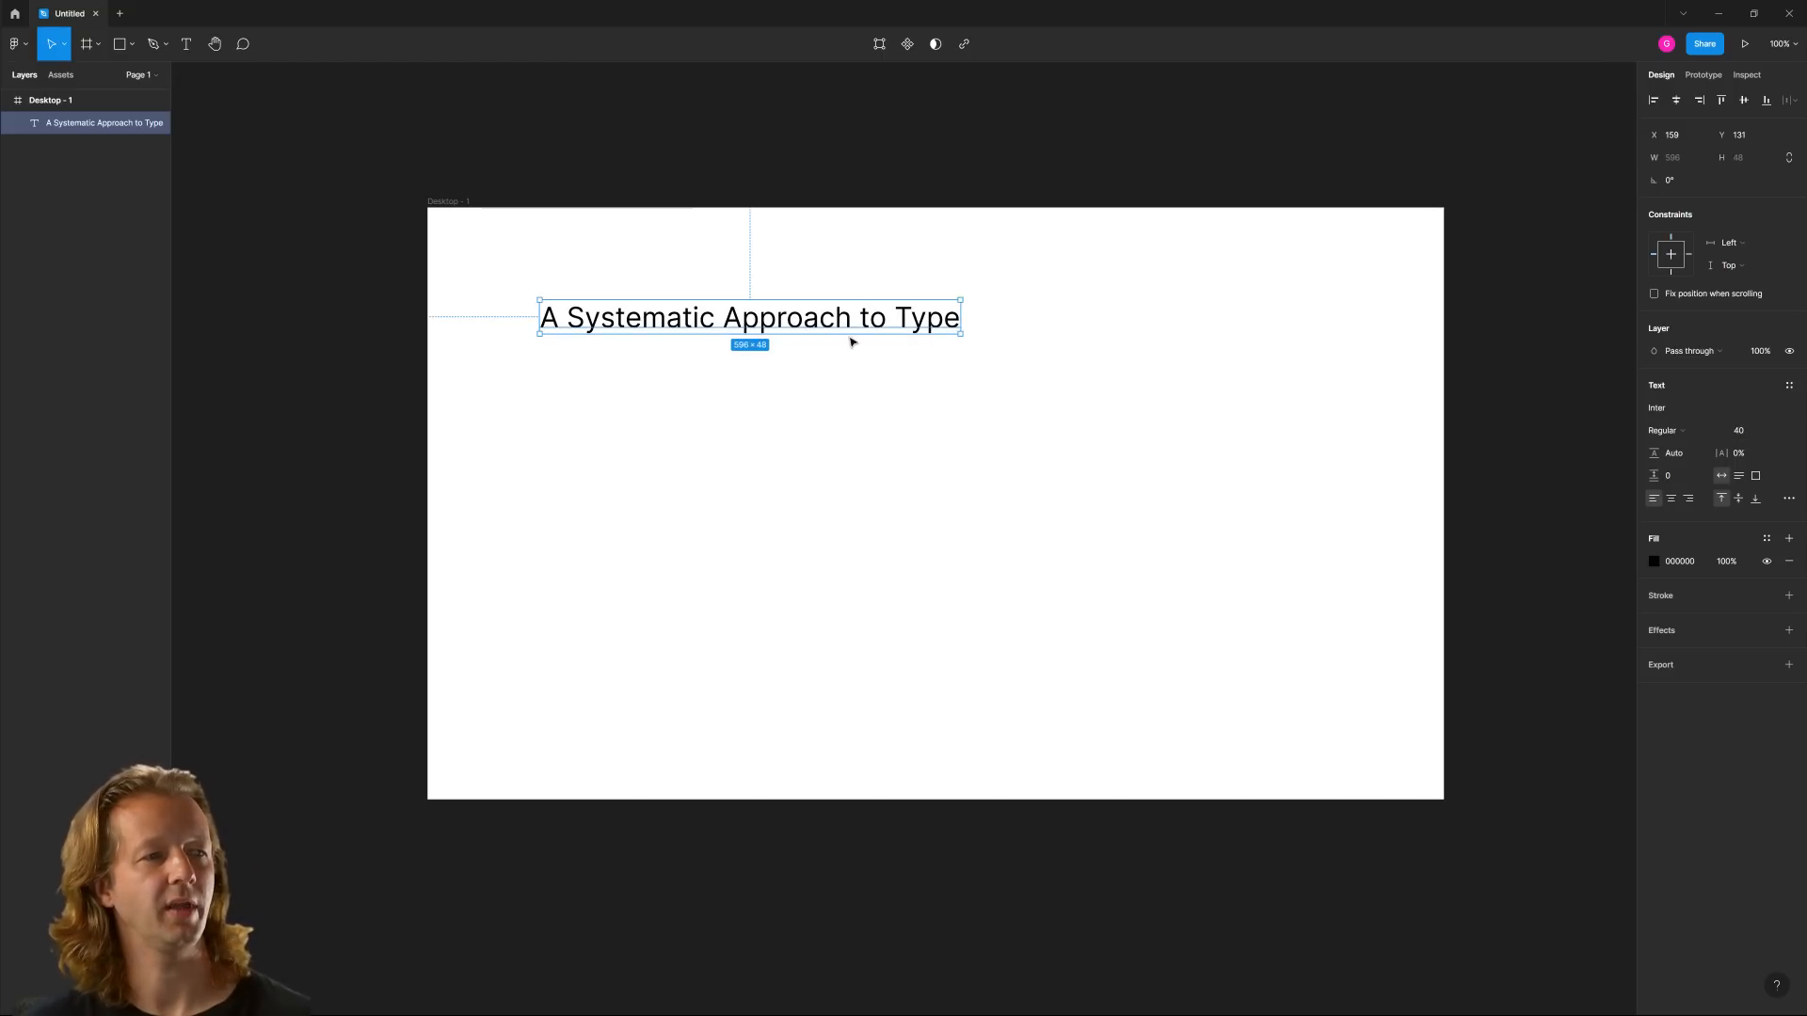
{"action": "left_click", "coordinate": [1679, 414]}
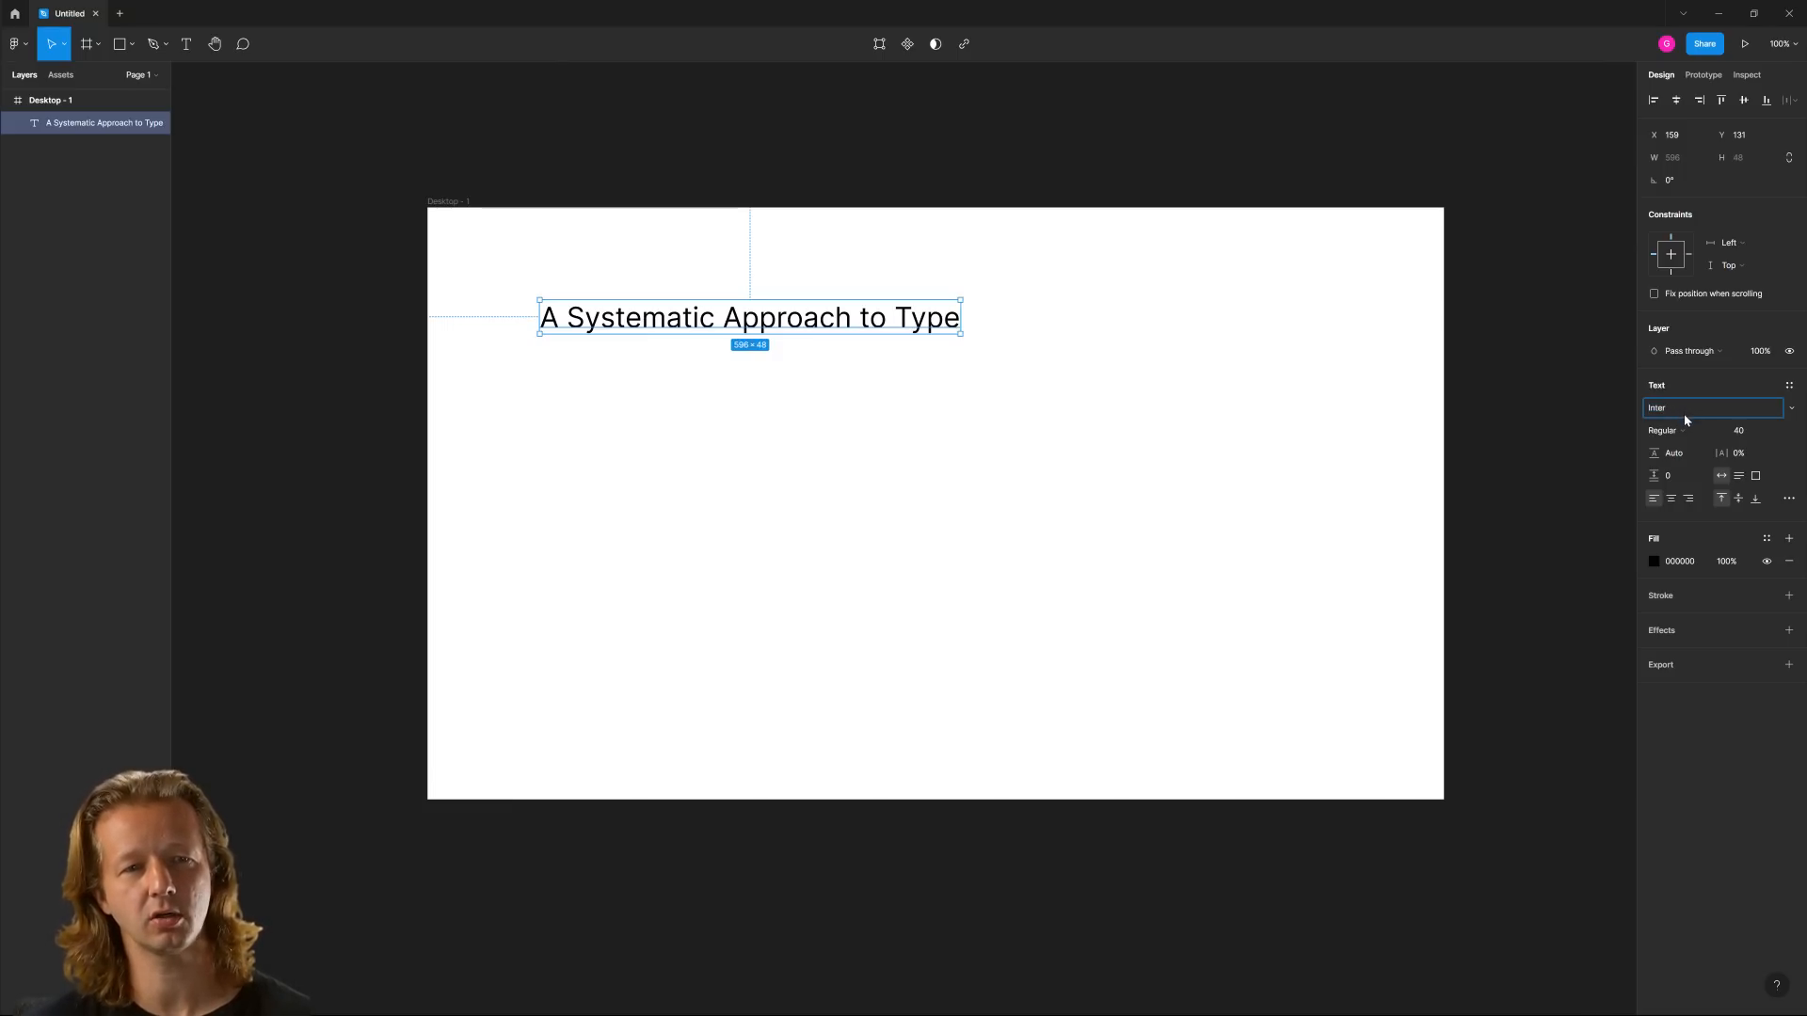
{"action": "left_click", "coordinate": [749, 366]}
{"action": "left_click", "coordinate": [752, 323]}
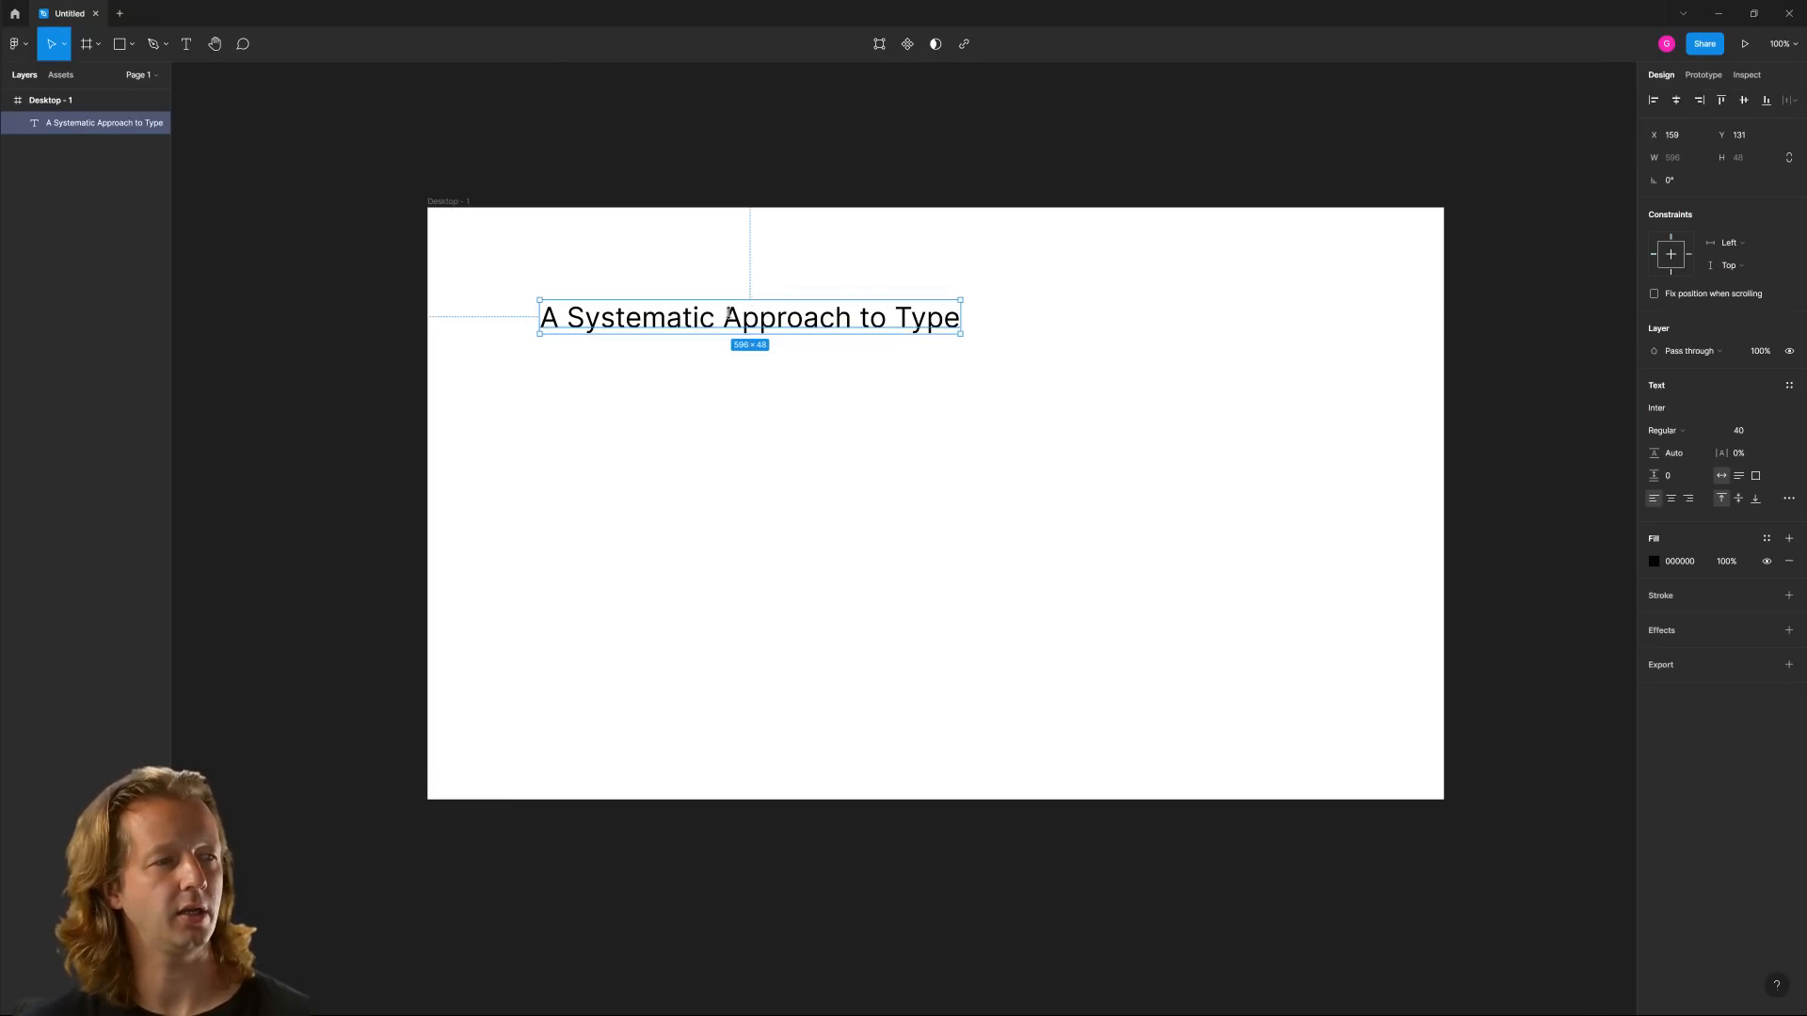
{"action": "left_click", "coordinate": [648, 384]}
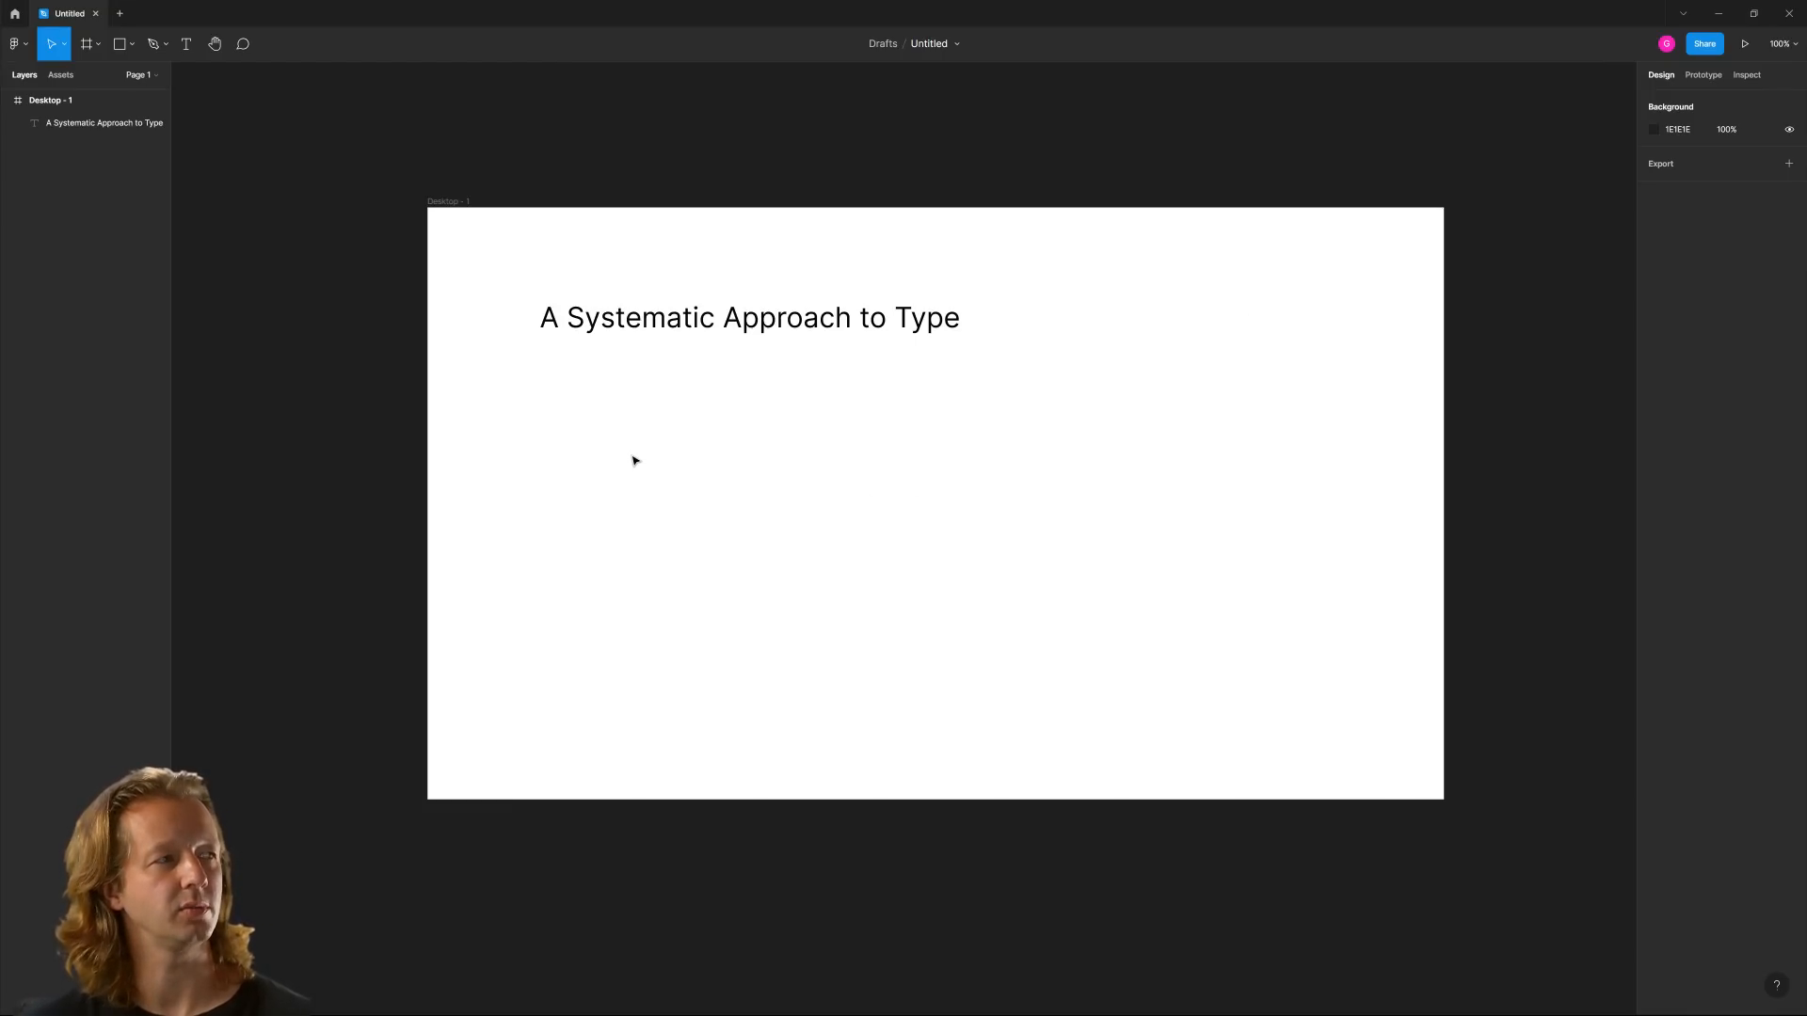
{"action": "left_click", "coordinate": [186, 44]}
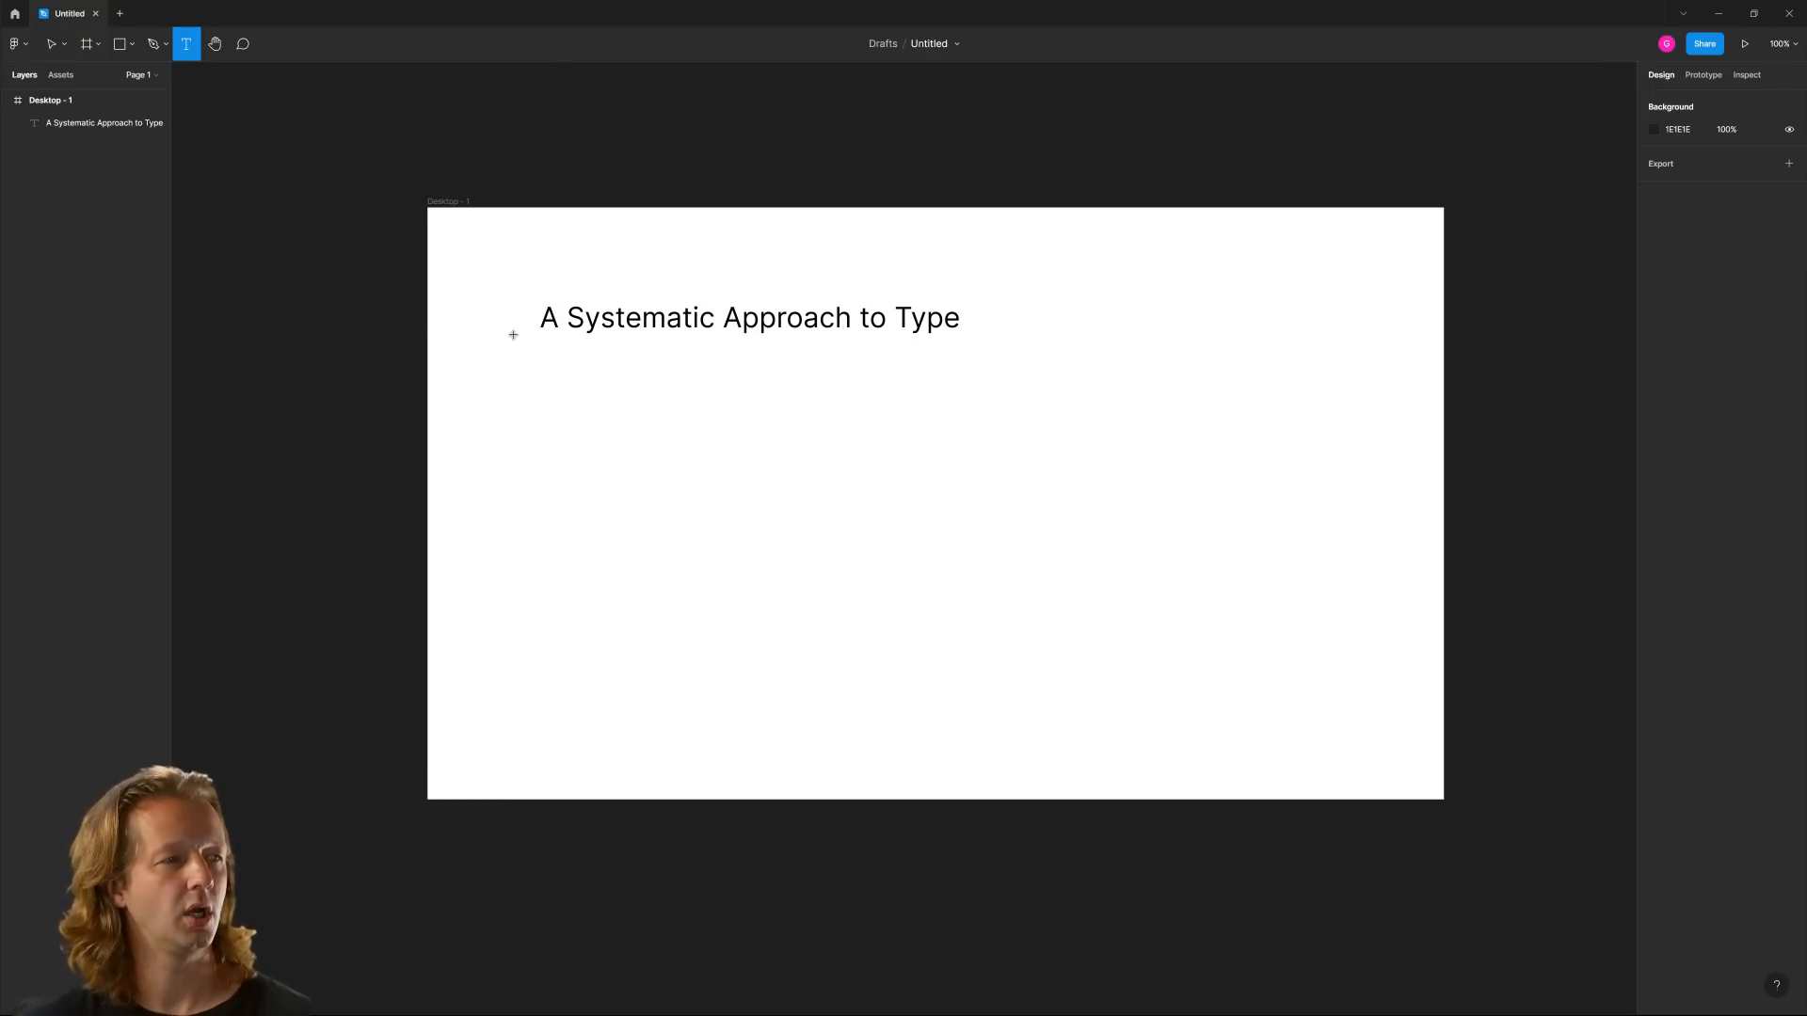
Add a layout grid to the Desktop frame and change it from a square grid to columns with a count of 1
{"action": "left_click_drag", "start_coordinate": [456, 205], "coordinate": [452, 215]}
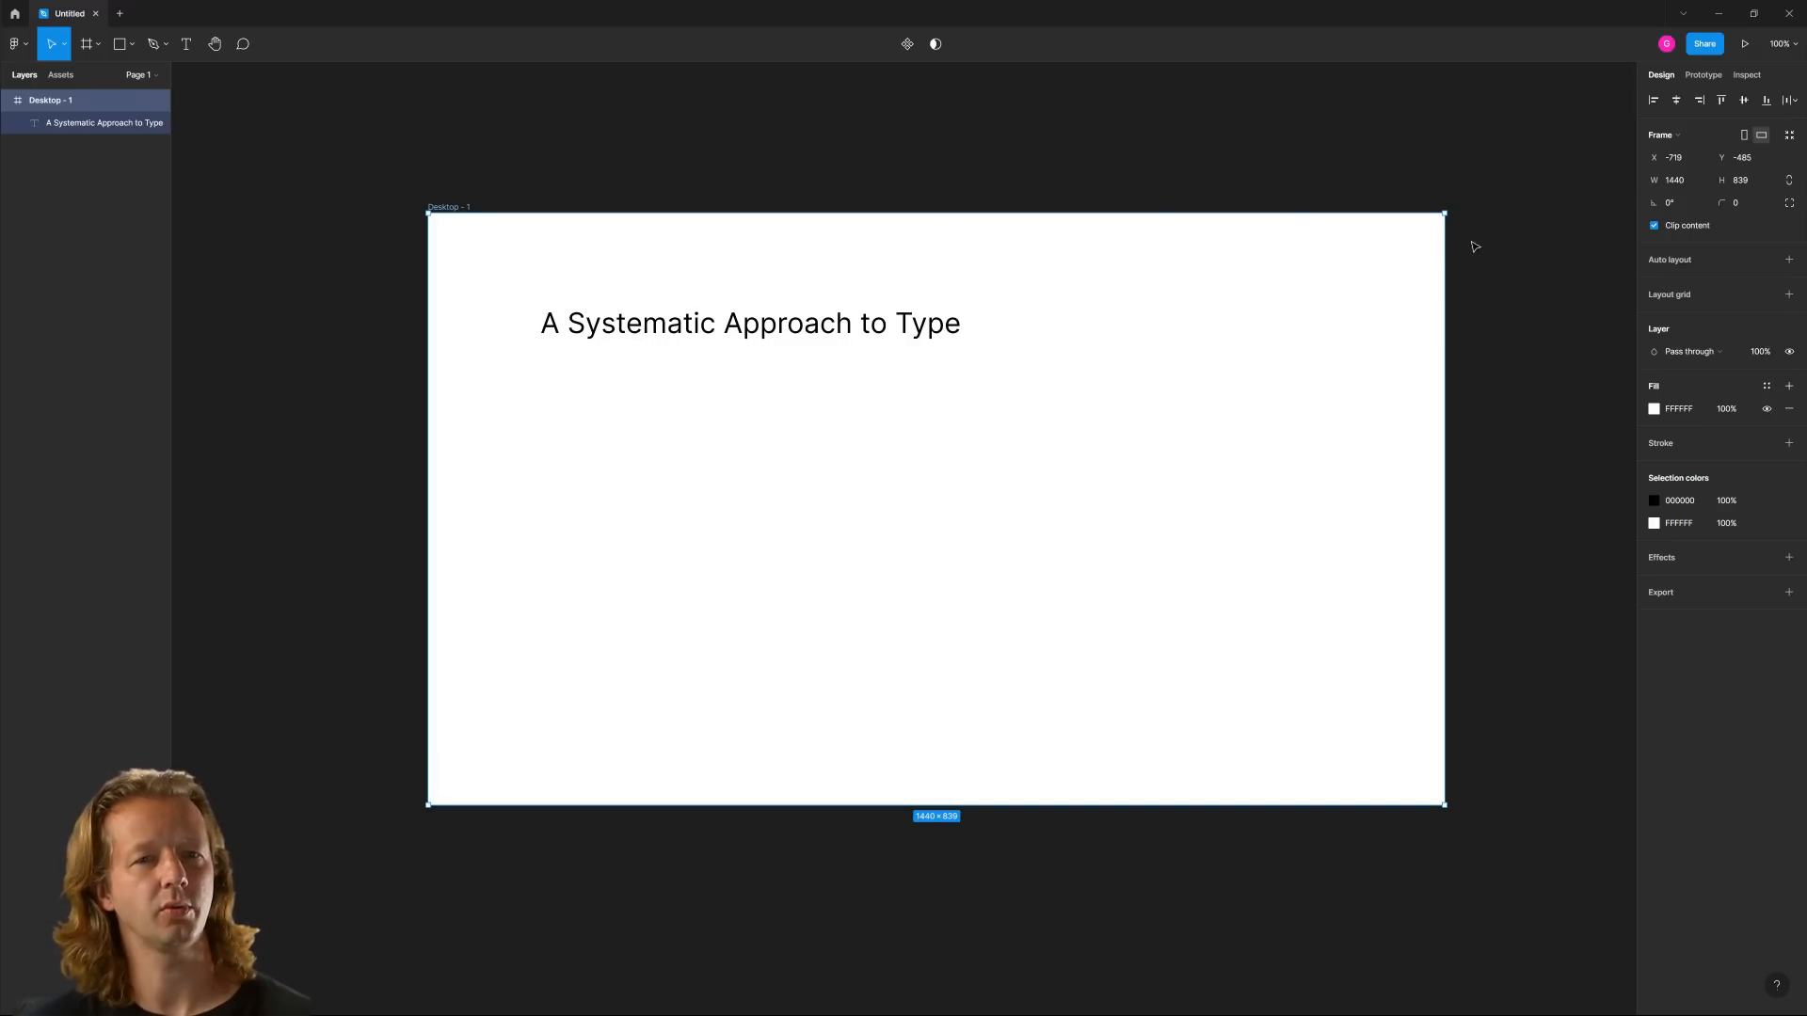
{"action": "left_click", "coordinate": [1787, 260]}
{"action": "key", "text": "ctrl+z"}
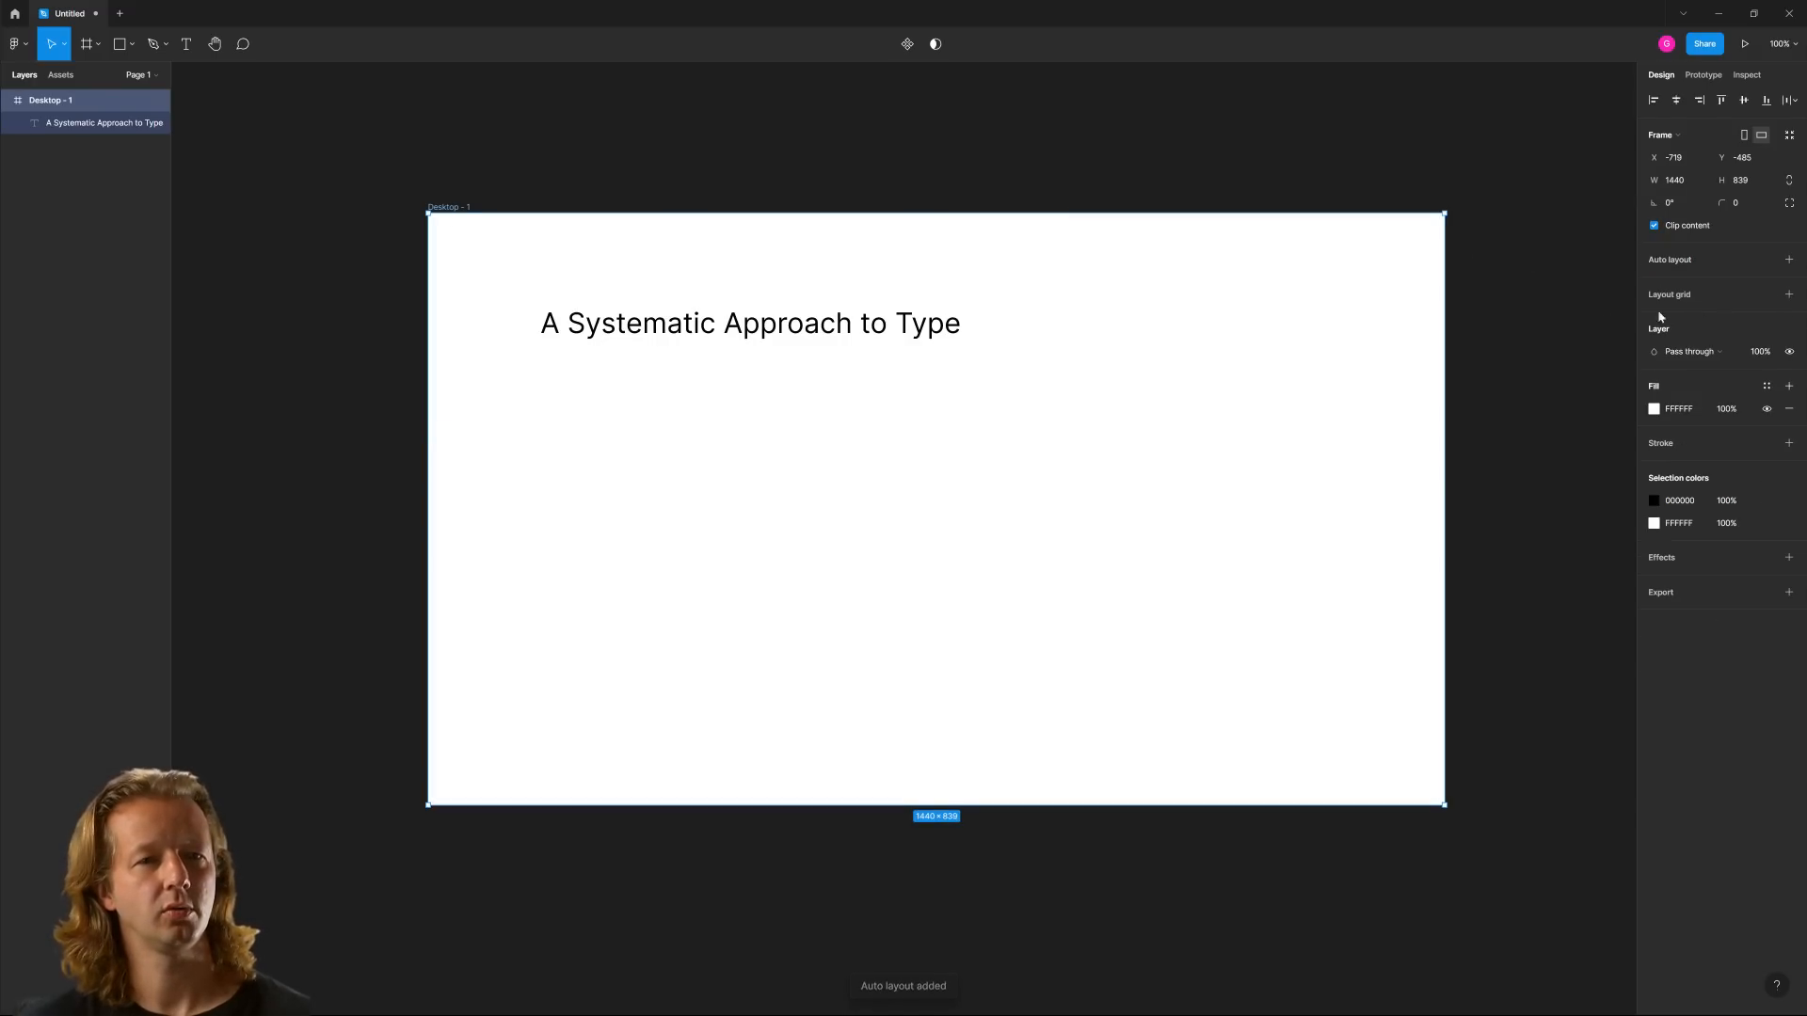
{"action": "left_click", "coordinate": [1788, 294]}
{"action": "left_click", "coordinate": [1653, 317]}
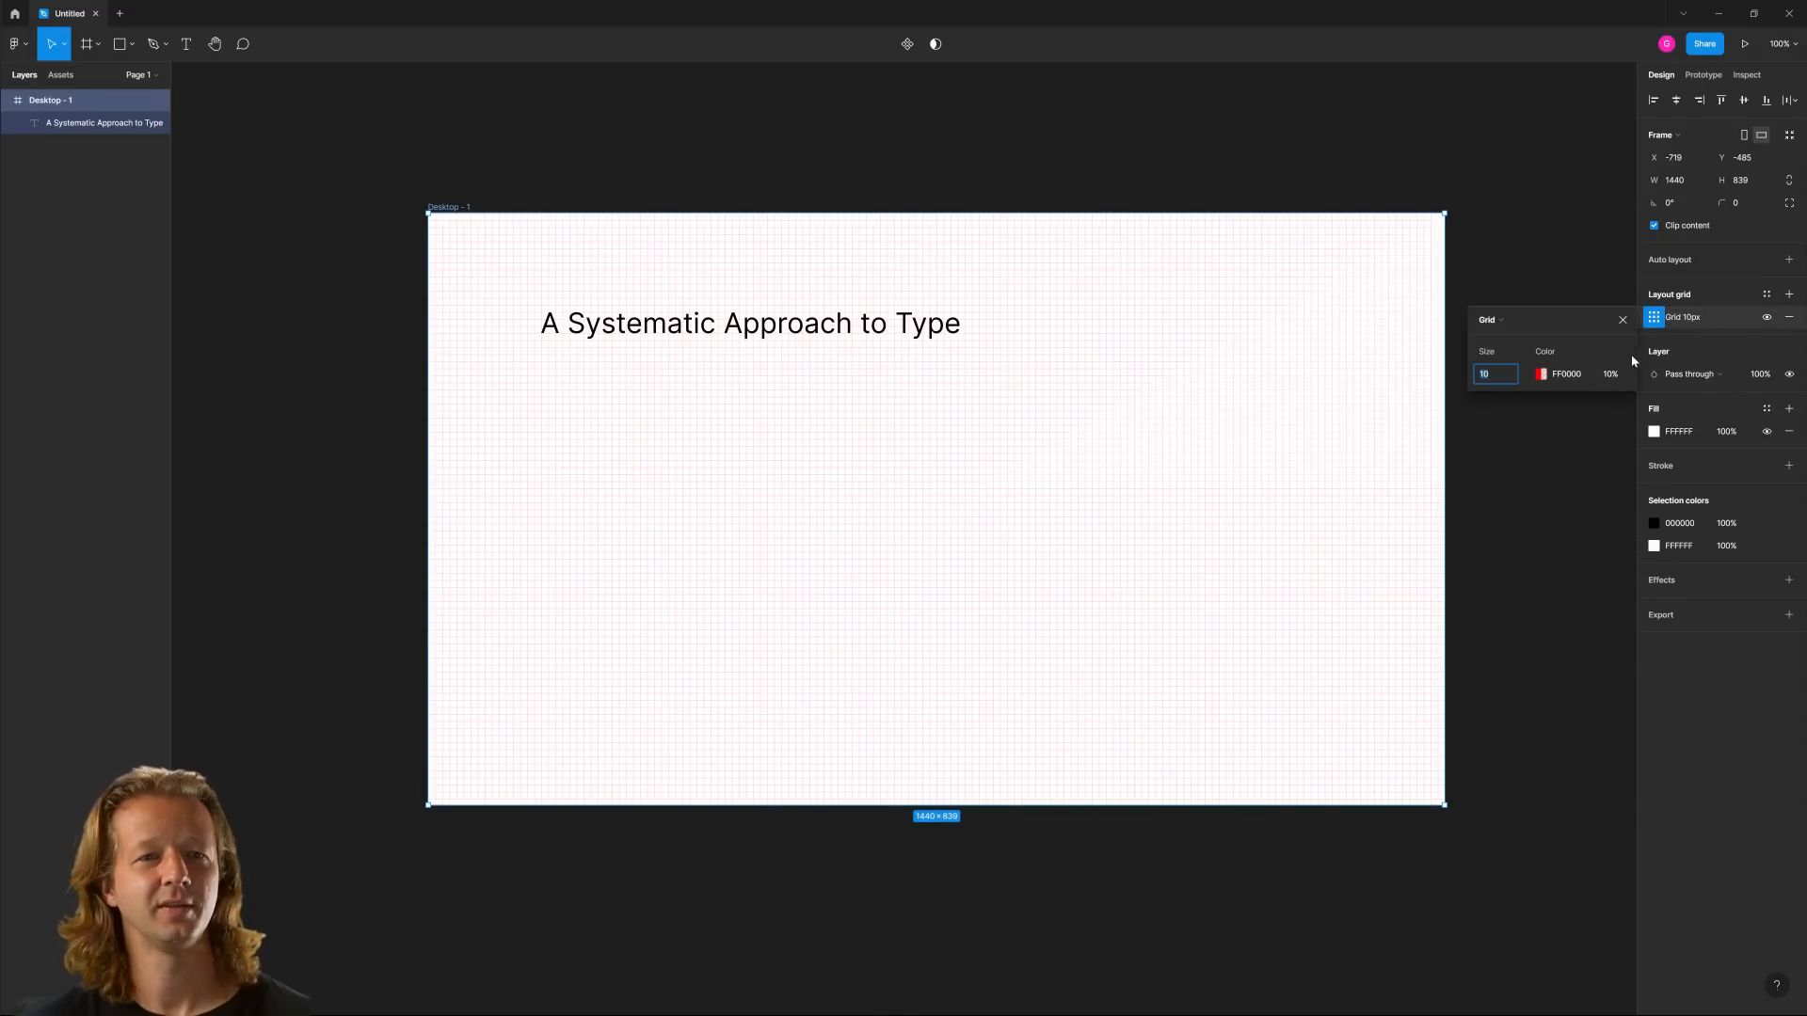
{"action": "left_click", "coordinate": [1506, 337]}
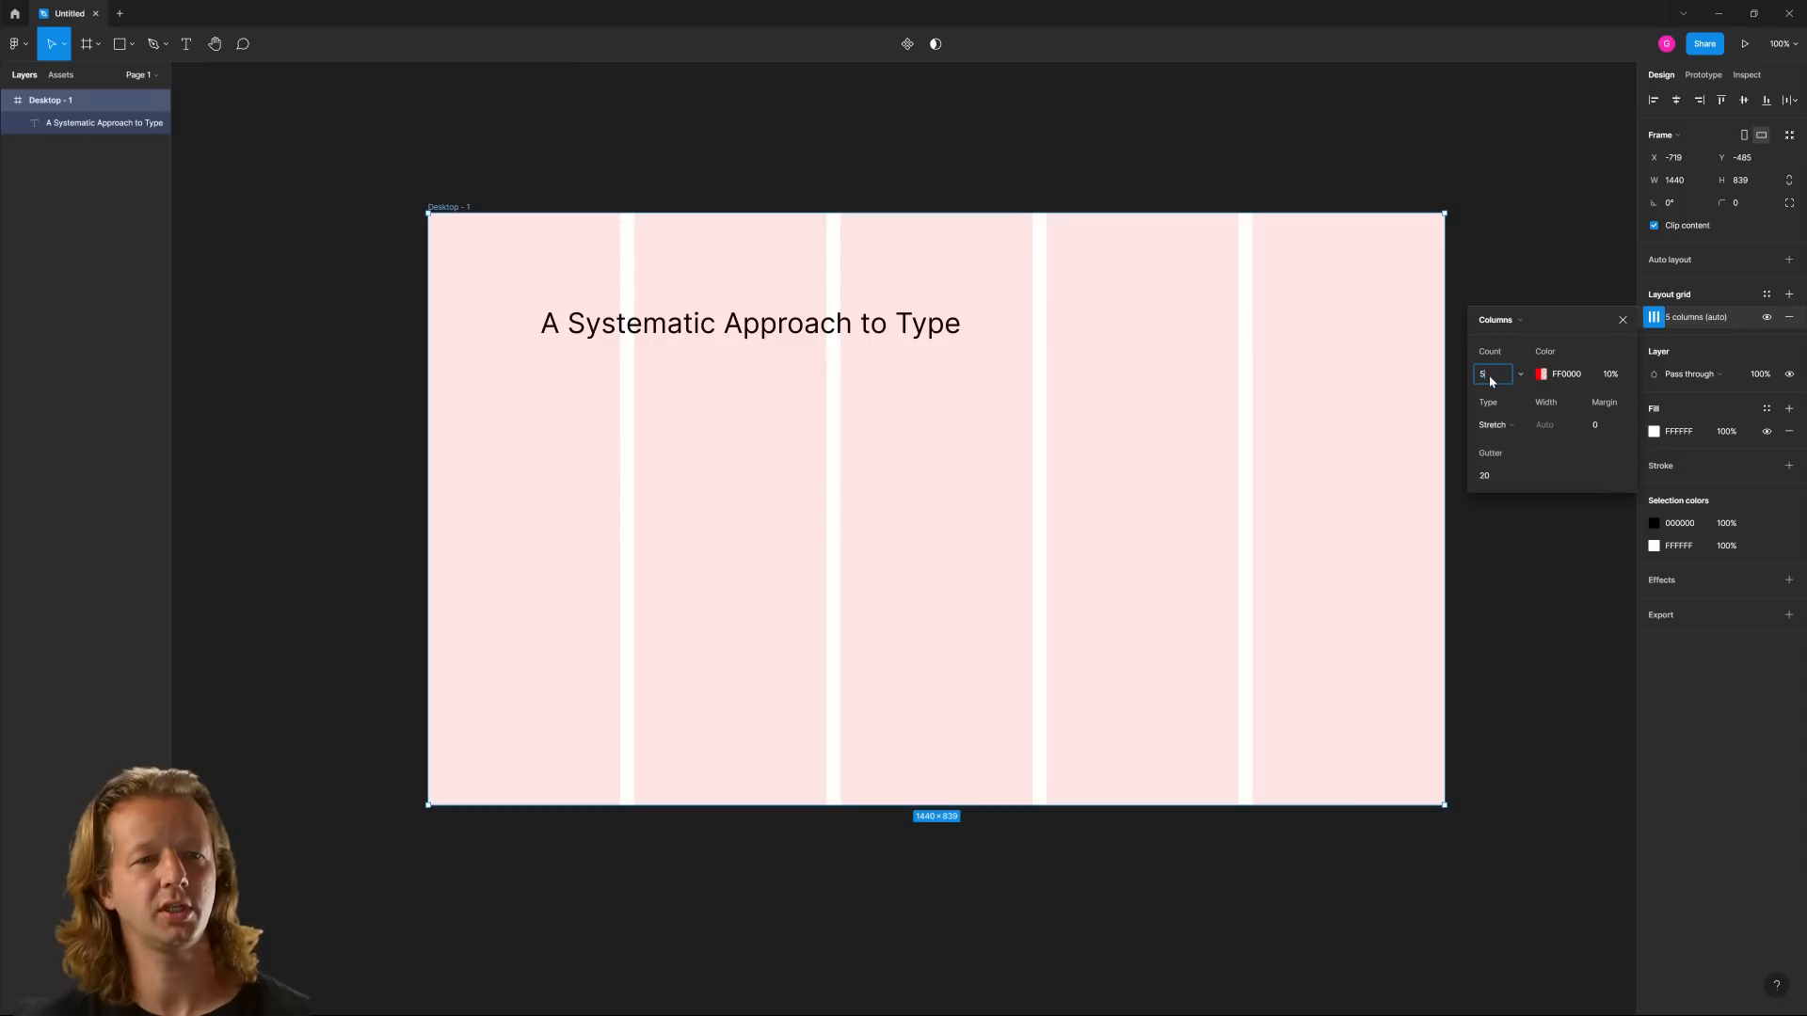
{"action": "type", "text": "1"}
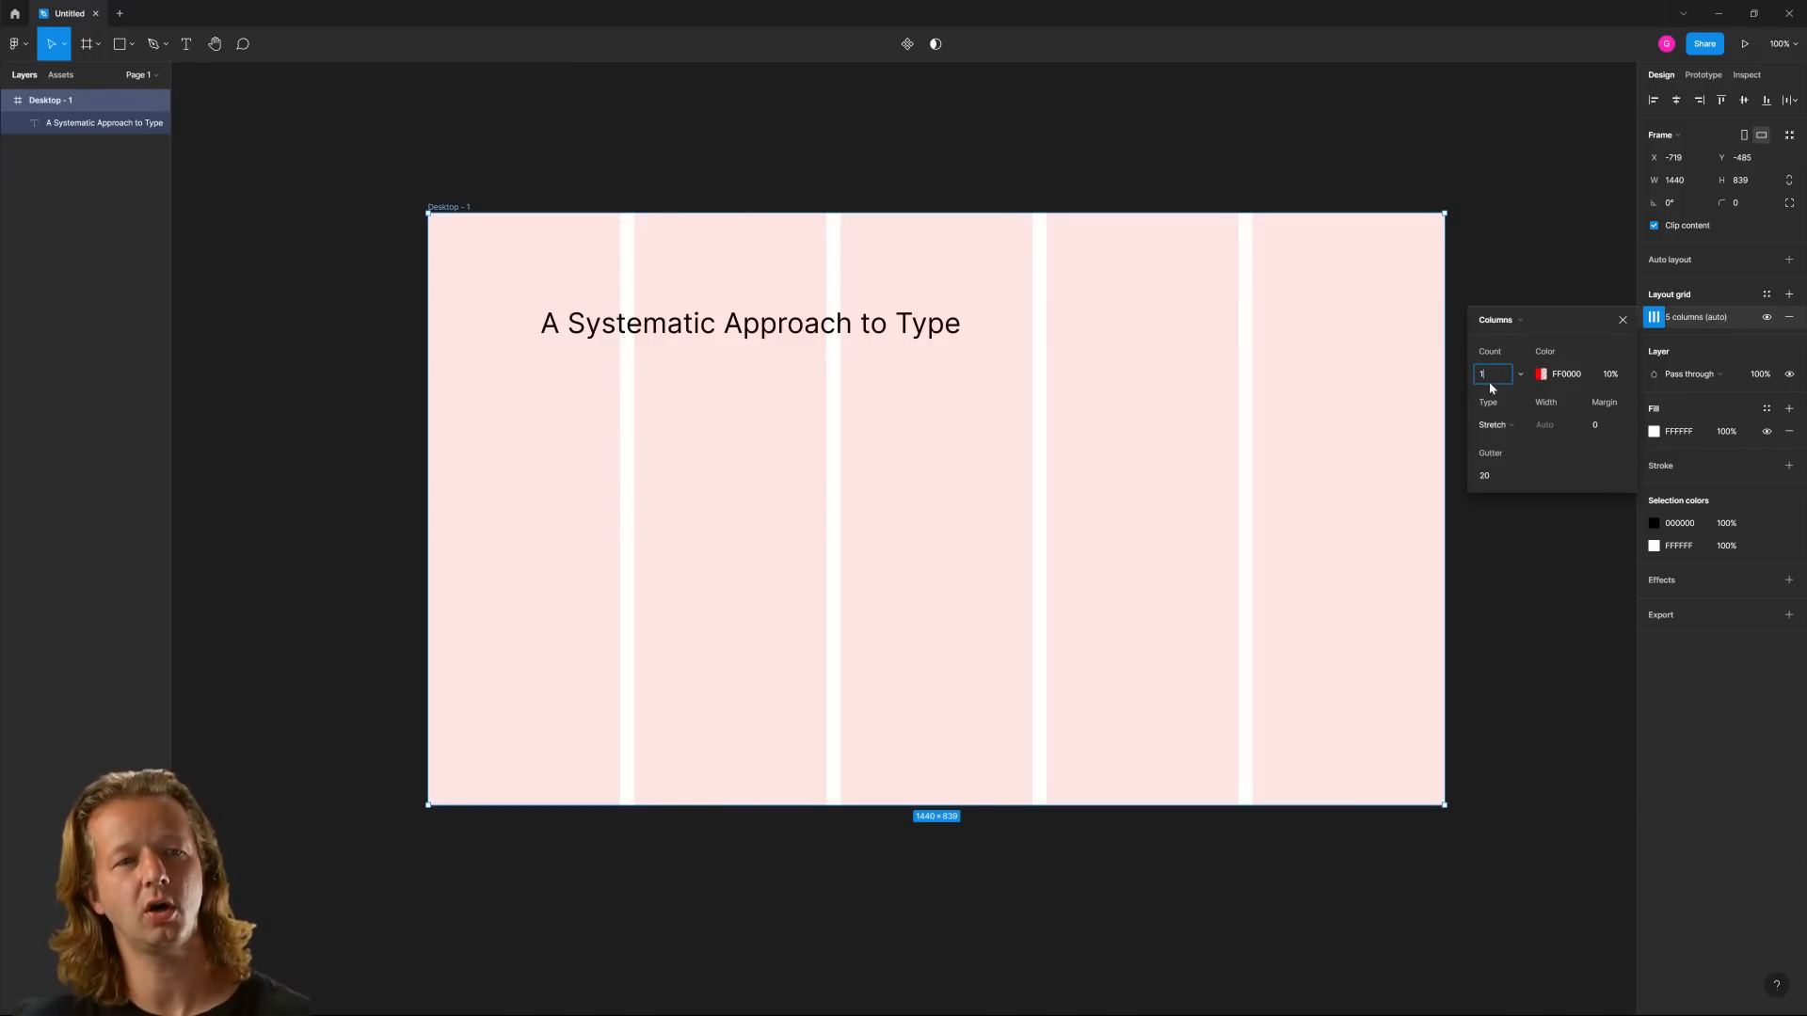
Set the column grid's margin to 130, after trying 120
{"action": "left_click", "coordinate": [1600, 427]}
{"action": "type", "text": "12"}
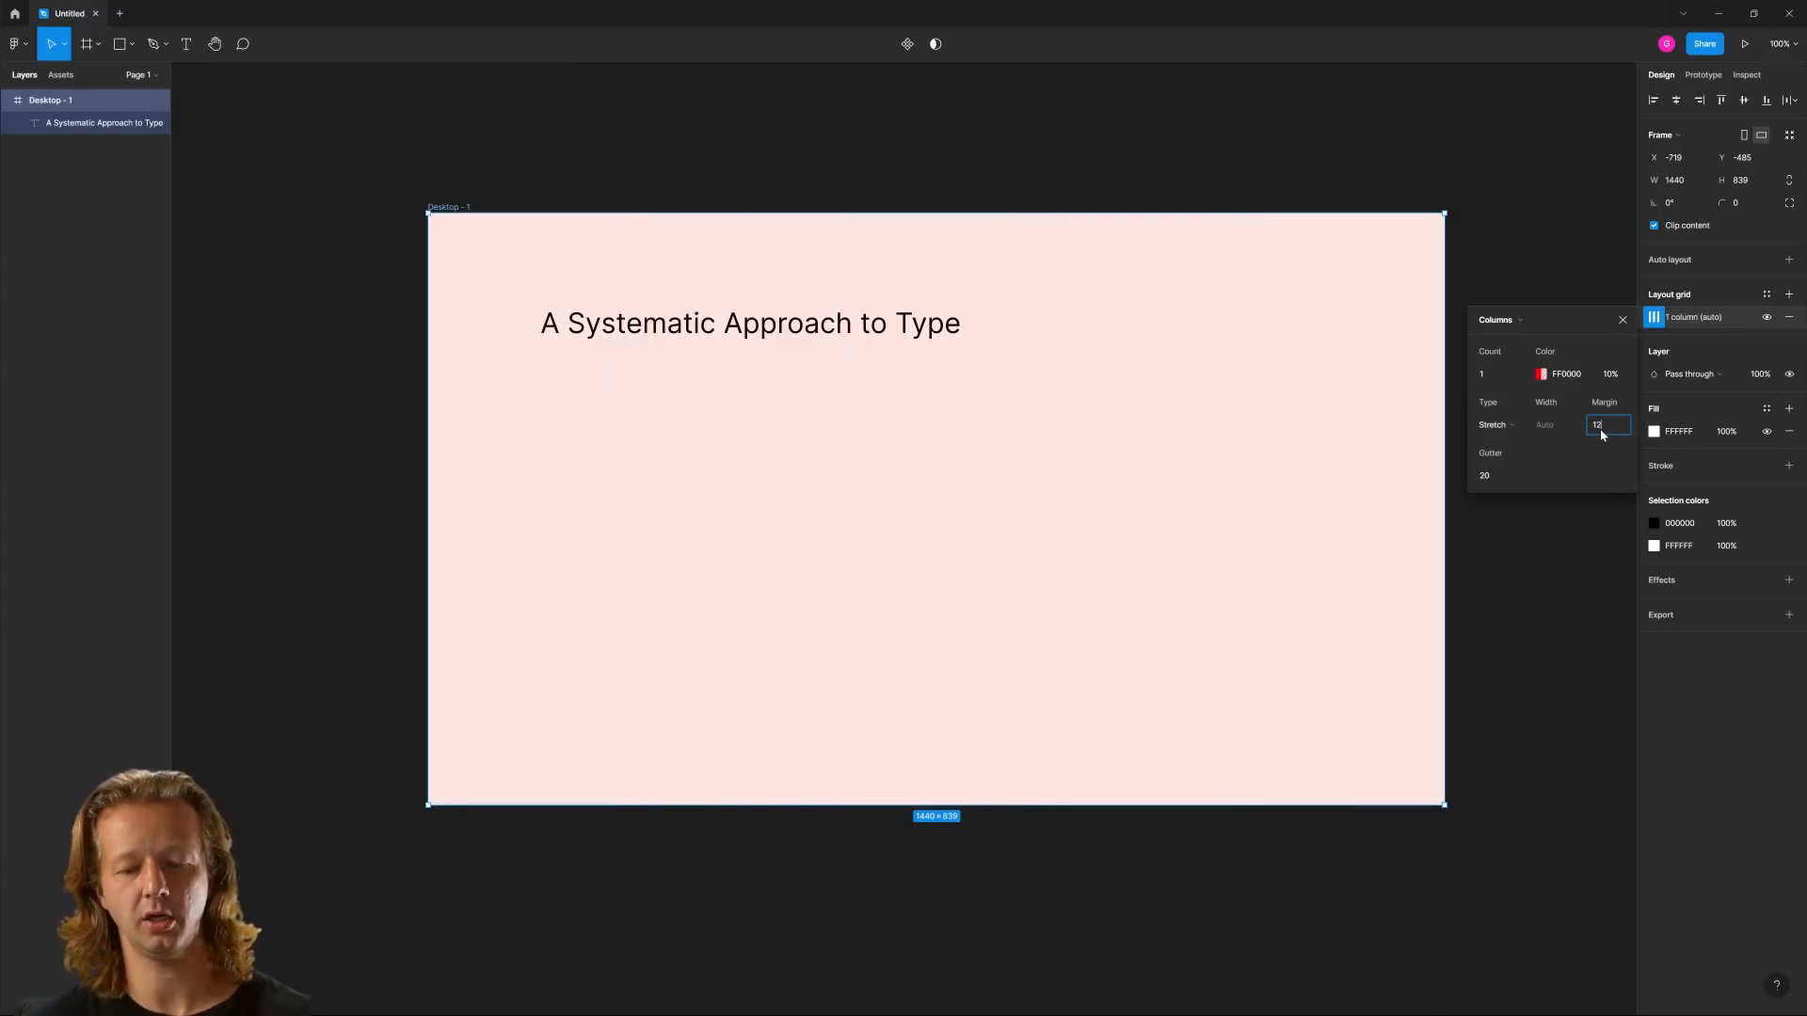
{"action": "type", "text": "0"}
{"action": "key", "text": "Return"}
{"action": "left_click", "coordinate": [1602, 428]}
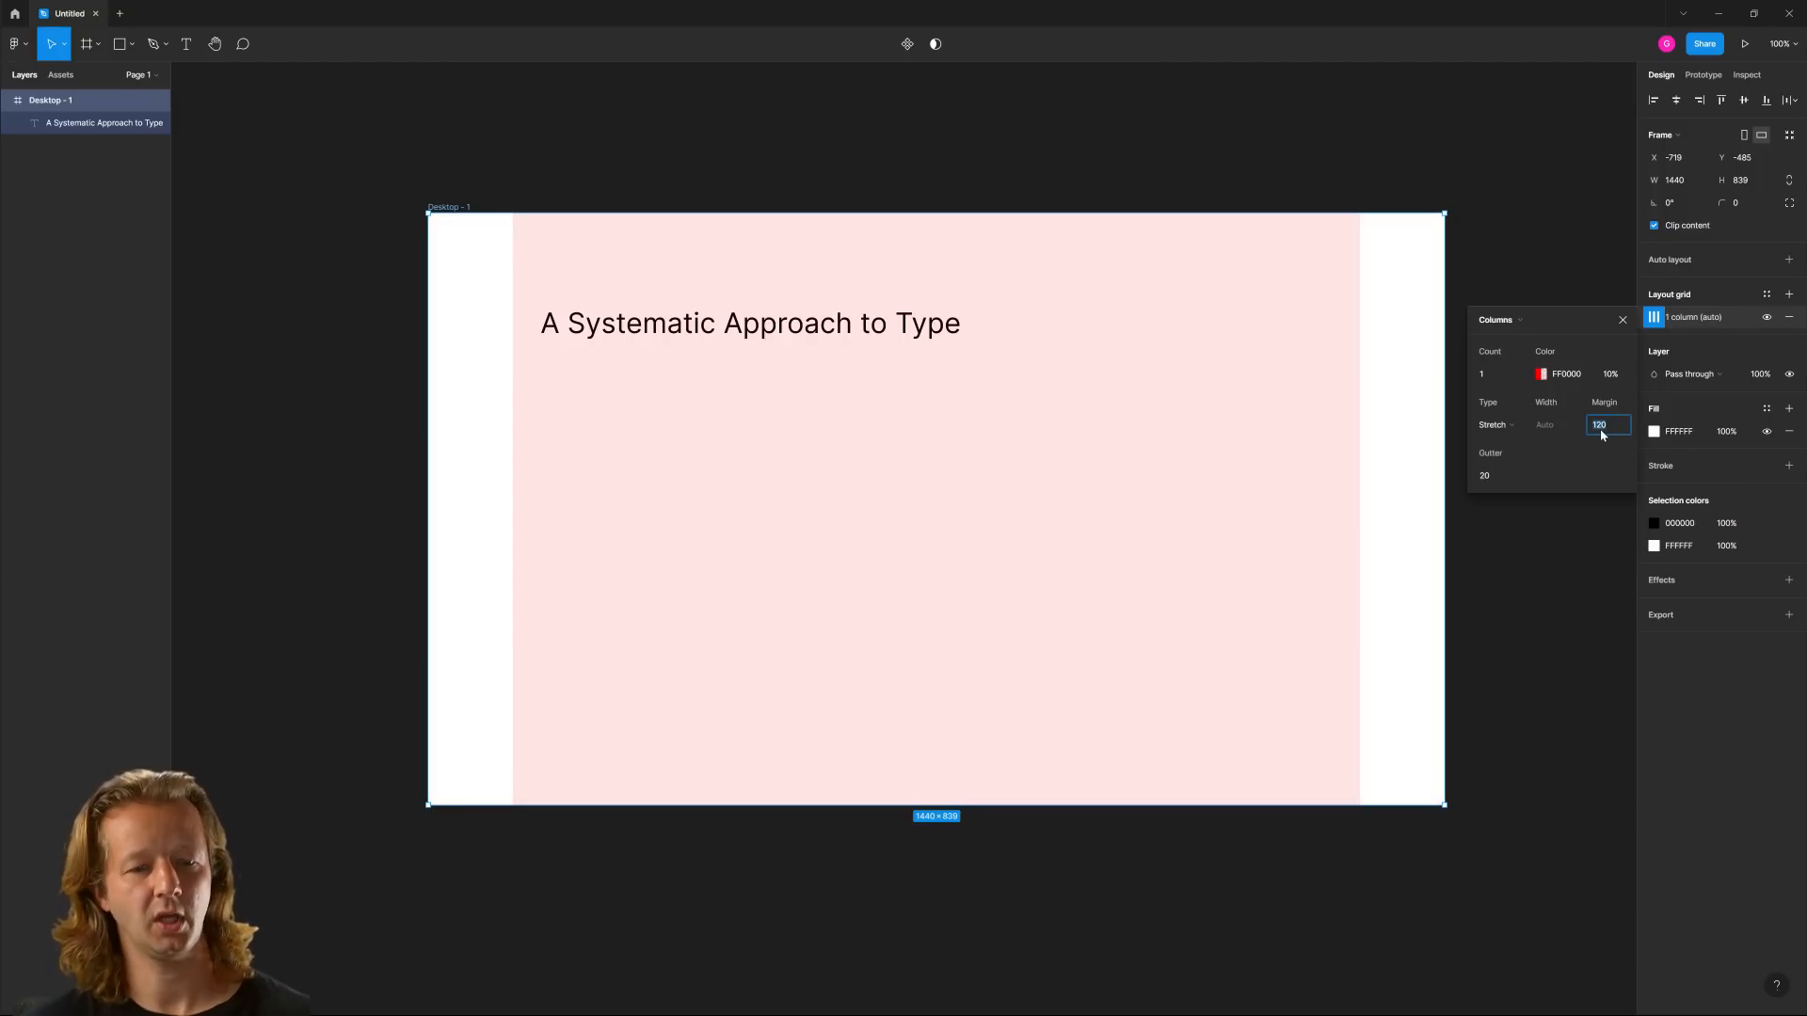
{"action": "type", "text": "130"}
{"action": "key", "text": "Return"}
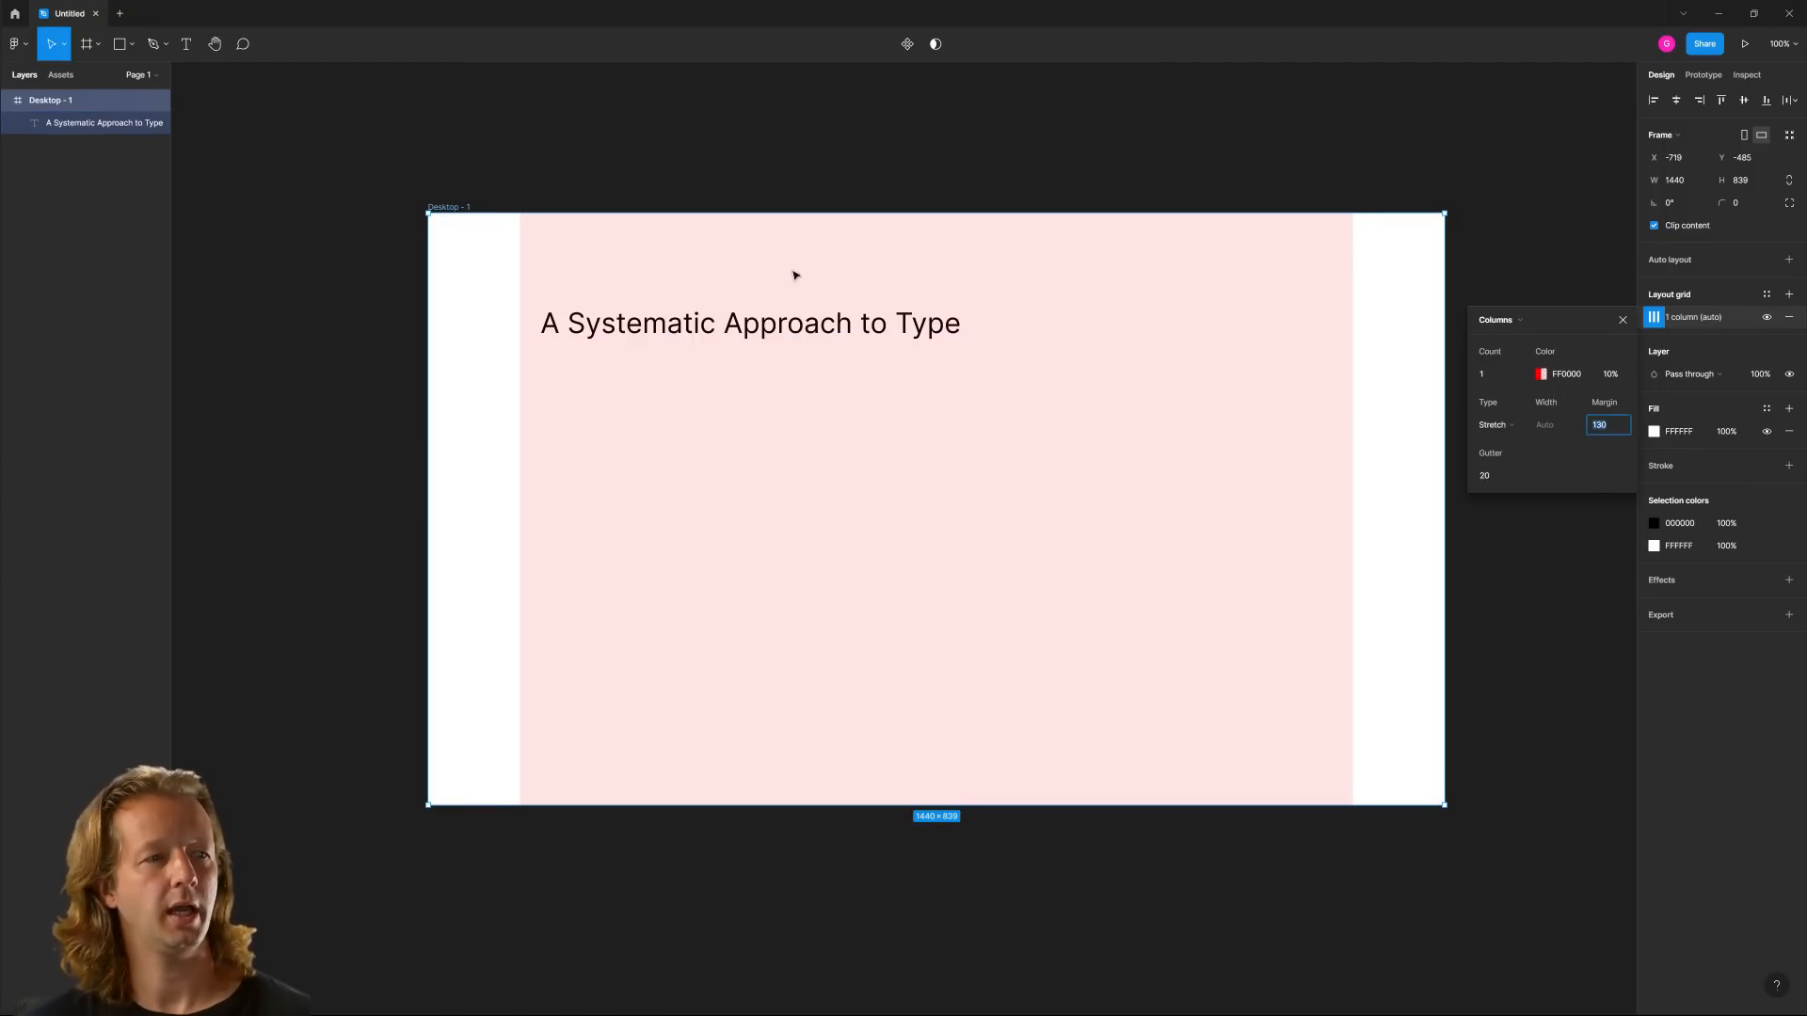
{"action": "left_click", "coordinate": [482, 277]}
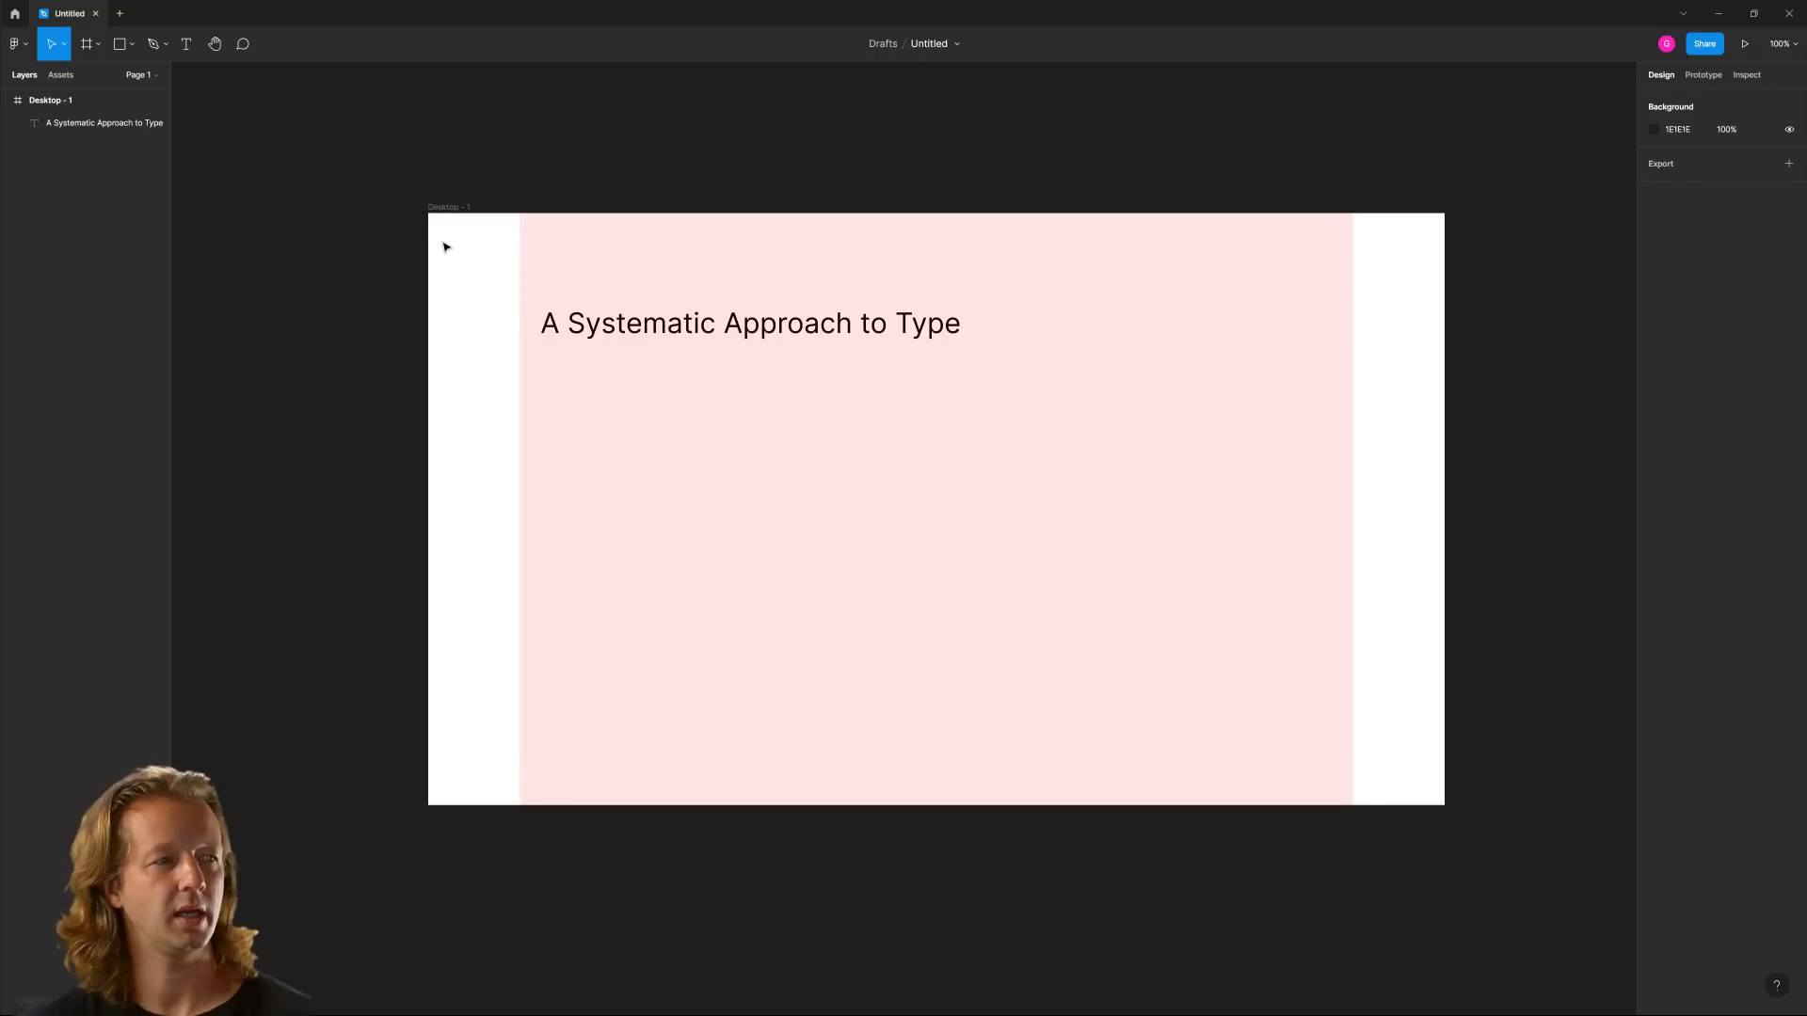
{"action": "left_click_drag", "start_coordinate": [434, 240], "coordinate": [516, 330]}
{"action": "left_click_drag", "start_coordinate": [1355, 247], "coordinate": [1426, 363]}
{"action": "left_click", "coordinate": [188, 44]}
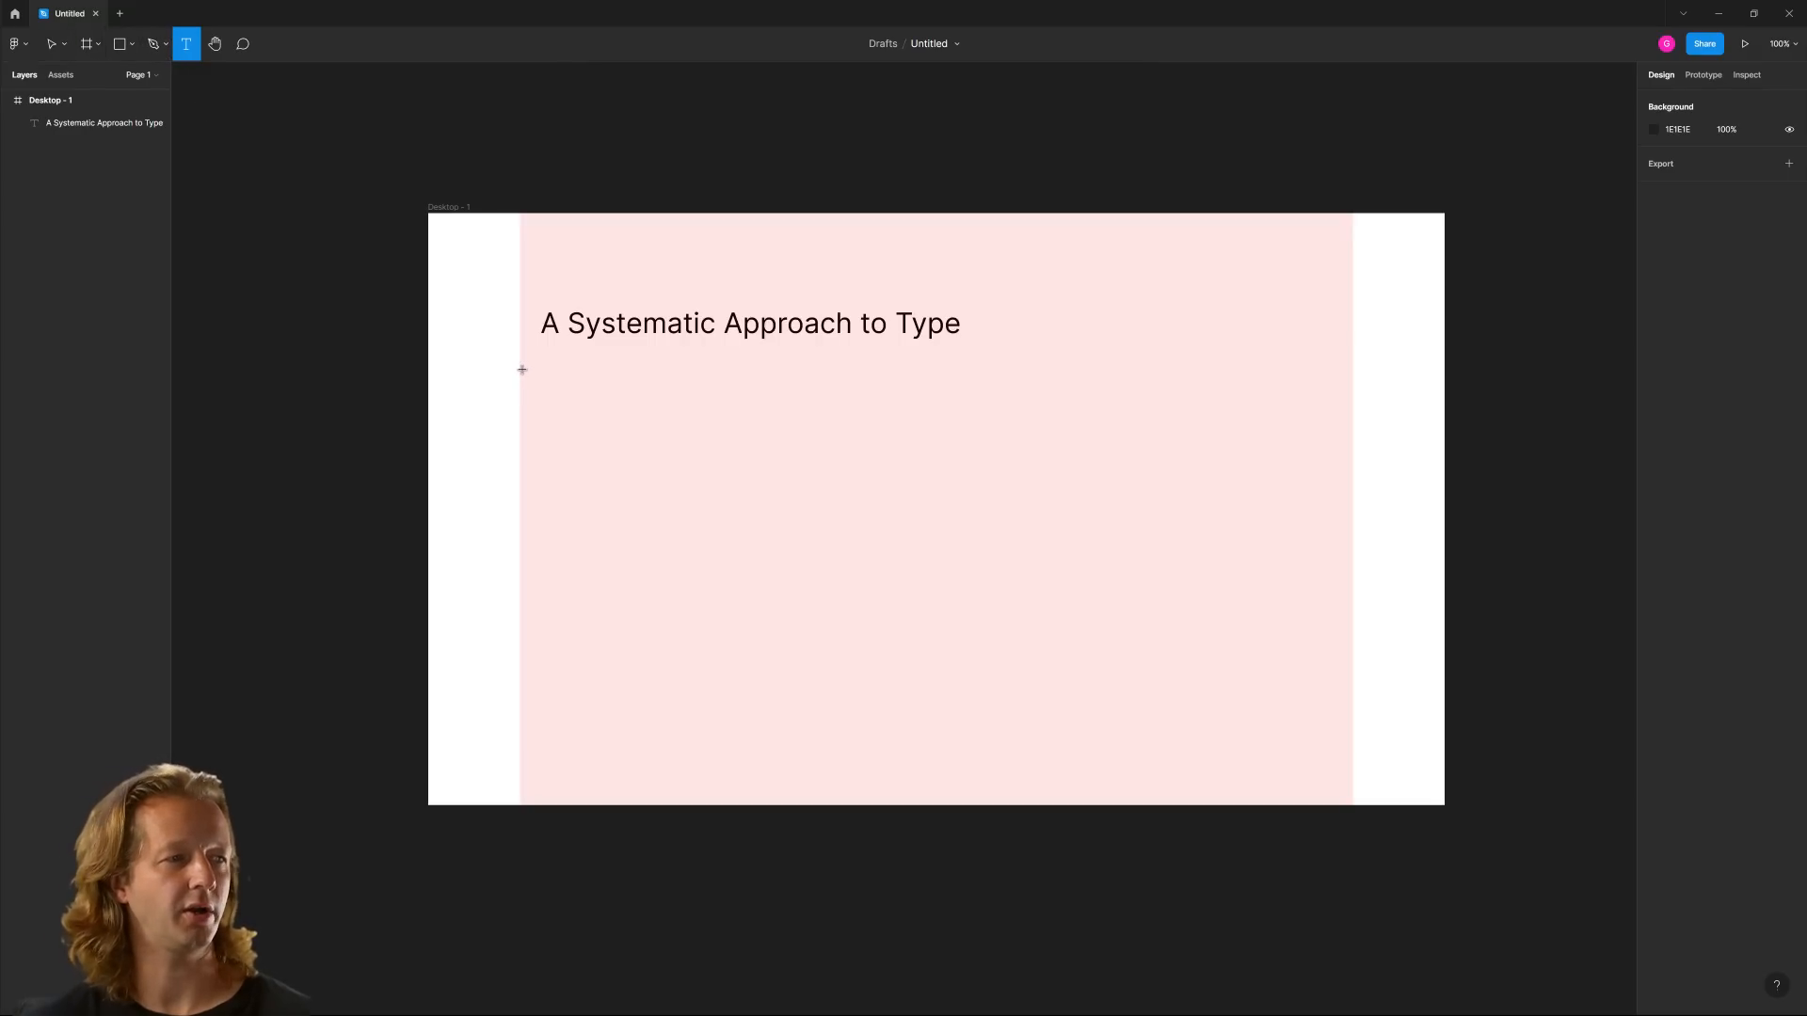
Move the heading so it aligns with the left edge of the column grid
{"action": "key", "text": "v"}
{"action": "left_click_drag", "start_coordinate": [600, 327], "coordinate": [589, 329]}
{"action": "left_click", "coordinate": [508, 297]}
Add a text box about 1180 × 220 px below the heading, spanning the grid column, with the text "asdfsdf" at font size 18
{"action": "left_click", "coordinate": [186, 44]}
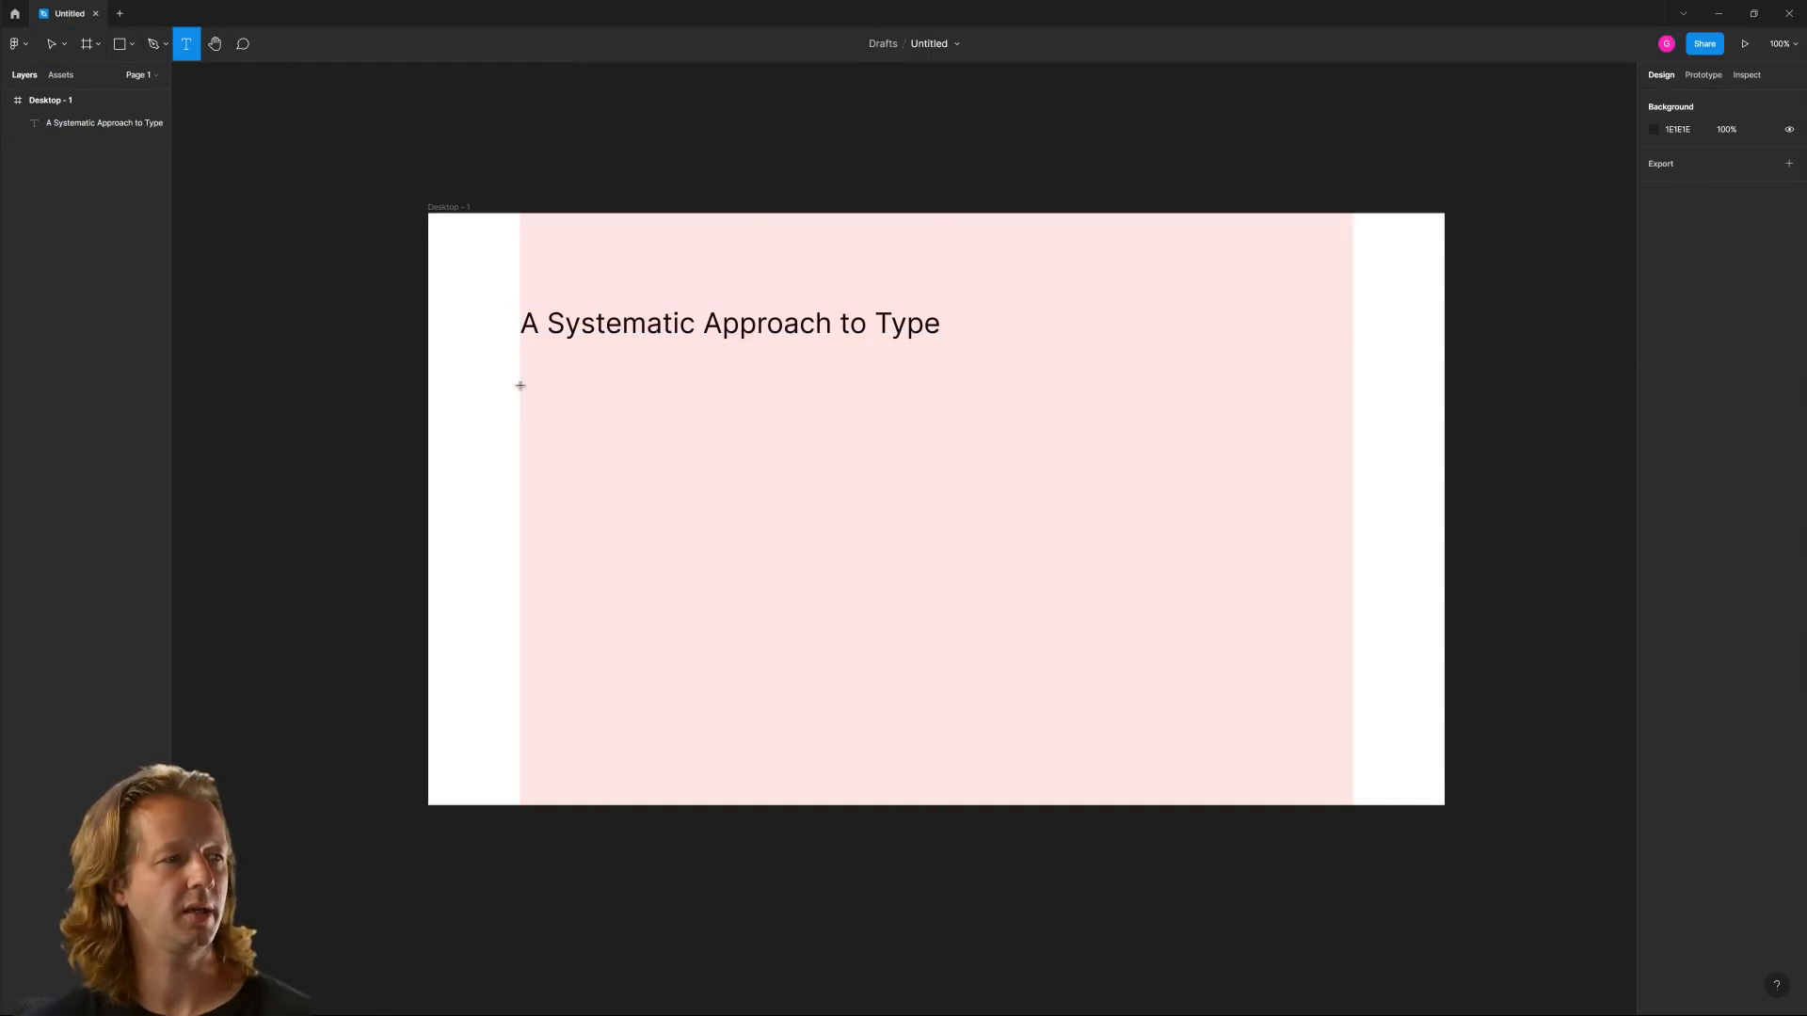
{"action": "left_click_drag", "start_coordinate": [520, 381], "coordinate": [1354, 541]}
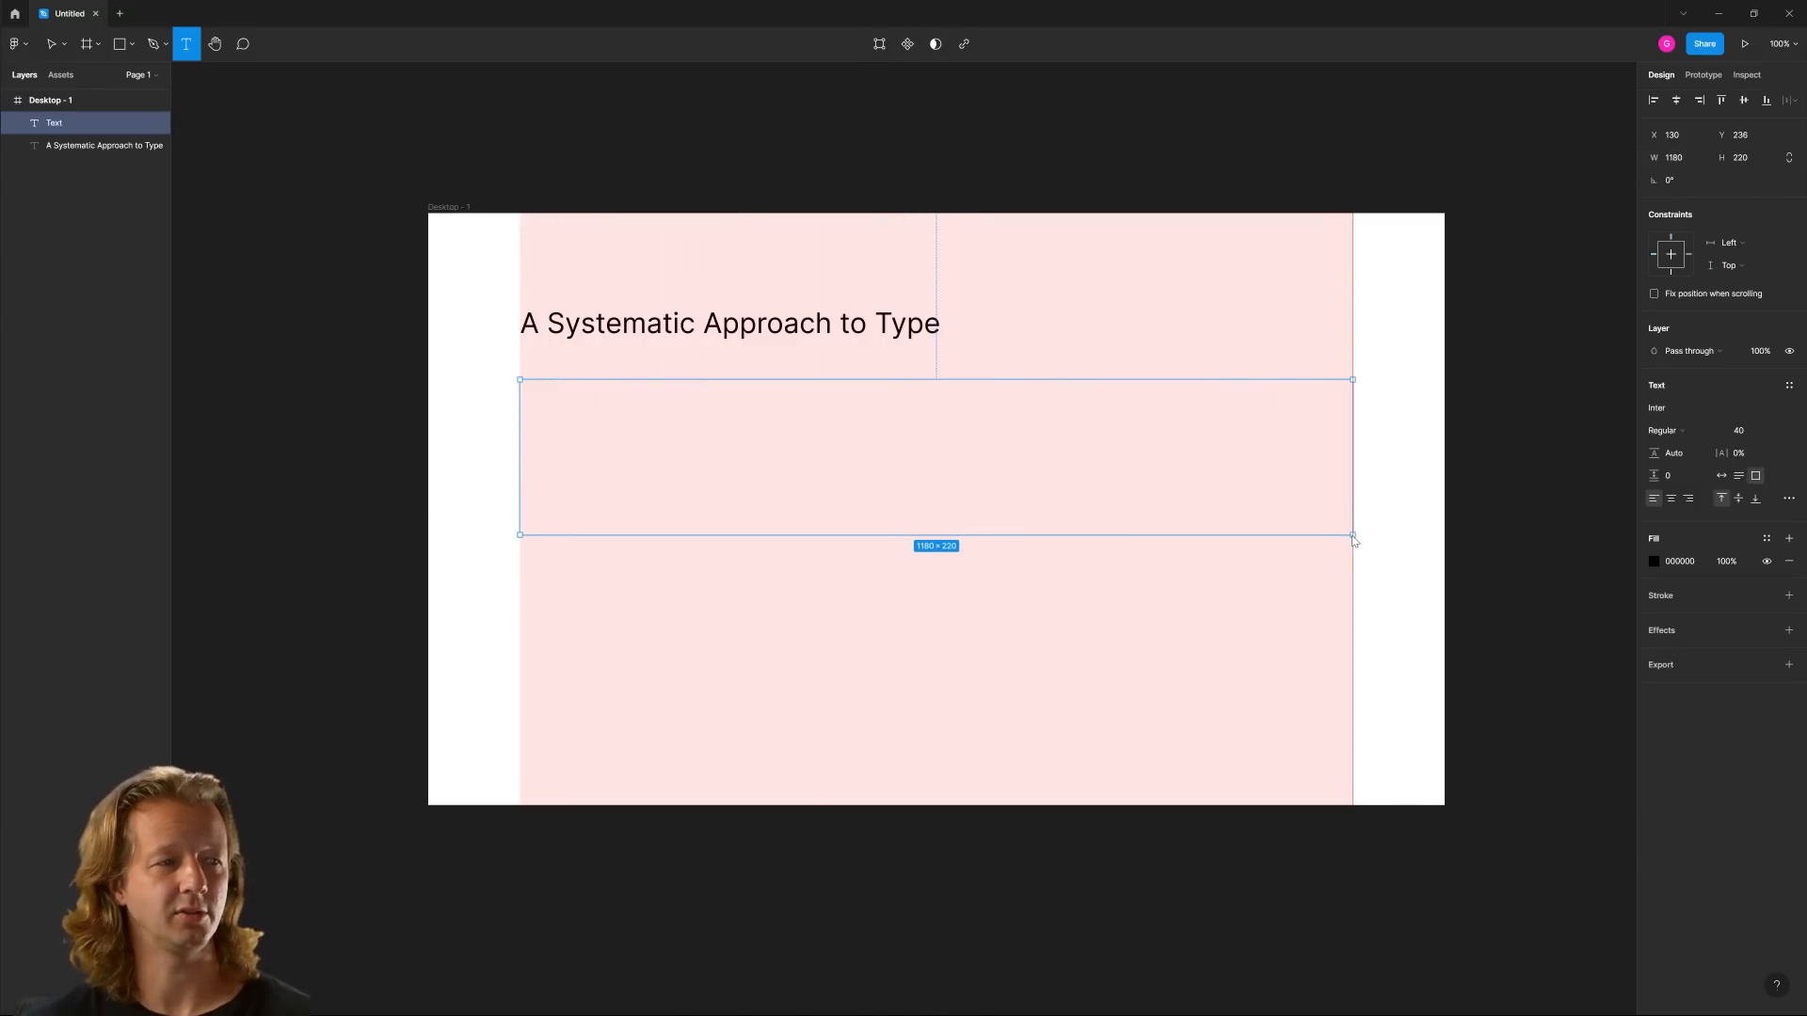
{"action": "left_click_drag", "start_coordinate": [1354, 541], "coordinate": [1354, 541]}
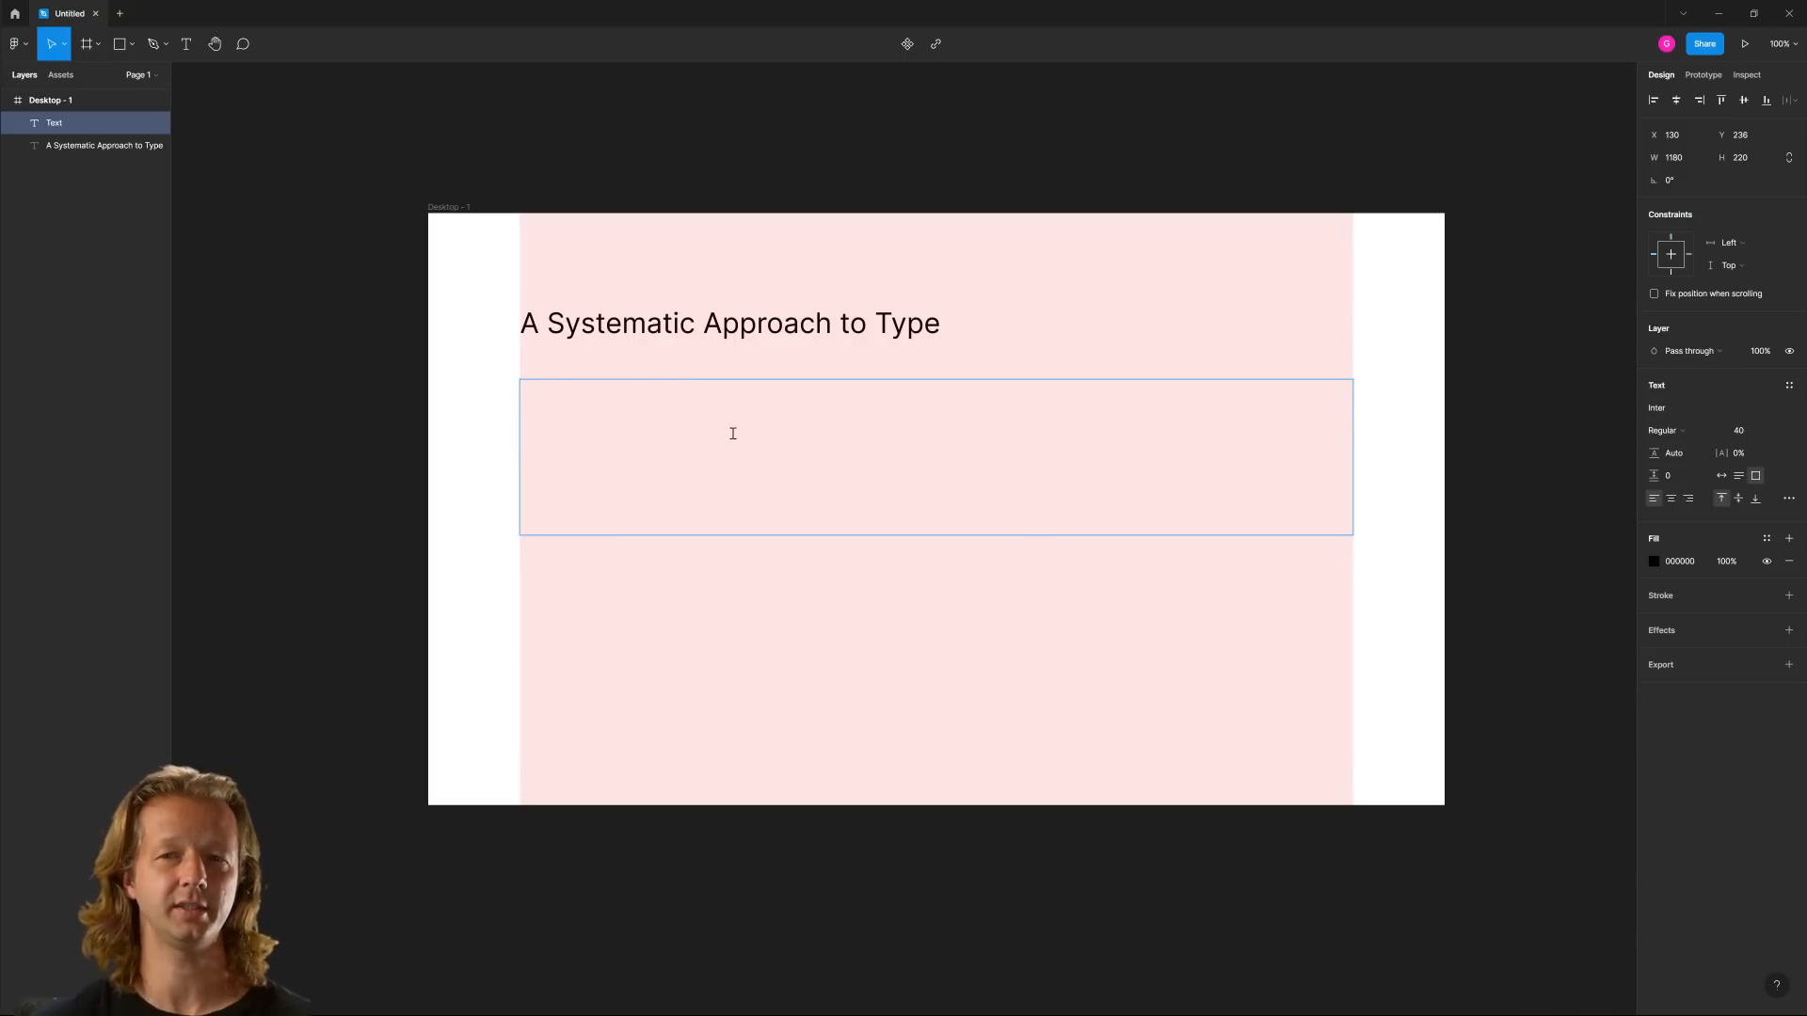
{"action": "type", "text": "asdfsdf"}
{"action": "key", "text": "Escape"}
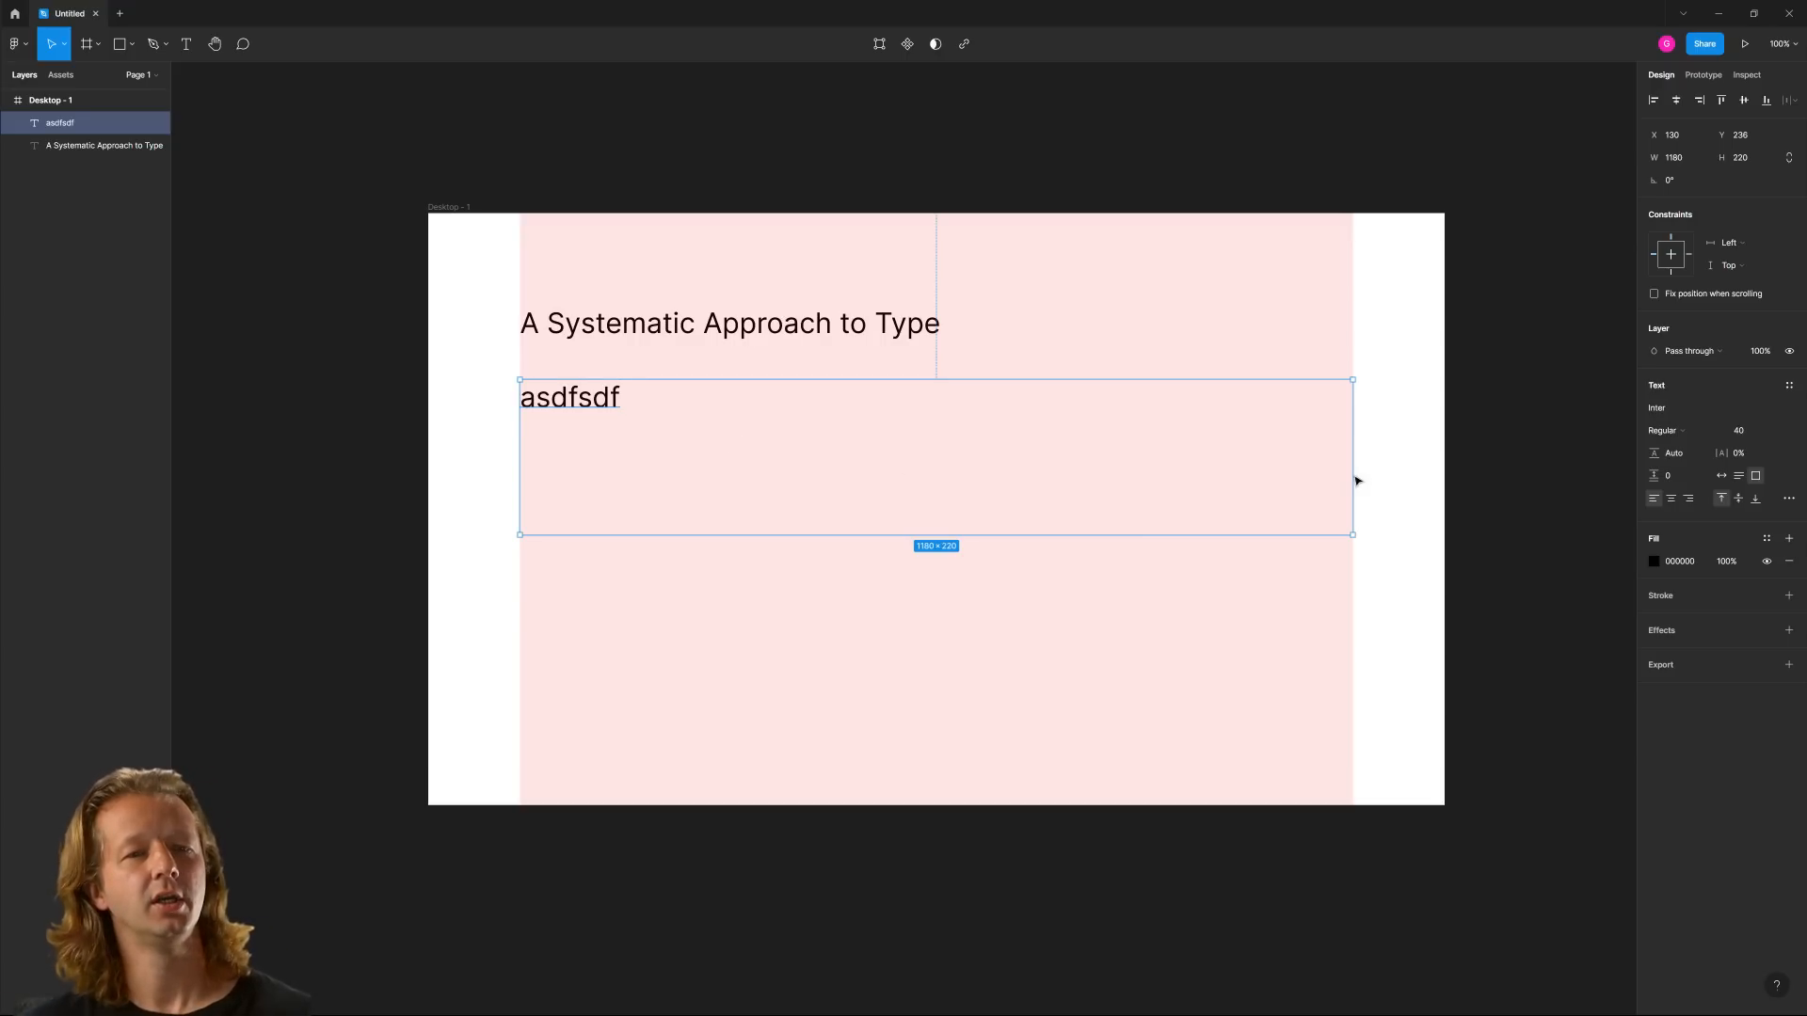
{"action": "left_click", "coordinate": [1755, 433]}
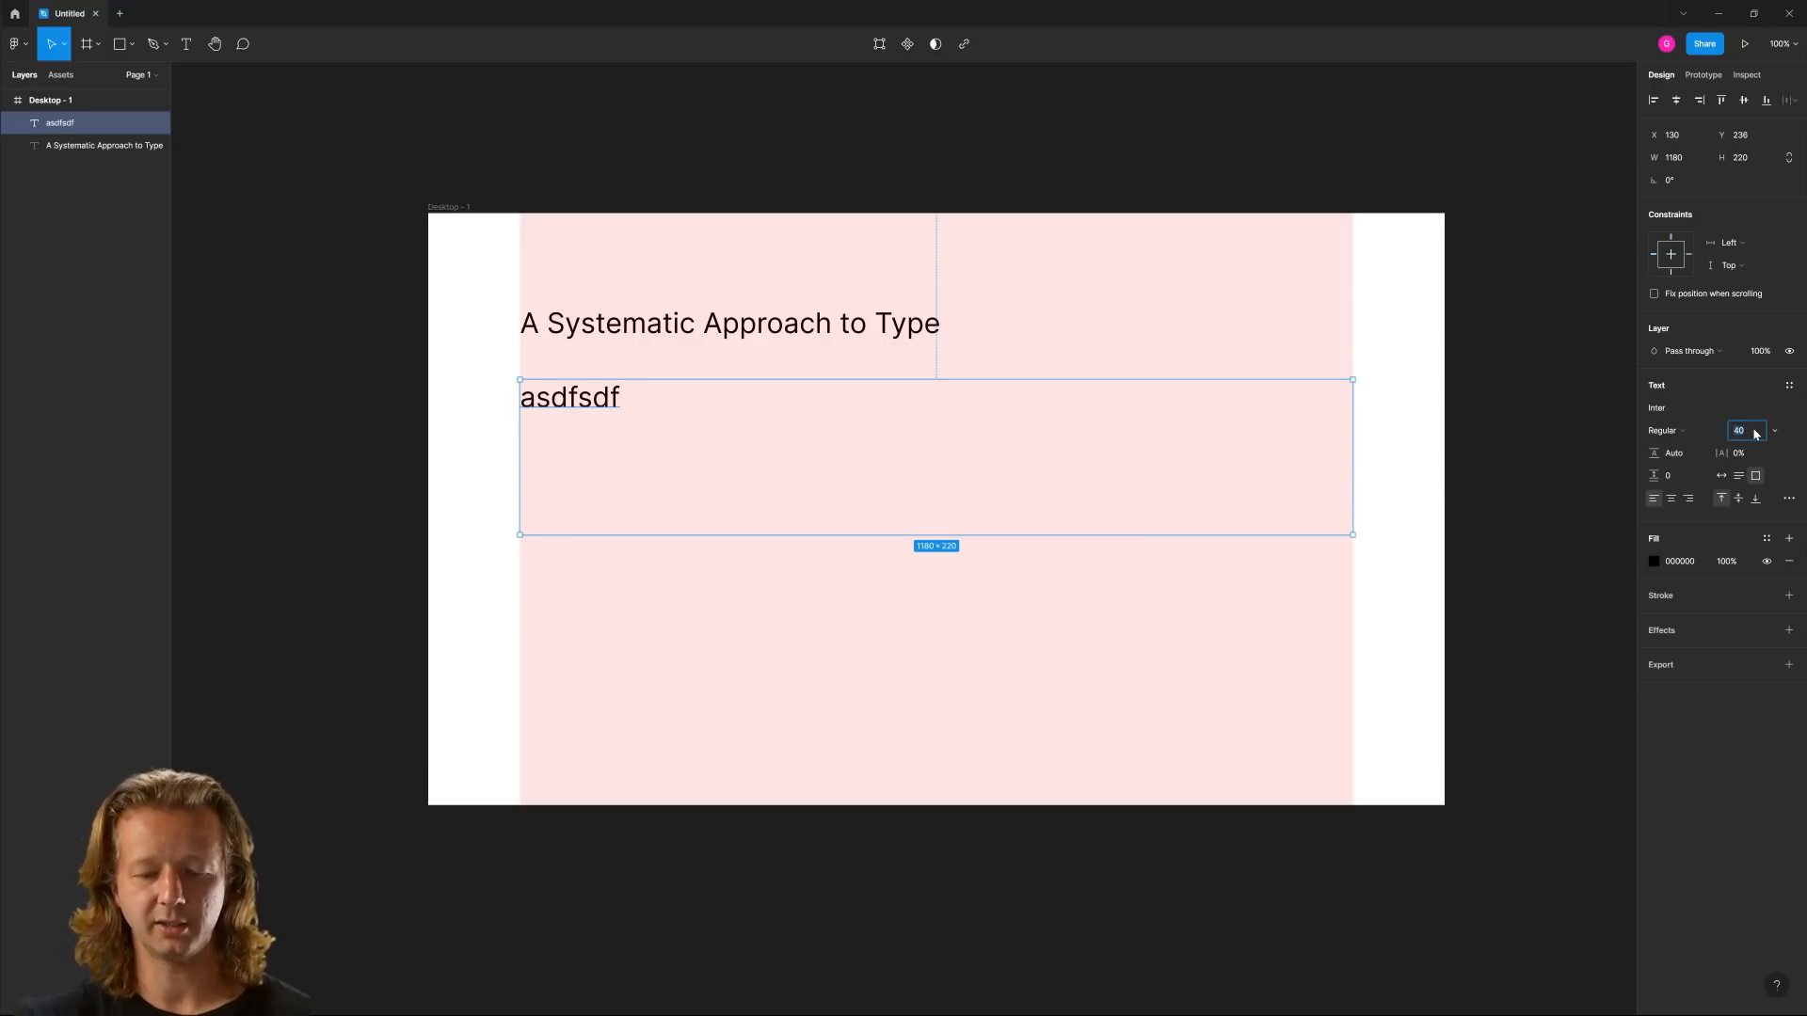
{"action": "key", "text": "Return"}
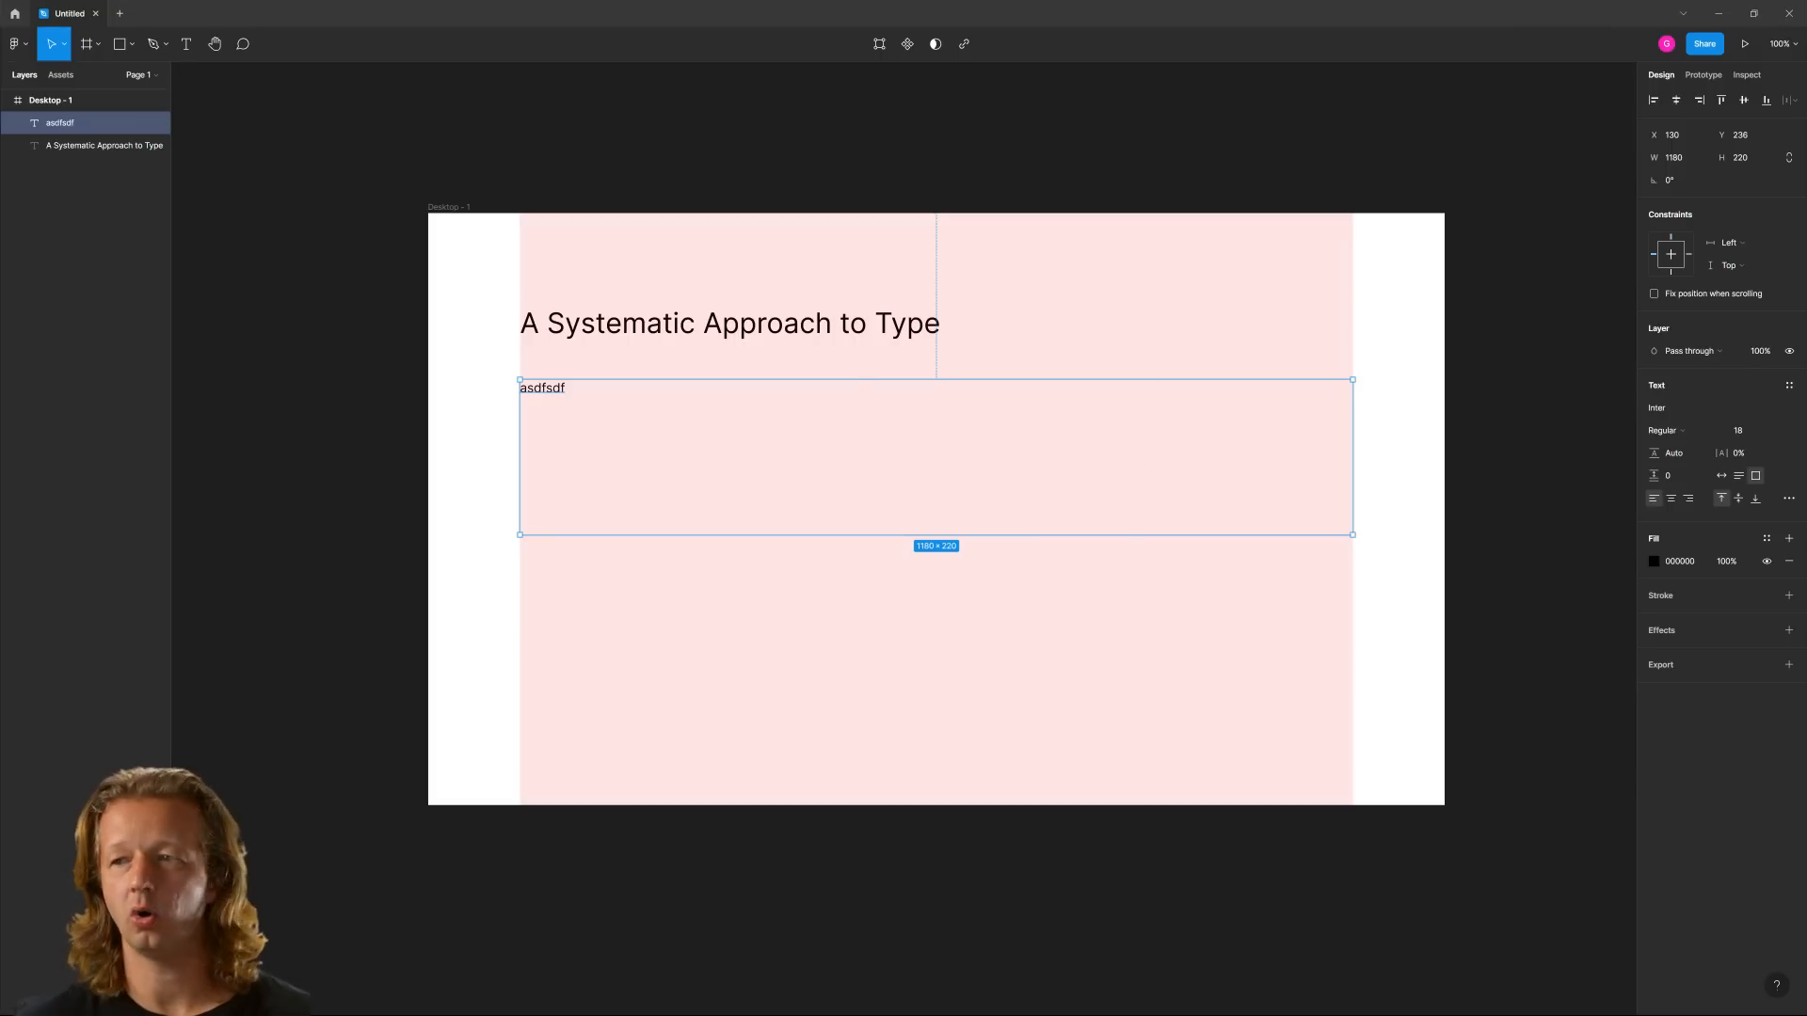
Replace the placeholder text in the box below the heading with the copied Lorem ipsum paragraph
{"action": "double_click", "coordinate": [550, 388]}
{"action": "key", "text": "Escape"}
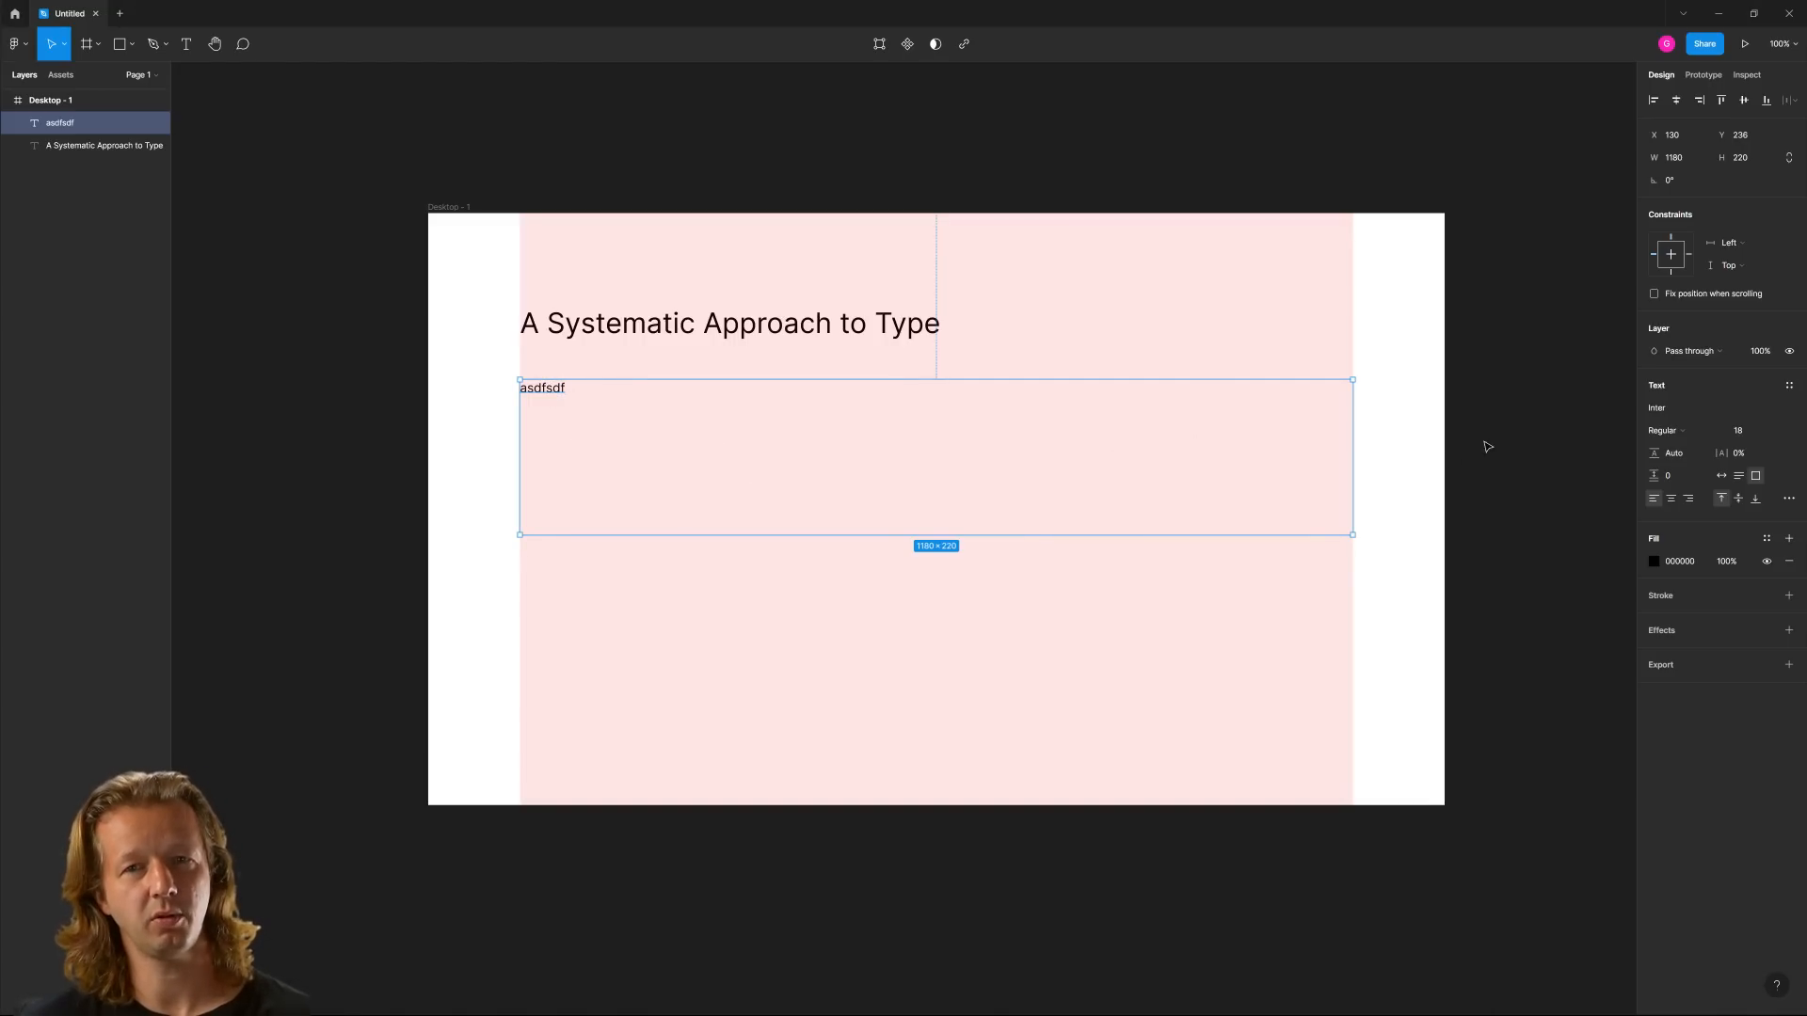
{"action": "double_click", "coordinate": [555, 394]}
{"action": "type", "text": "Lorem ipsum dolor sit amet, consectetur adipiscing elit. Suspendisse sagittis, tellus sed purus ut tellus pretium adipiscing consequat. Arcu rhoncus vestibulum cursus risus, erat viverra odio at. Euismod sem eget tortor cursus orci, a. Ac vel aenean arcu, egestas tellus. Lectus sit adipiscing pellentesque amet. Cursus pharetra praesent lectus diam semper in nisl suspendisse. Enim aliquet egestas urna malesuada ut. Nunc volutpat tellus eget nibh augue aliquet enim nec. Consequat in cursus cras sit ut viverra. Sapien sit orci in volutpat viverra."}
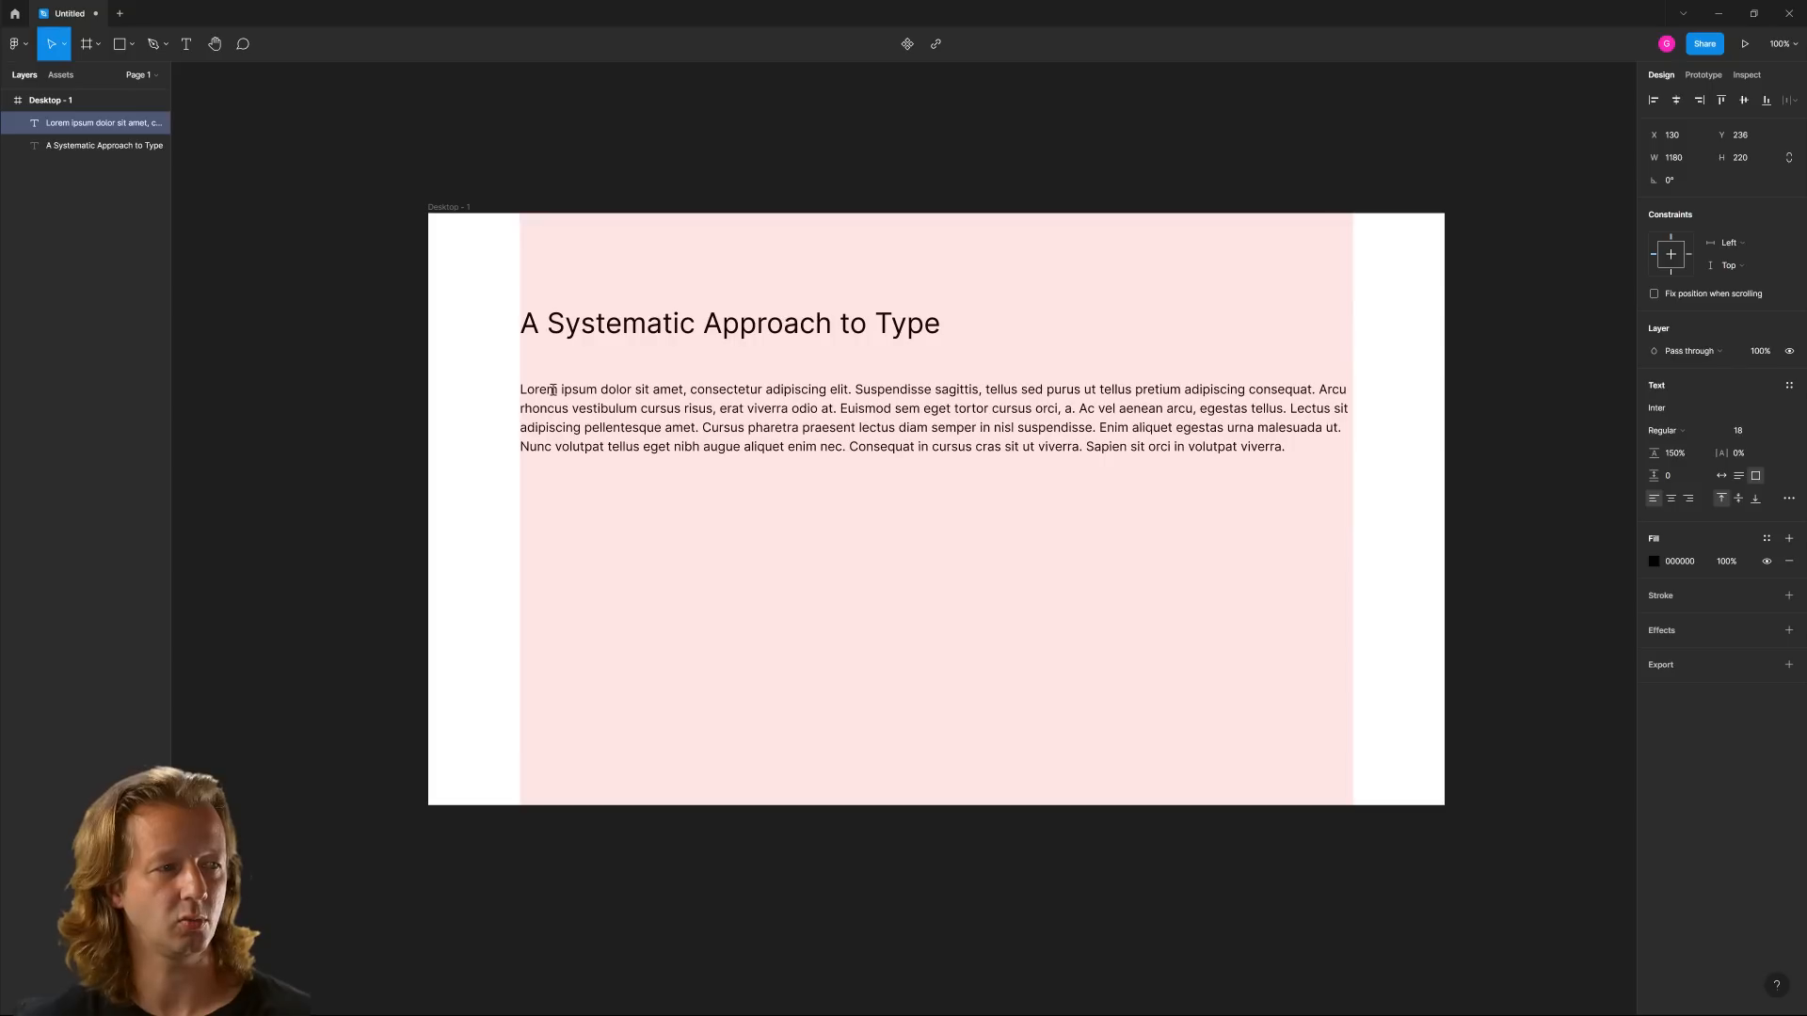
{"action": "key", "text": "Escape"}
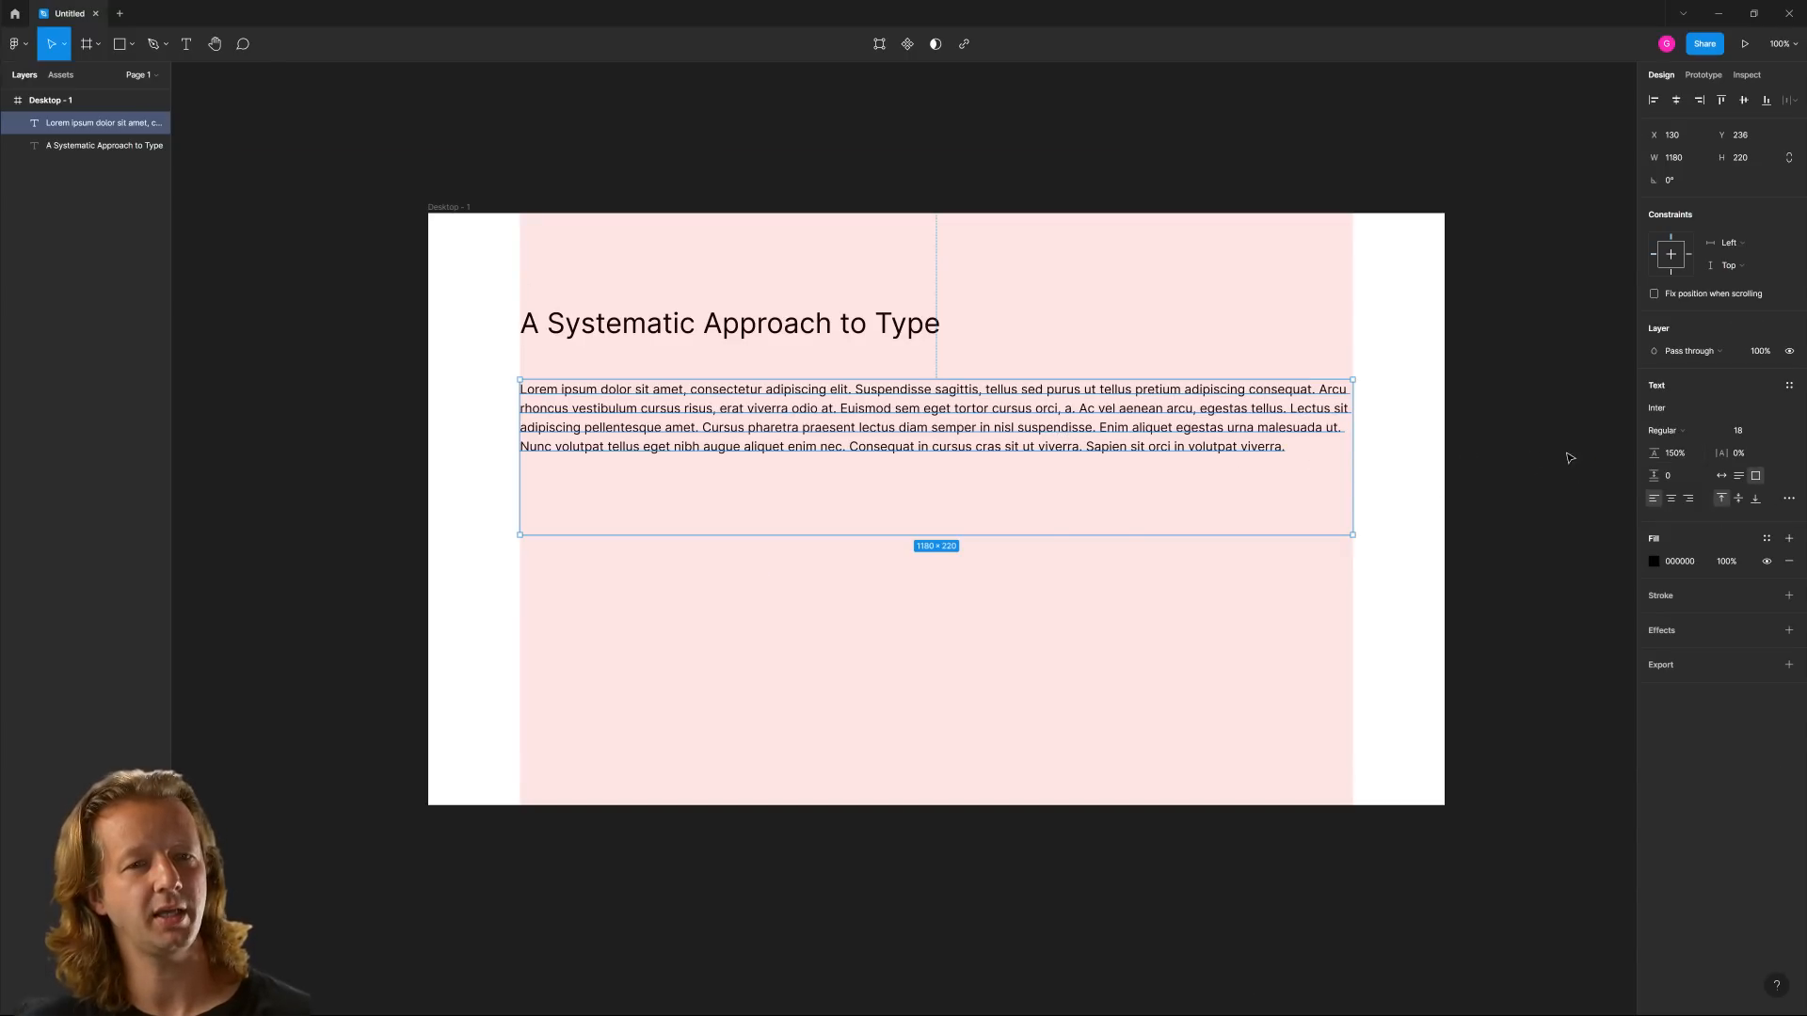
Try a line height of 0% on the Lorem ipsum paragraph, then reset it to Auto
{"action": "left_click", "coordinate": [1692, 457]}
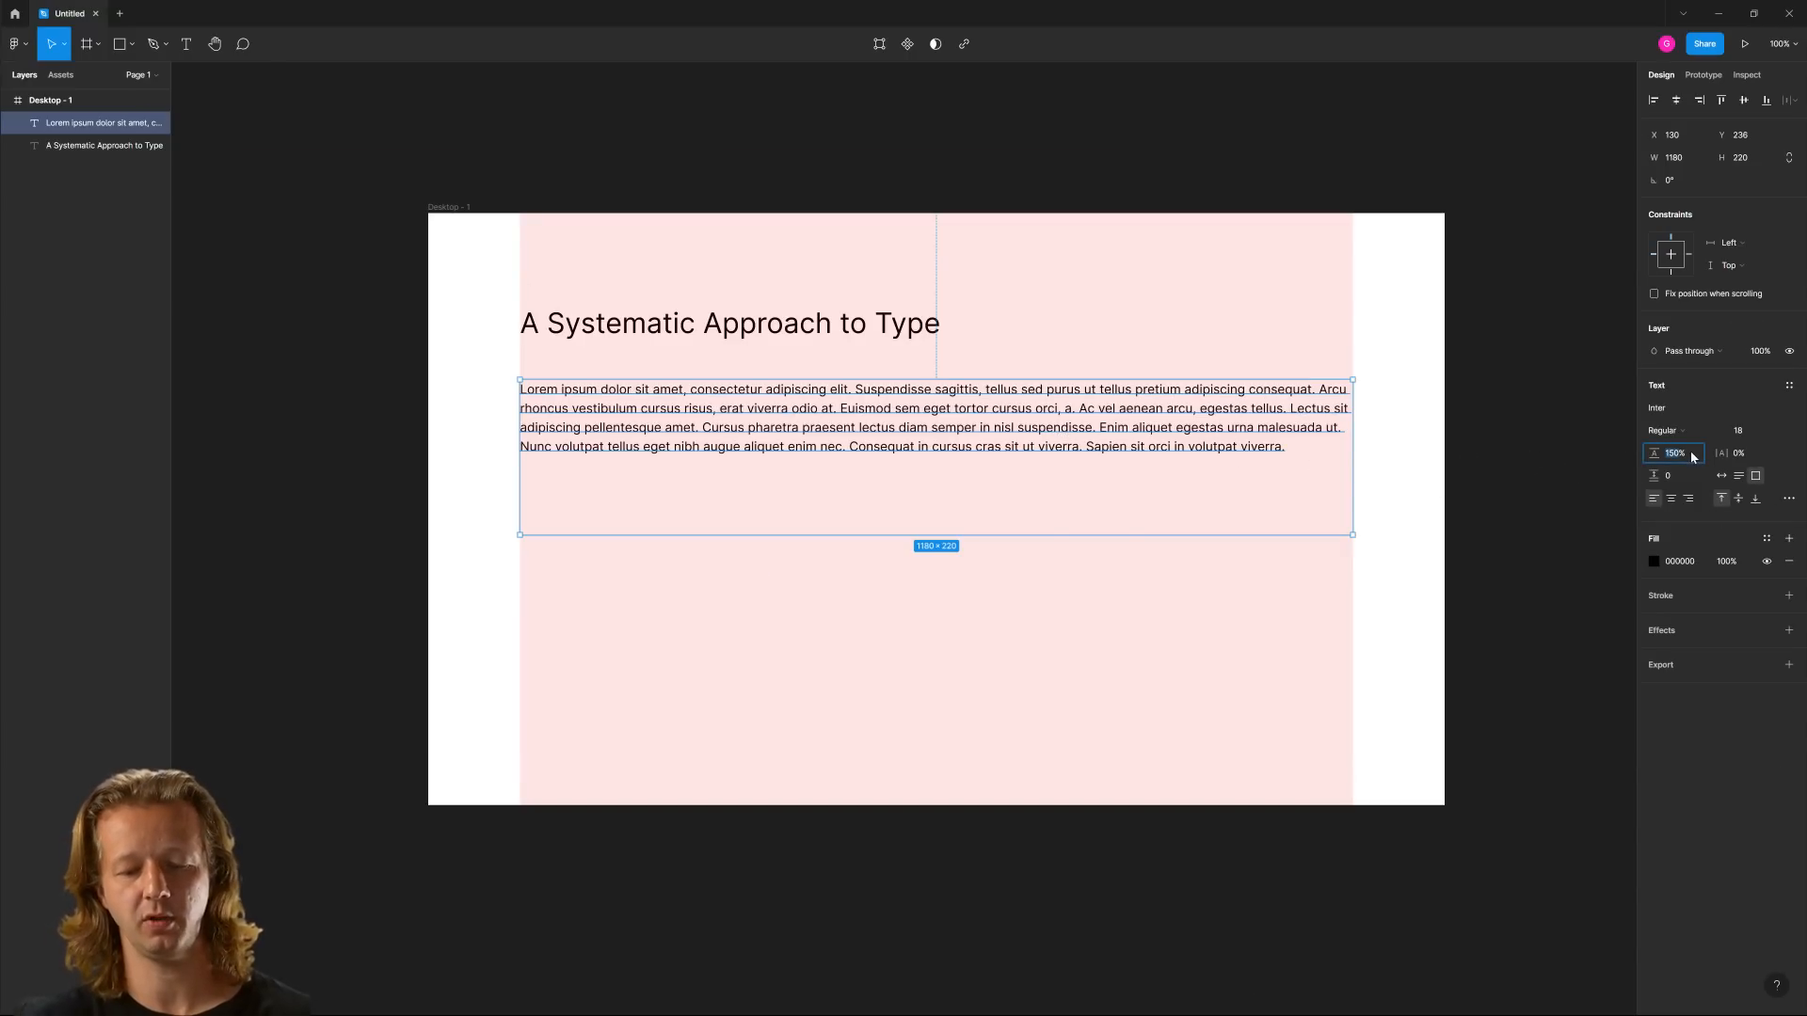
{"action": "type", "text": "0"}
{"action": "key", "text": "Return"}
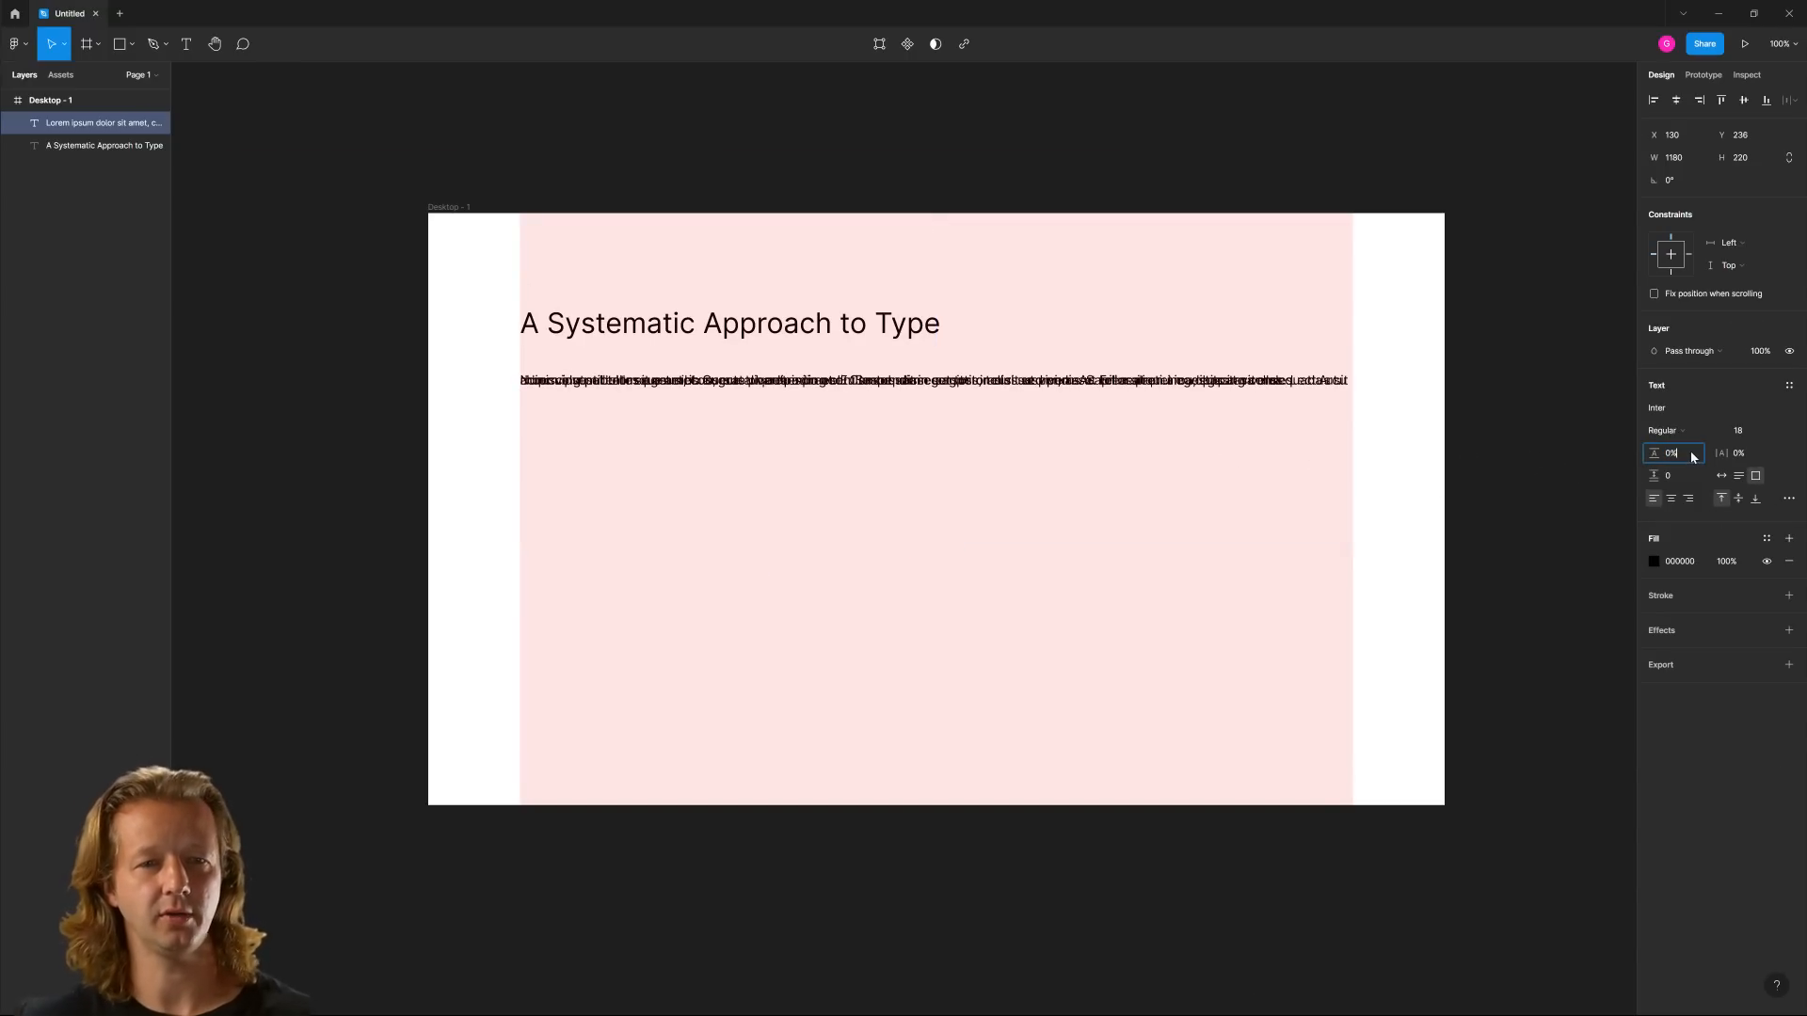
{"action": "left_click", "coordinate": [1691, 453]}
{"action": "key", "text": "Return"}
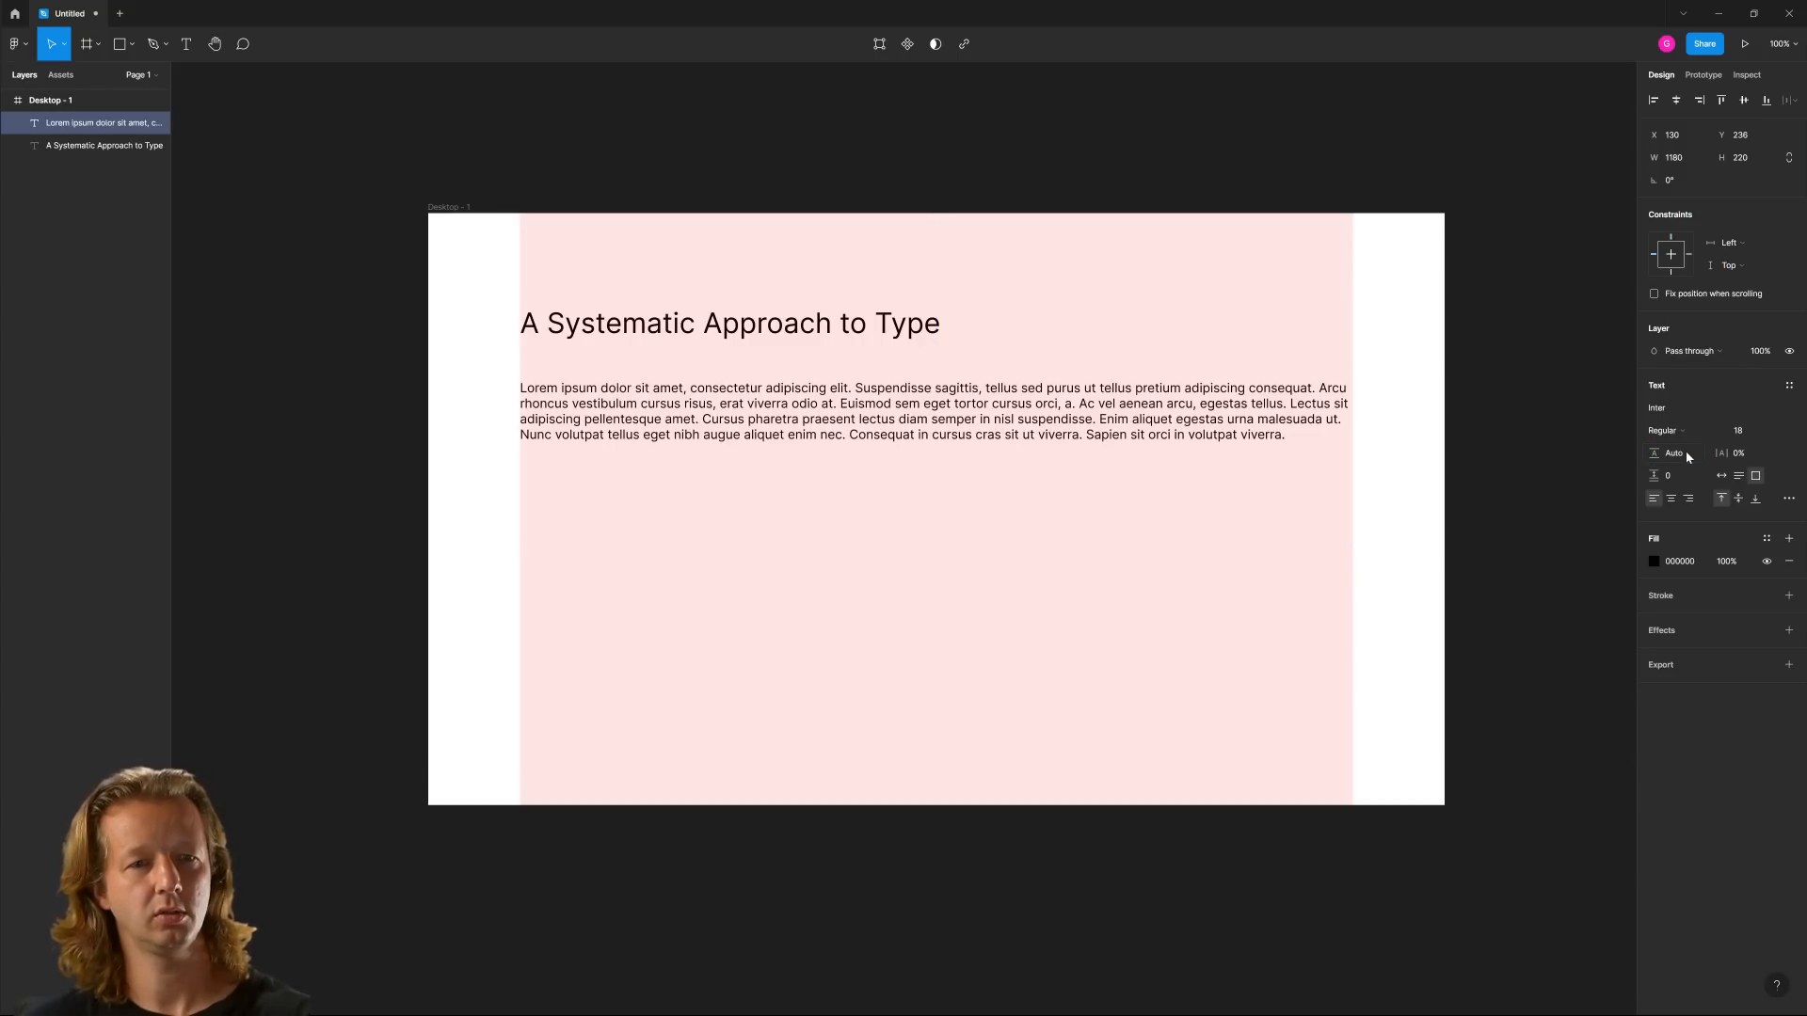
{"action": "left_click", "coordinate": [1467, 524]}
Duplicate the paragraph directly below the original and set the copy's line height to 150%
{"action": "left_click_drag", "start_coordinate": [963, 462], "coordinate": [963, 563]}
{"action": "left_click", "coordinate": [1681, 455]}
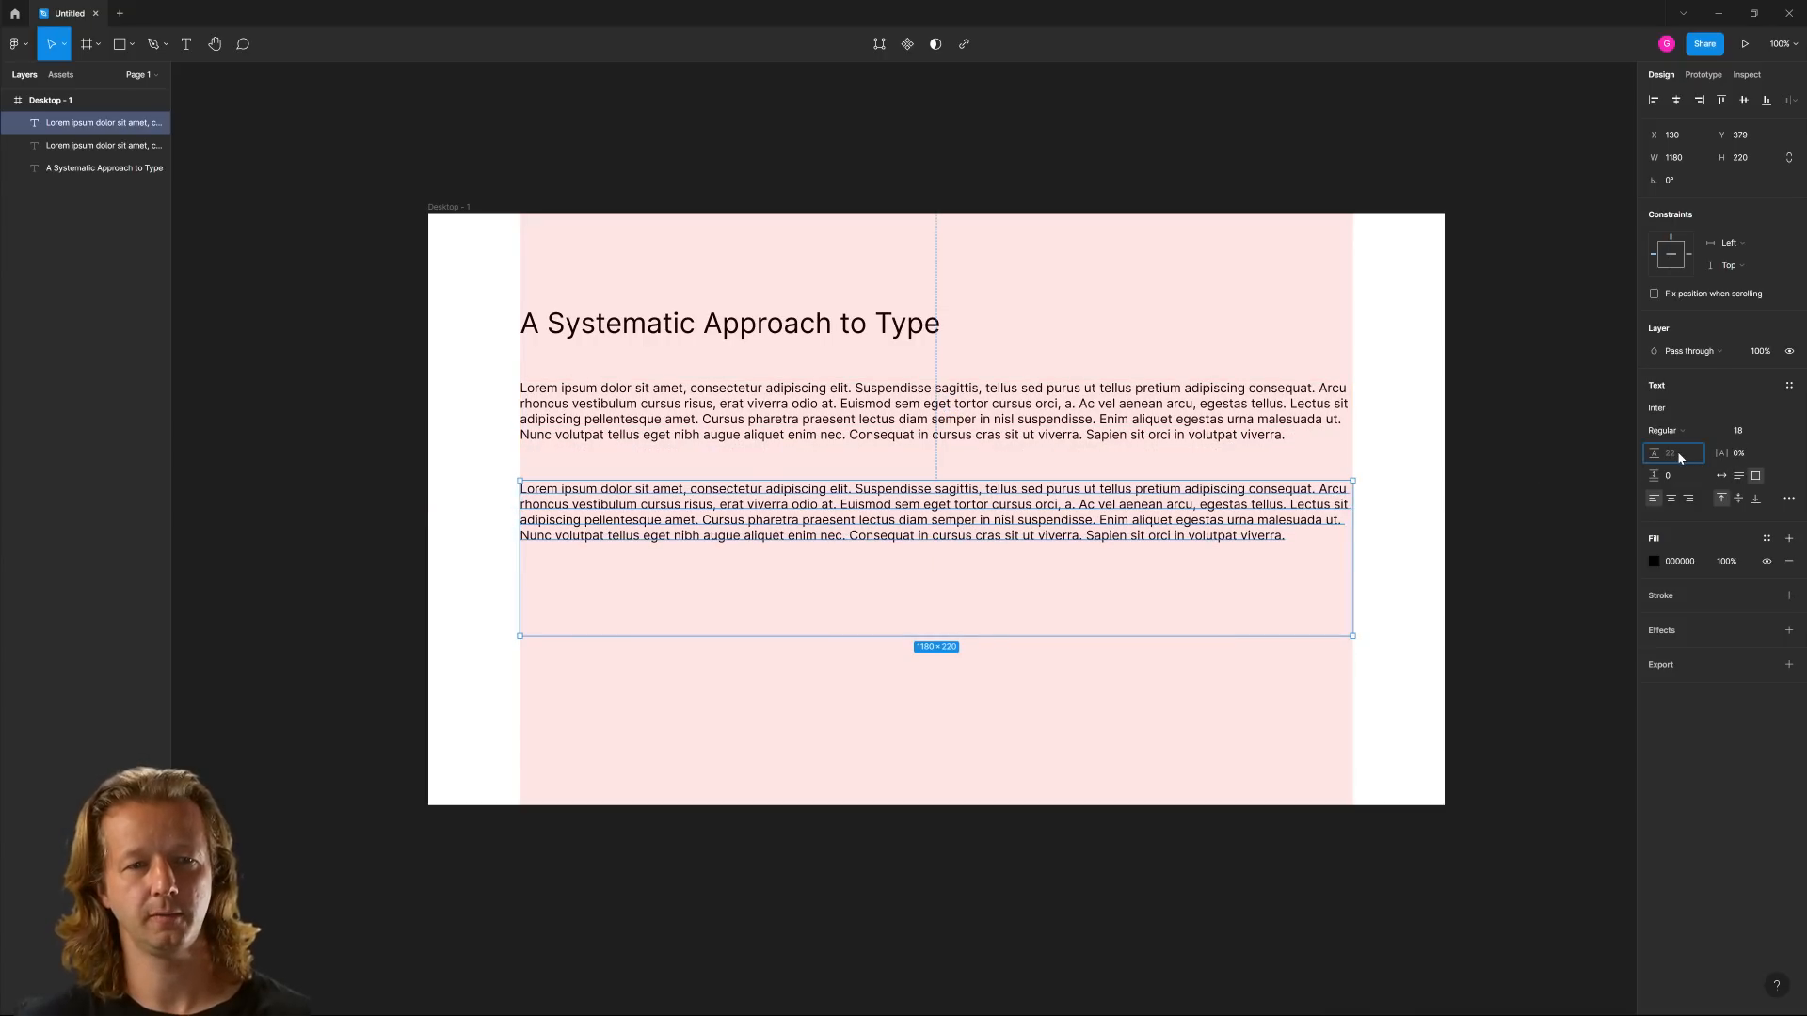
{"action": "type", "text": "150"}
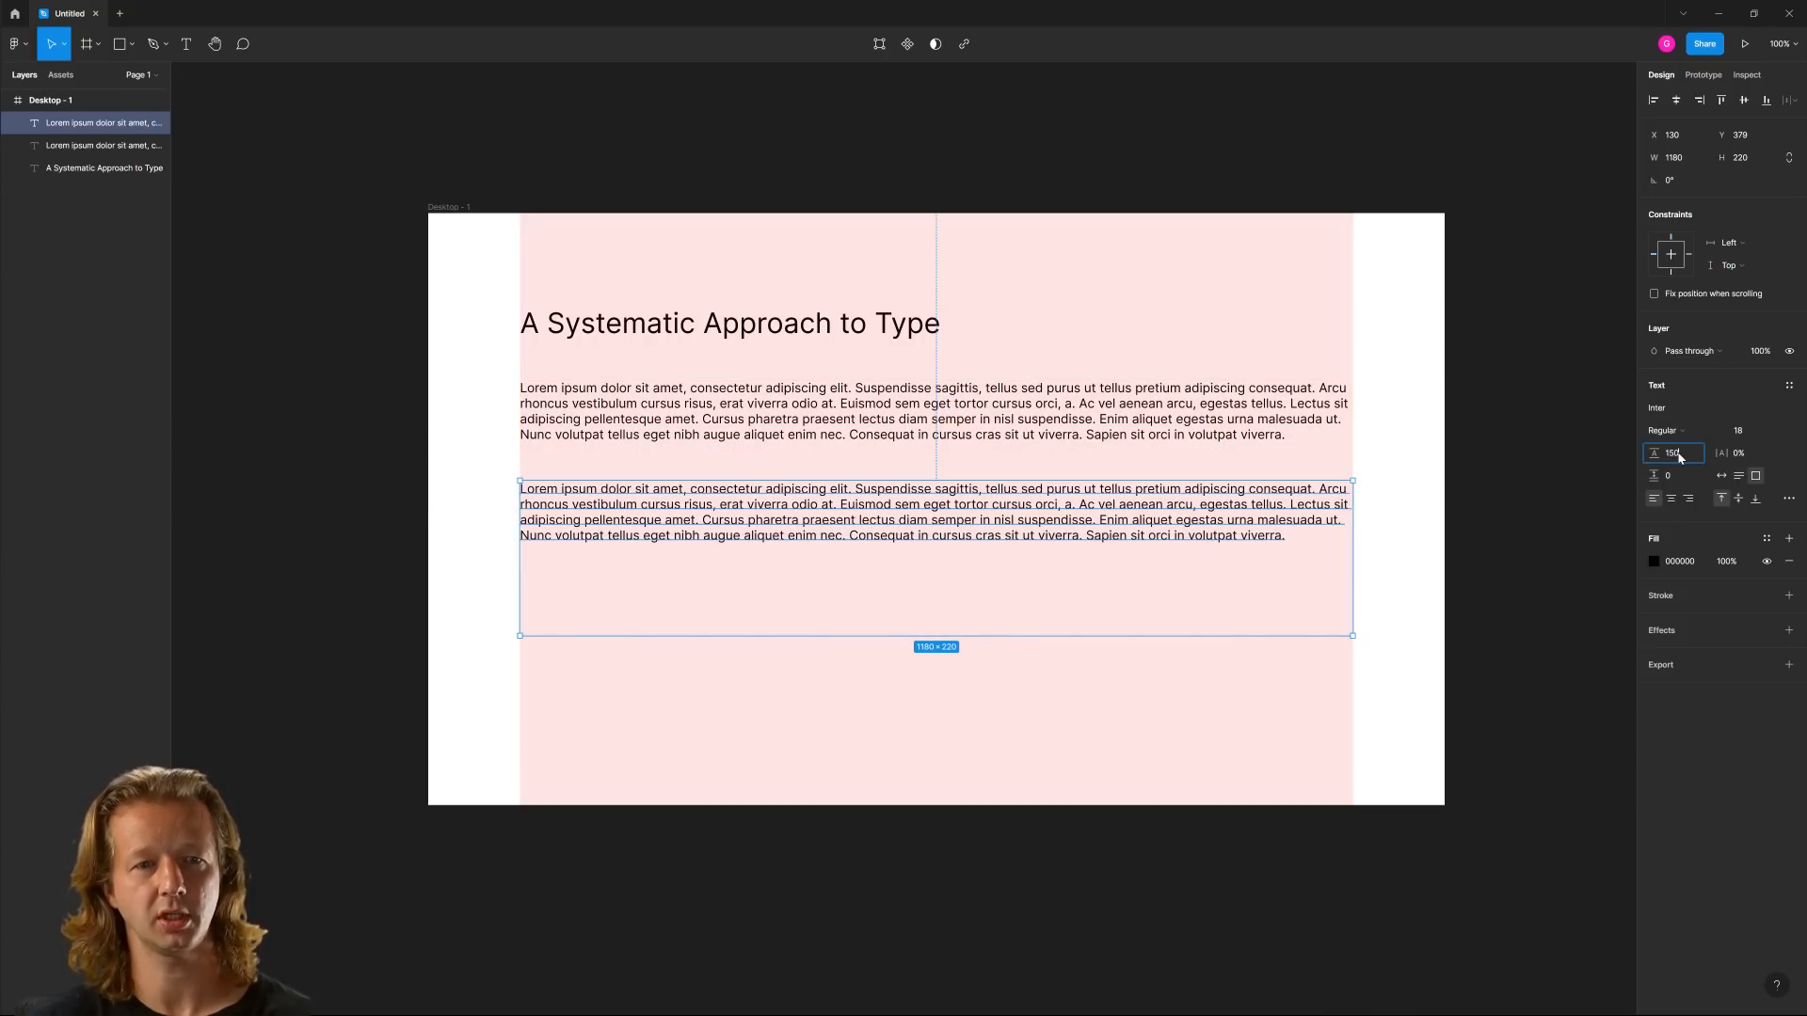
{"action": "key", "text": "Return"}
{"action": "left_click", "coordinate": [1397, 744]}
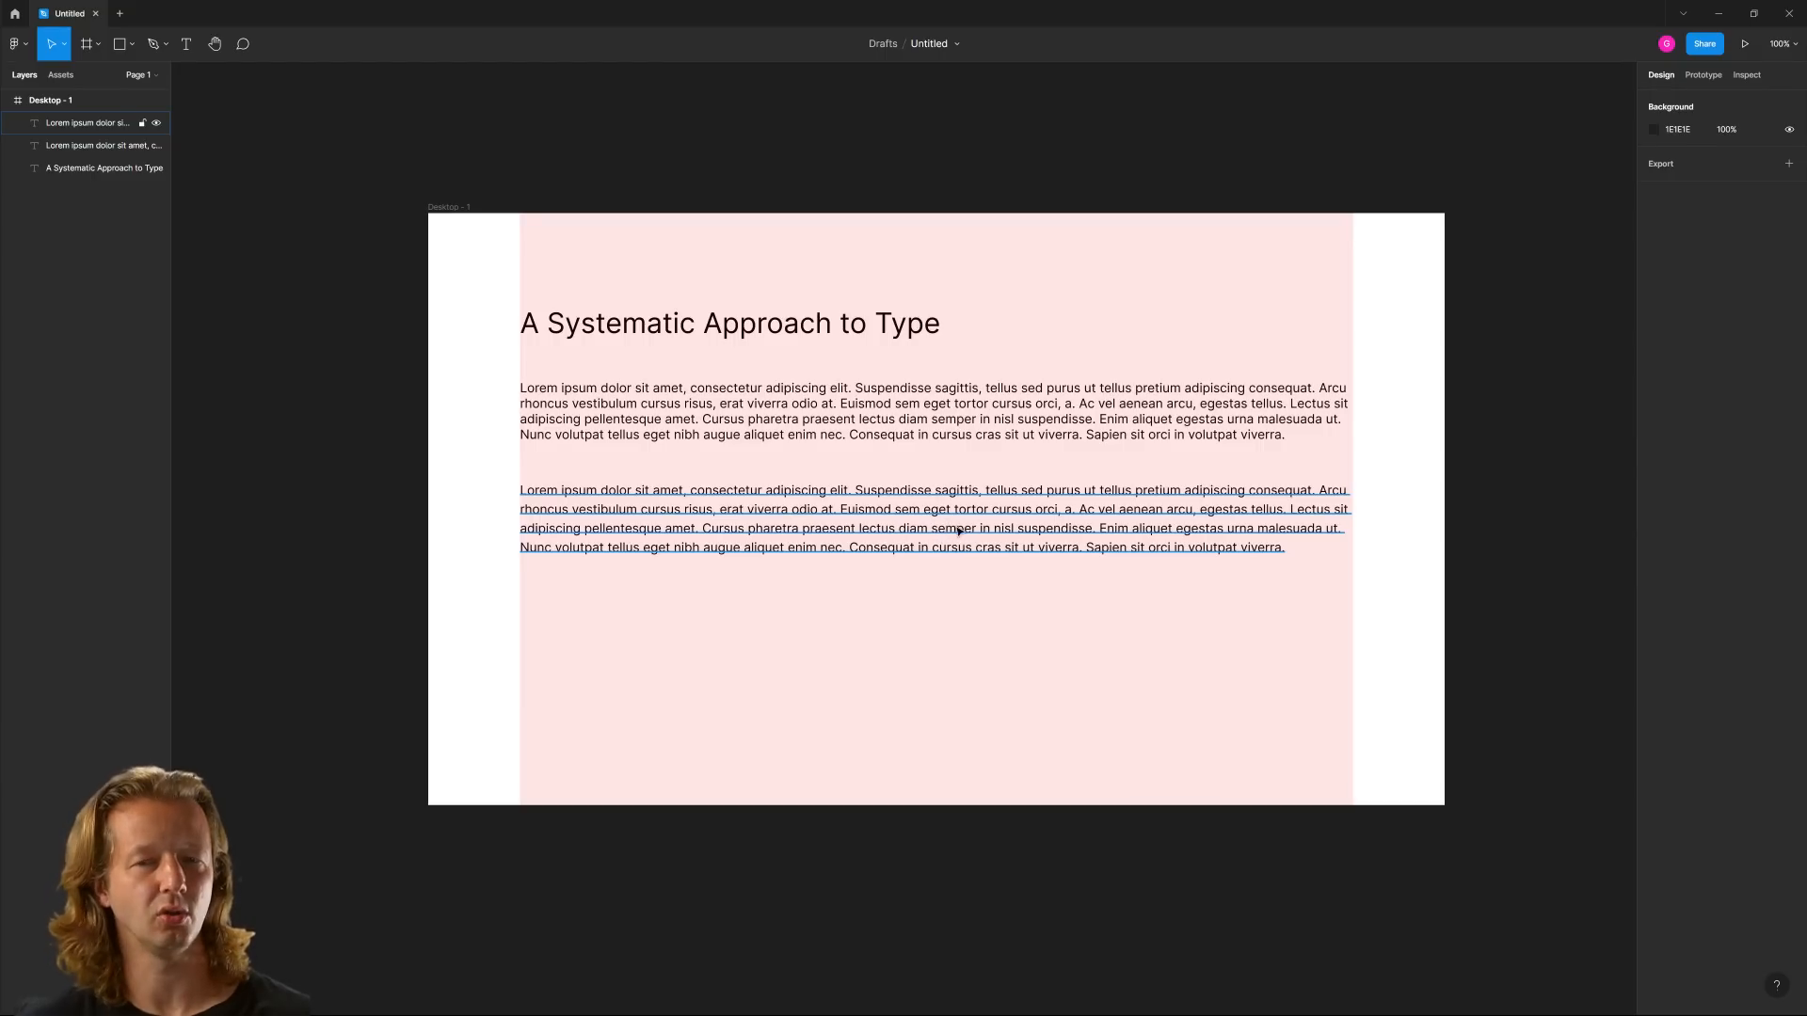
Delete the upper paragraph with the Auto line height, keeping the copy with the 150% line height
{"action": "left_click", "coordinate": [894, 415]}
{"action": "key", "text": "Delete"}
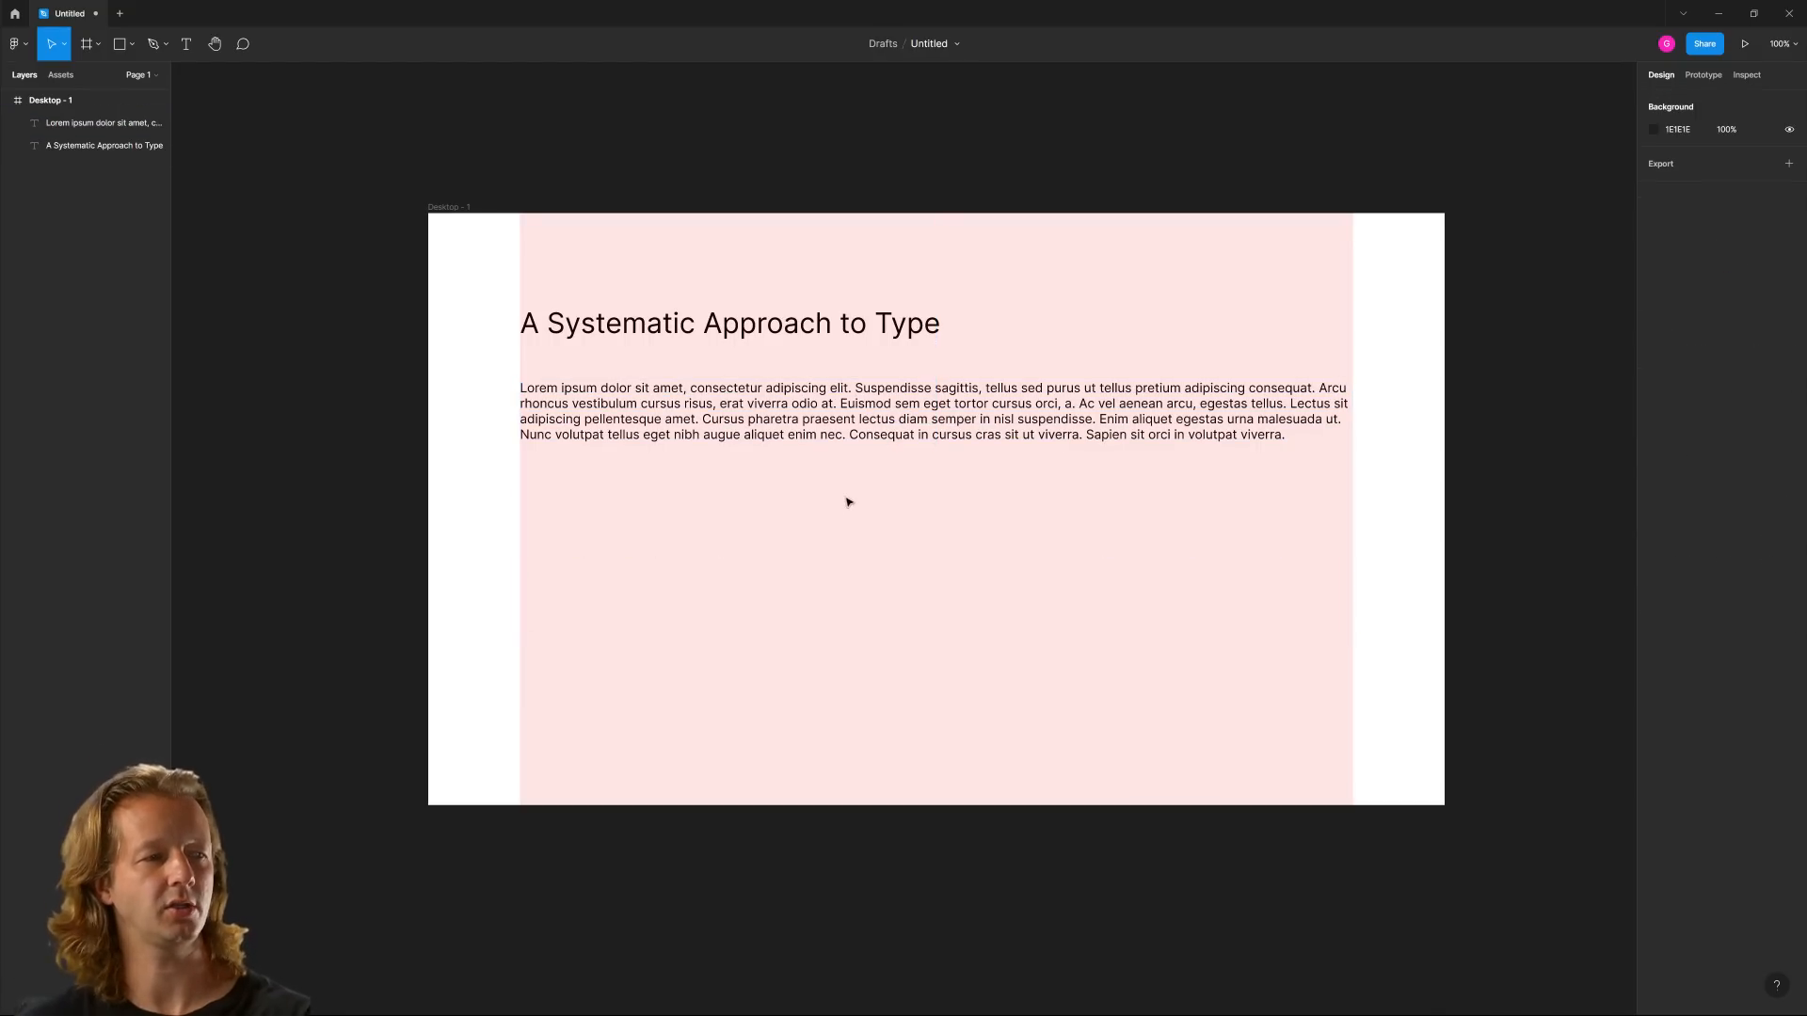
{"action": "key", "text": "ctrl+z"}
{"action": "left_click", "coordinate": [851, 421]}
{"action": "key", "text": "Delete"}
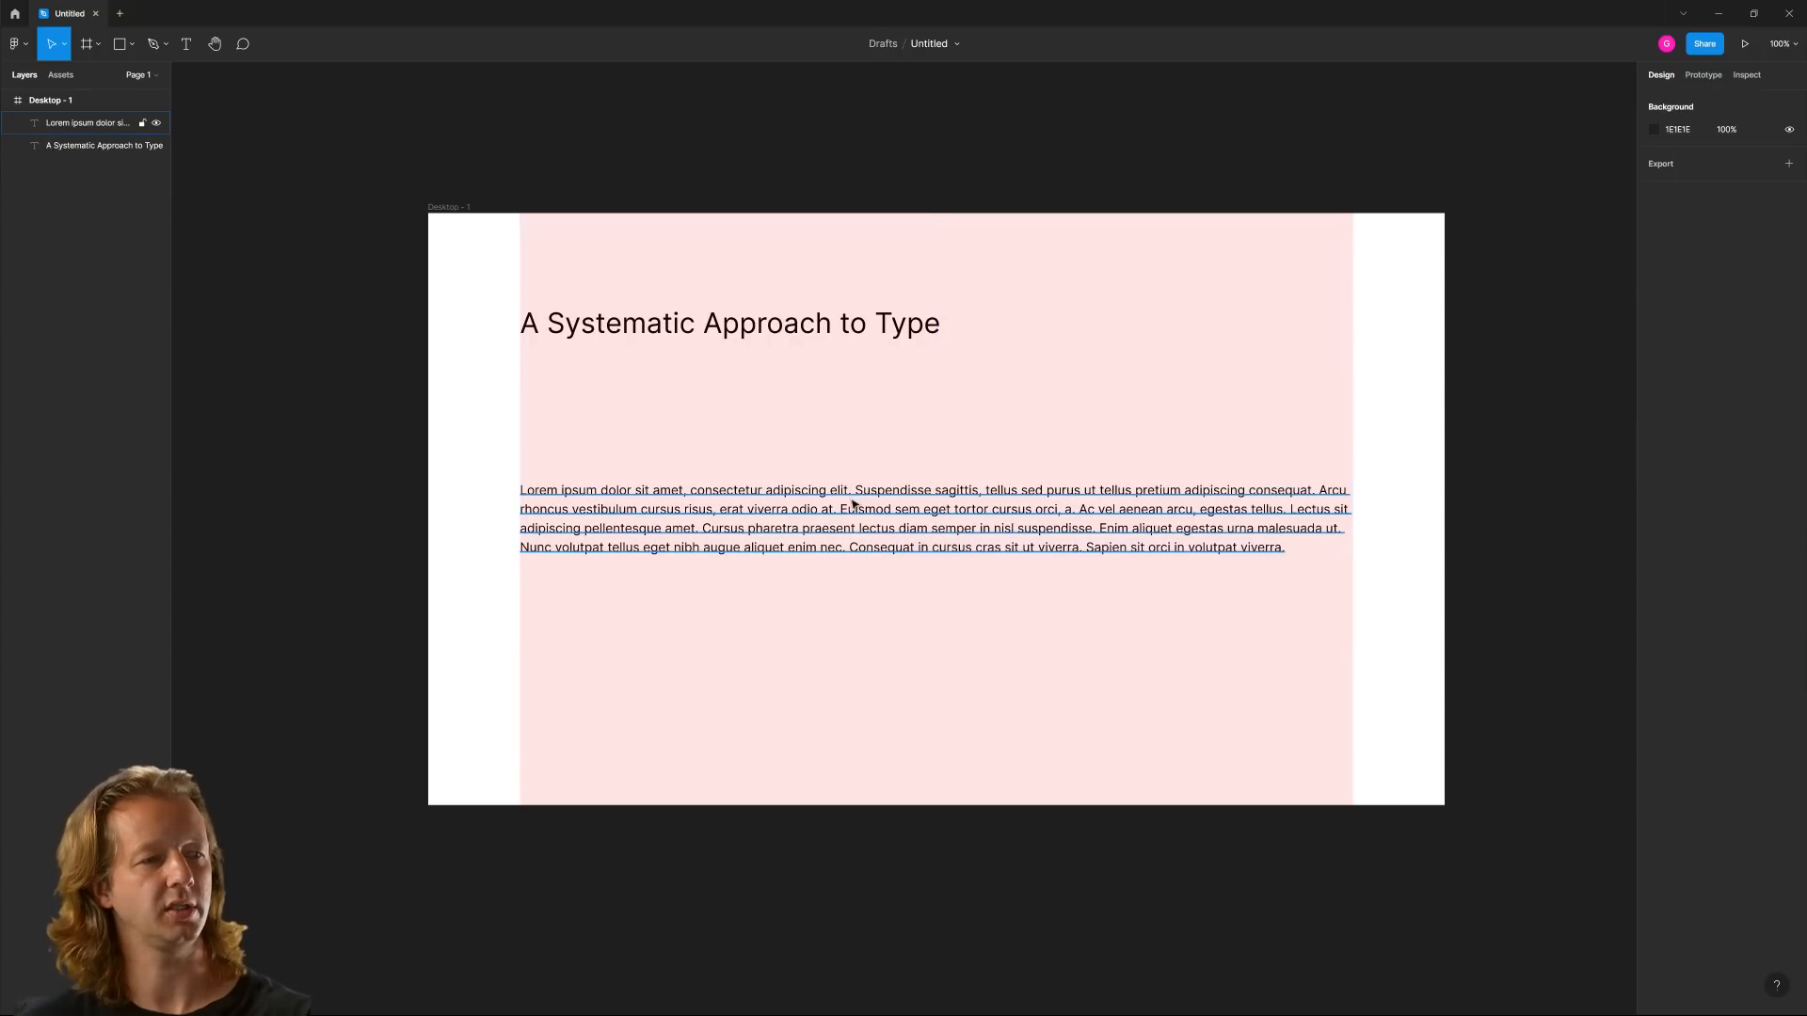
Move the remaining paragraph up below the heading, to about X 130, Y 284
{"action": "left_click", "coordinate": [857, 506]}
{"action": "left_click_drag", "start_coordinate": [859, 509], "coordinate": [854, 413]}
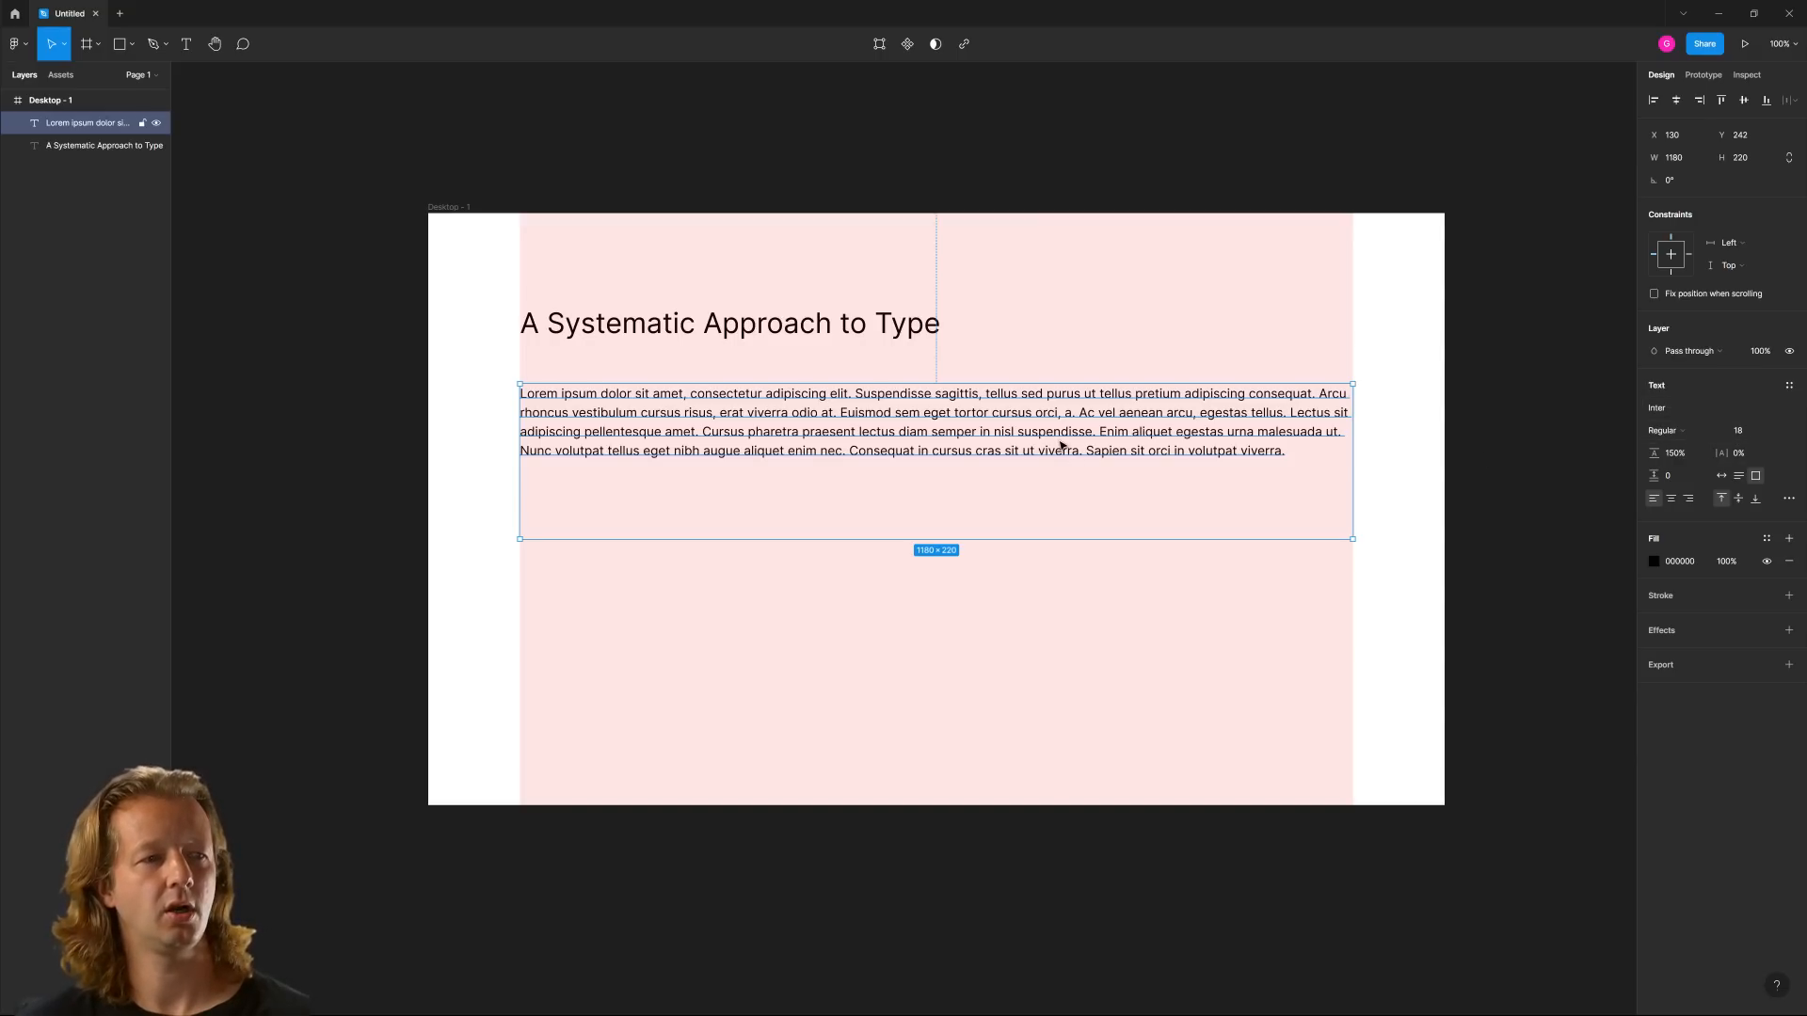
{"action": "left_click_drag", "start_coordinate": [1172, 451], "coordinate": [1170, 480]}
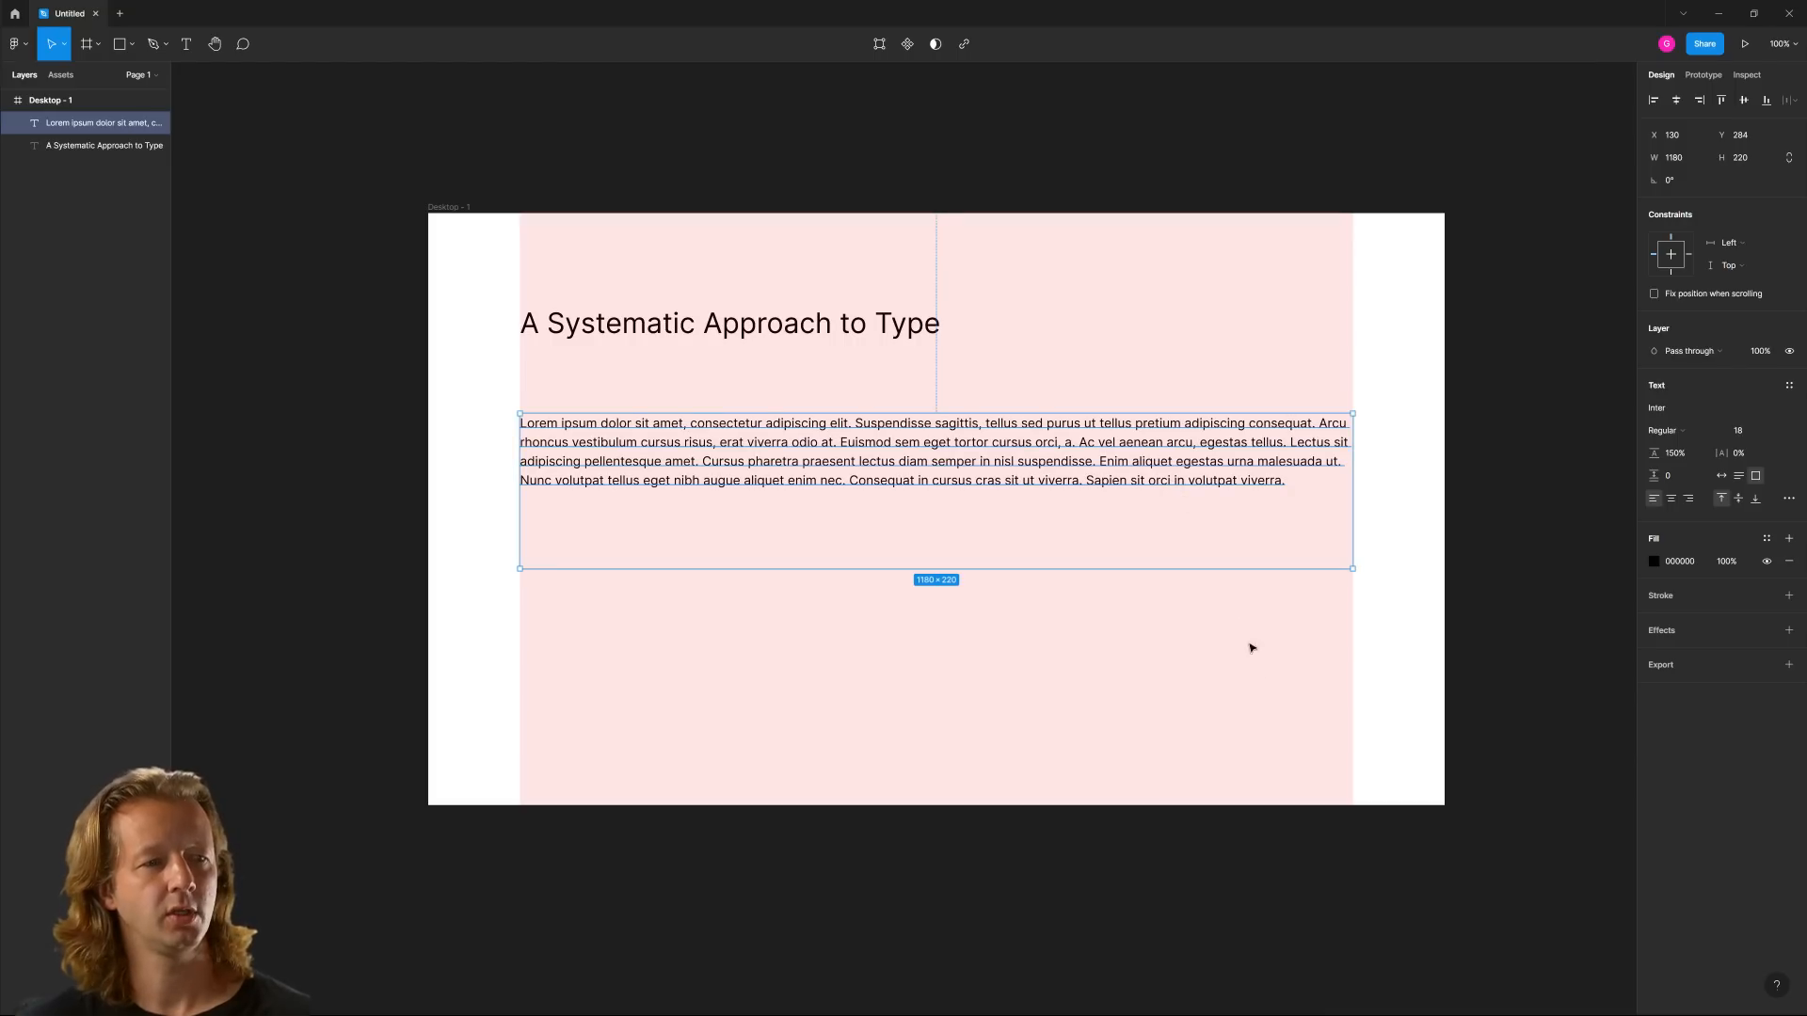
{"action": "left_click", "coordinate": [1270, 724]}
Hide the column layout grid of the Desktop frame
{"action": "left_click", "coordinate": [449, 207]}
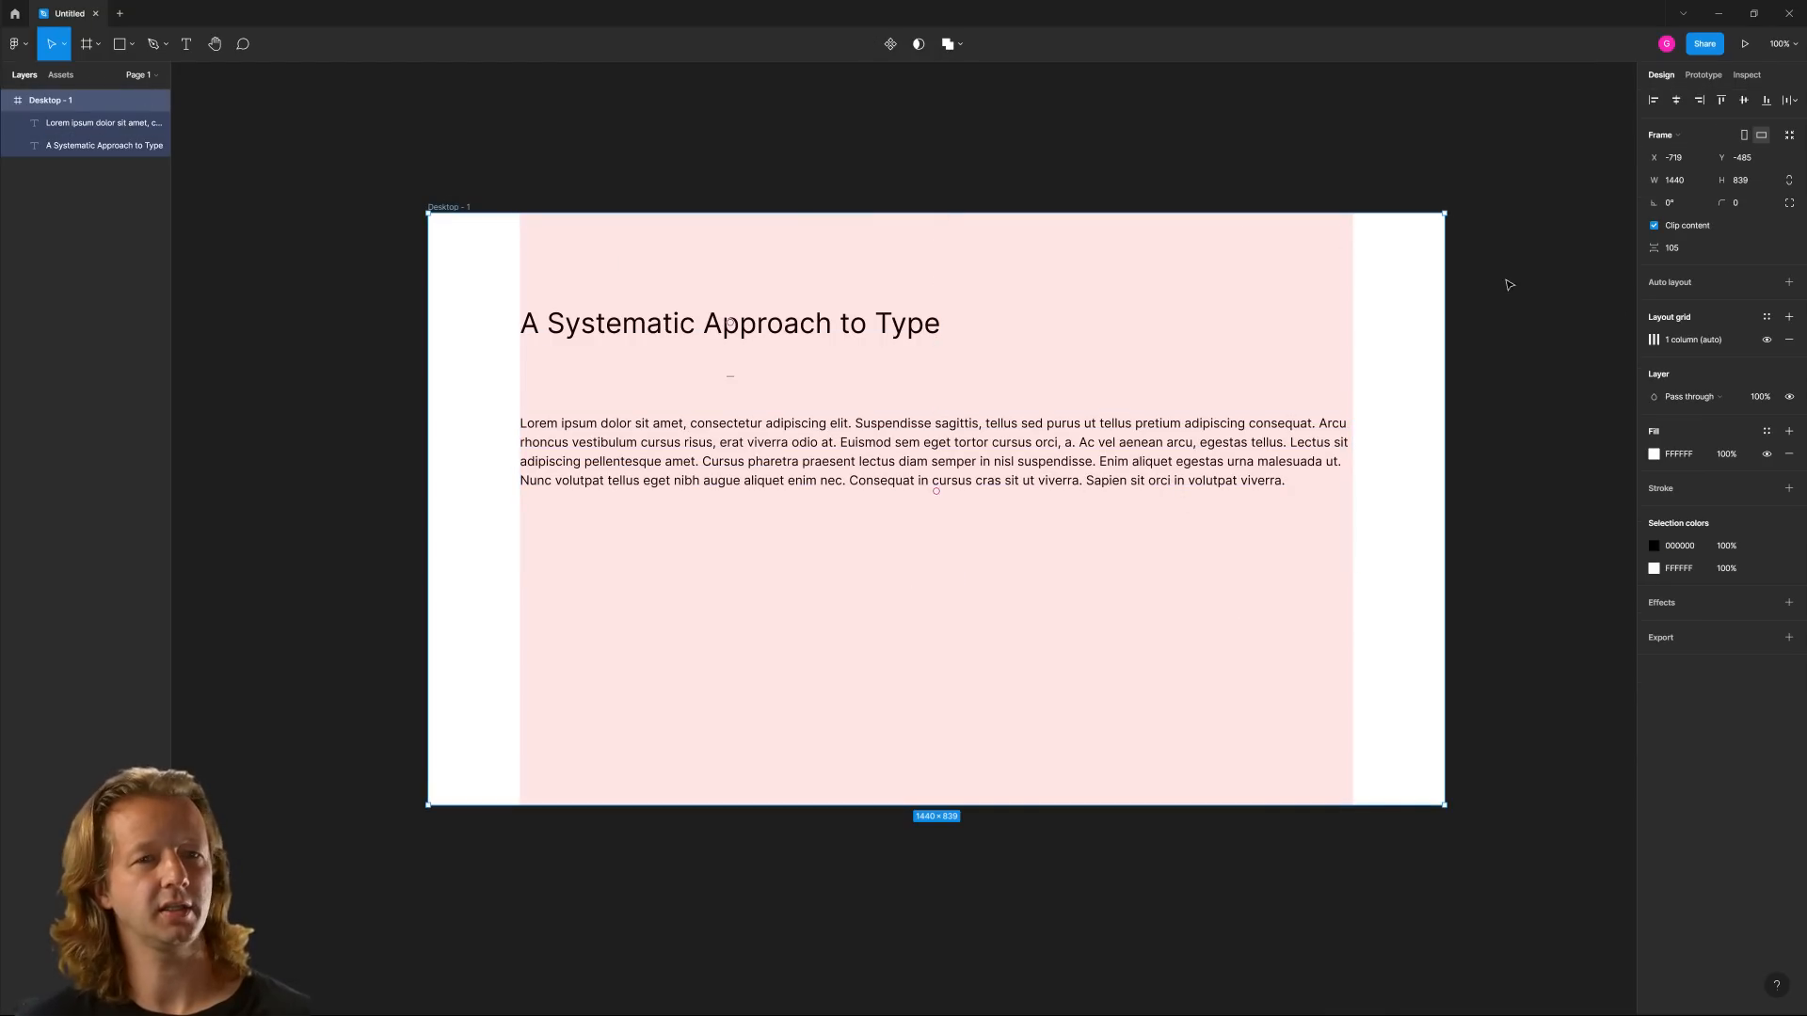
{"action": "left_click", "coordinate": [1768, 341]}
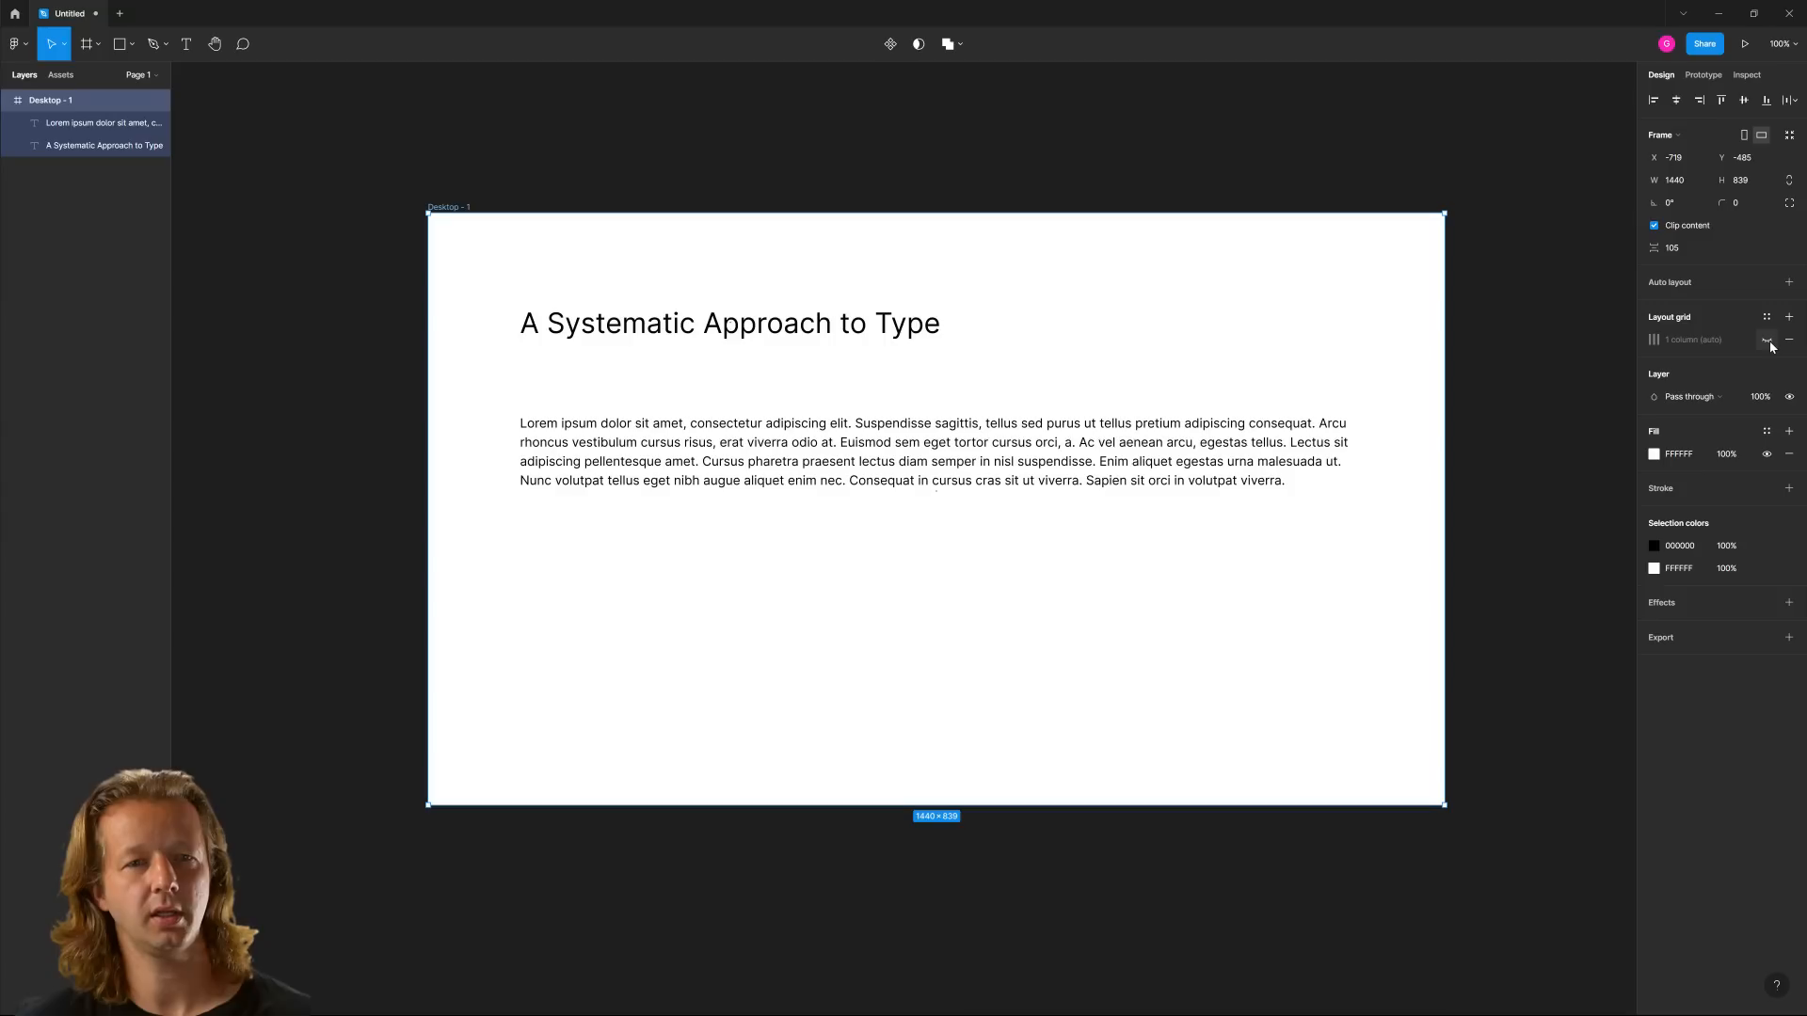
{"action": "left_click_drag", "start_coordinate": [1437, 283], "coordinate": [1433, 289]}
{"action": "left_click", "coordinate": [1129, 523]}
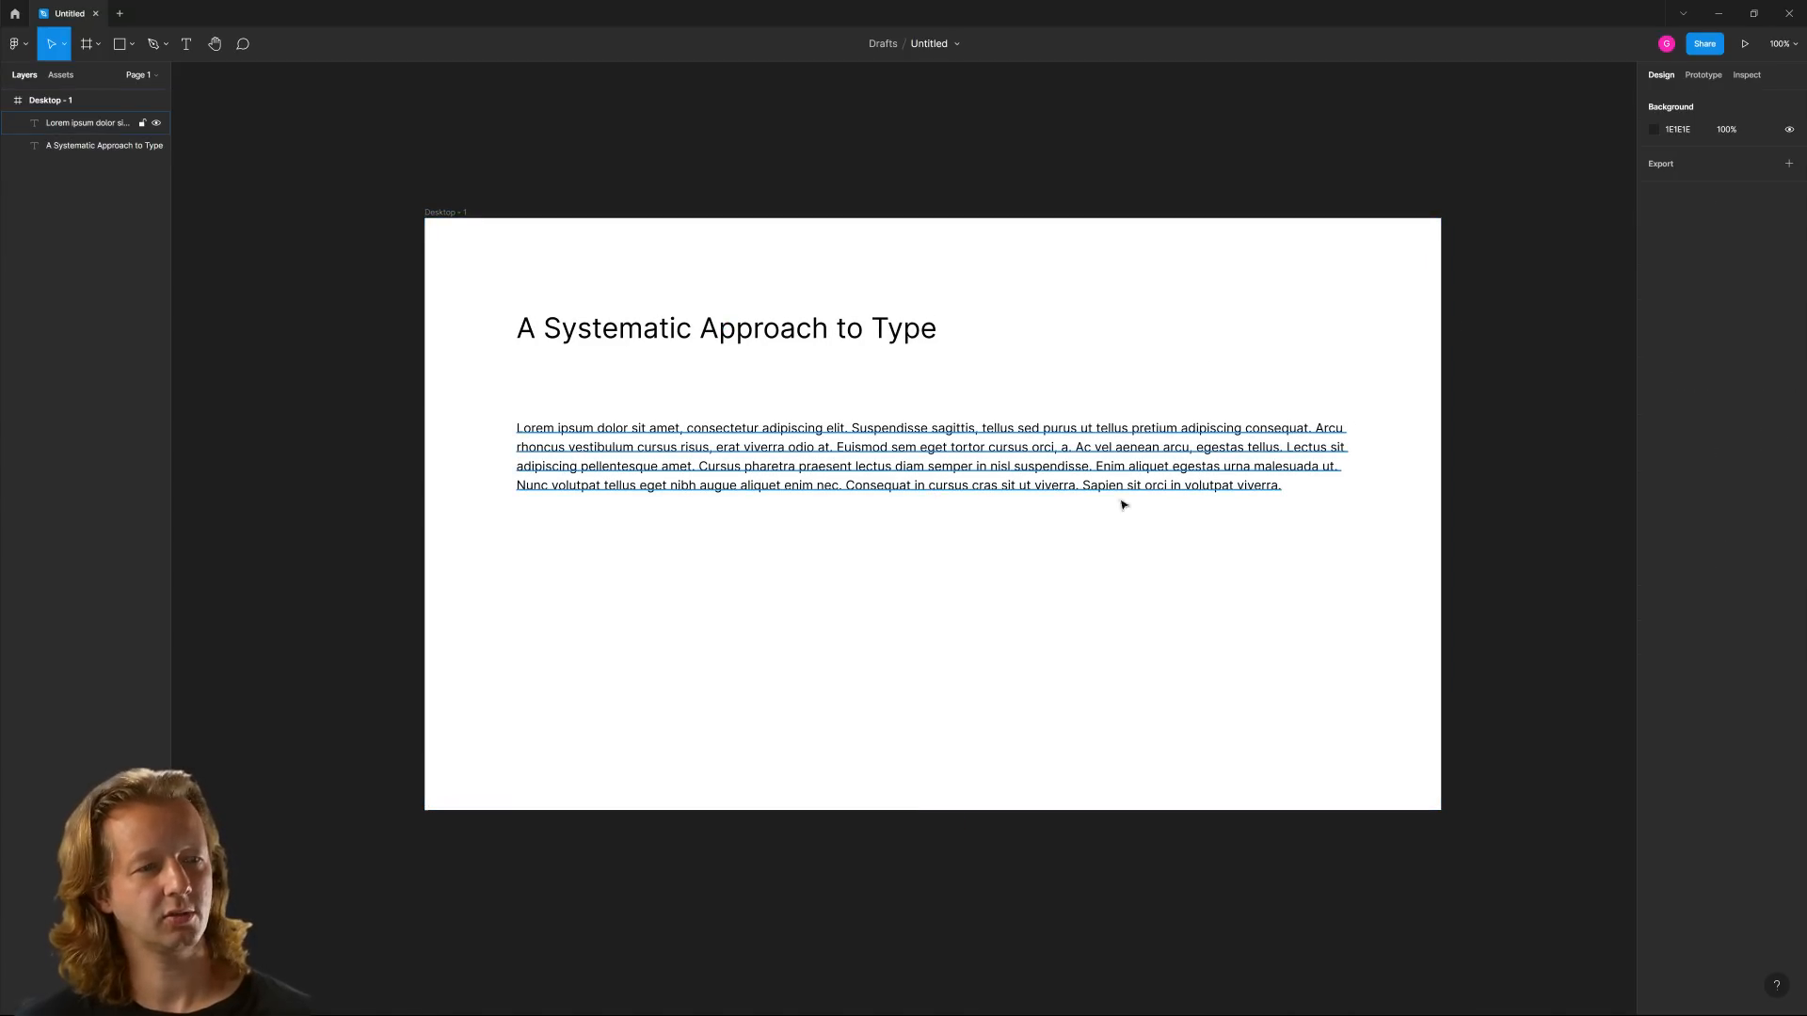
{"action": "left_click", "coordinate": [986, 439]}
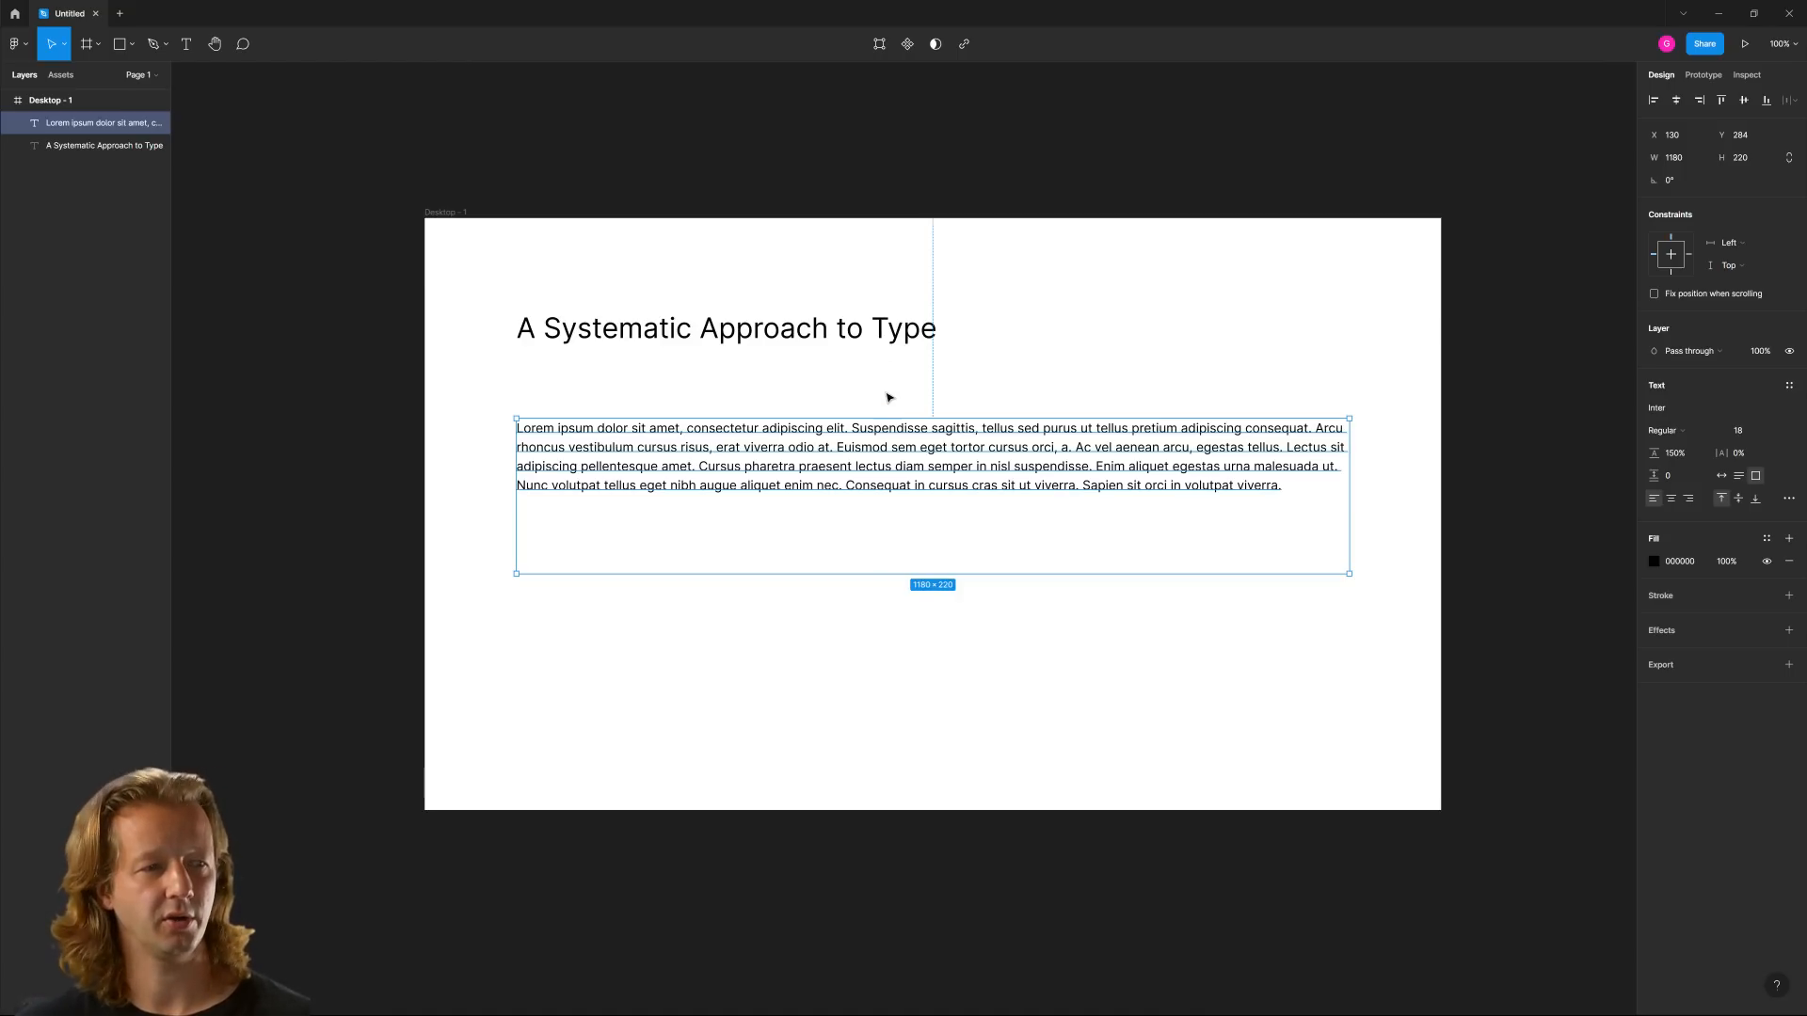
{"action": "left_click", "coordinate": [941, 393]}
{"action": "left_click_drag", "start_coordinate": [808, 370], "coordinate": [1035, 652]}
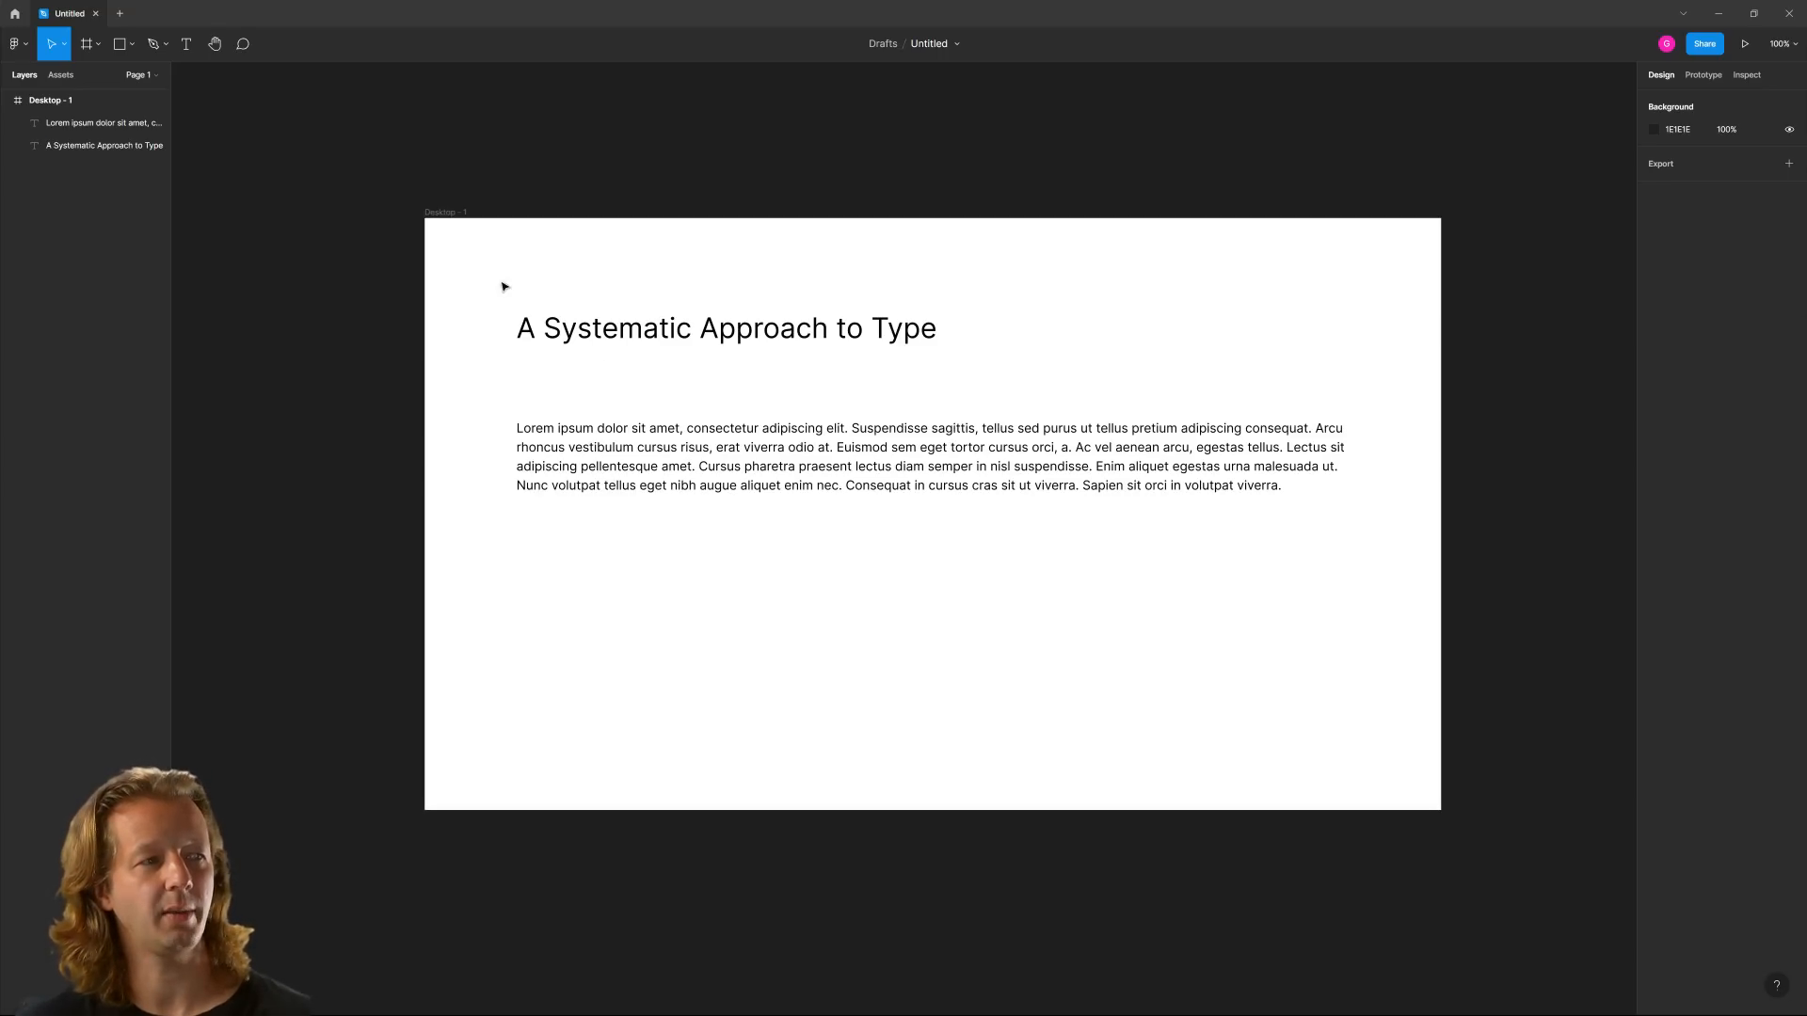
Paste the copied character-count guide, marked 0 to 140, into the Desktop frame and send it behind the text
{"action": "left_click", "coordinate": [457, 213]}
{"action": "key", "text": "ctrl+v"}
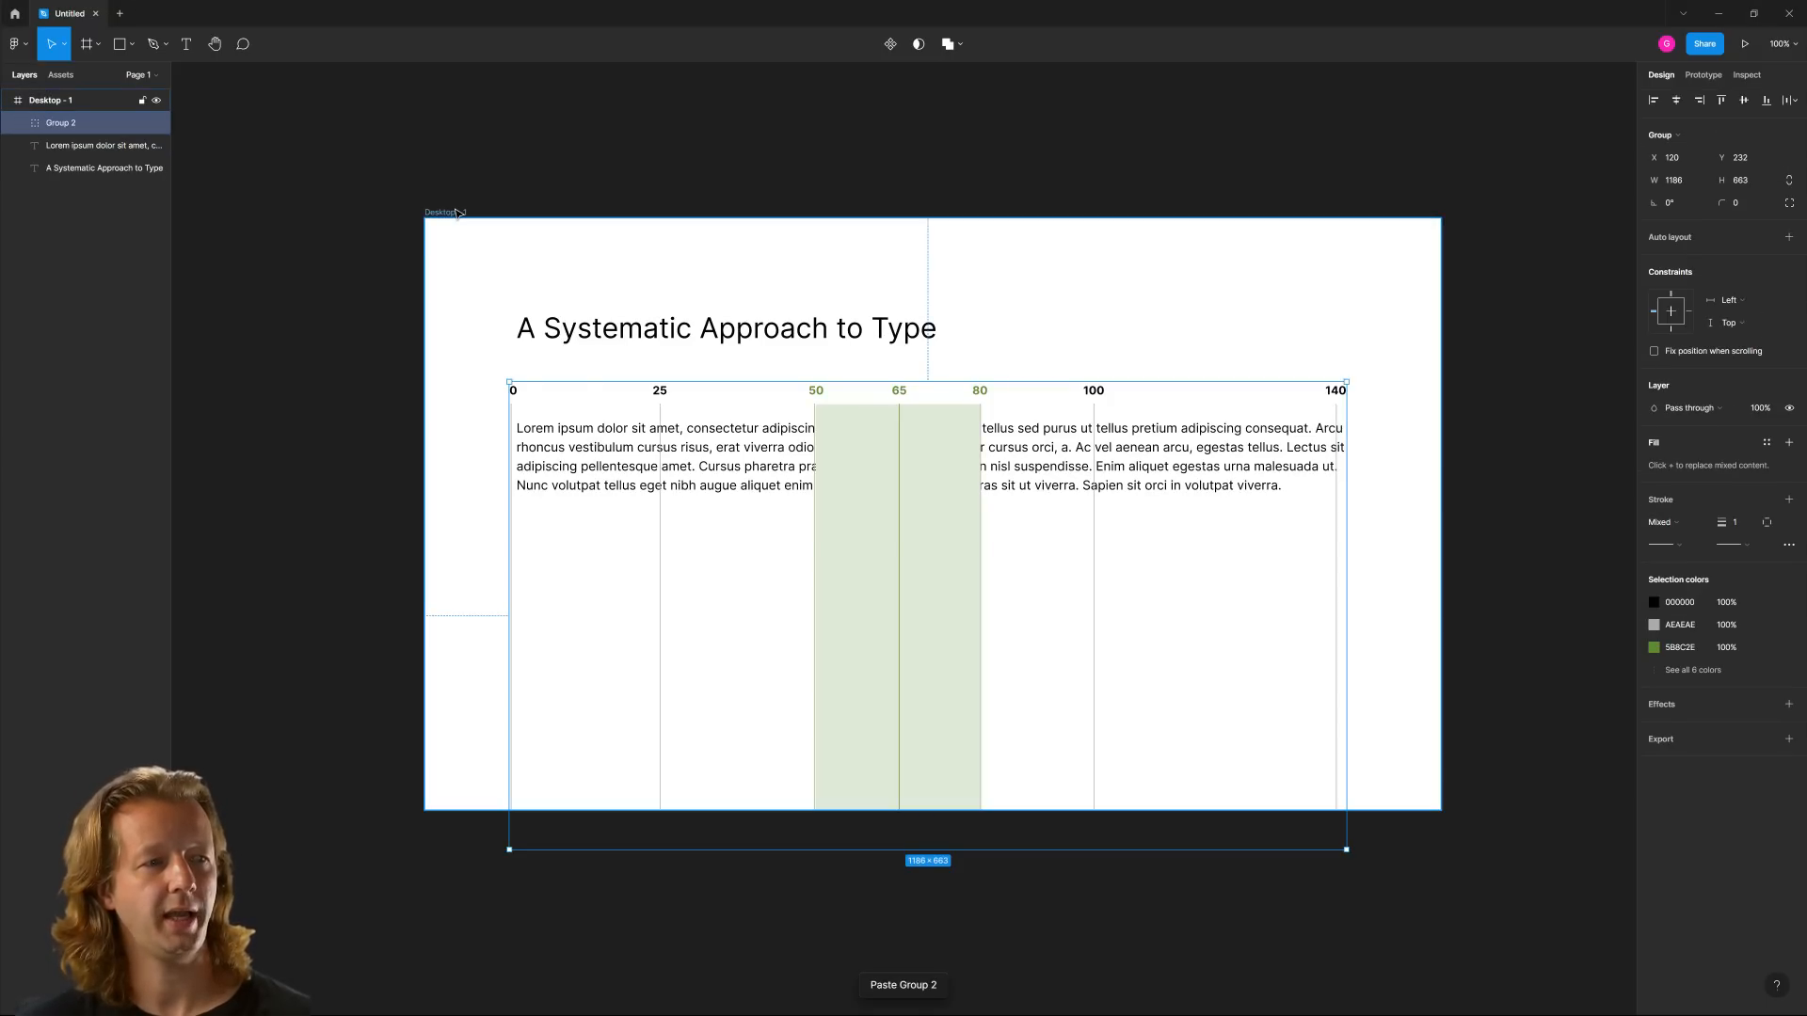
{"action": "key", "text": "ctrl+shift+bracketleft"}
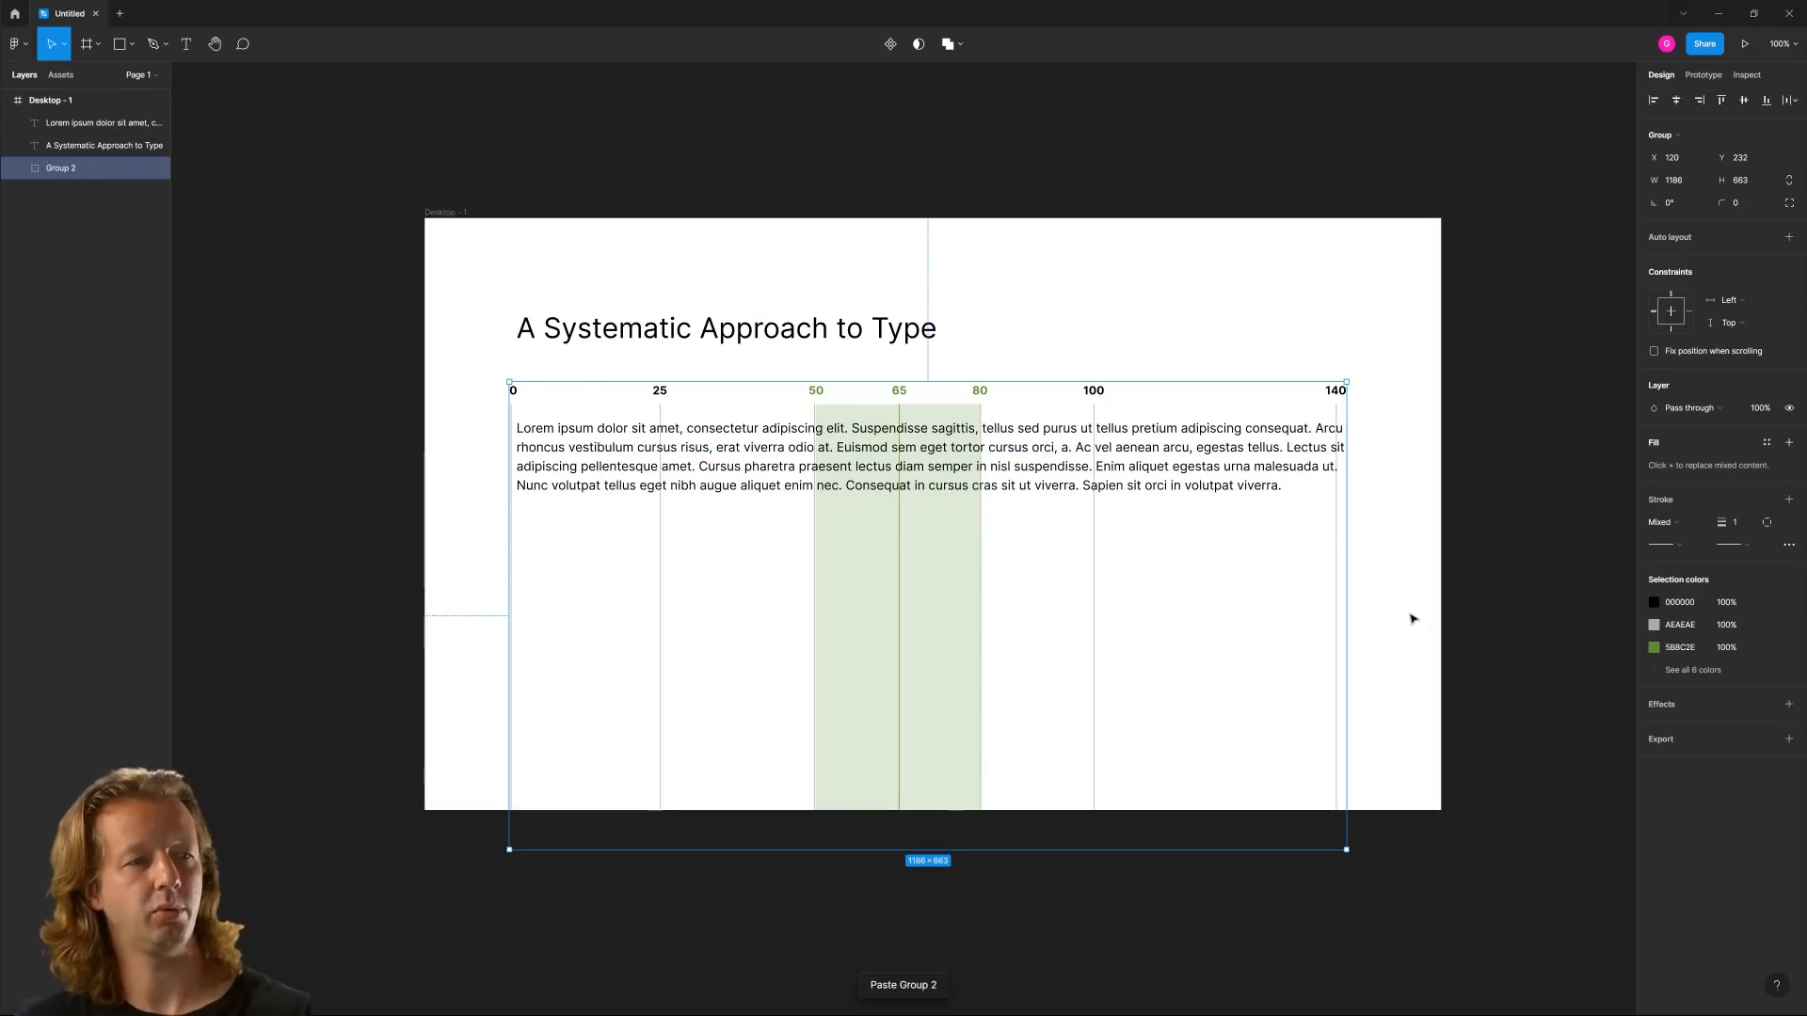
{"action": "left_click", "coordinate": [1446, 565]}
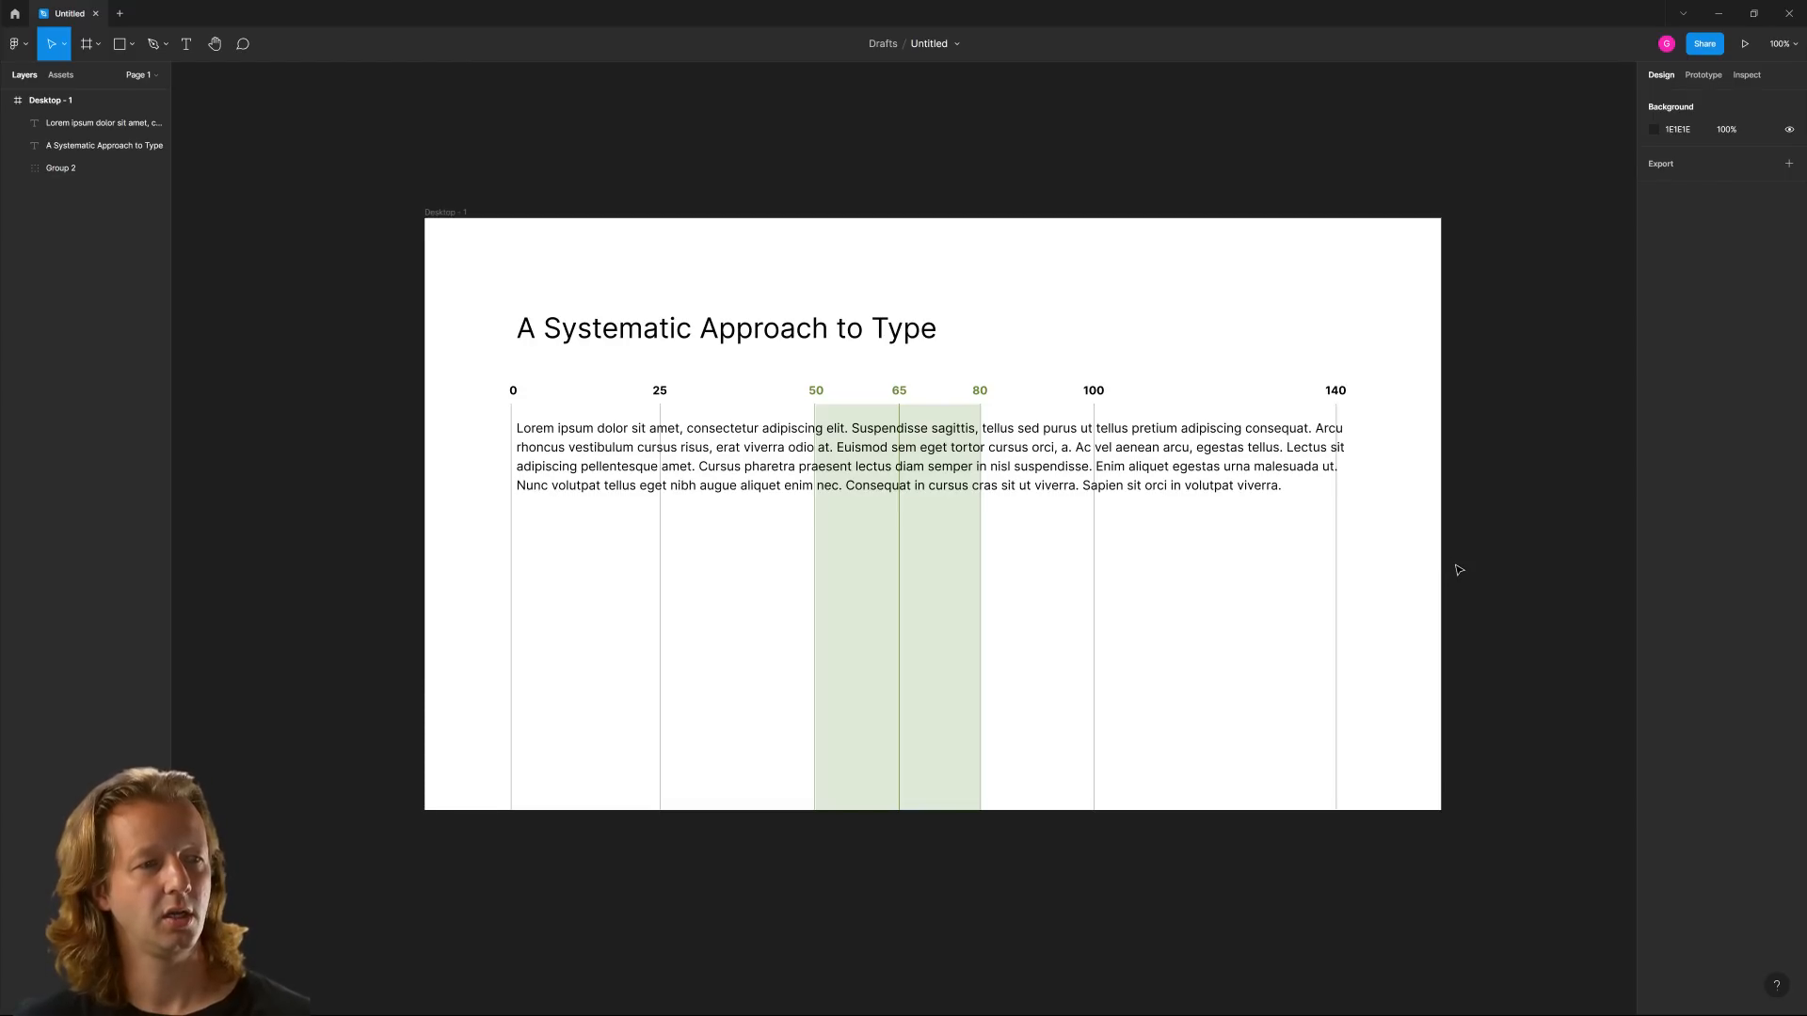
Move the paragraph below the guide's numbers and align its left edge with the 0 line, at X 124, Y 318
{"action": "left_click_drag", "start_coordinate": [999, 451], "coordinate": [995, 477]}
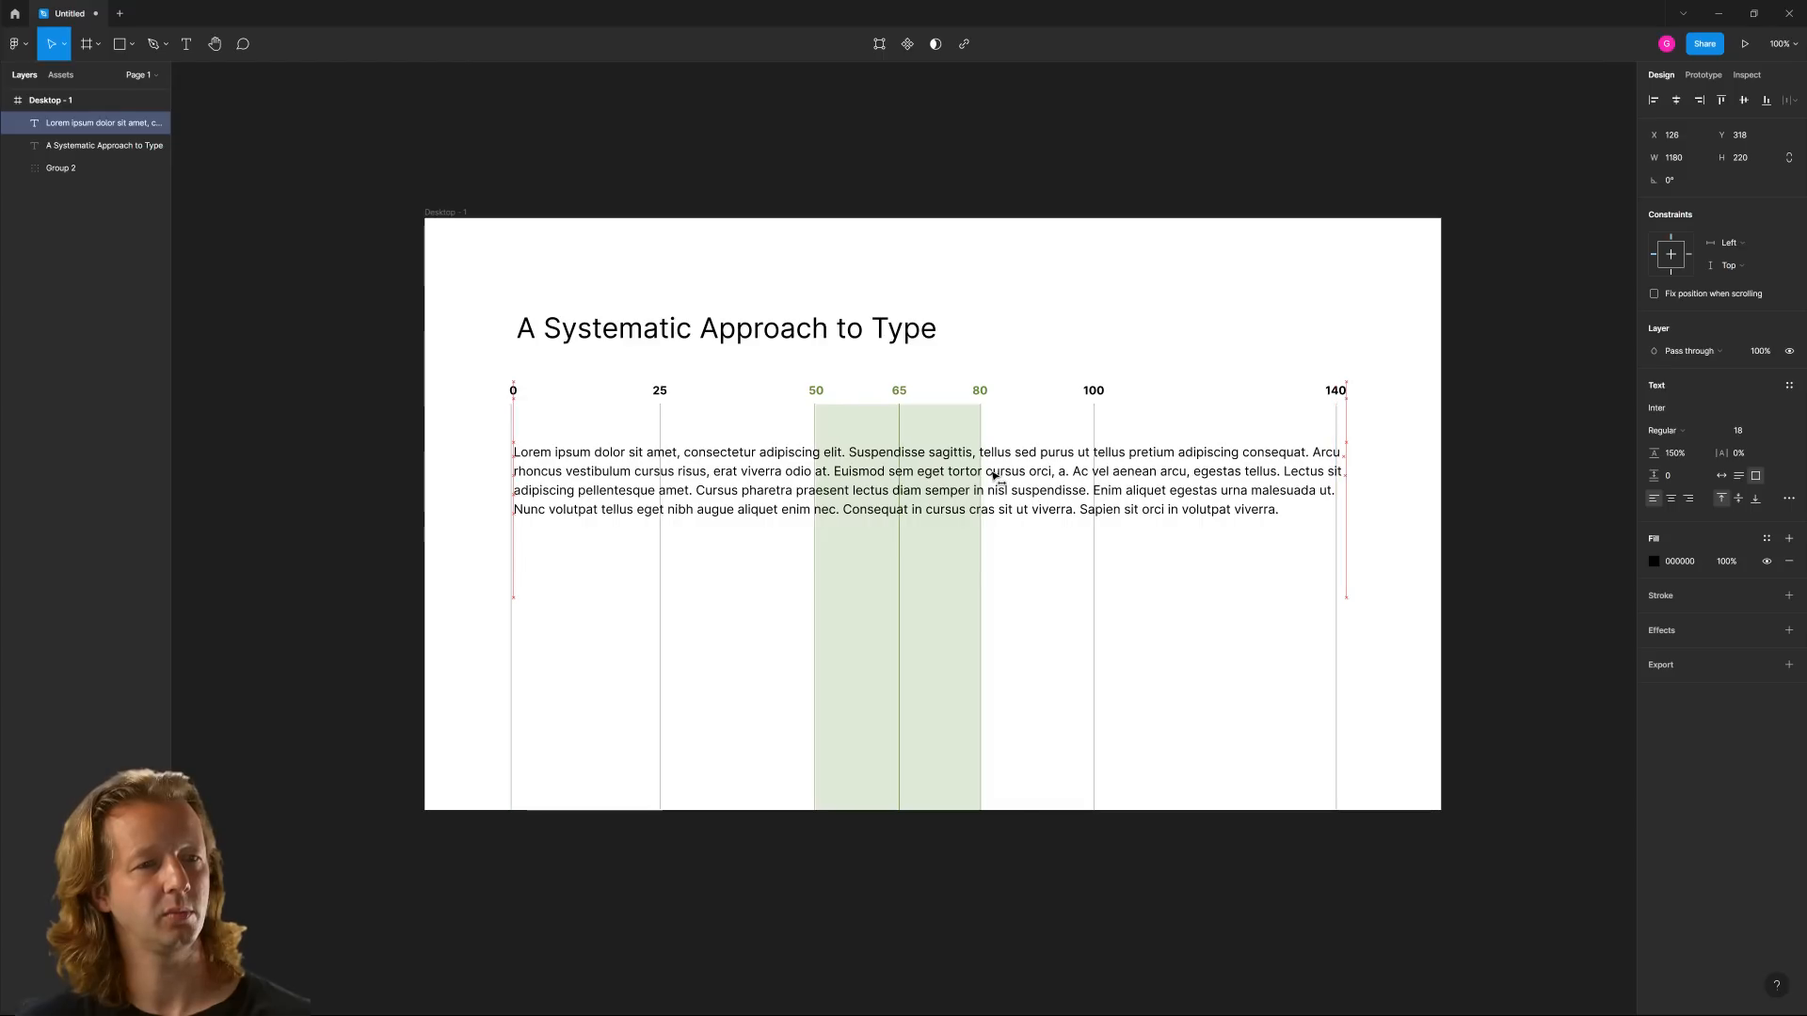
{"action": "left_click", "coordinate": [1280, 654]}
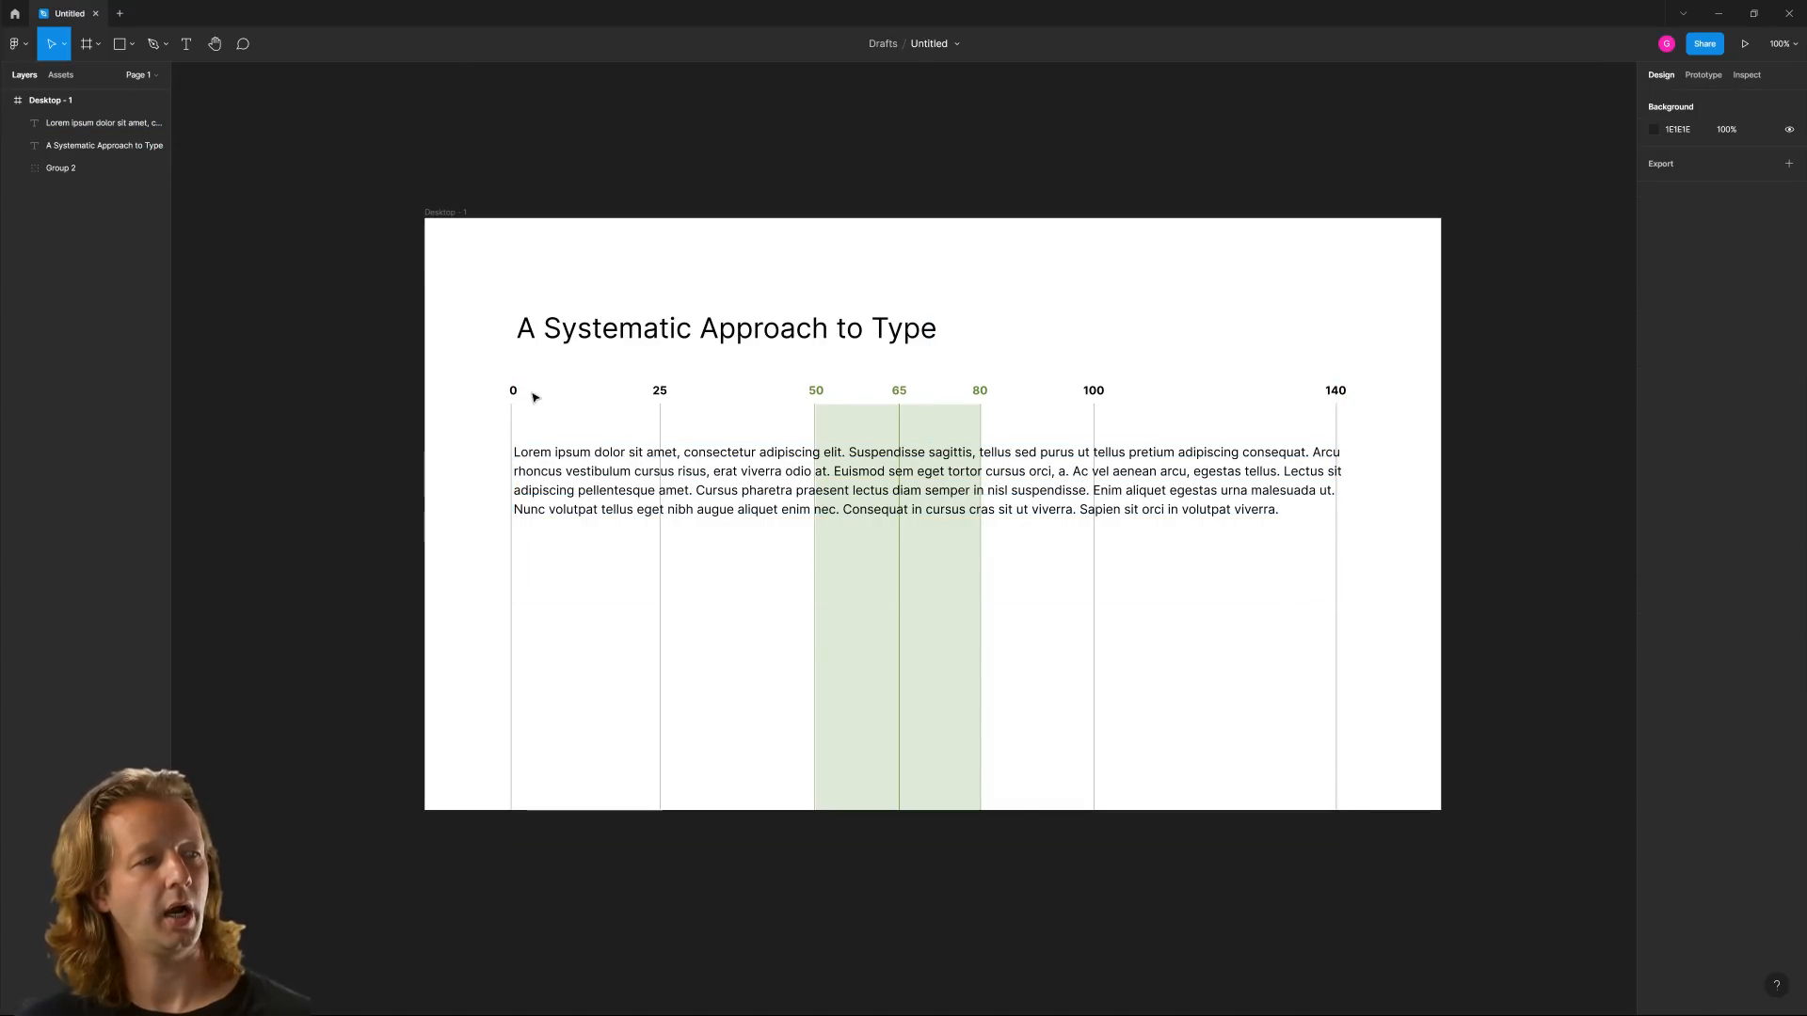
{"action": "left_click", "coordinate": [551, 465]}
{"action": "key", "text": "Left"}
{"action": "key", "text": "Left"}
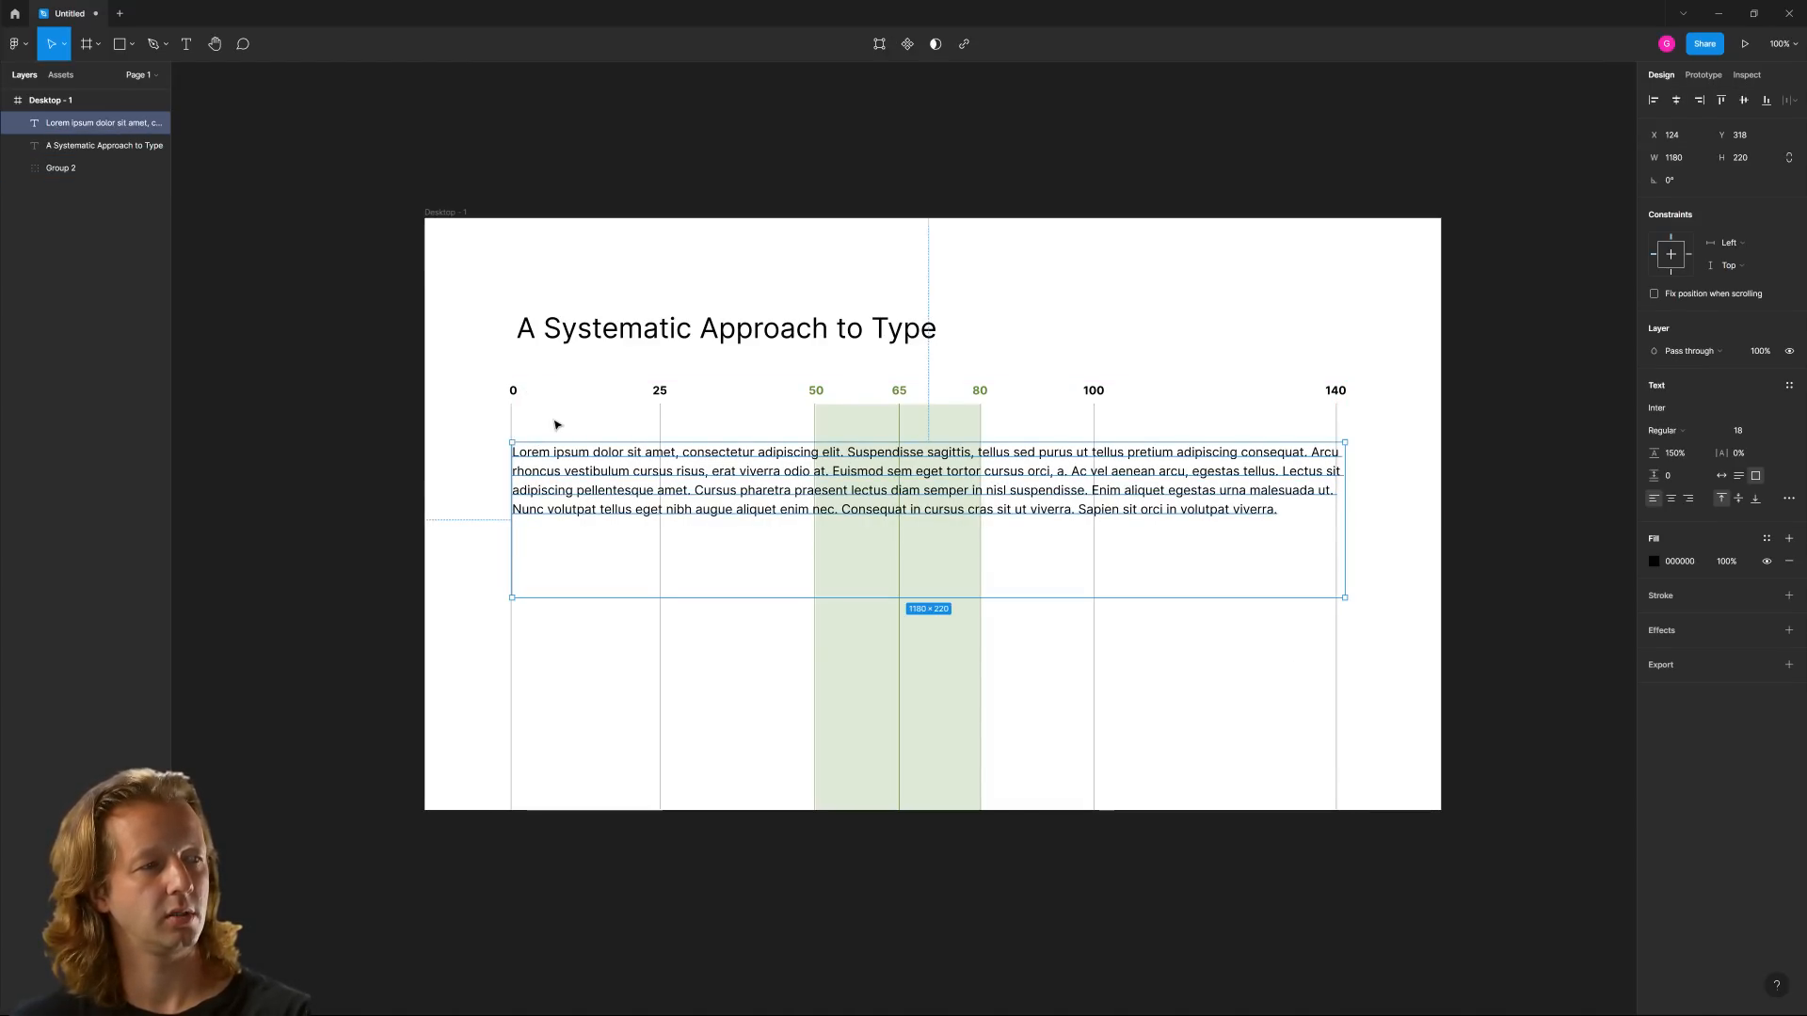
{"action": "left_click", "coordinate": [555, 419]}
Examine the paragraph against the guide up close, highlighting the first line's text between the 0 and 25 marks
{"action": "left_click", "coordinate": [527, 390]}
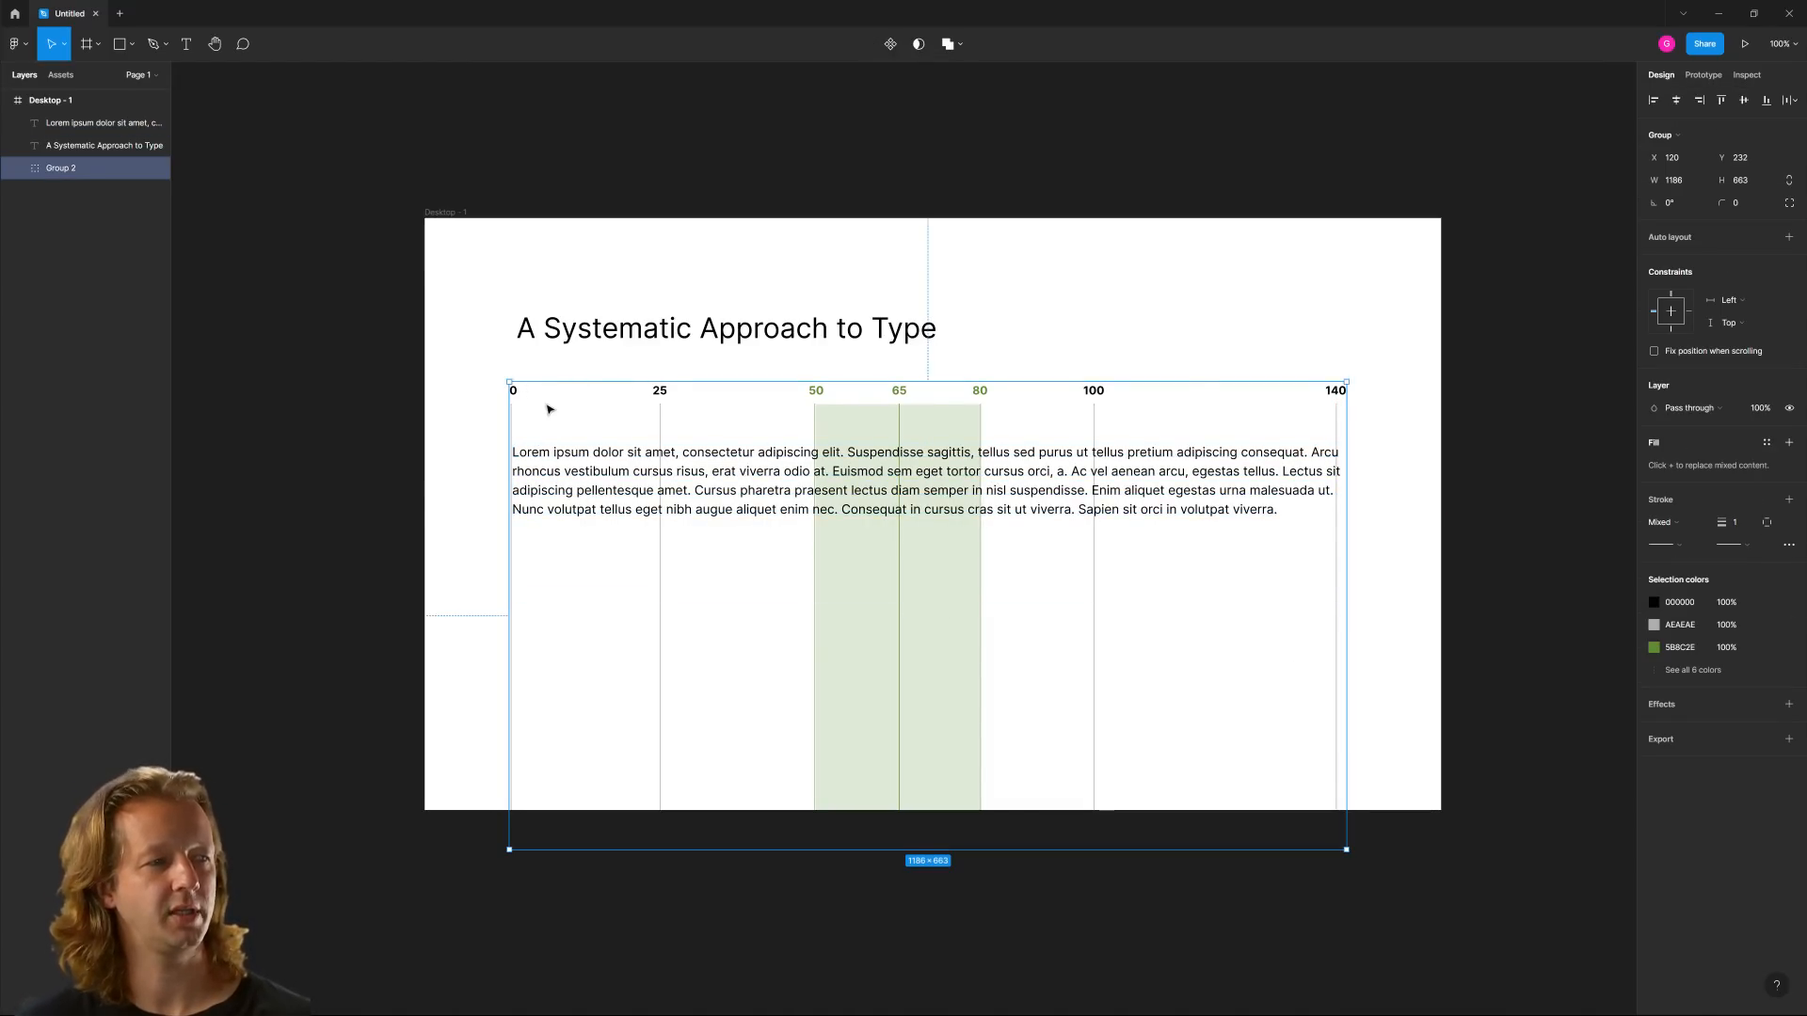
{"action": "scroll", "coordinate": [551, 403], "scroll_direction": "up", "scroll_amount": 5}
{"action": "left_click_drag", "start_coordinate": [1016, 411], "coordinate": [1002, 330]}
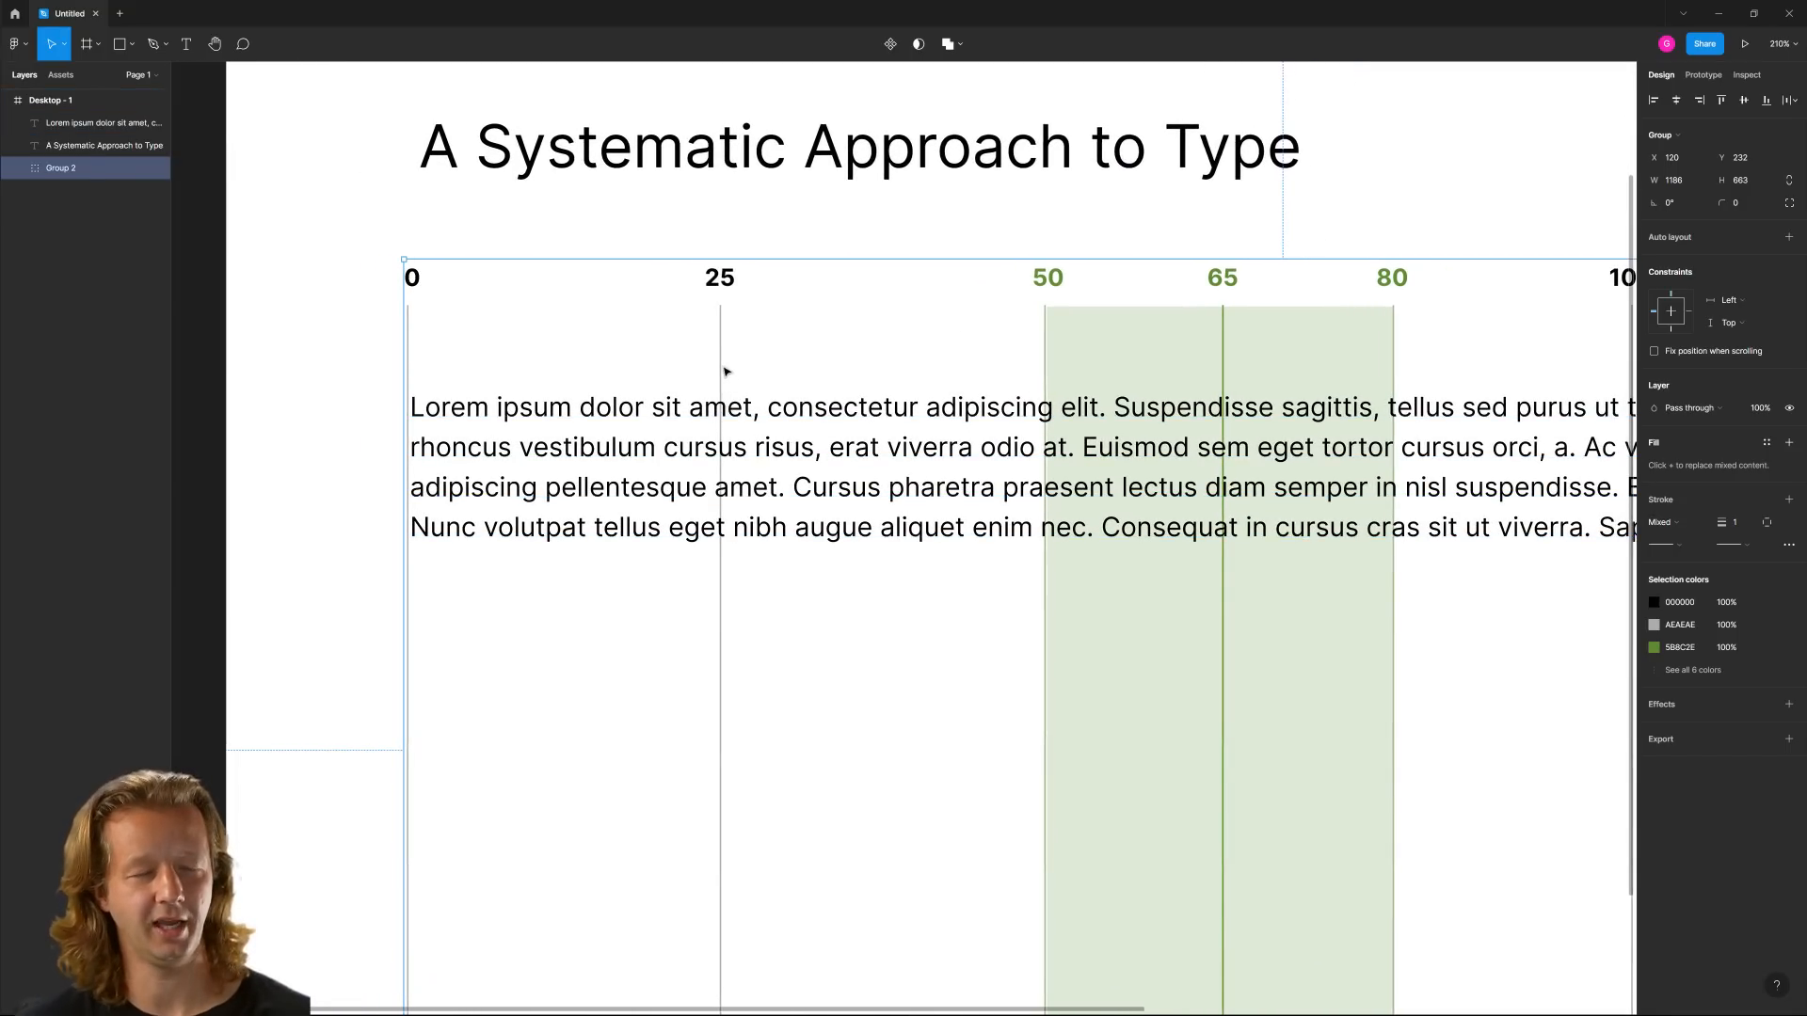
{"action": "key", "text": "Escape"}
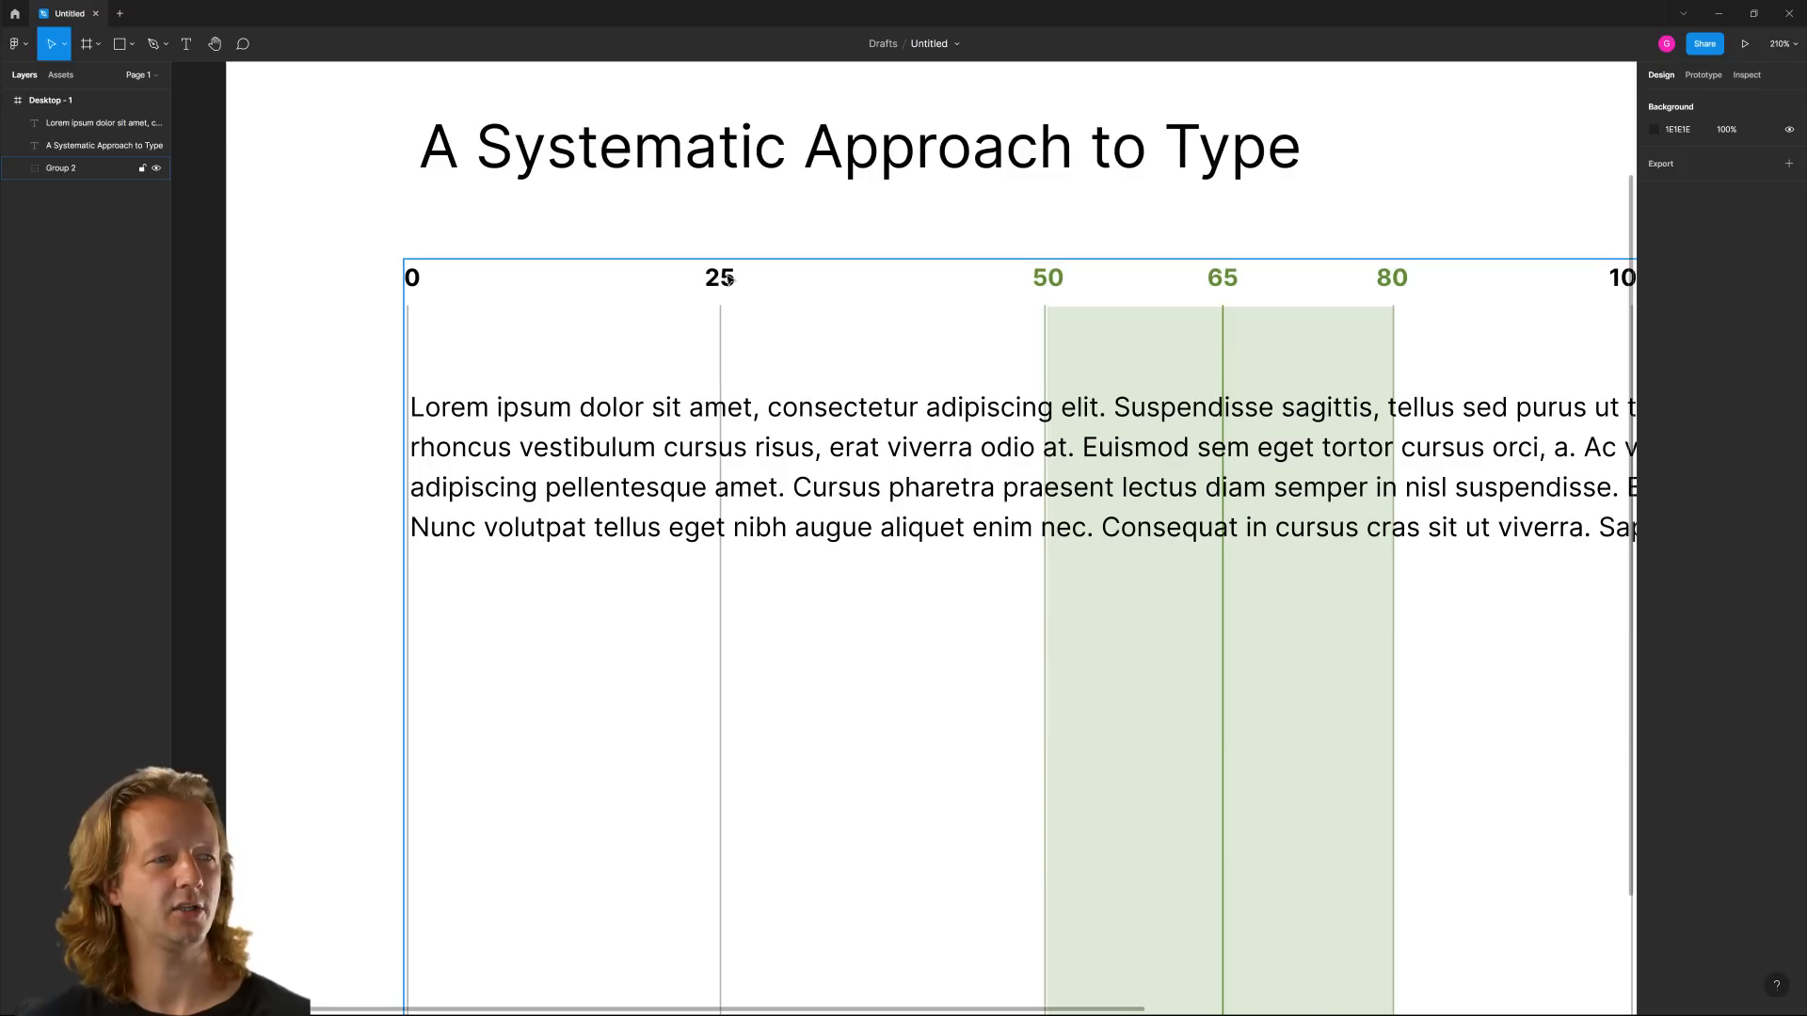
{"action": "left_click", "coordinate": [541, 405]}
{"action": "left_click_drag", "start_coordinate": [414, 406], "coordinate": [721, 409]}
{"action": "left_click", "coordinate": [810, 320]}
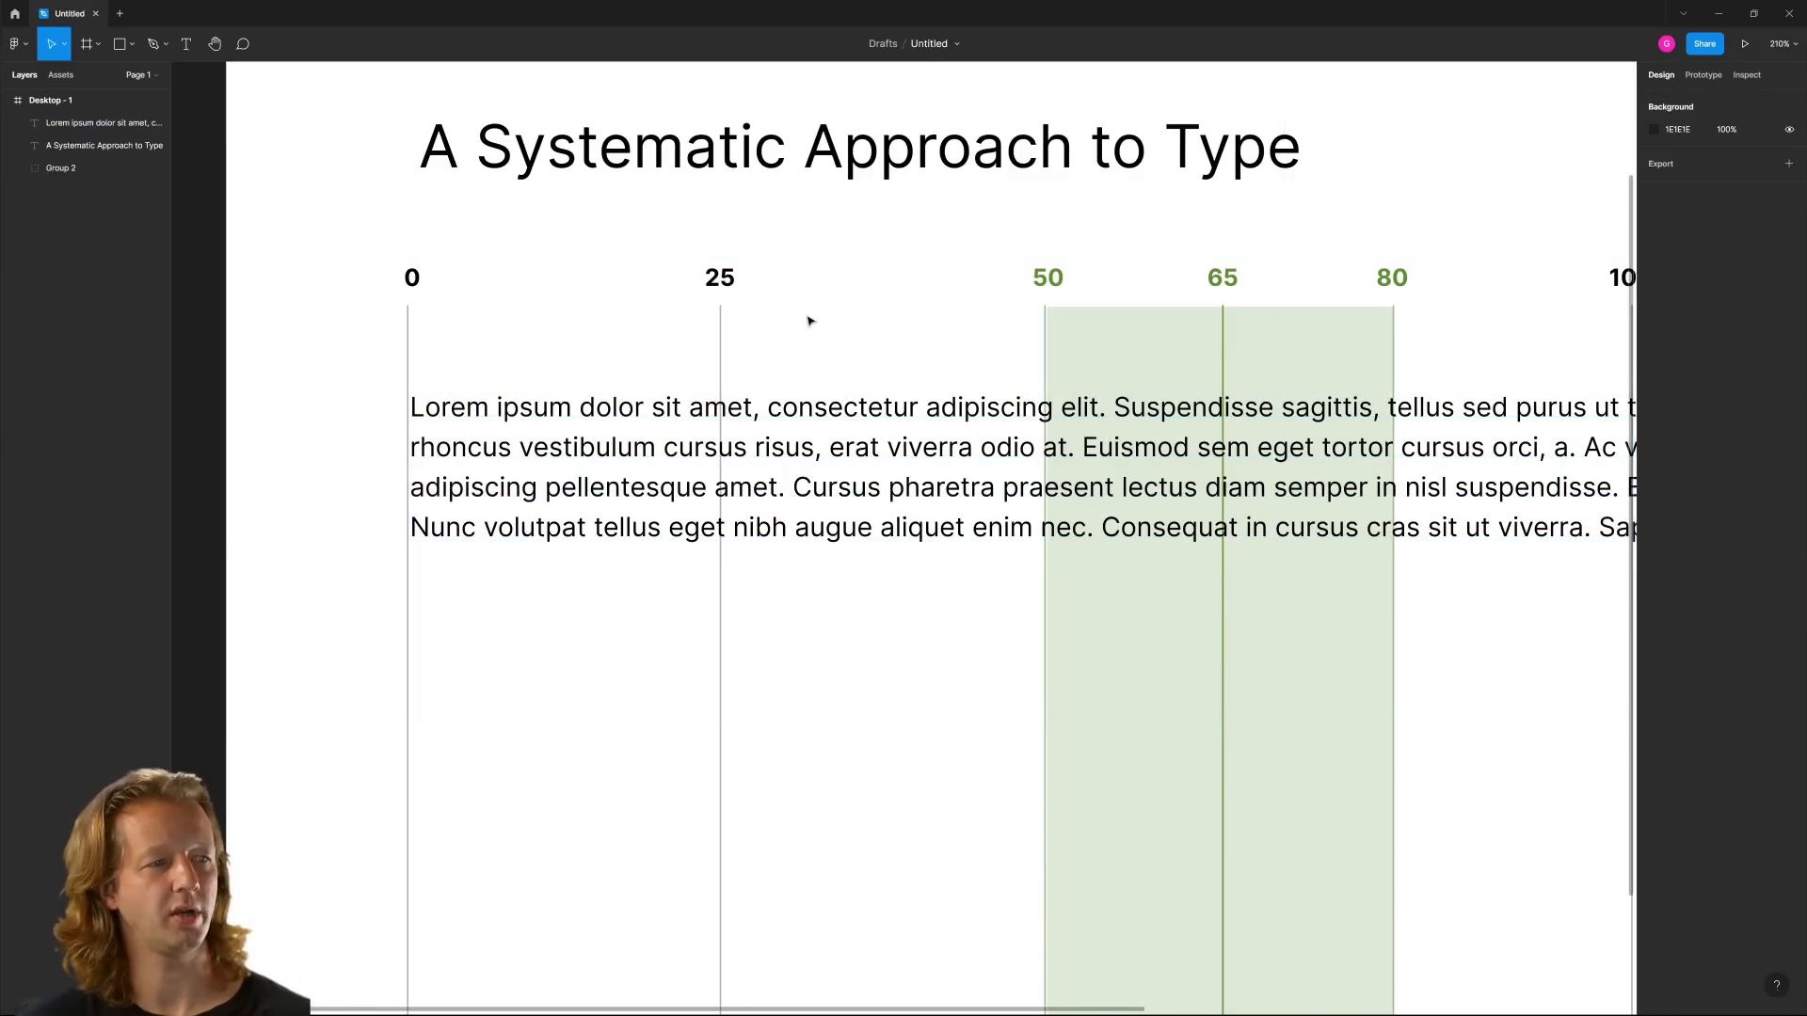
{"action": "scroll", "coordinate": [931, 339], "scroll_direction": "down", "scroll_amount": 5}
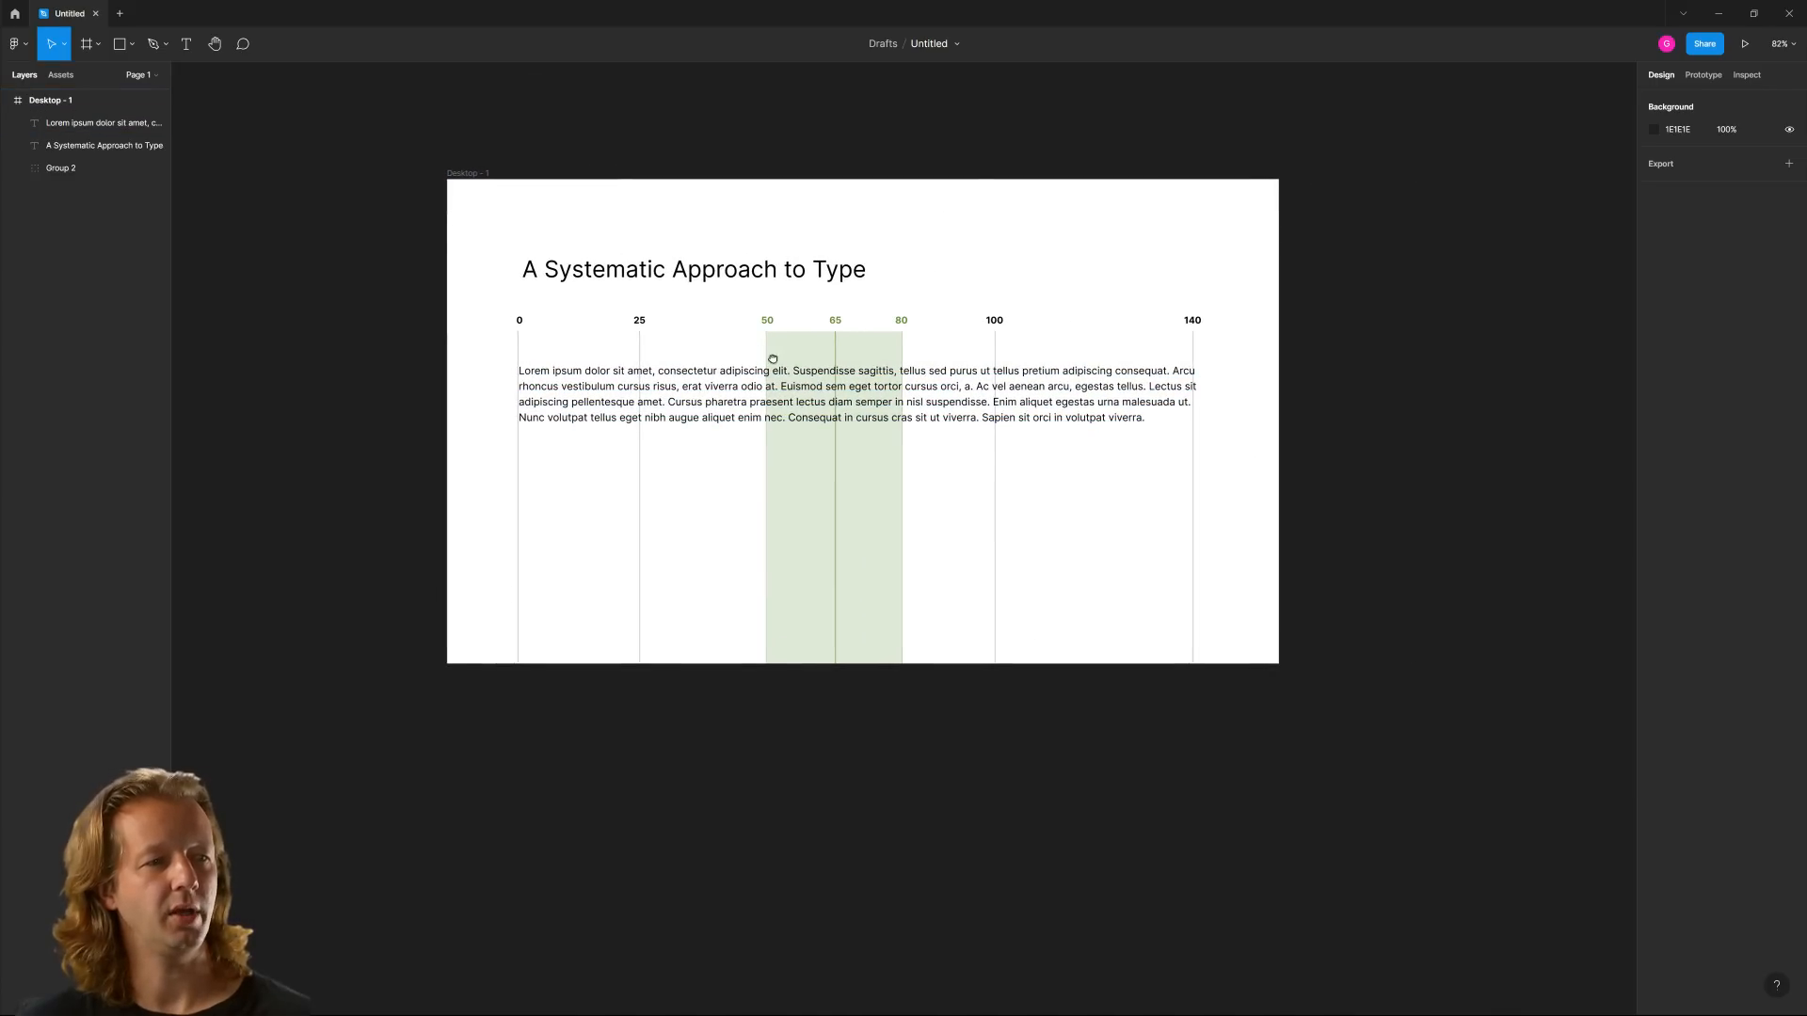
{"action": "scroll", "coordinate": [910, 410], "scroll_direction": "up", "scroll_amount": 2}
Open the Community plugin browser and search the plugins for "word"
{"action": "right_click", "coordinate": [1321, 365]}
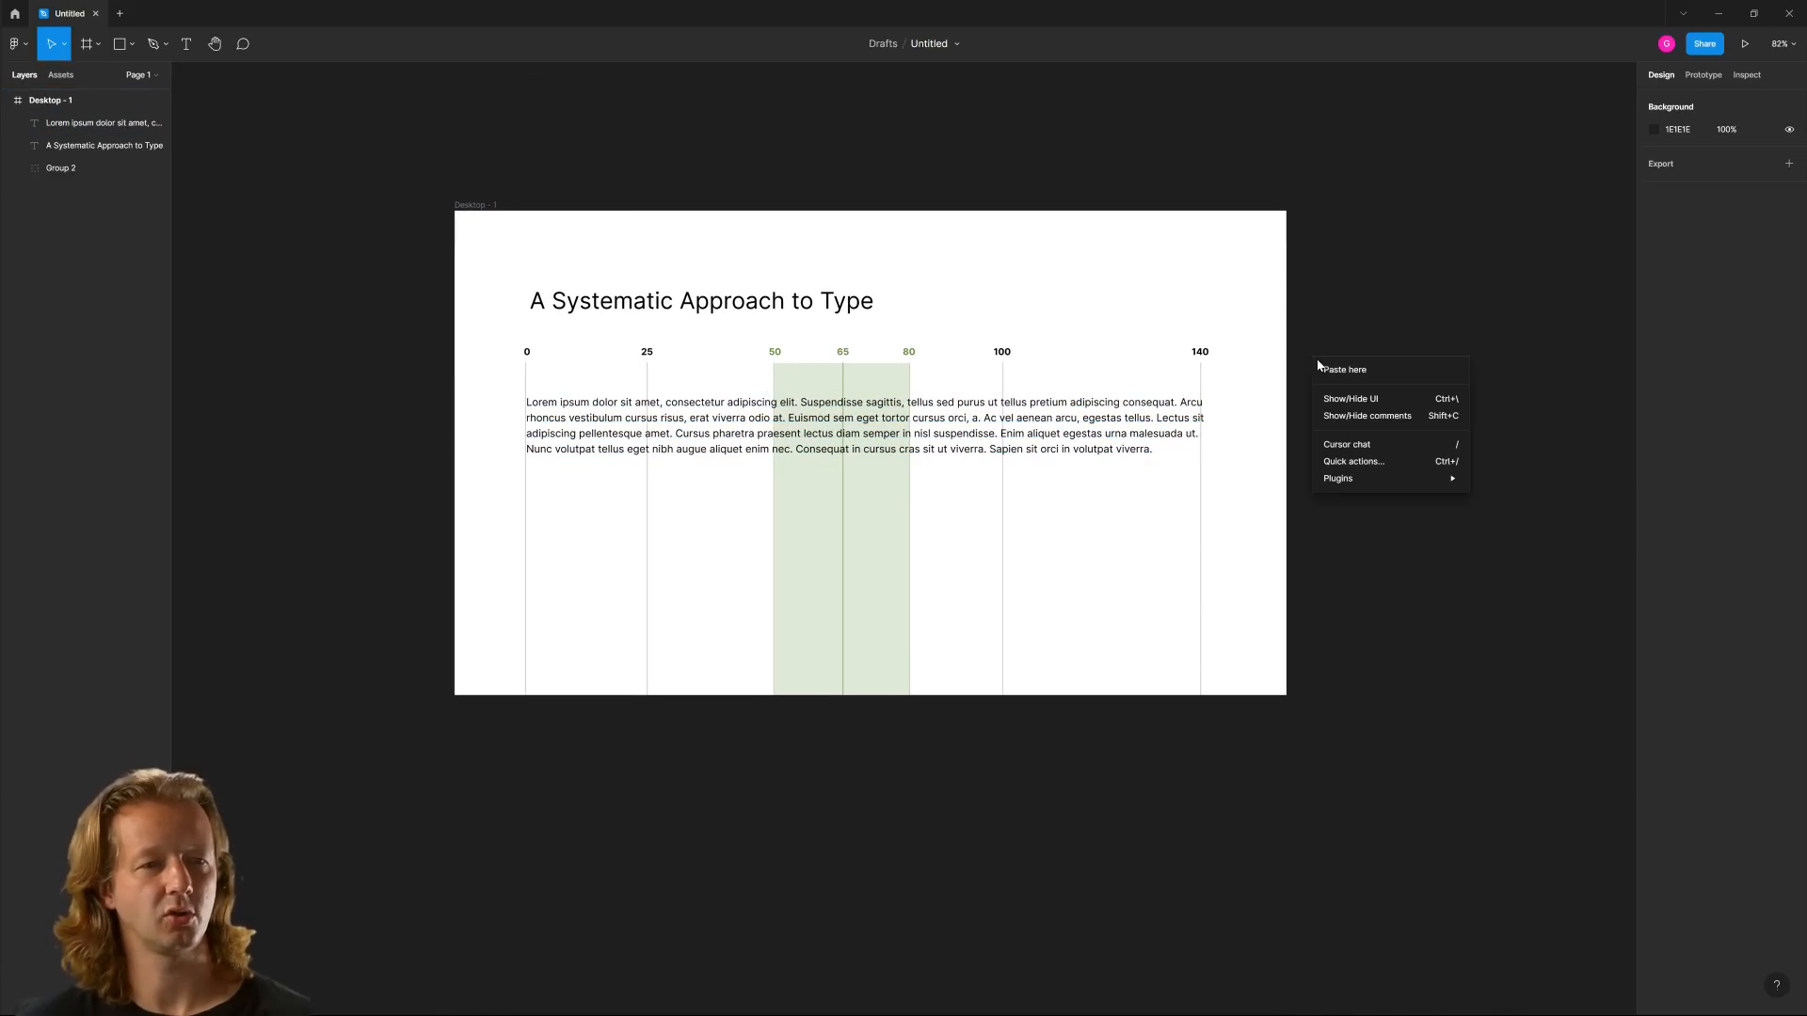
{"action": "mouse_move", "coordinate": [1342, 480]}
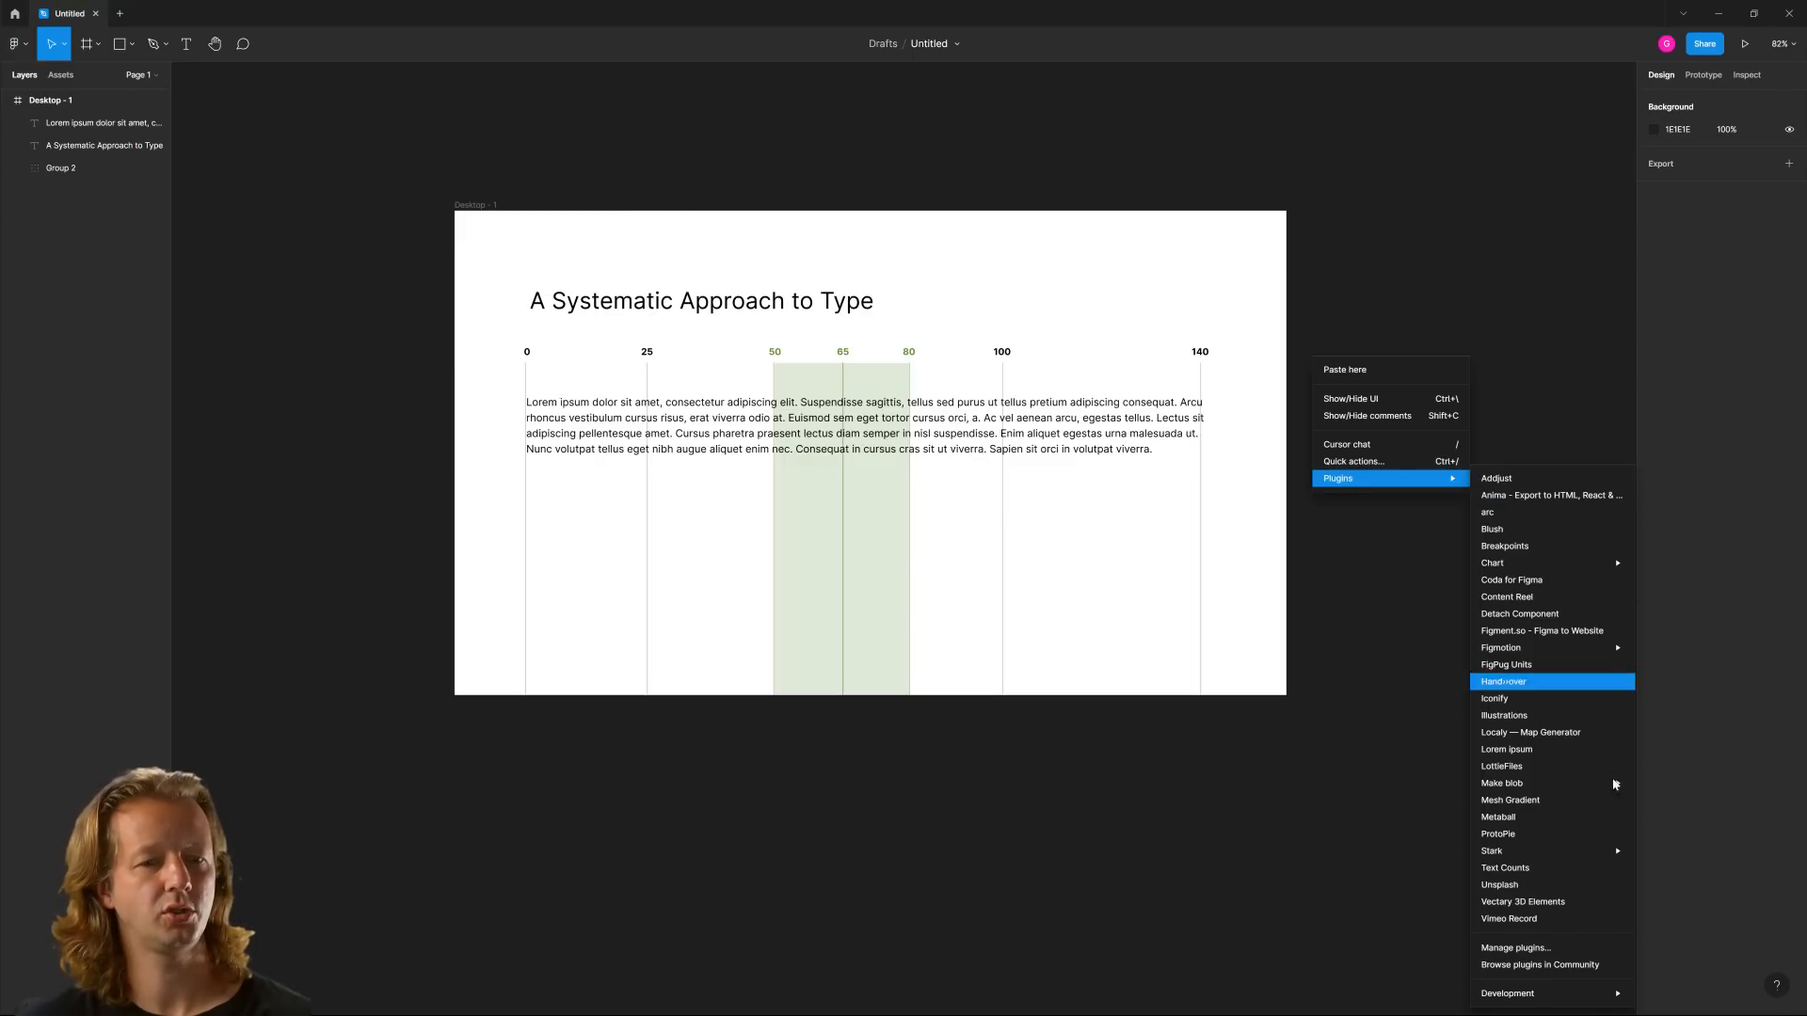
{"action": "left_click", "coordinate": [1522, 968]}
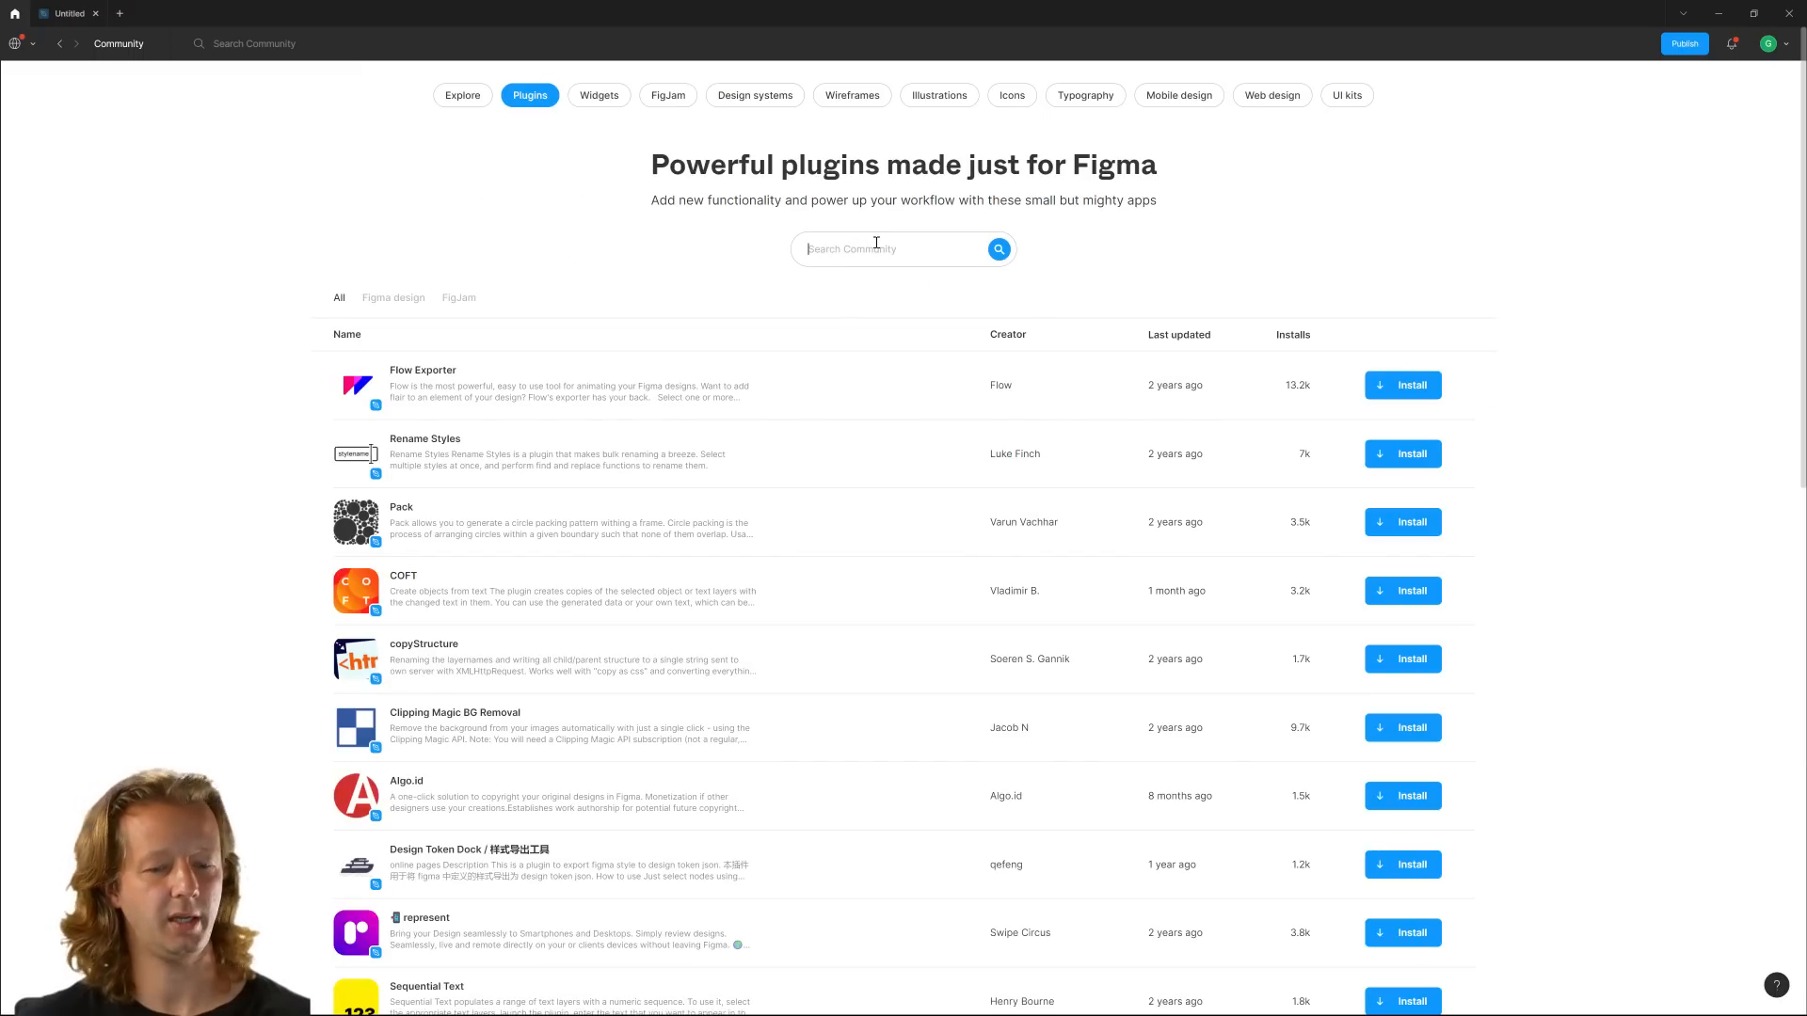
{"action": "type", "text": "word"}
{"action": "key", "text": "Return"}
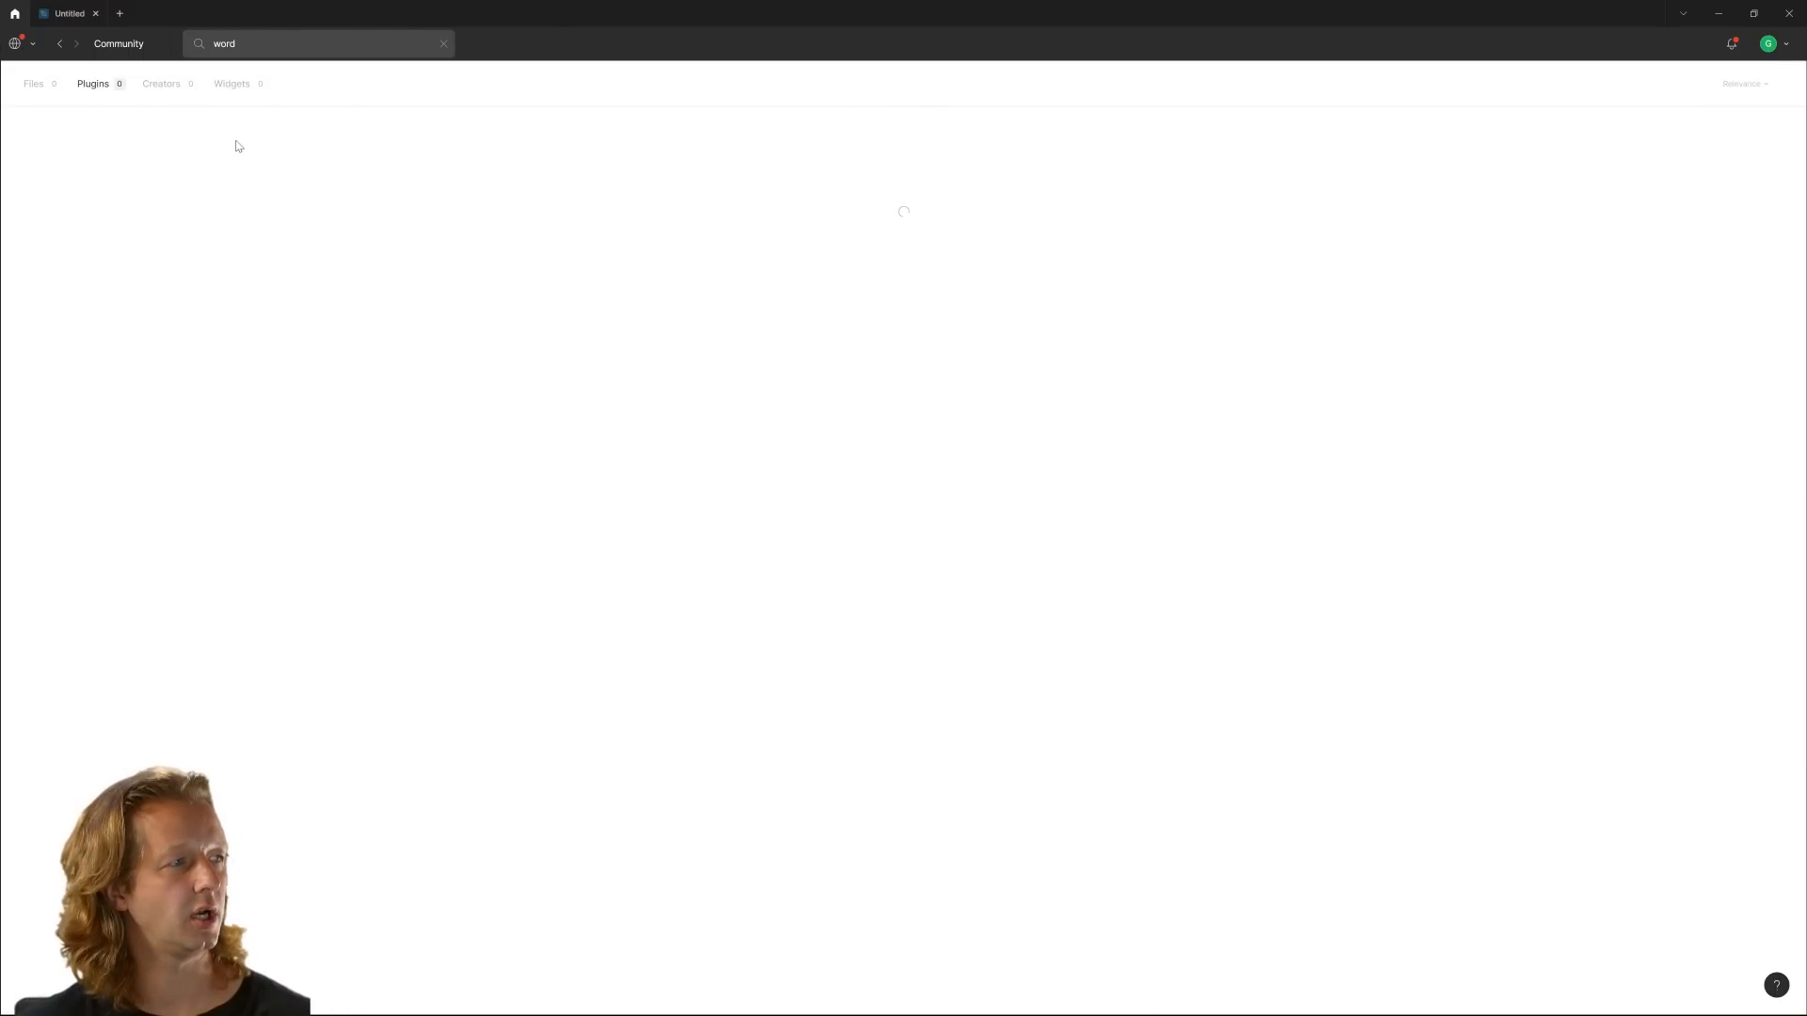
Search the Community plugins for "text count"
{"action": "double_click", "coordinate": [251, 45]}
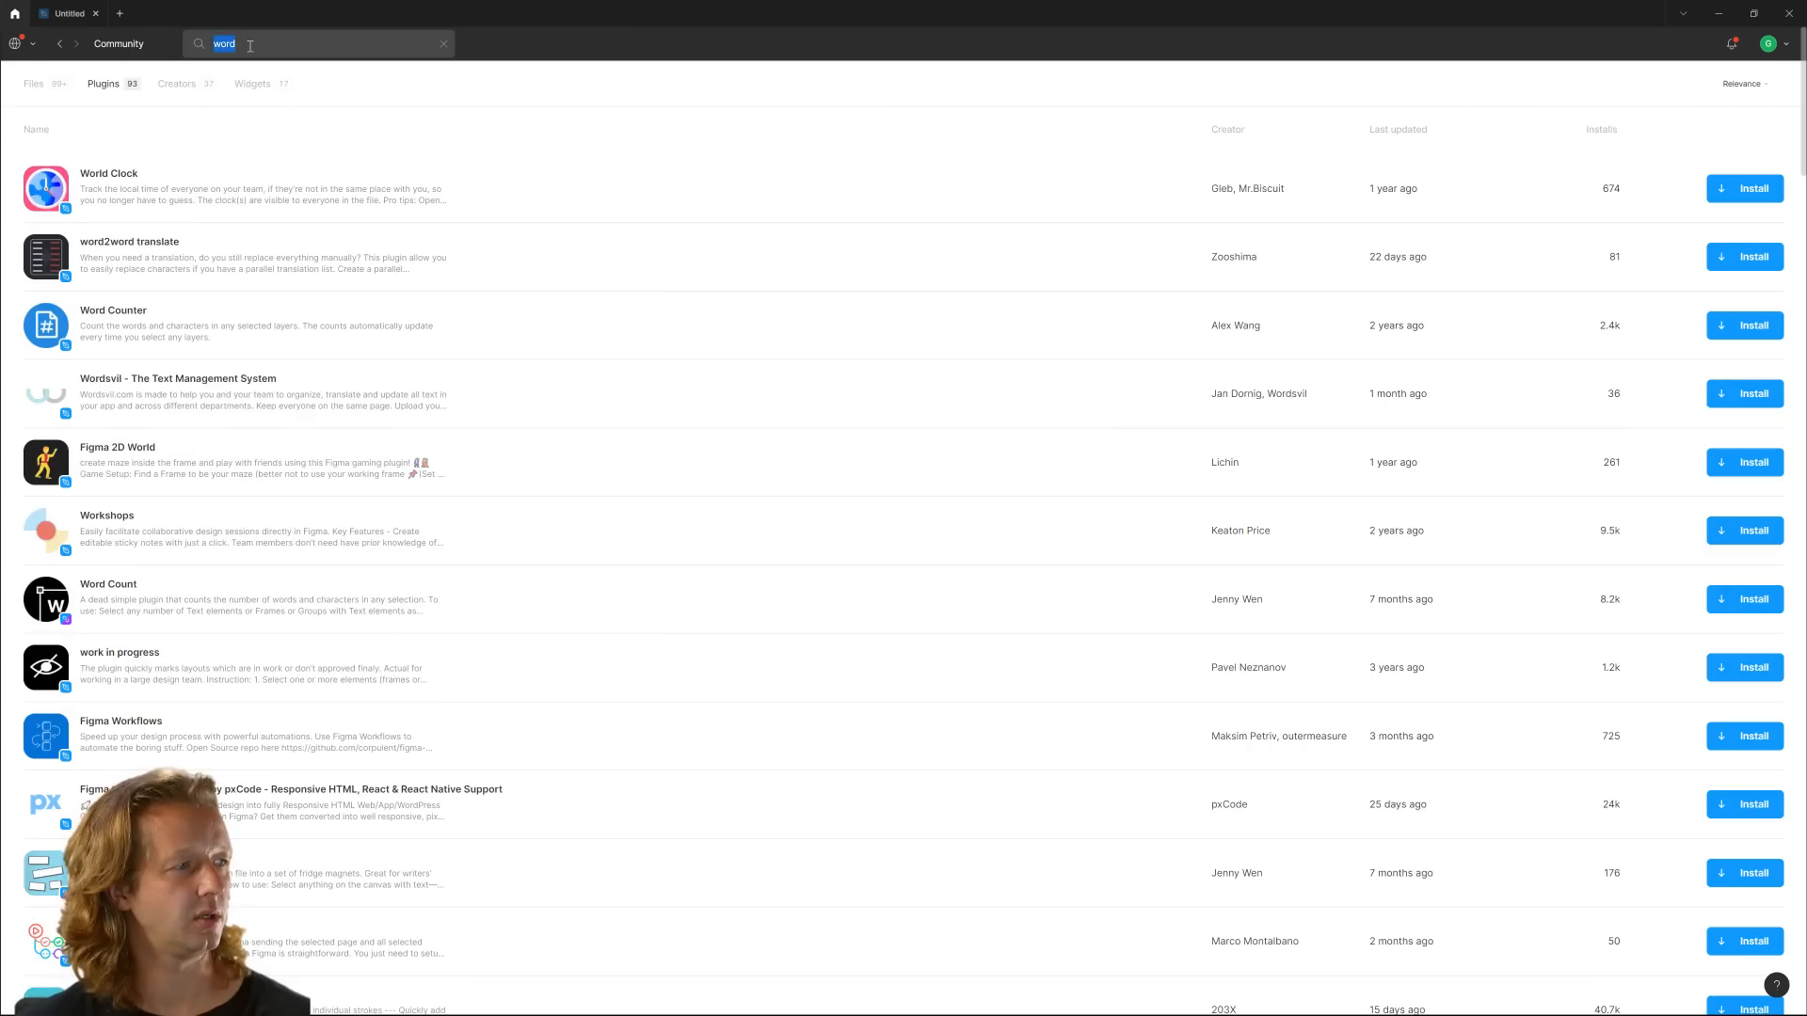
{"action": "type", "text": "text"}
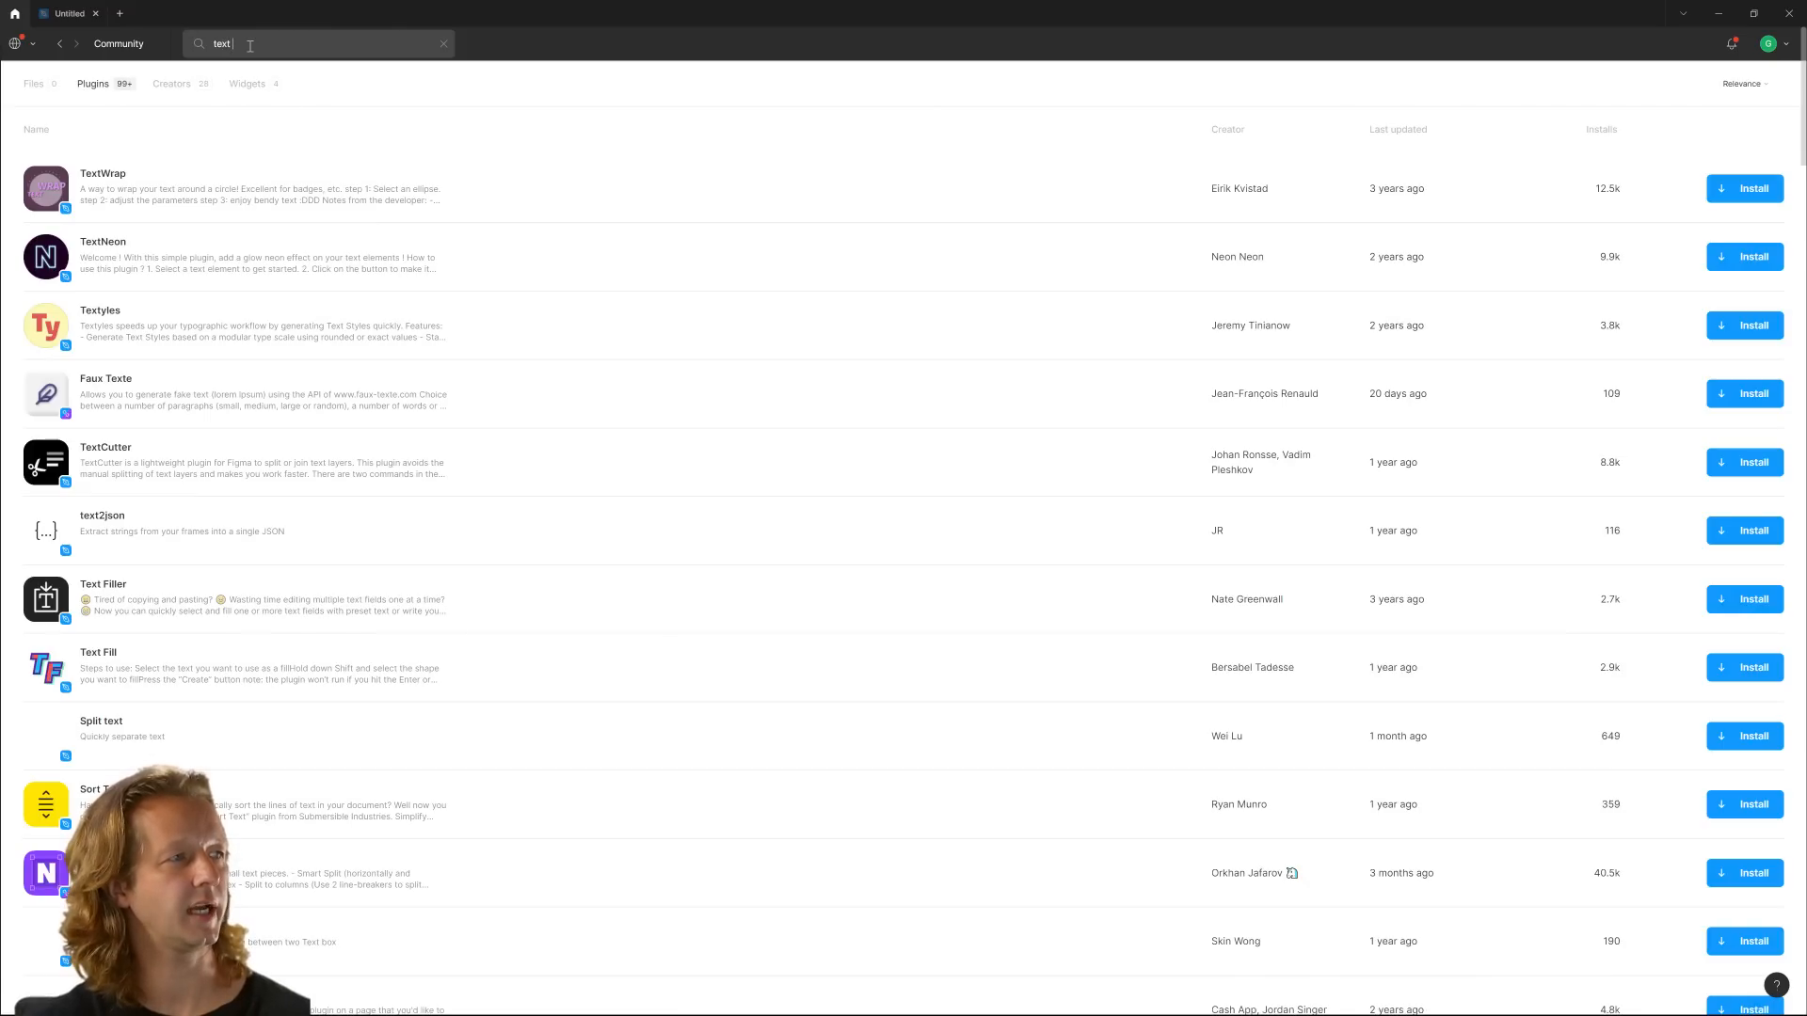
{"action": "type", "text": " count"}
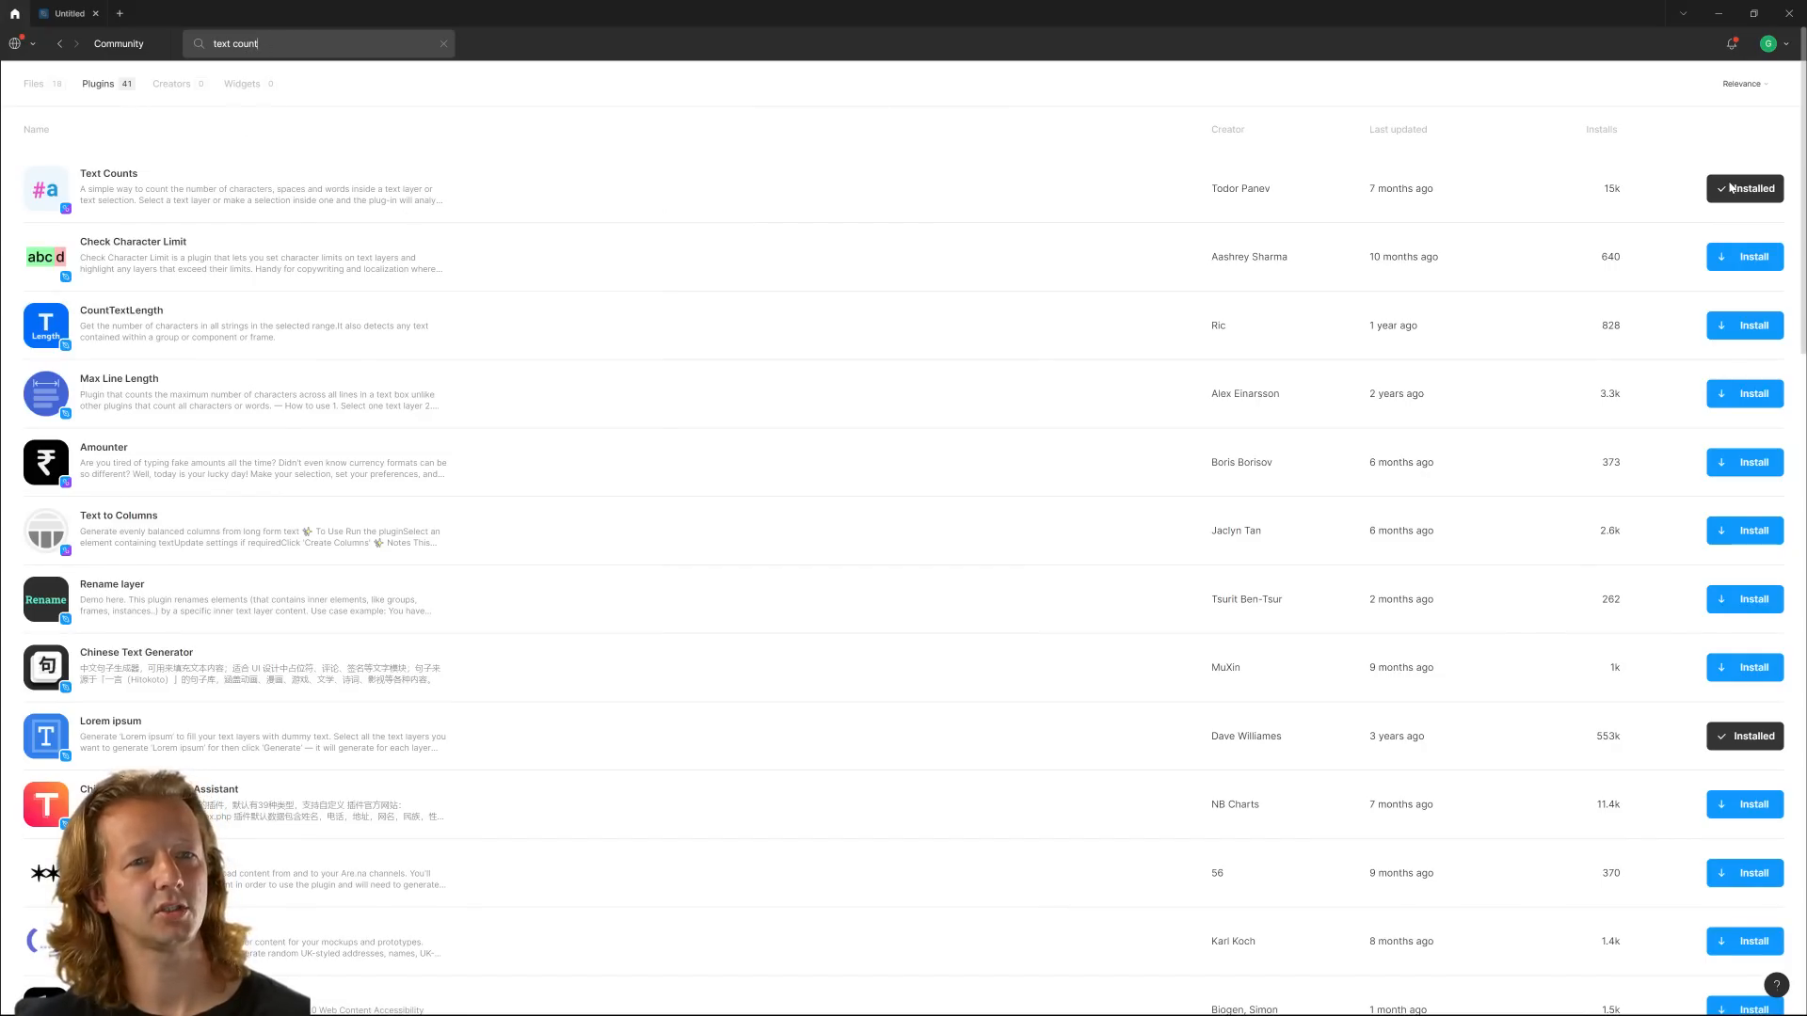
Return to the Untitled file and use the Text Counts plugin to count the characters in the paragraph's first line up to the guide's 25 mark
{"action": "left_click", "coordinate": [68, 14]}
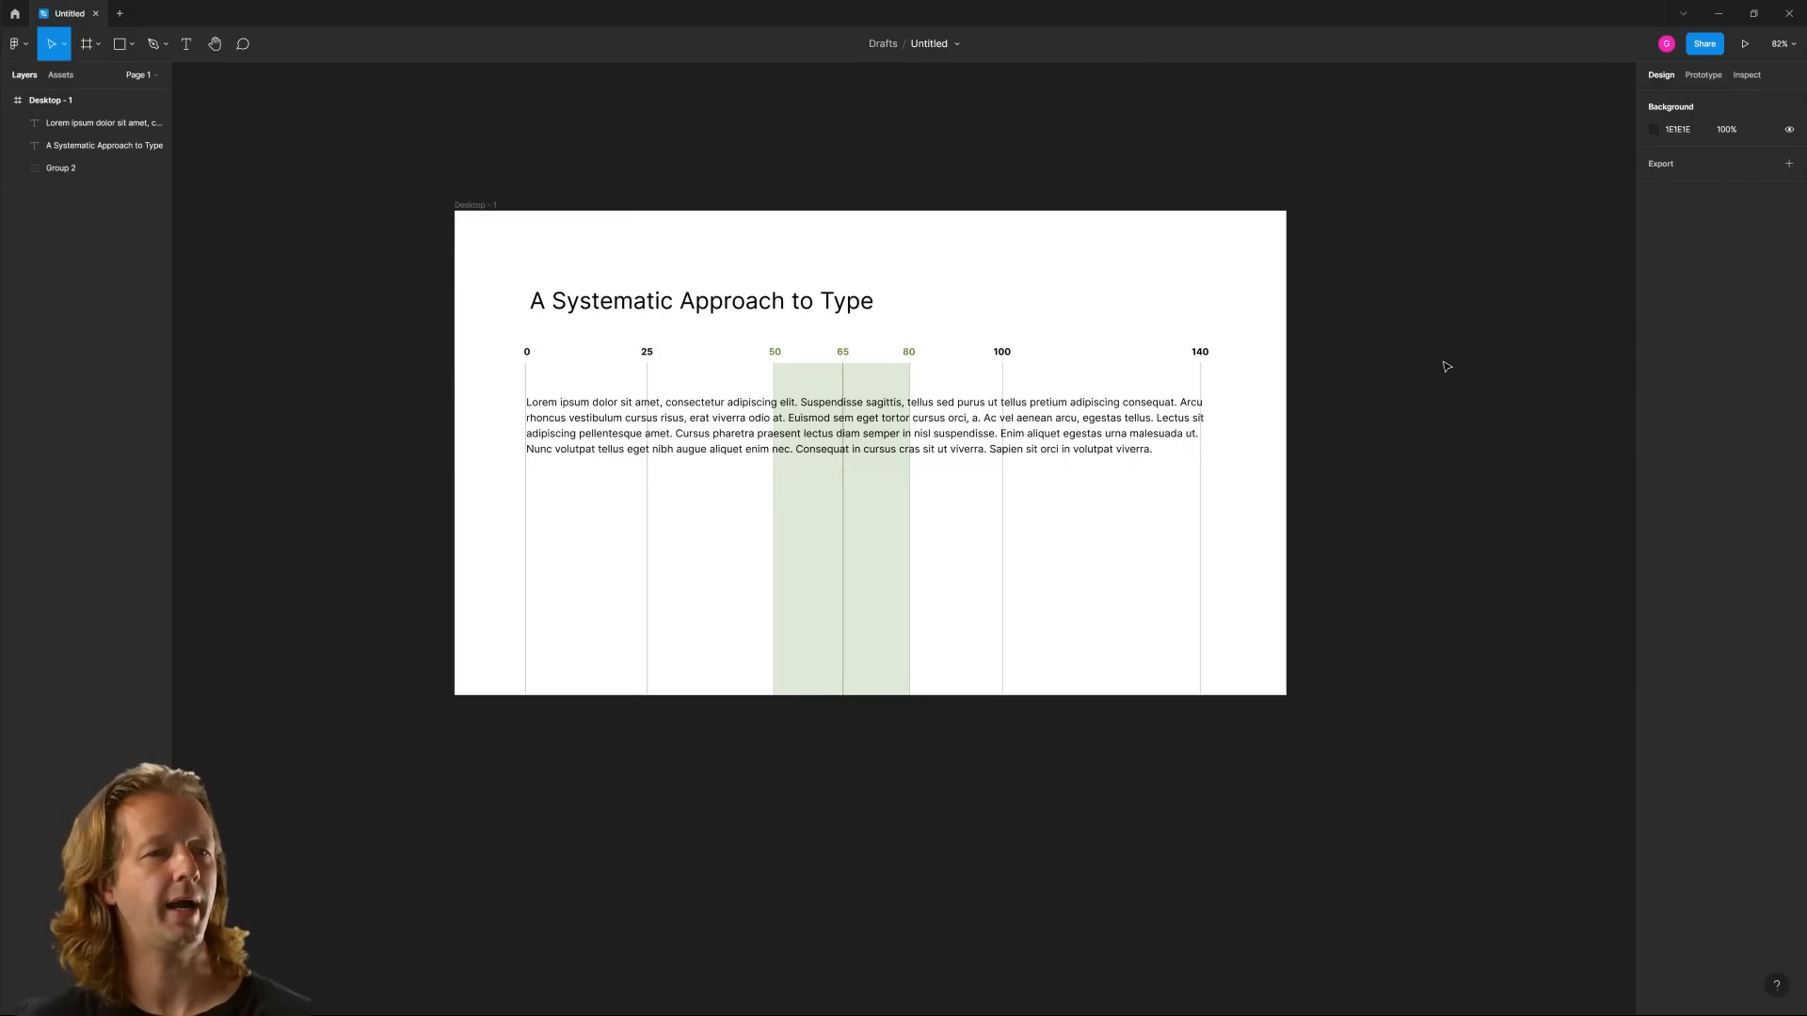
{"action": "right_click", "coordinate": [1378, 387]}
{"action": "mouse_move", "coordinate": [1458, 506]}
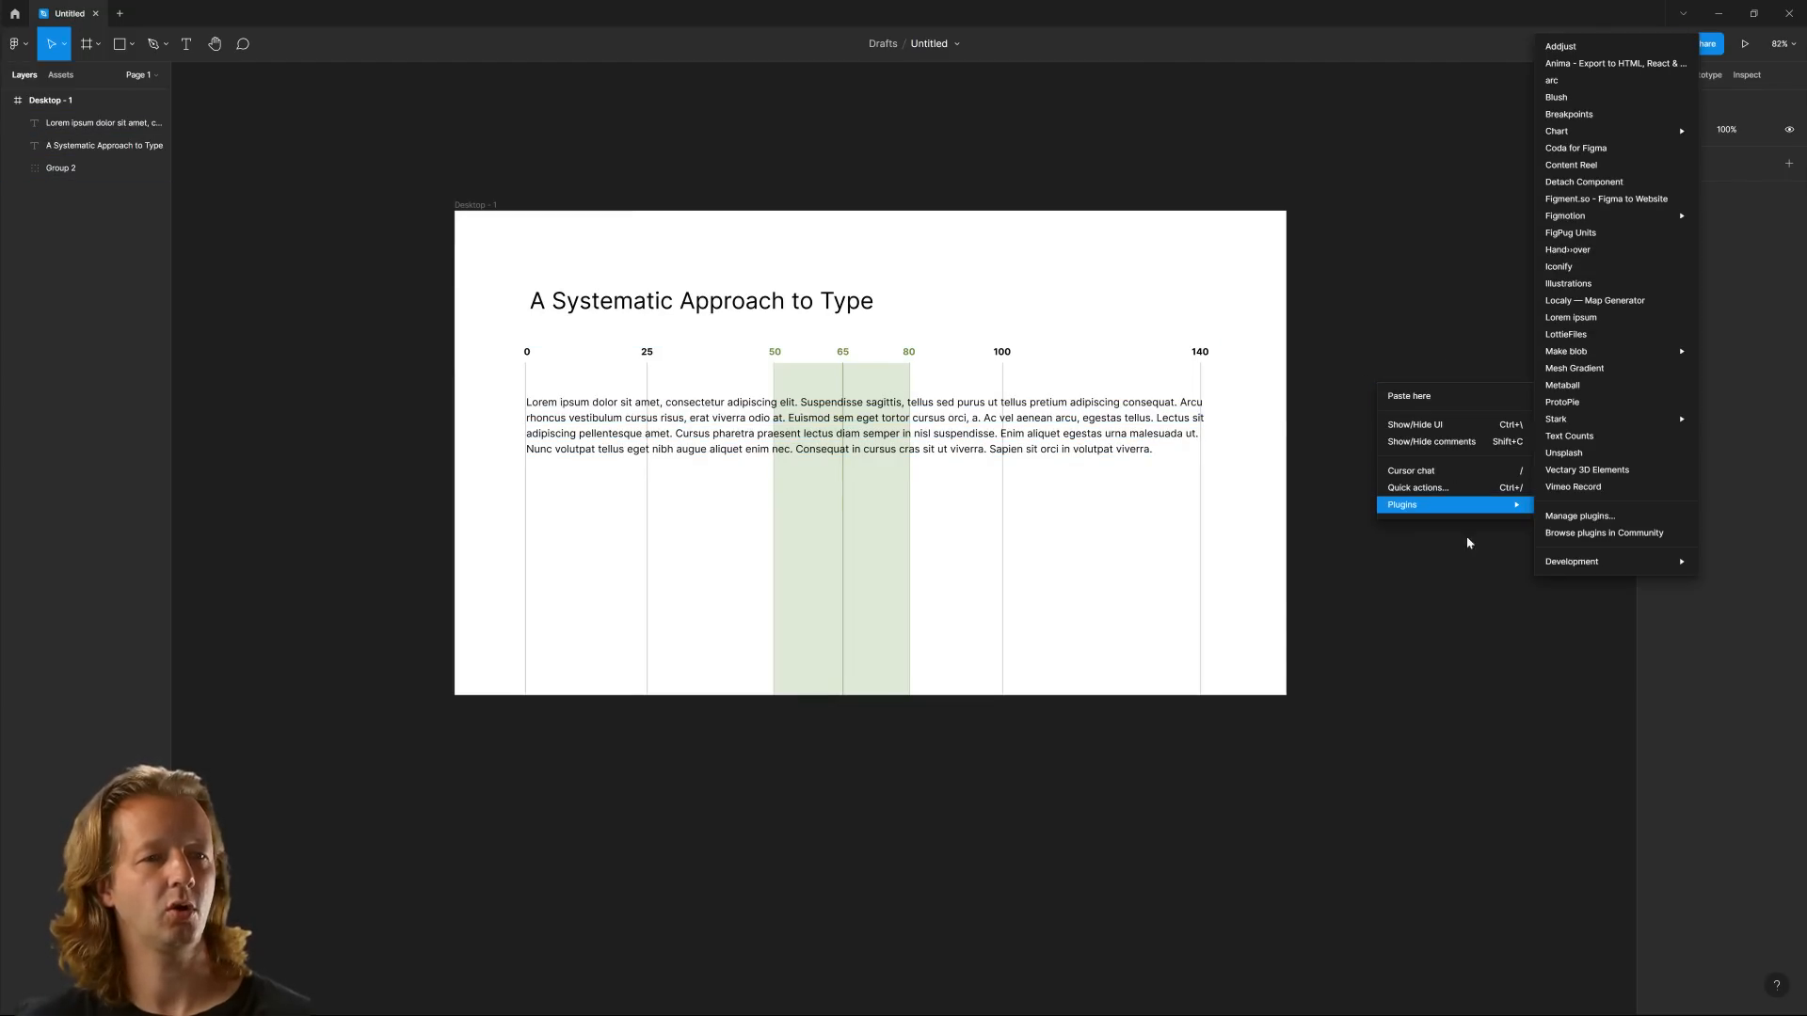
{"action": "left_click", "coordinate": [1570, 437]}
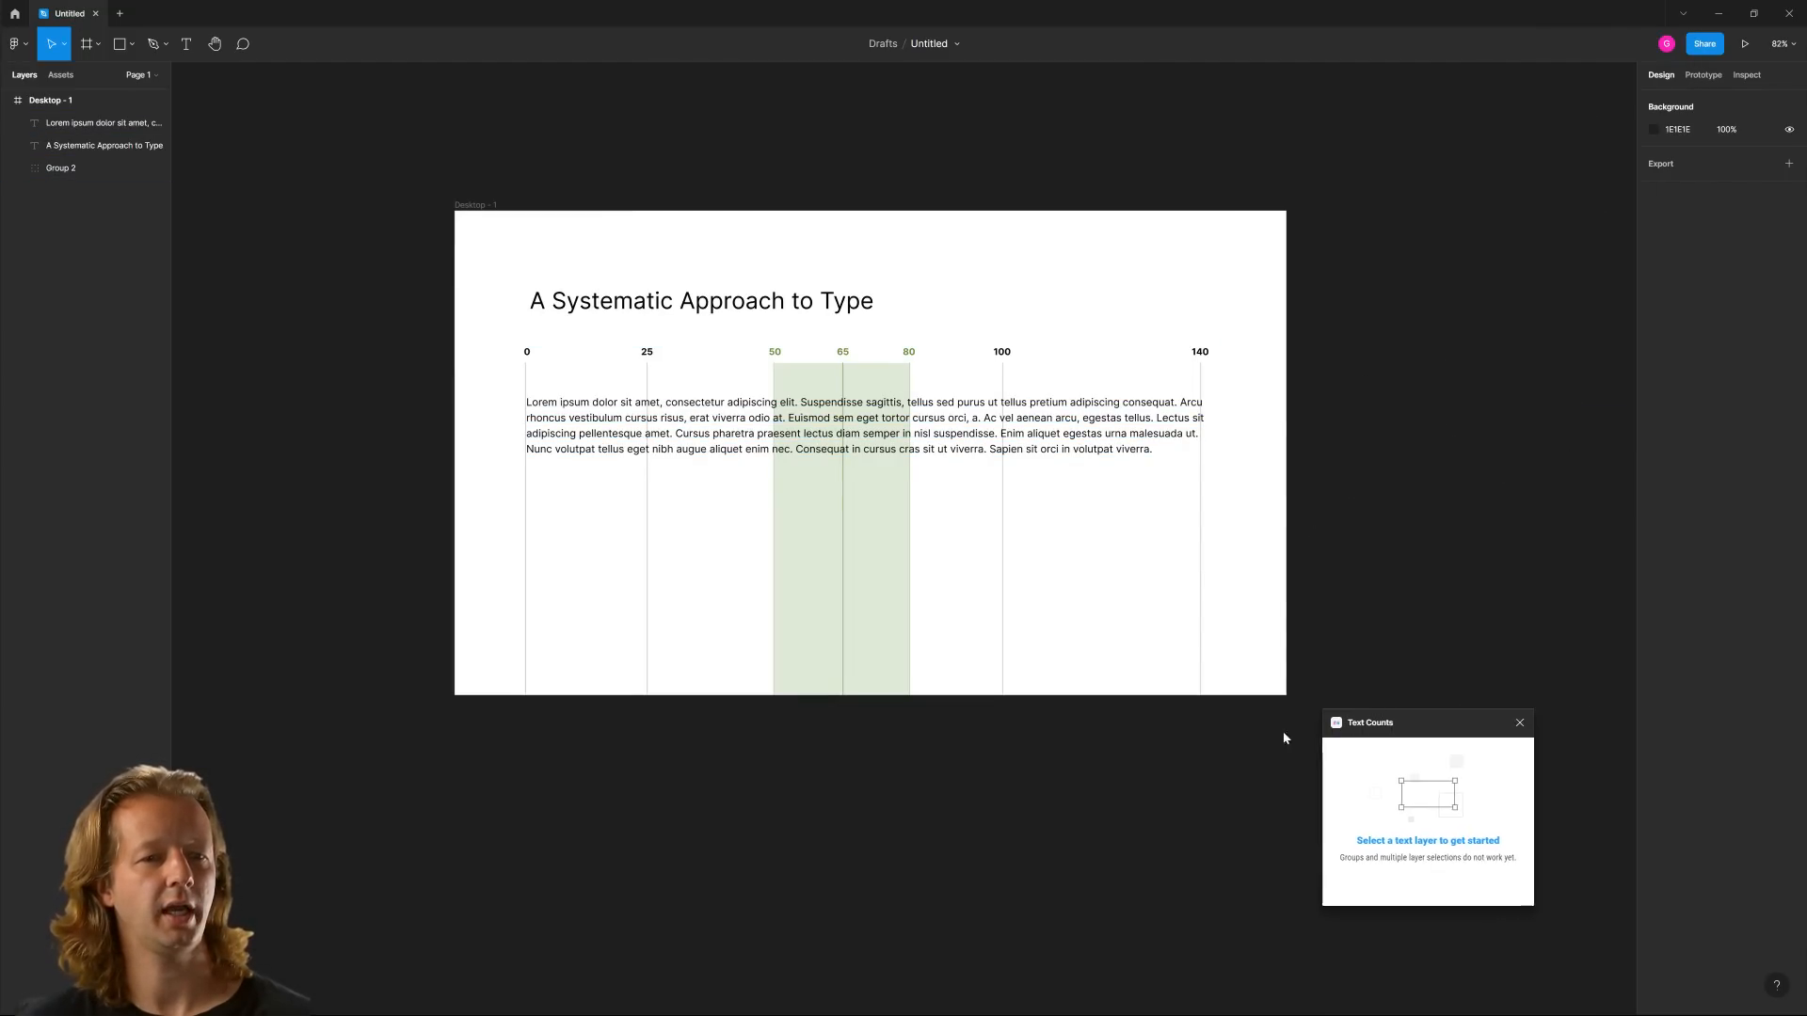
{"action": "left_click_drag", "start_coordinate": [1500, 725], "coordinate": [1083, 578]}
{"action": "double_click", "coordinate": [563, 404]}
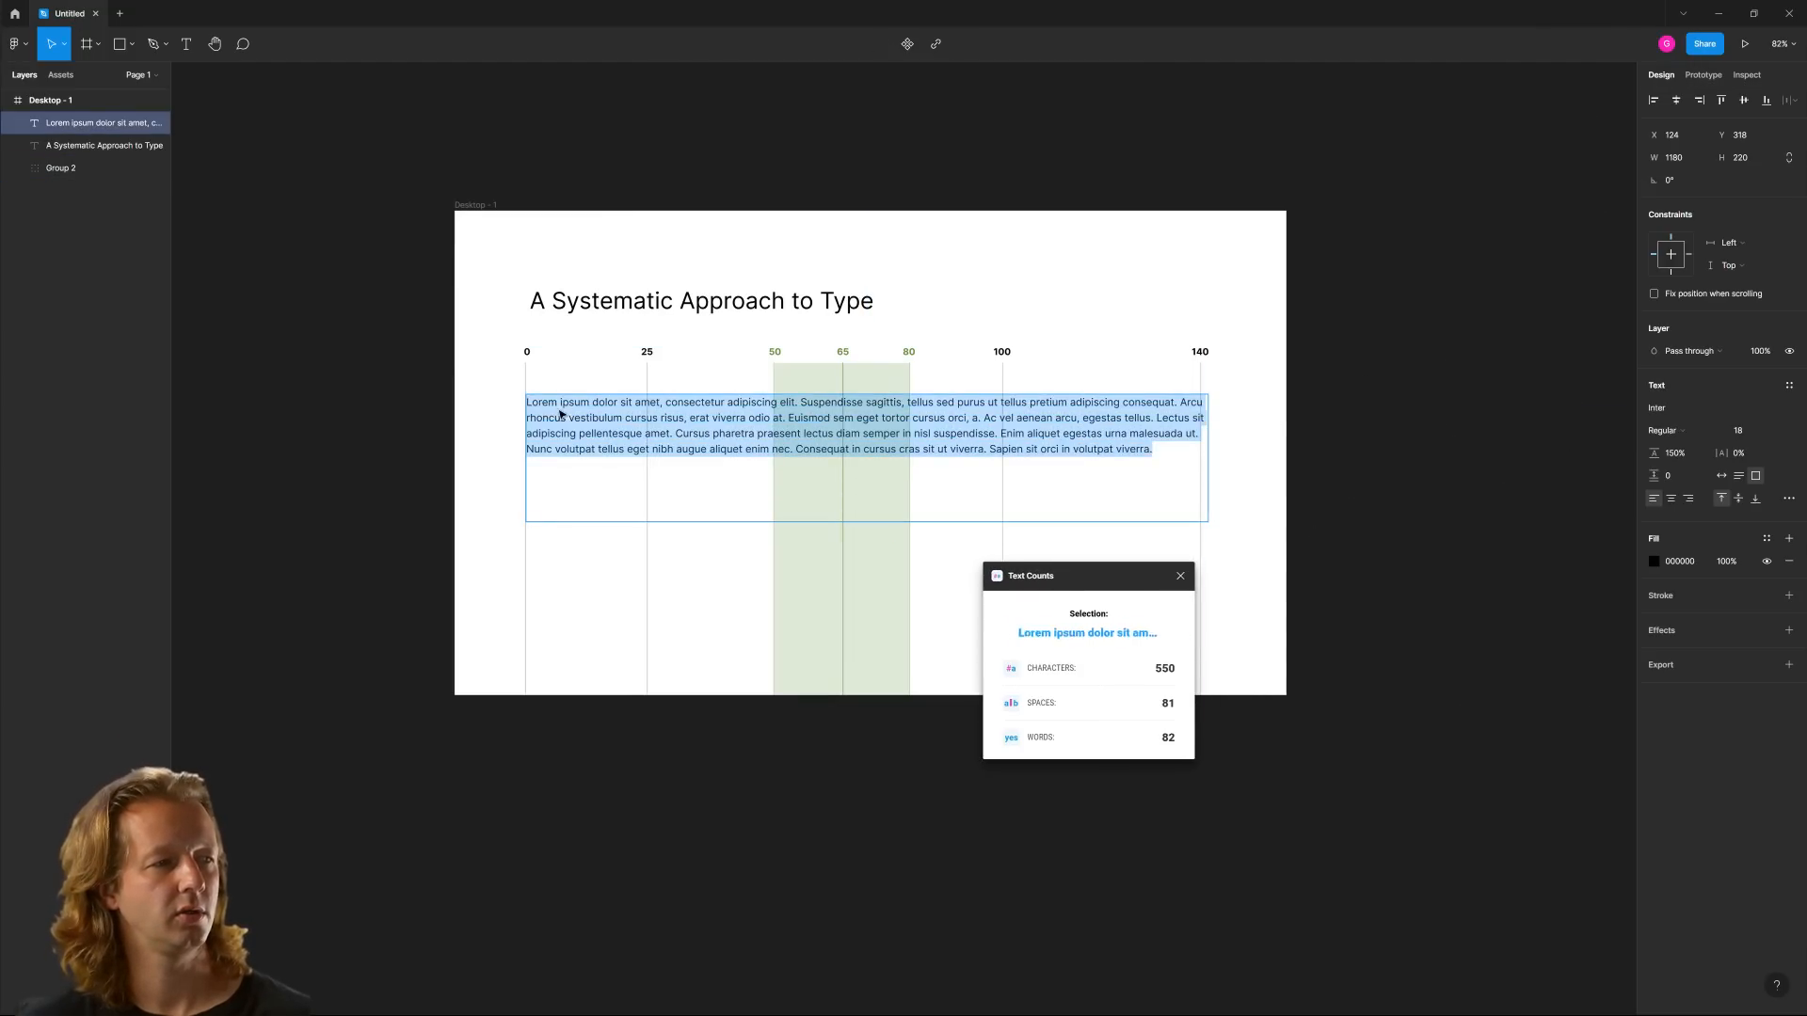
{"action": "left_click", "coordinate": [539, 402]}
{"action": "left_click_drag", "start_coordinate": [527, 401], "coordinate": [657, 401]}
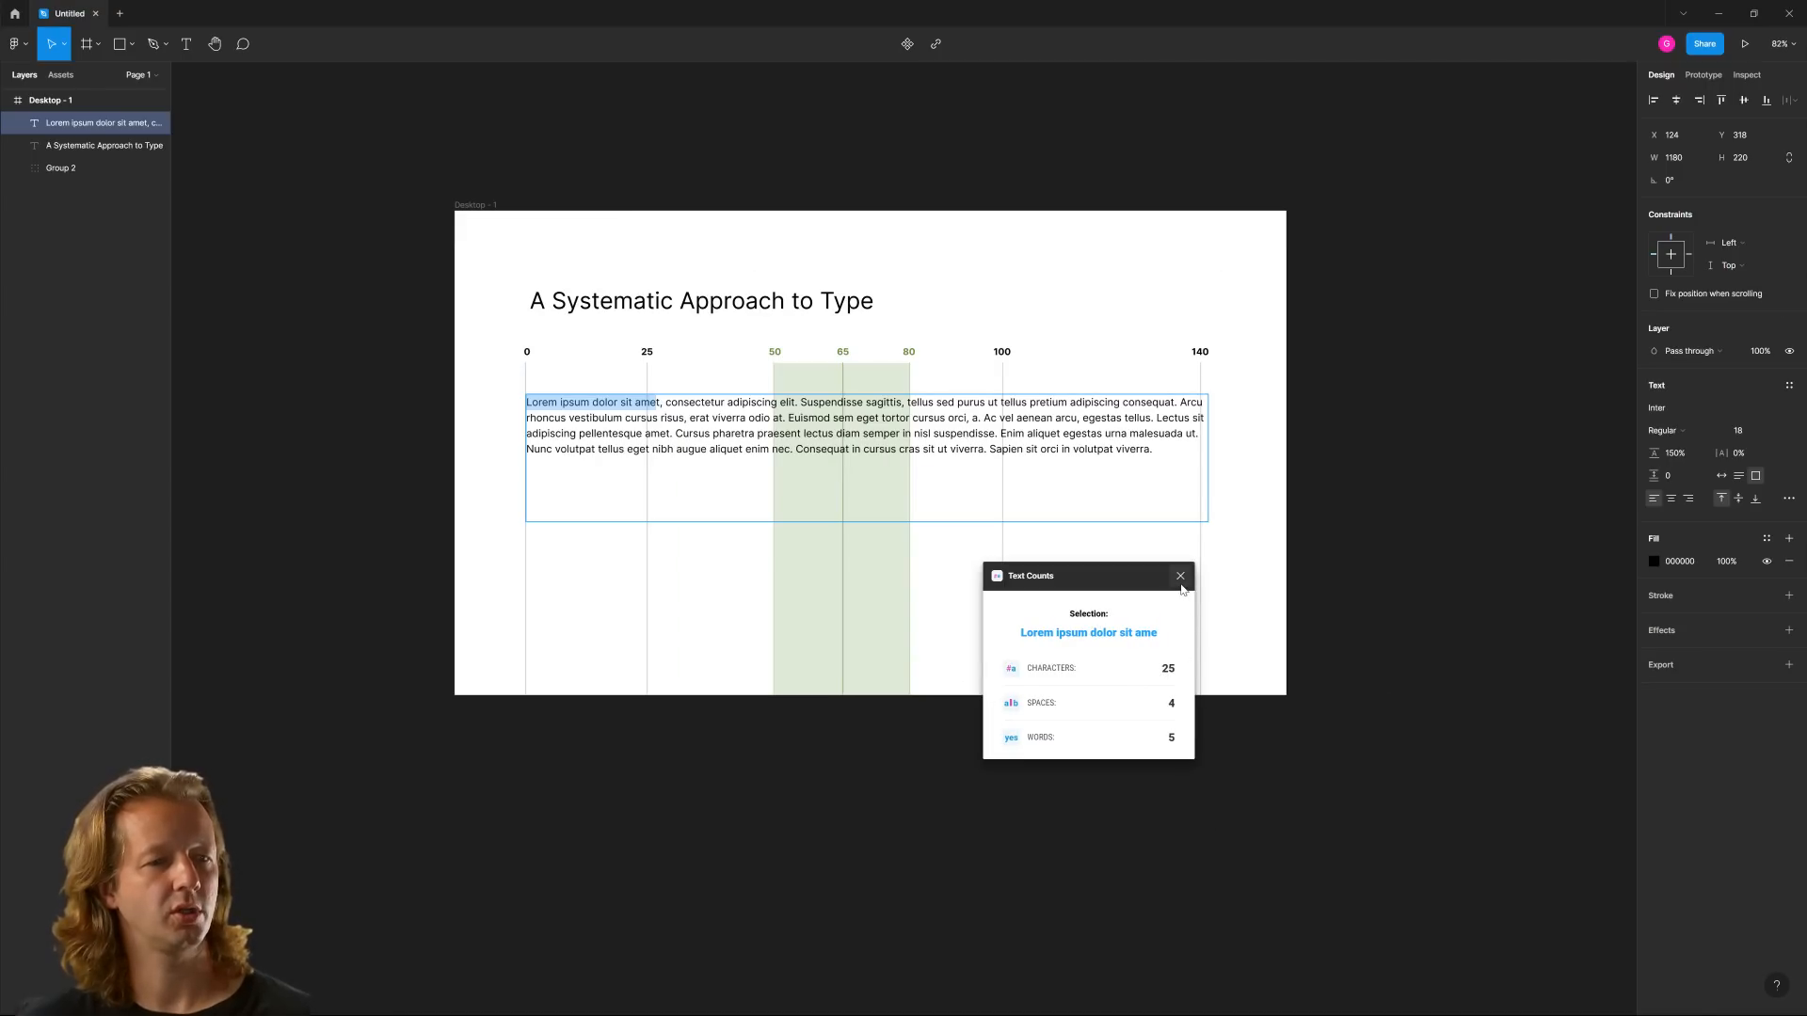
{"action": "left_click", "coordinate": [1180, 575]}
{"action": "key", "text": "Escape"}
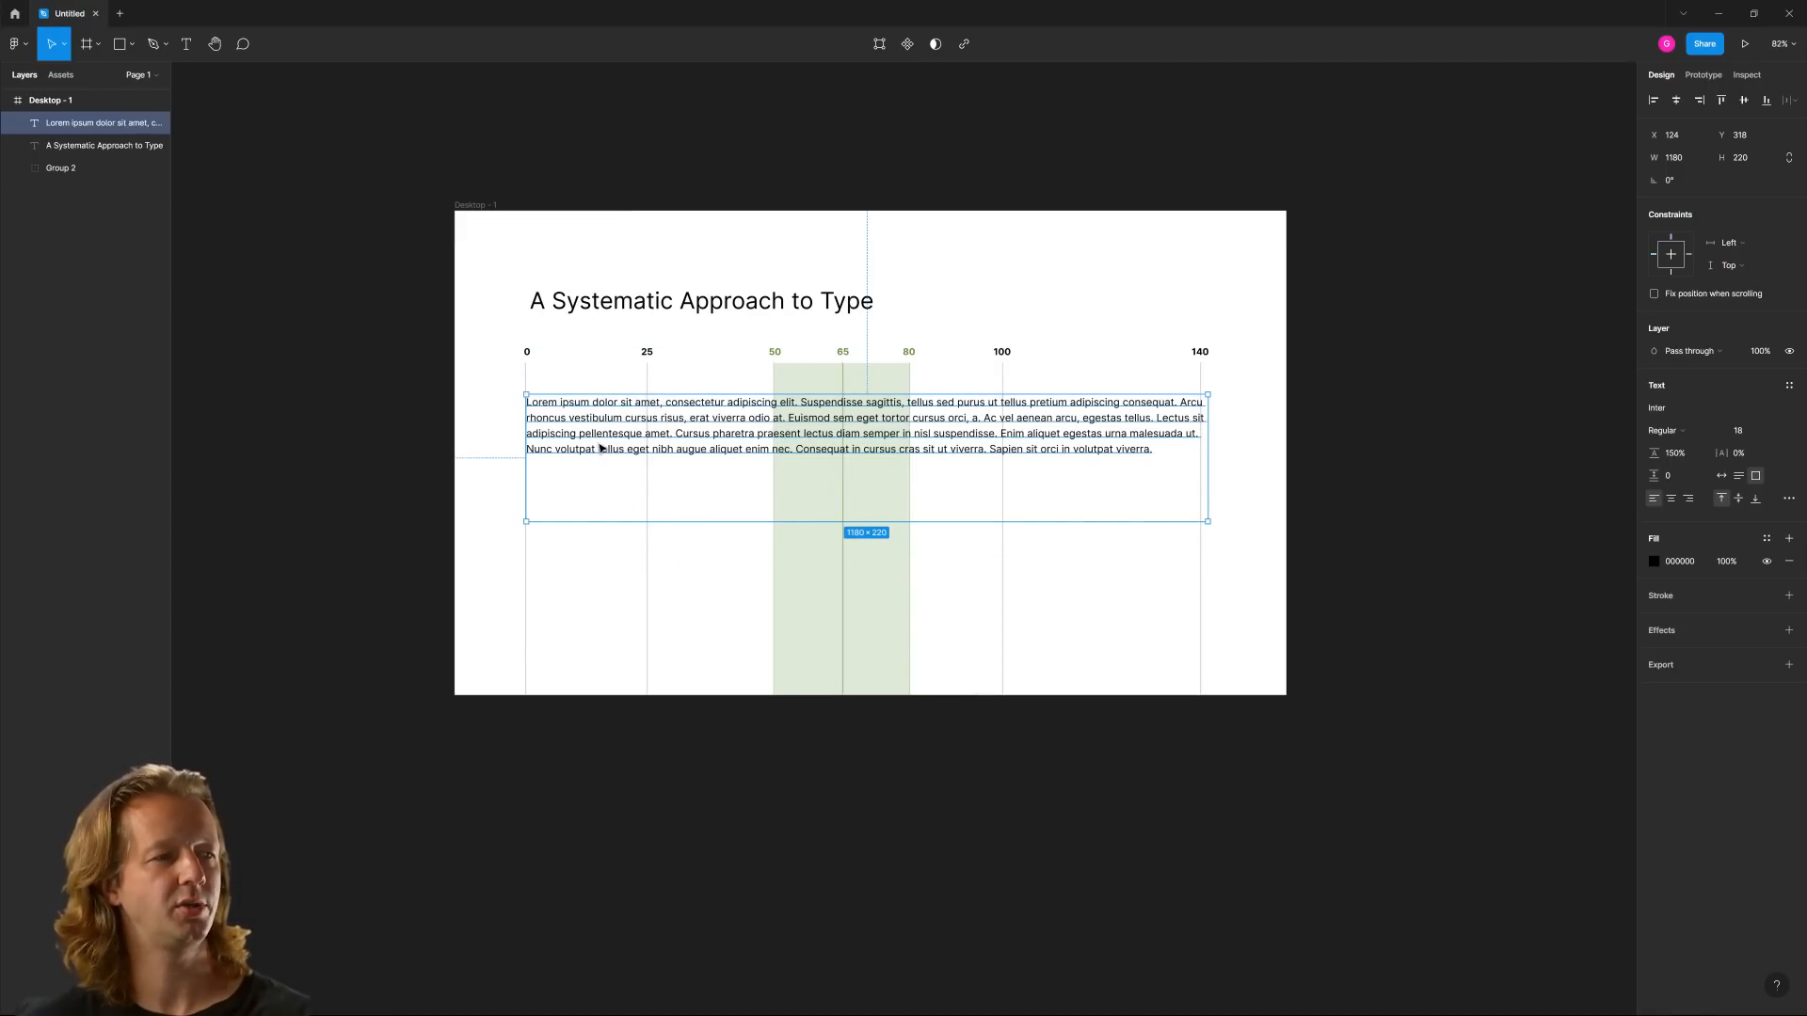
Nudge the paragraph slightly left to X 120 and compare its lines with the guide's marks up close
{"action": "key", "text": "Left"}
{"action": "key", "text": "Left"}
{"action": "key", "text": "Left"}
{"action": "key", "text": "Left"}
{"action": "key", "text": "Escape"}
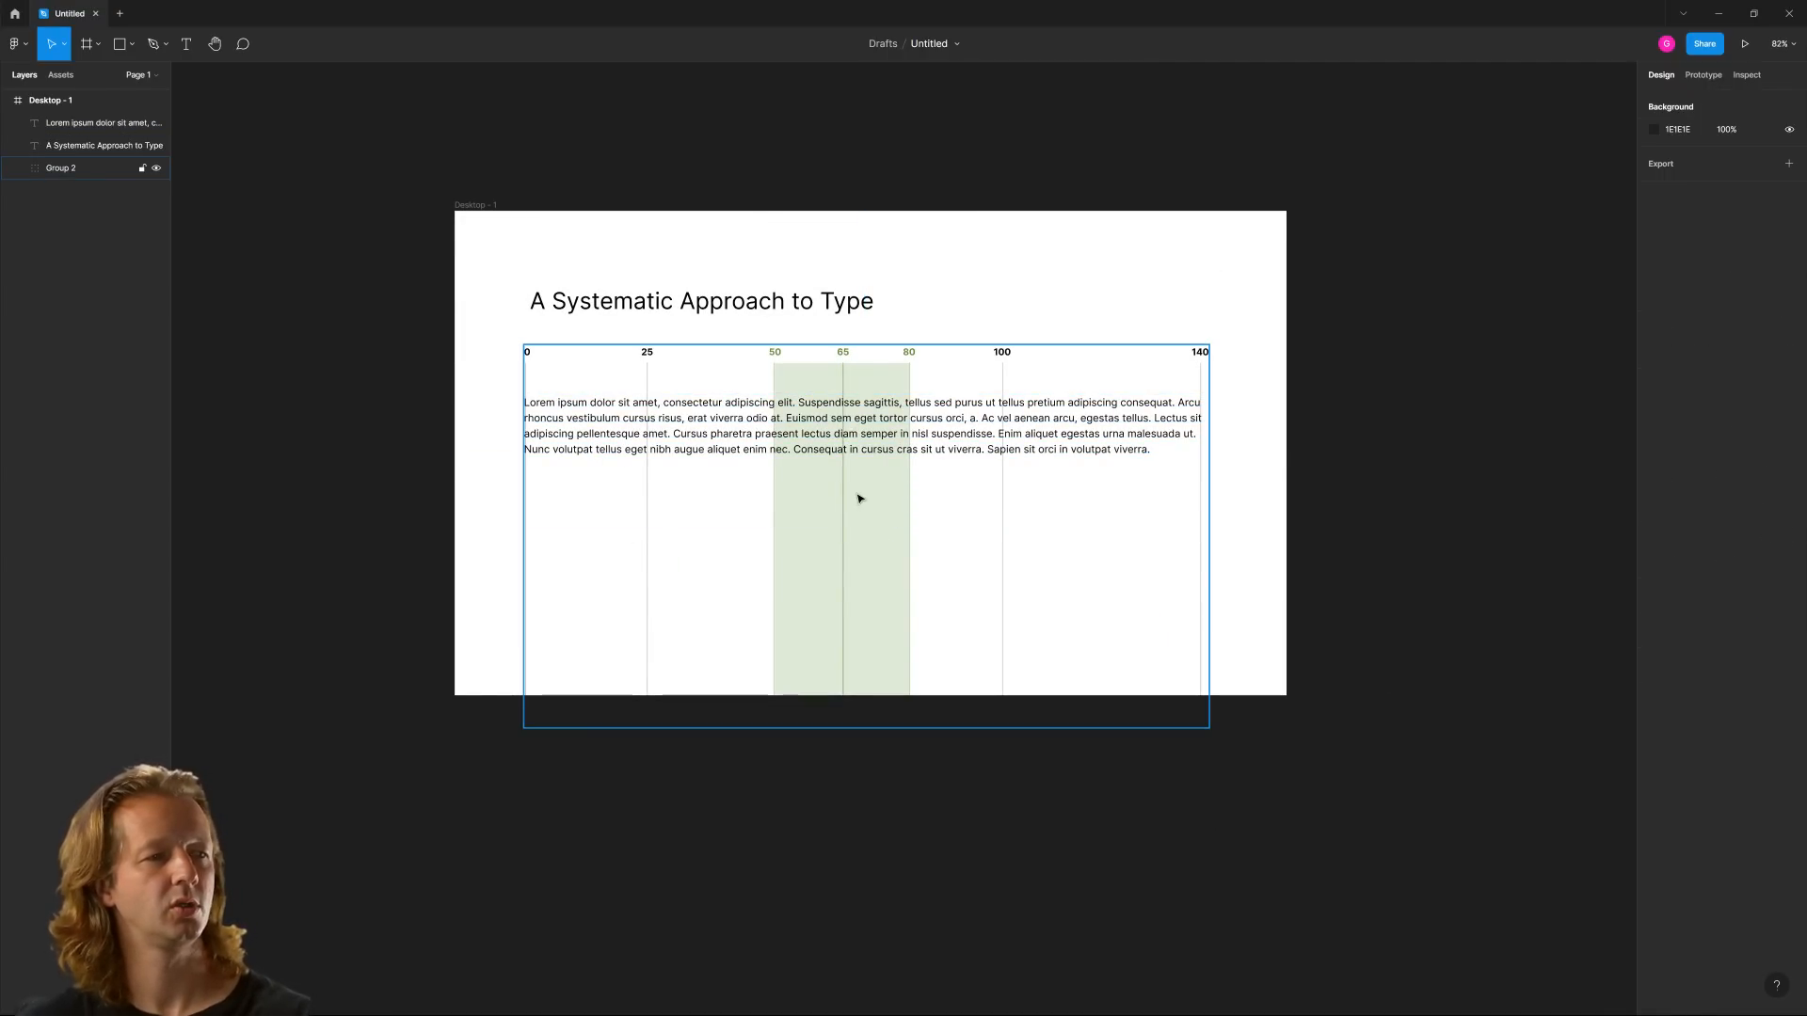
{"action": "scroll", "coordinate": [840, 495], "scroll_direction": "up", "scroll_amount": 5}
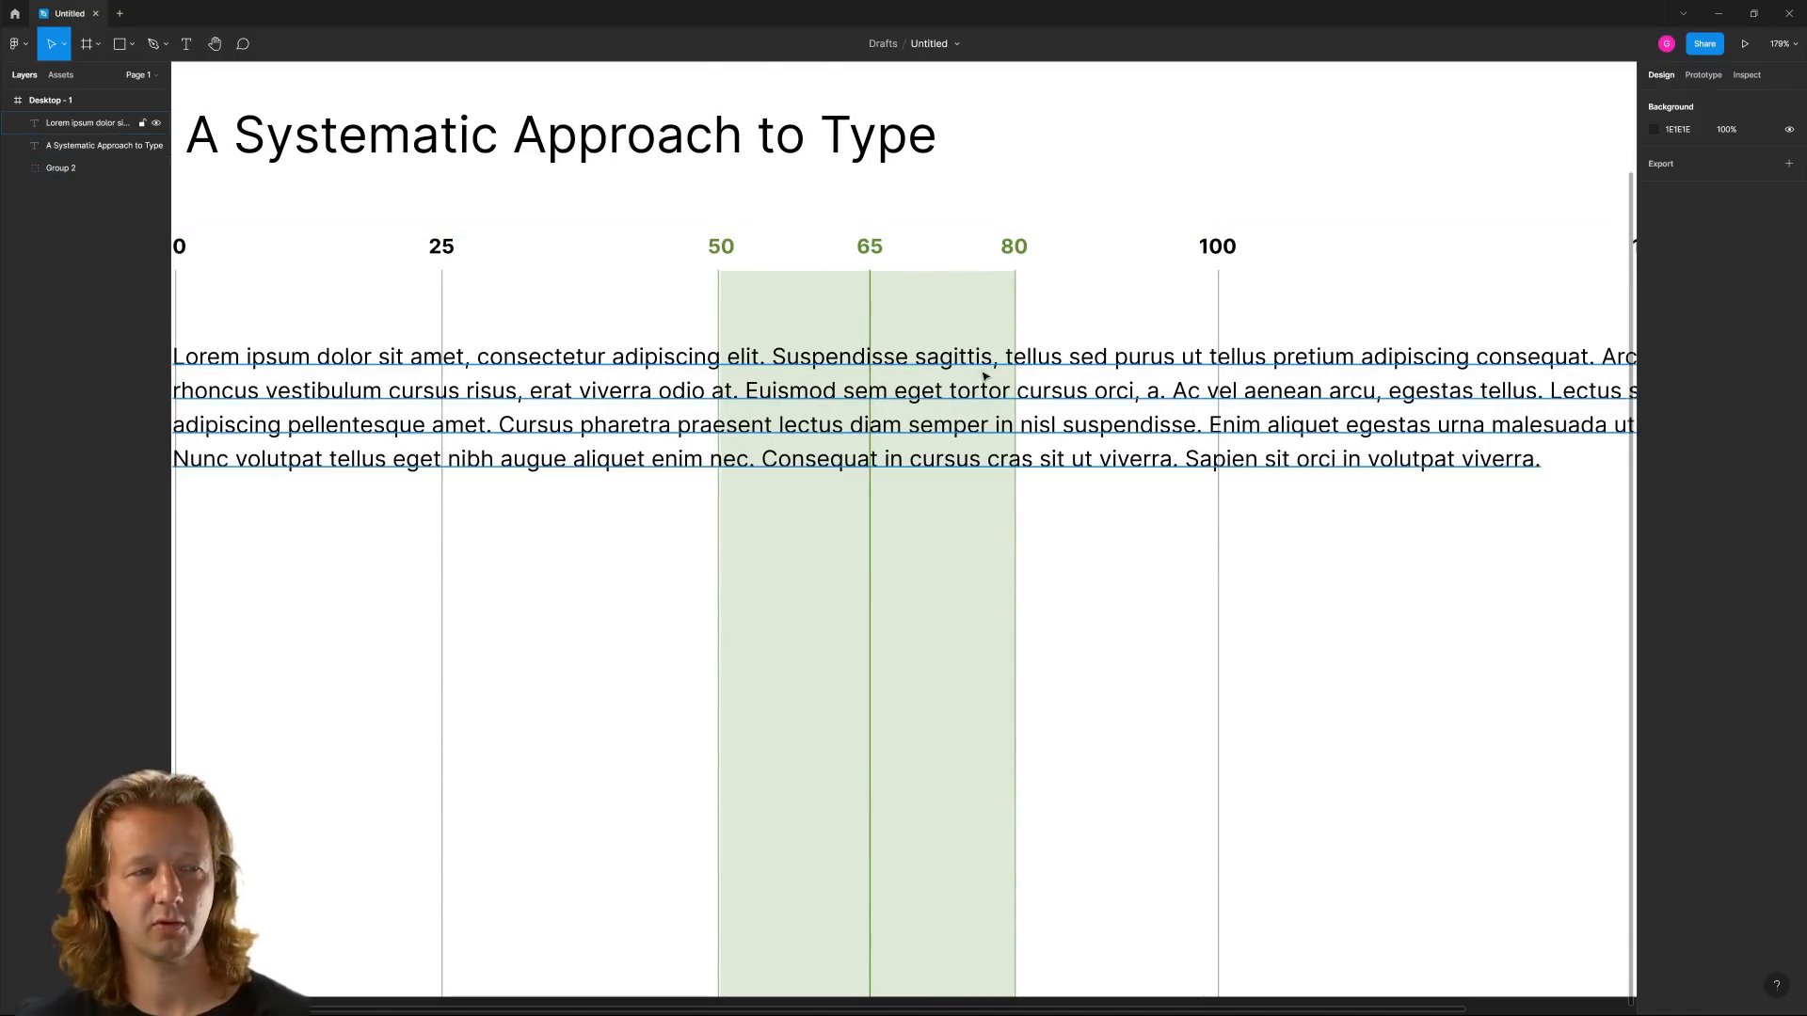
{"action": "scroll", "coordinate": [970, 367], "scroll_direction": "down", "scroll_amount": 4}
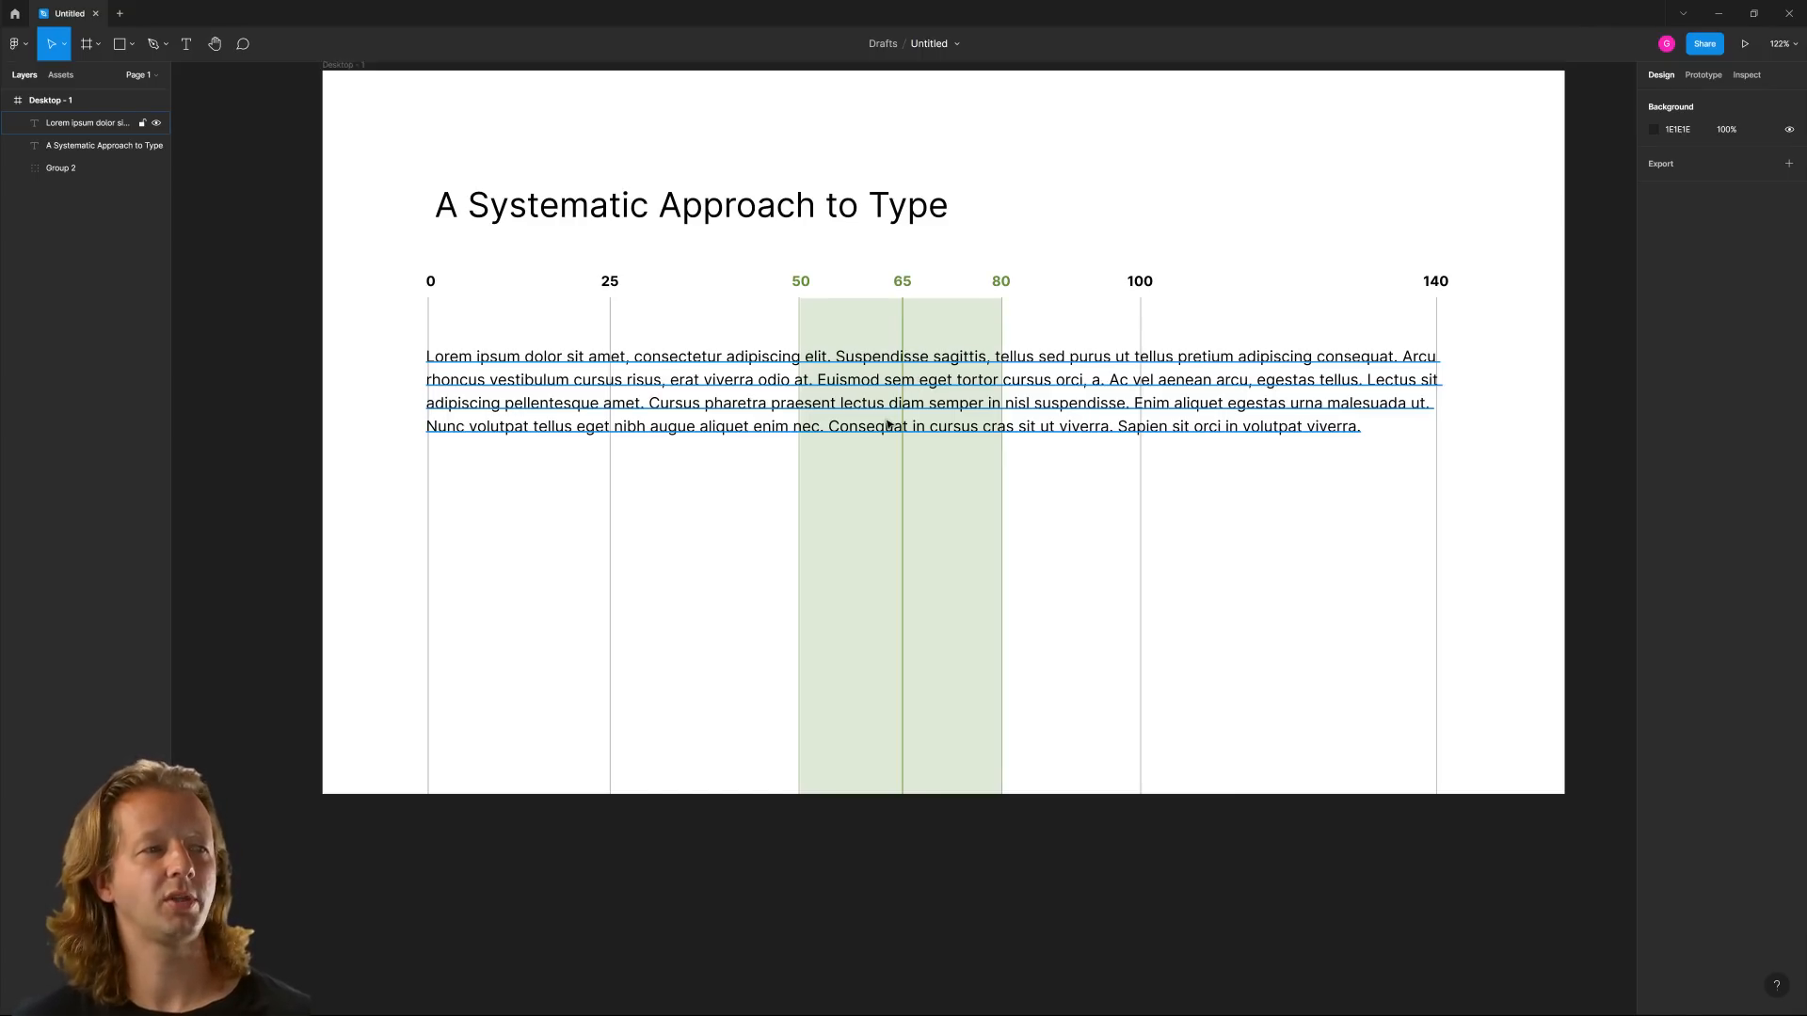
Duplicate the Desktop - 1 frame and place the copy directly to its right
{"action": "scroll", "coordinate": [887, 425], "scroll_direction": "down", "scroll_amount": 3}
{"action": "left_click_drag", "start_coordinate": [917, 500], "coordinate": [725, 448]}
{"action": "left_click", "coordinate": [448, 206]}
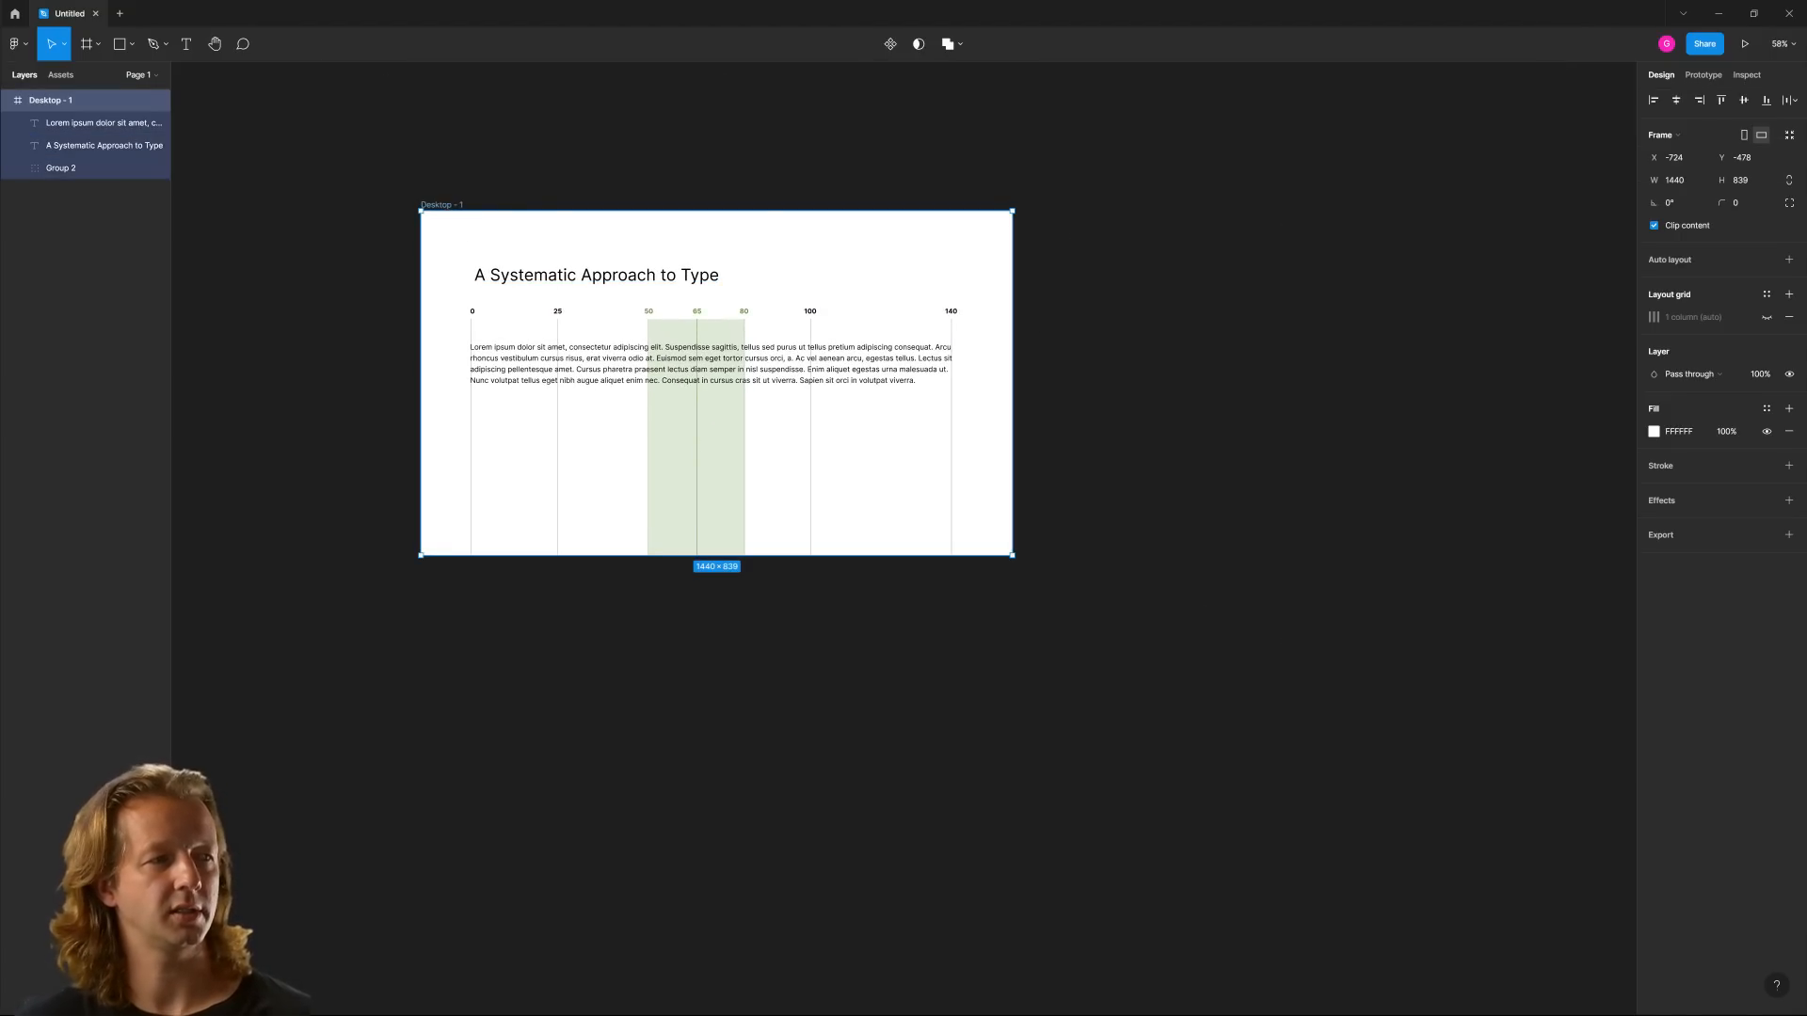
{"action": "left_click_drag", "start_coordinate": [450, 205], "coordinate": [1085, 194]}
{"action": "left_click", "coordinate": [1201, 154]}
Narrow the paragraph's text box in the copied frame to about 594 wide, so its lines end between the 65 and 80 marks
{"action": "left_click_drag", "start_coordinate": [1243, 335], "coordinate": [720, 359]}
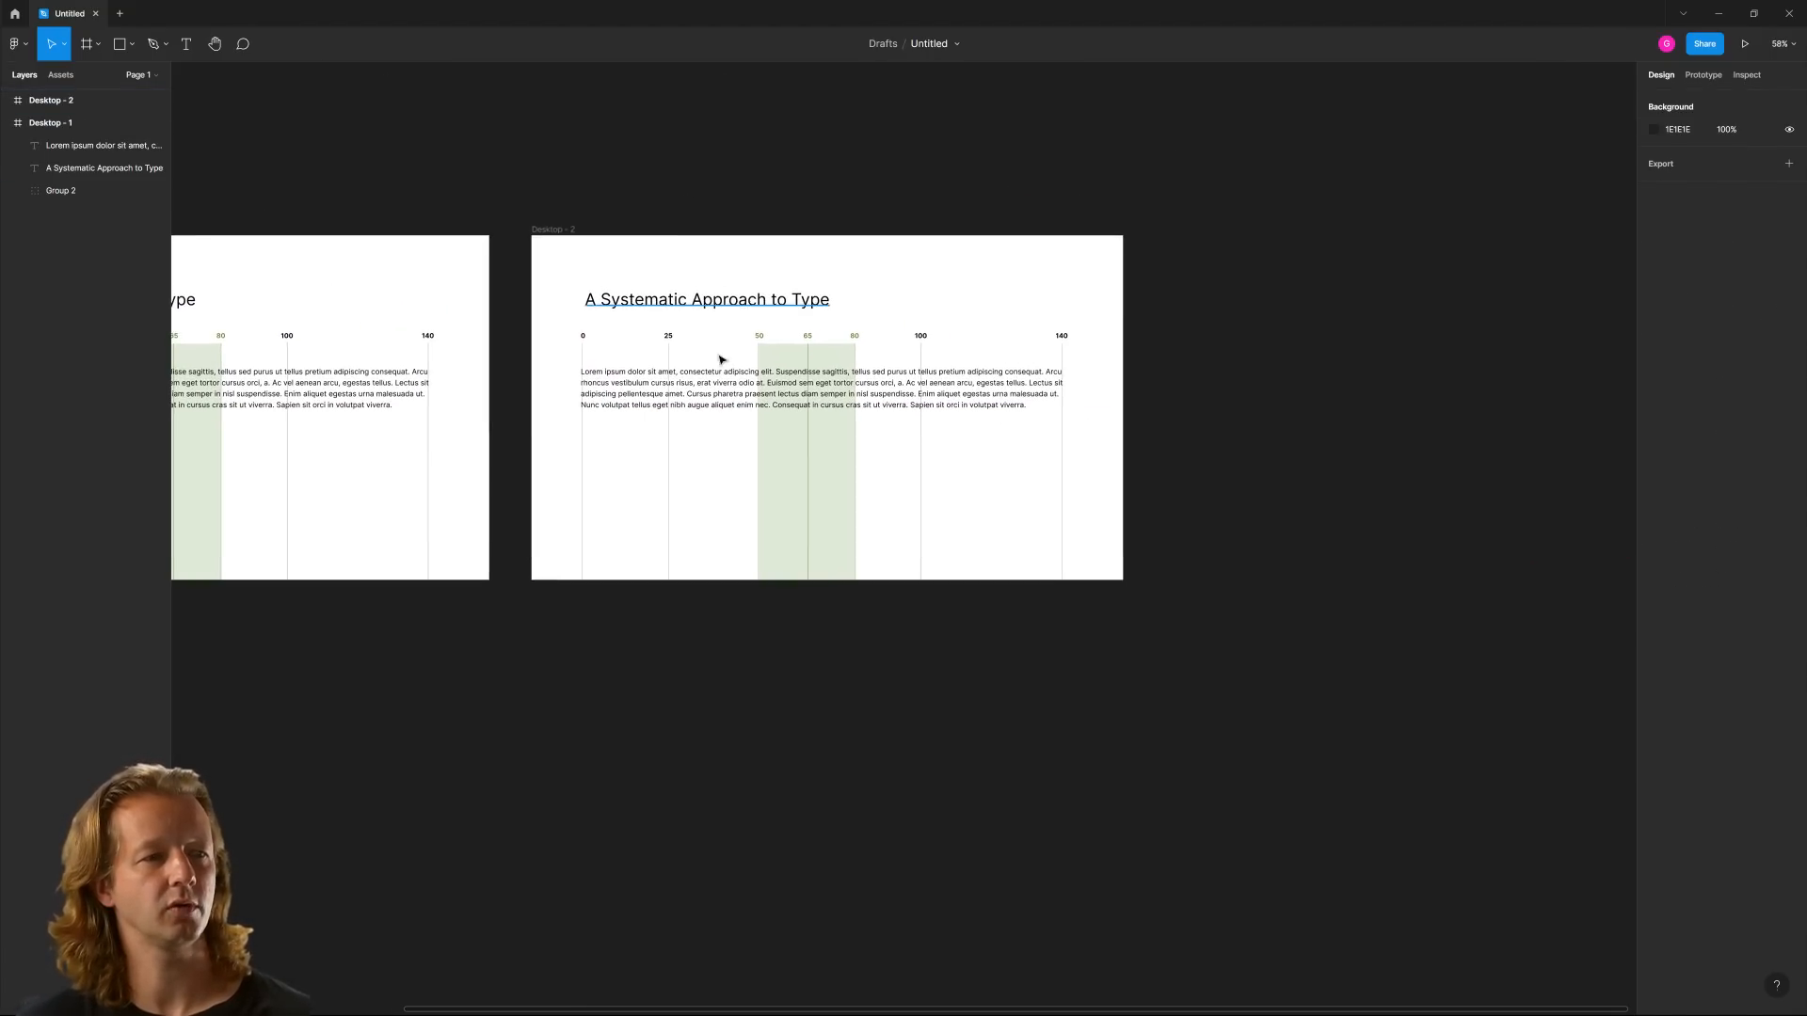
{"action": "scroll", "coordinate": [720, 359], "scroll_direction": "up", "scroll_amount": 5}
{"action": "left_click", "coordinate": [901, 394]}
{"action": "scroll", "coordinate": [1449, 397], "scroll_direction": "right", "scroll_amount": 2}
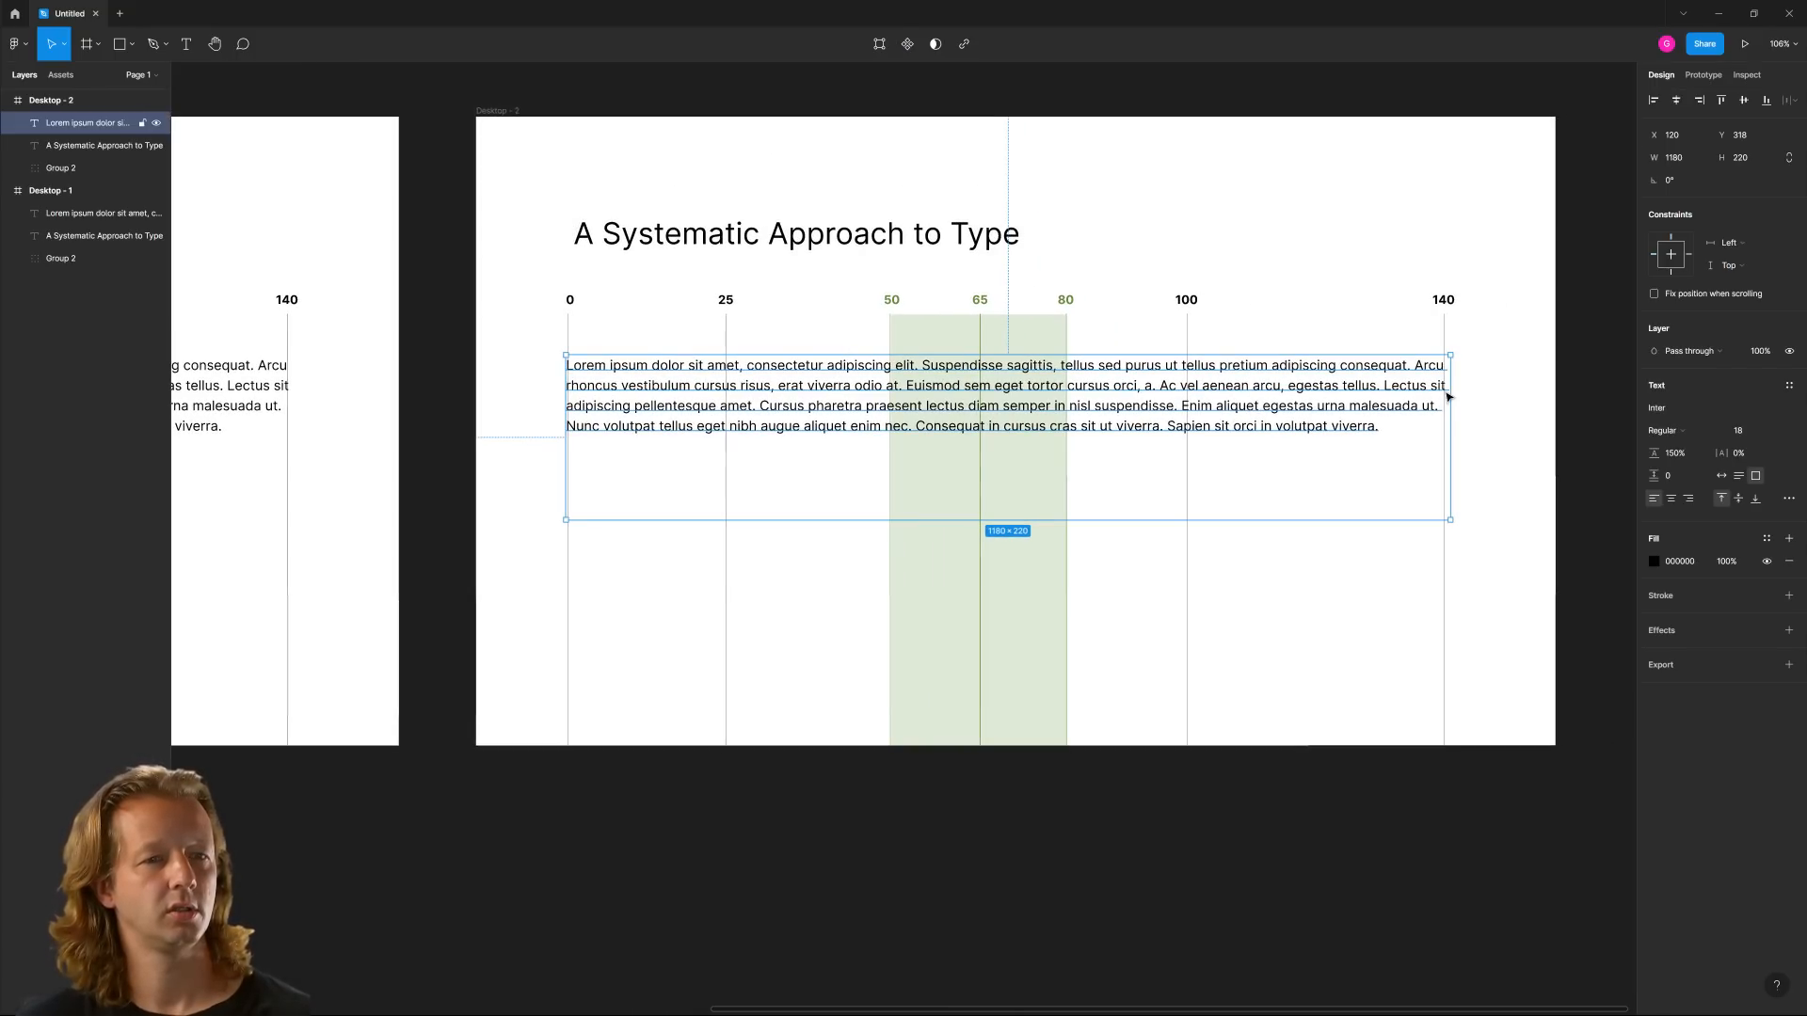
{"action": "left_click_drag", "start_coordinate": [1450, 391], "coordinate": [1010, 436]}
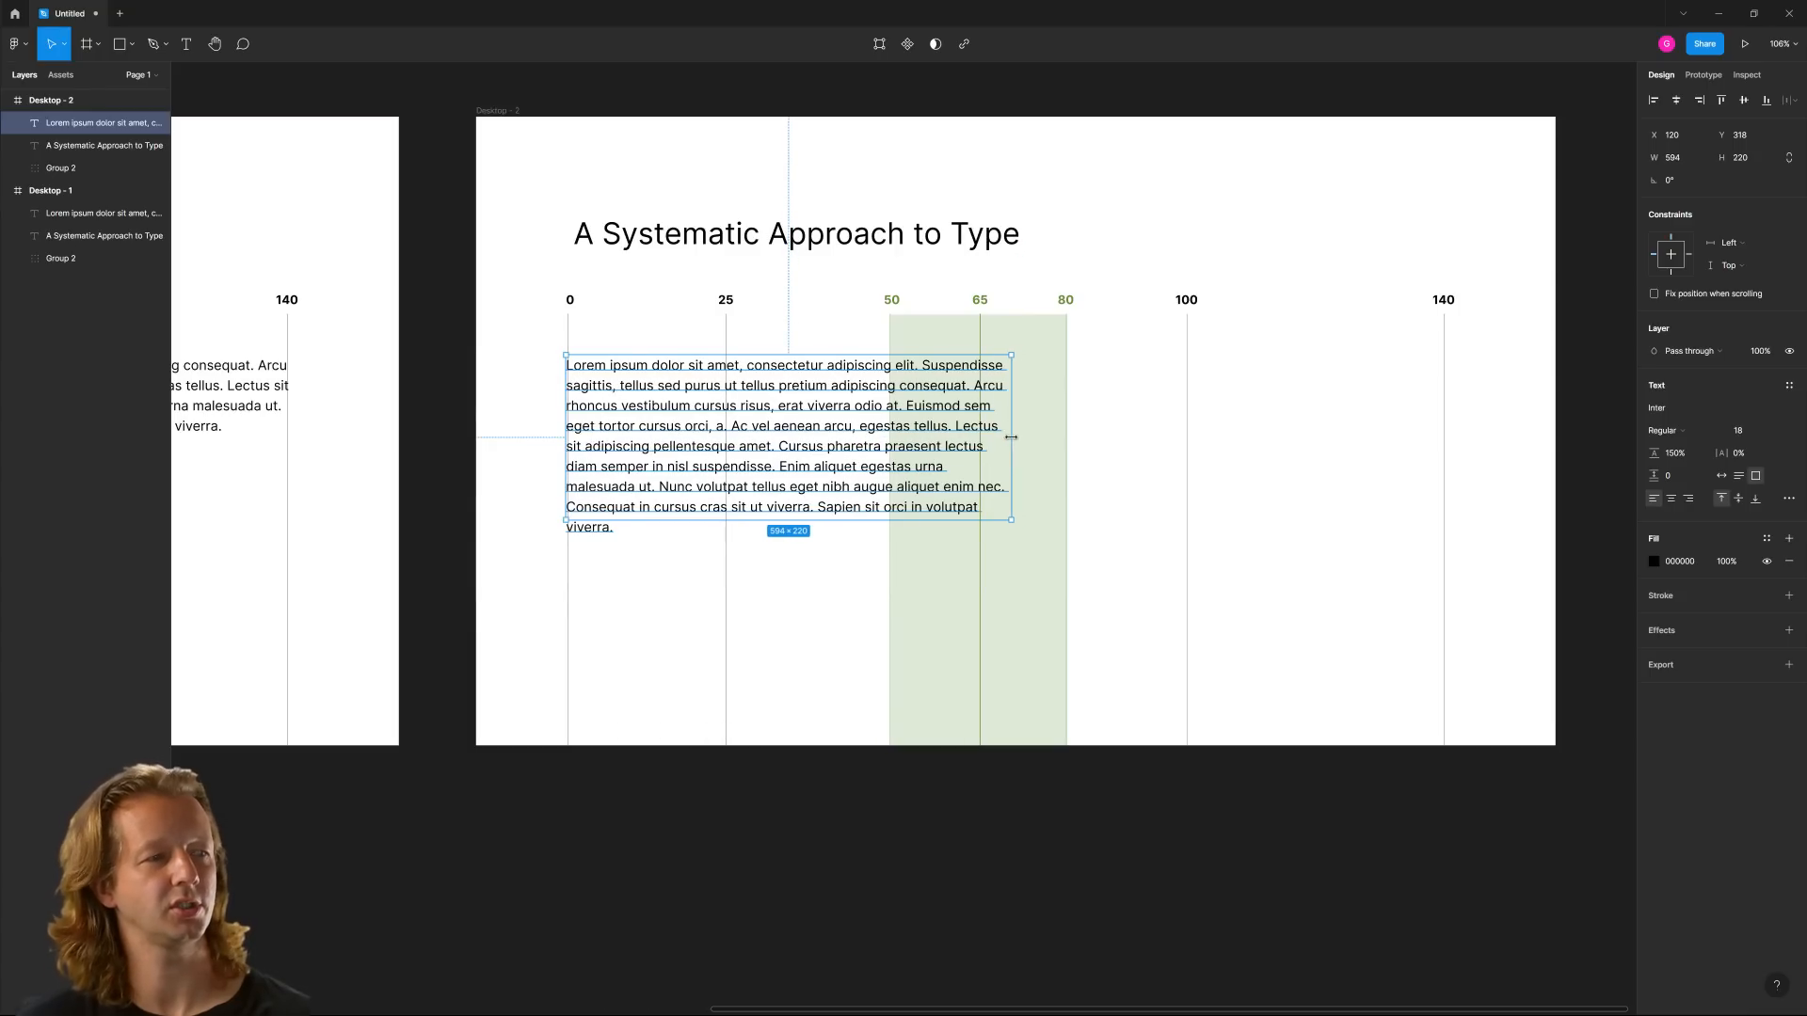
{"action": "left_click", "coordinate": [1226, 831]}
Duplicate the Desktop - 2 frame and place the copy directly below it
{"action": "scroll", "coordinate": [920, 794], "scroll_direction": "down", "scroll_amount": 5}
{"action": "left_click", "coordinate": [491, 236]}
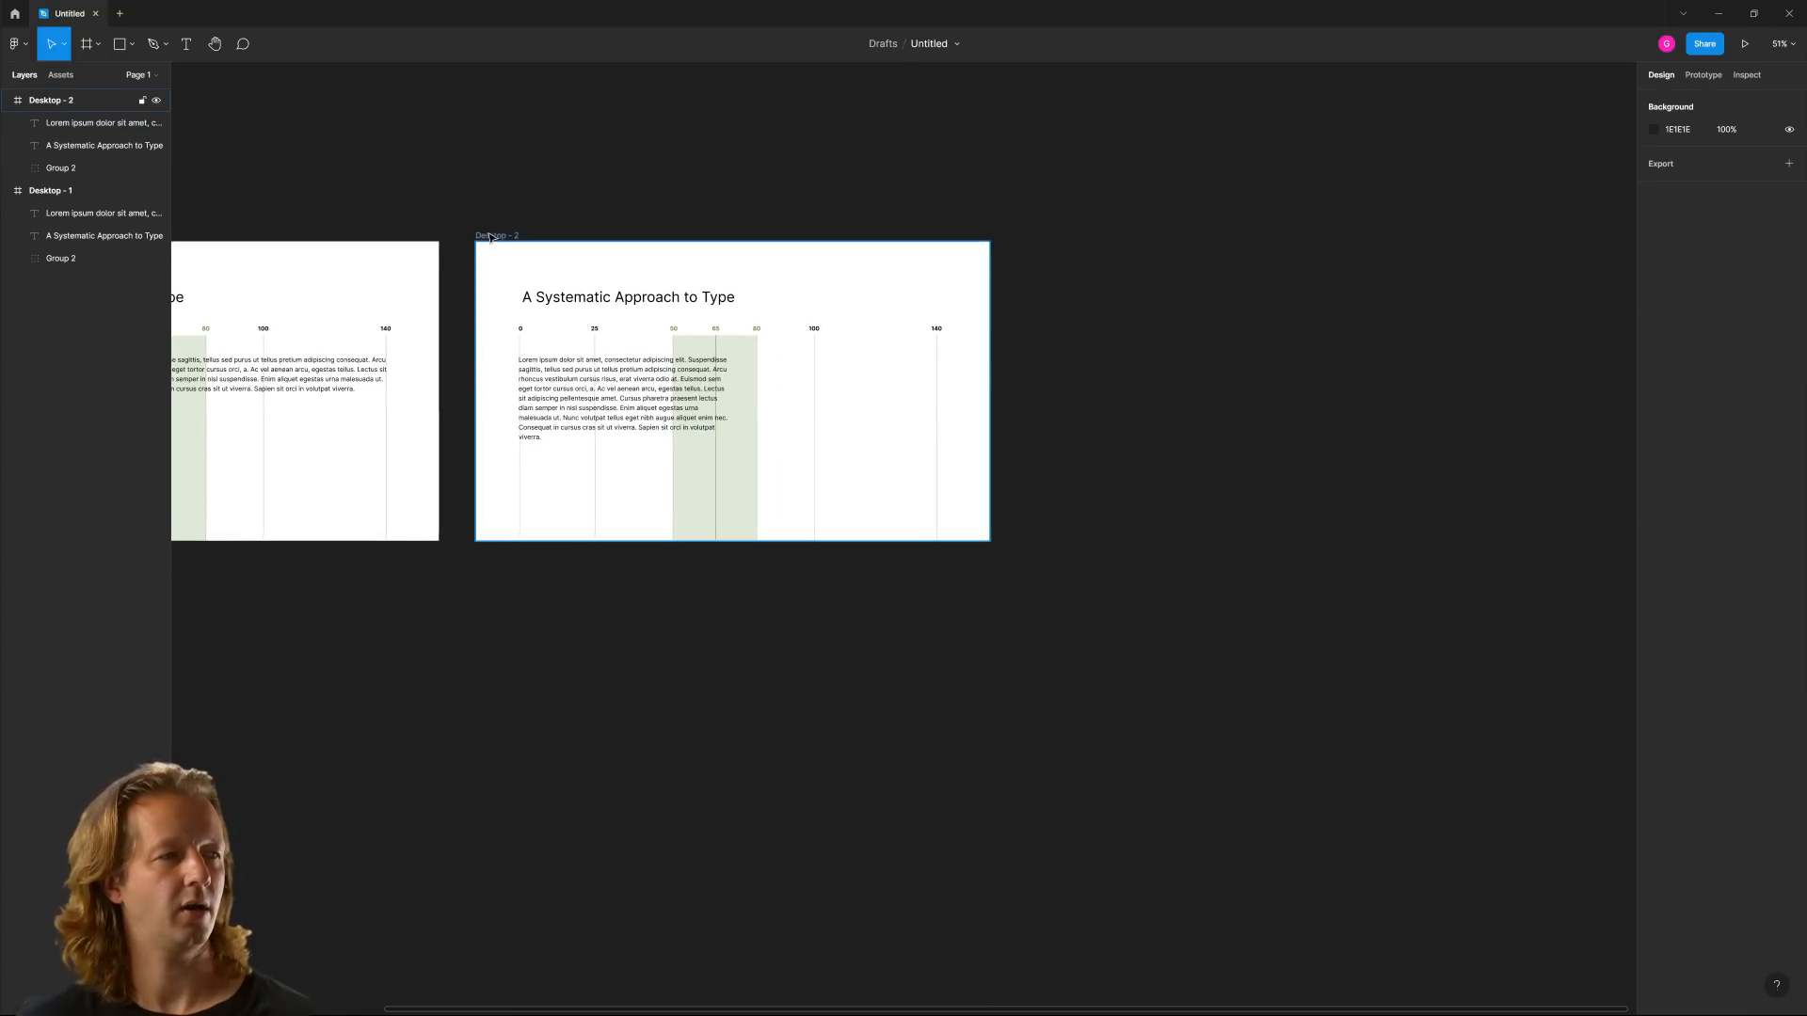
{"action": "left_click_drag", "start_coordinate": [492, 237], "coordinate": [516, 589]}
{"action": "left_click", "coordinate": [440, 675]}
Narrow the paragraph's text box in the Desktop - 3 frame to about 354 wide, between the 25 and 50 marks
{"action": "left_click_drag", "start_coordinate": [506, 775], "coordinate": [723, 539]}
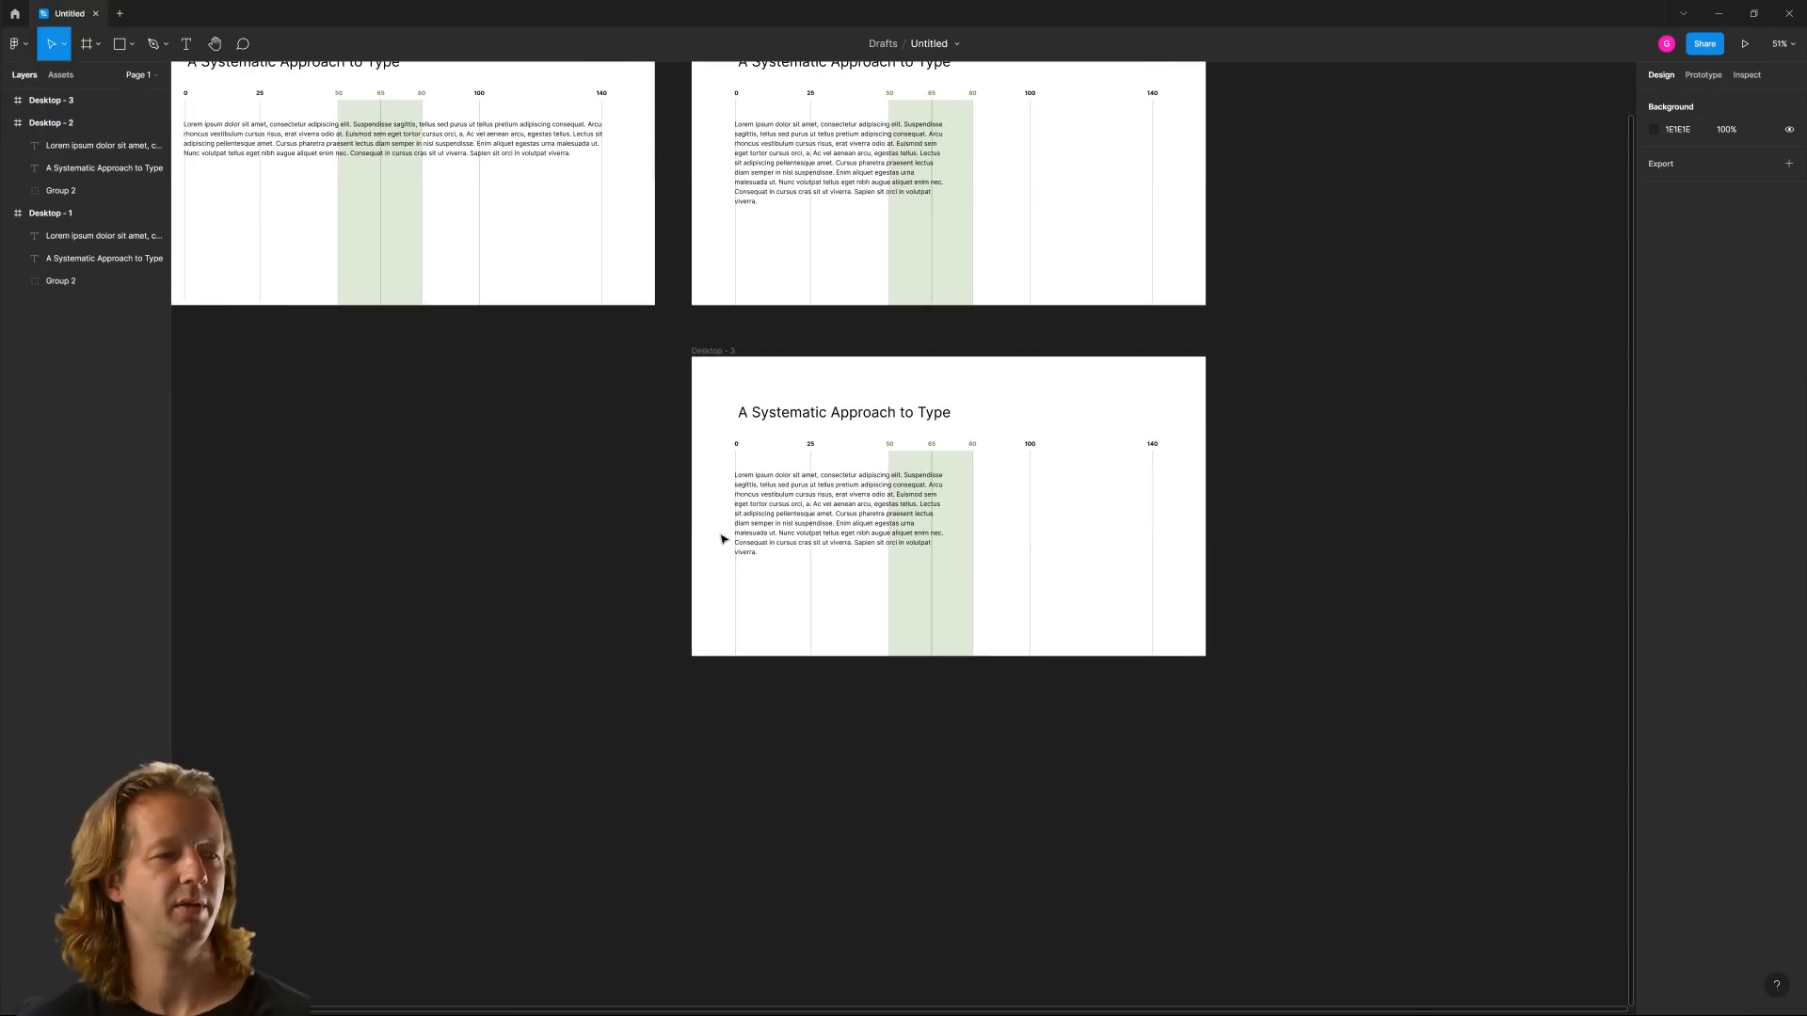
{"action": "scroll", "coordinate": [723, 540], "scroll_direction": "up", "scroll_amount": 5}
{"action": "left_click", "coordinate": [1120, 452]}
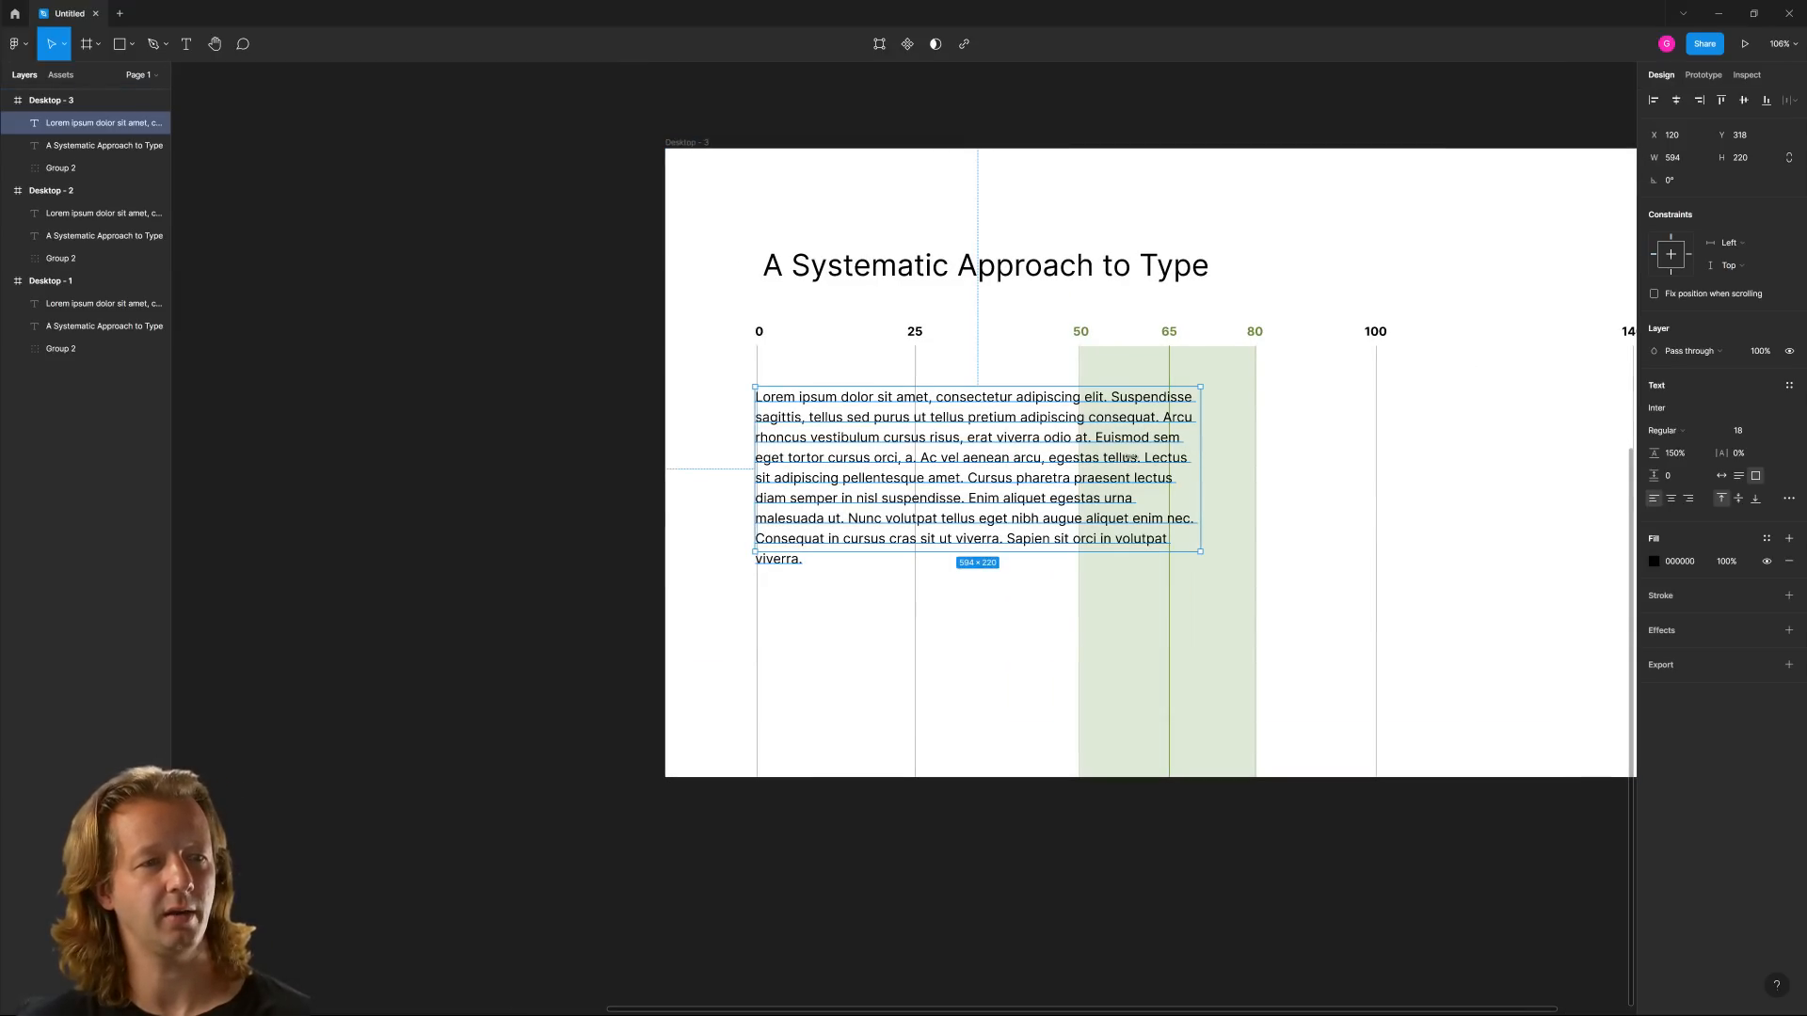
{"action": "left_click_drag", "start_coordinate": [1199, 458], "coordinate": [1020, 464]}
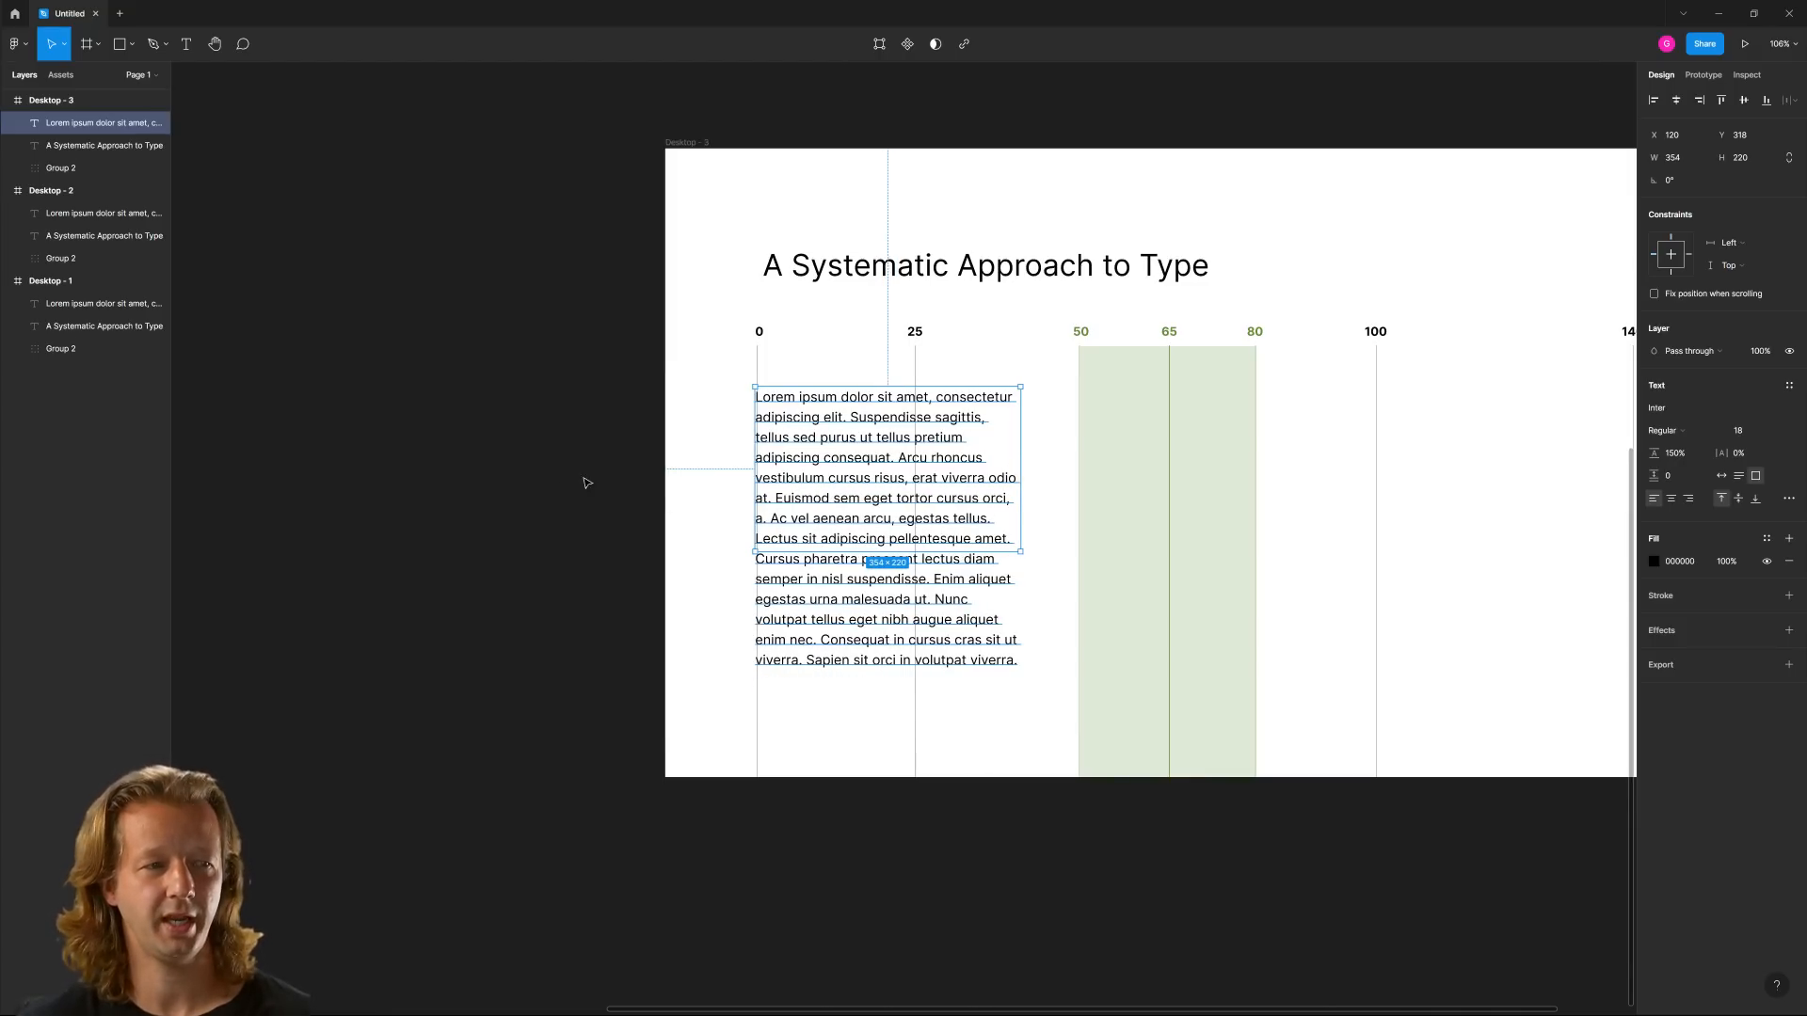
{"action": "left_click", "coordinate": [499, 518]}
Count the characters in the first line of the Desktop - 3 paragraph with the Text Counts plugin, and close the plugin
{"action": "scroll", "coordinate": [549, 423], "scroll_direction": "down", "scroll_amount": 5}
{"action": "scroll", "coordinate": [536, 533], "scroll_direction": "up", "scroll_amount": 4}
{"action": "scroll", "coordinate": [537, 533], "scroll_direction": "left", "scroll_amount": 2}
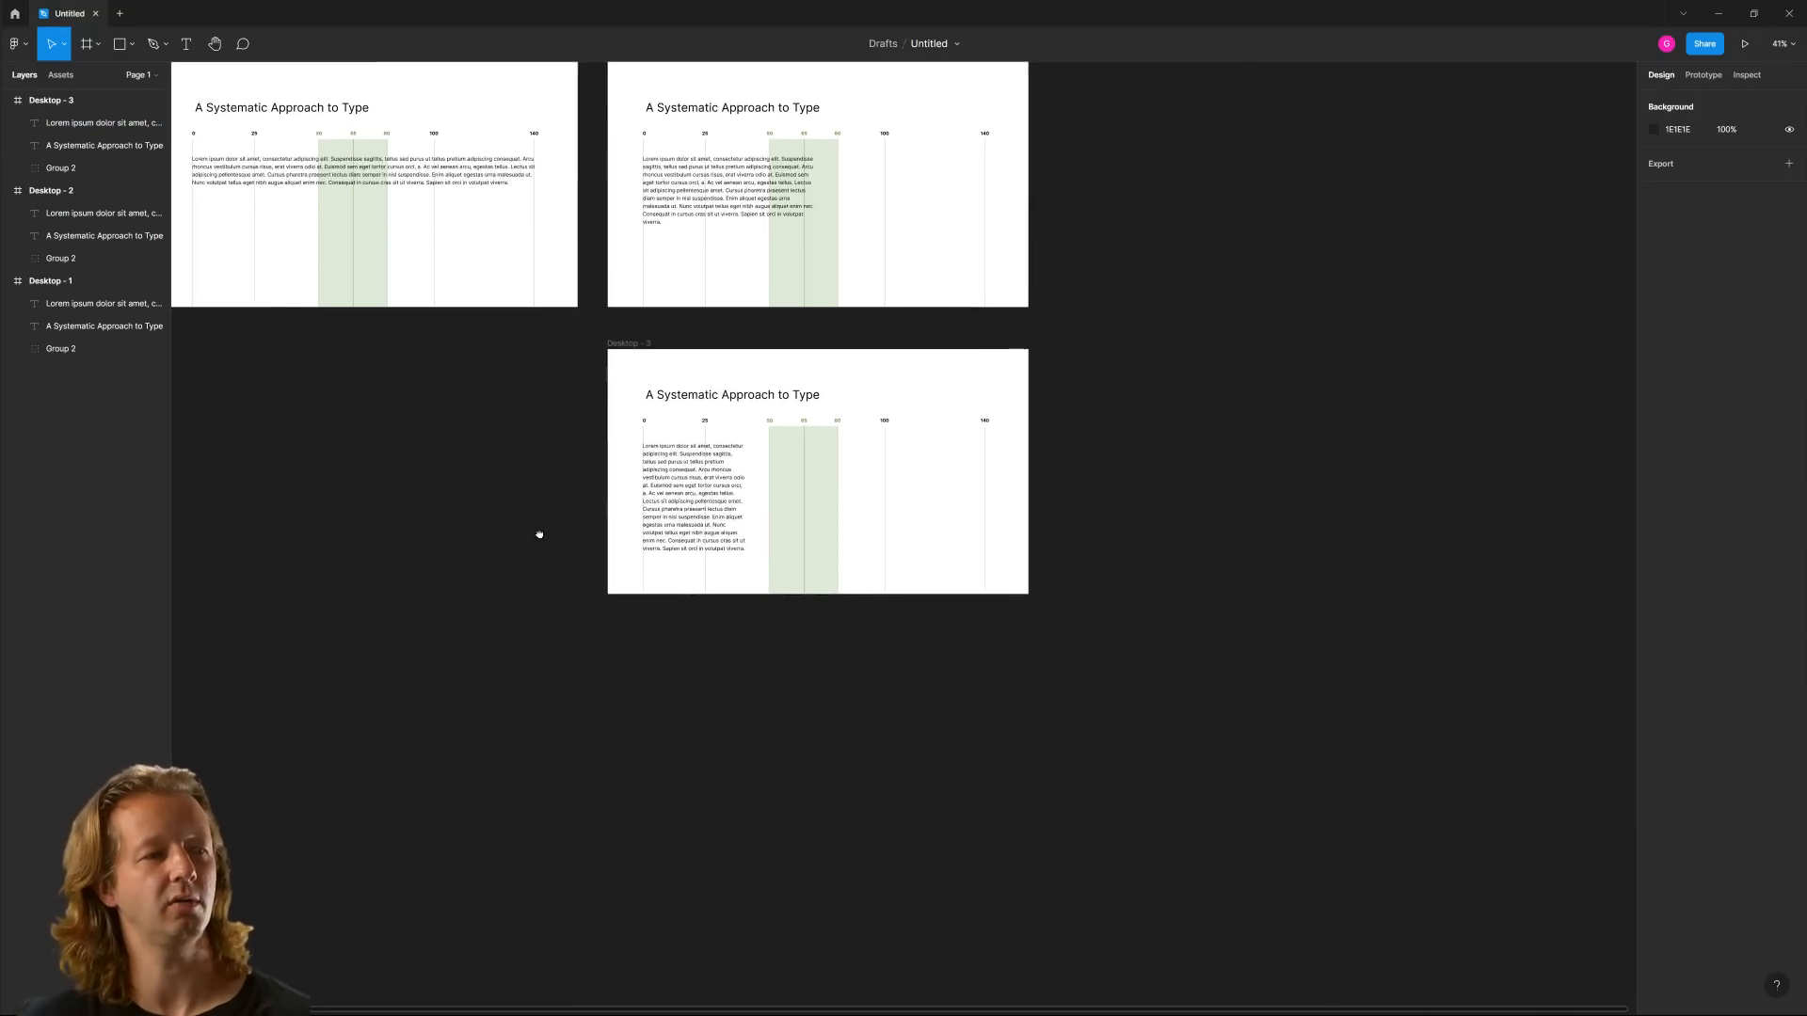
{"action": "scroll", "coordinate": [720, 619], "scroll_direction": "up", "scroll_amount": 5}
{"action": "double_click", "coordinate": [906, 592]}
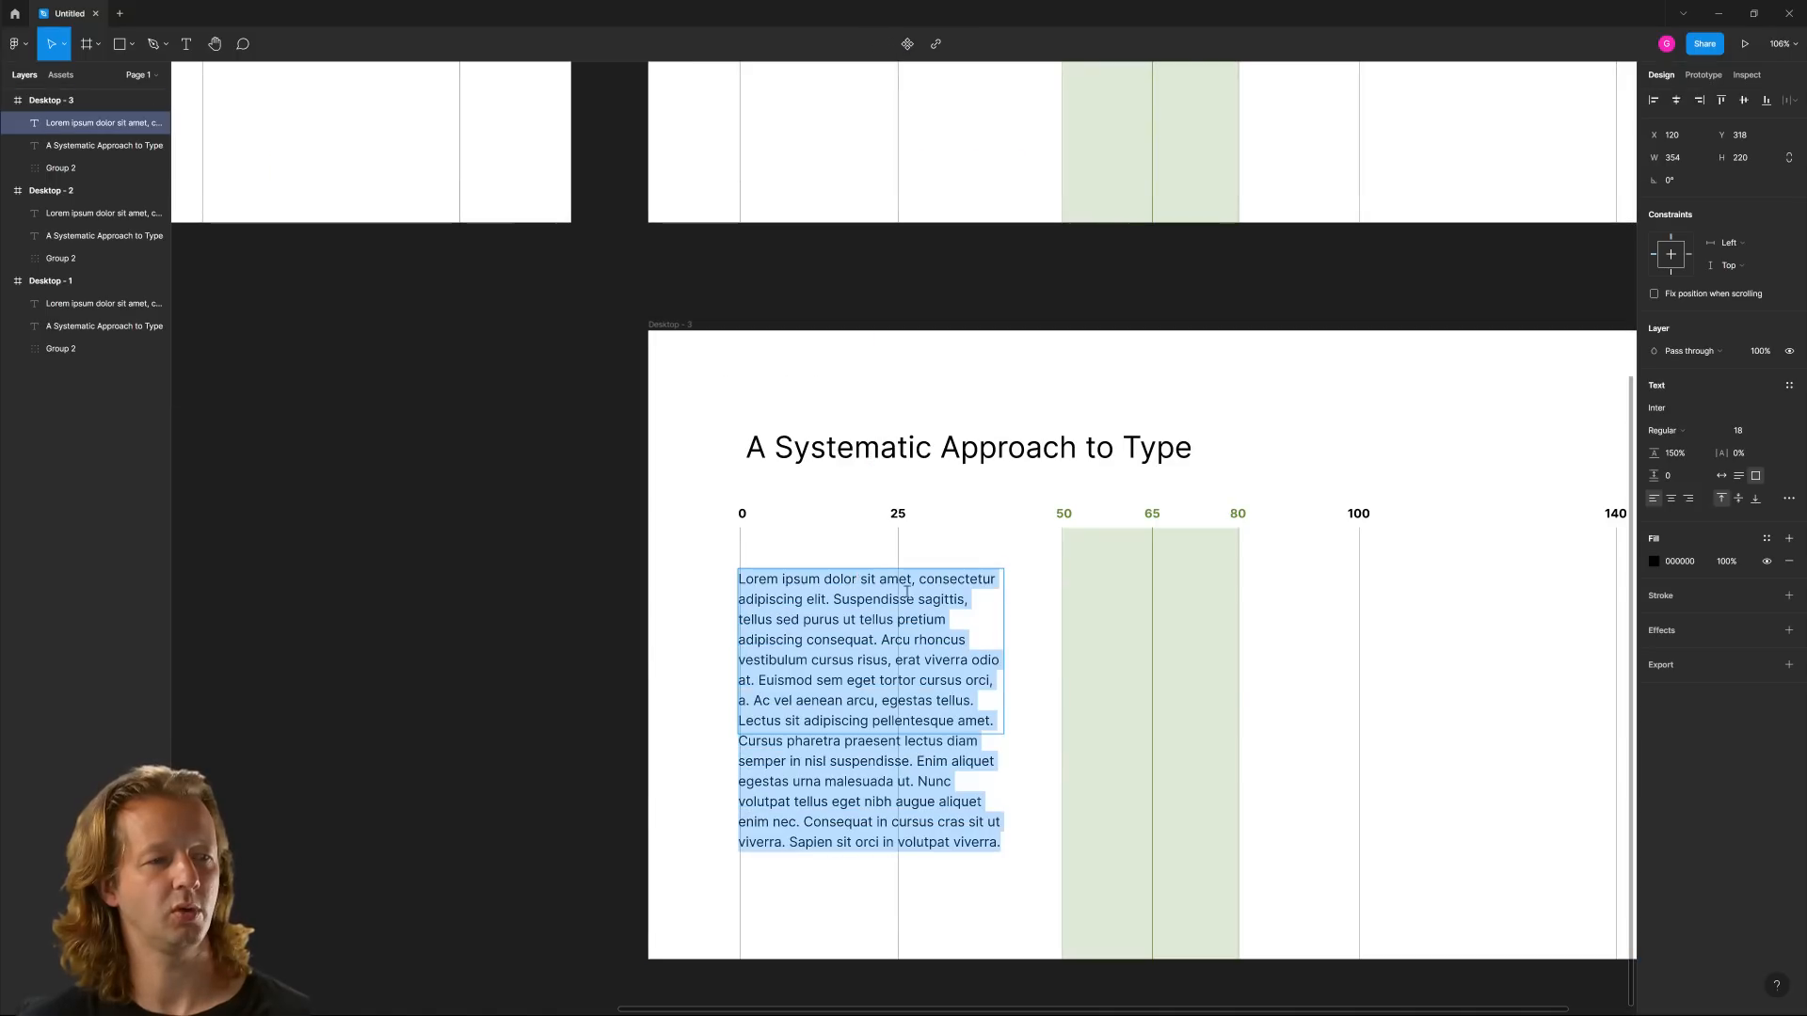
{"action": "left_click", "coordinate": [913, 595]}
{"action": "left_click_drag", "start_coordinate": [974, 581], "coordinate": [718, 589]}
{"action": "right_click", "coordinate": [532, 516]}
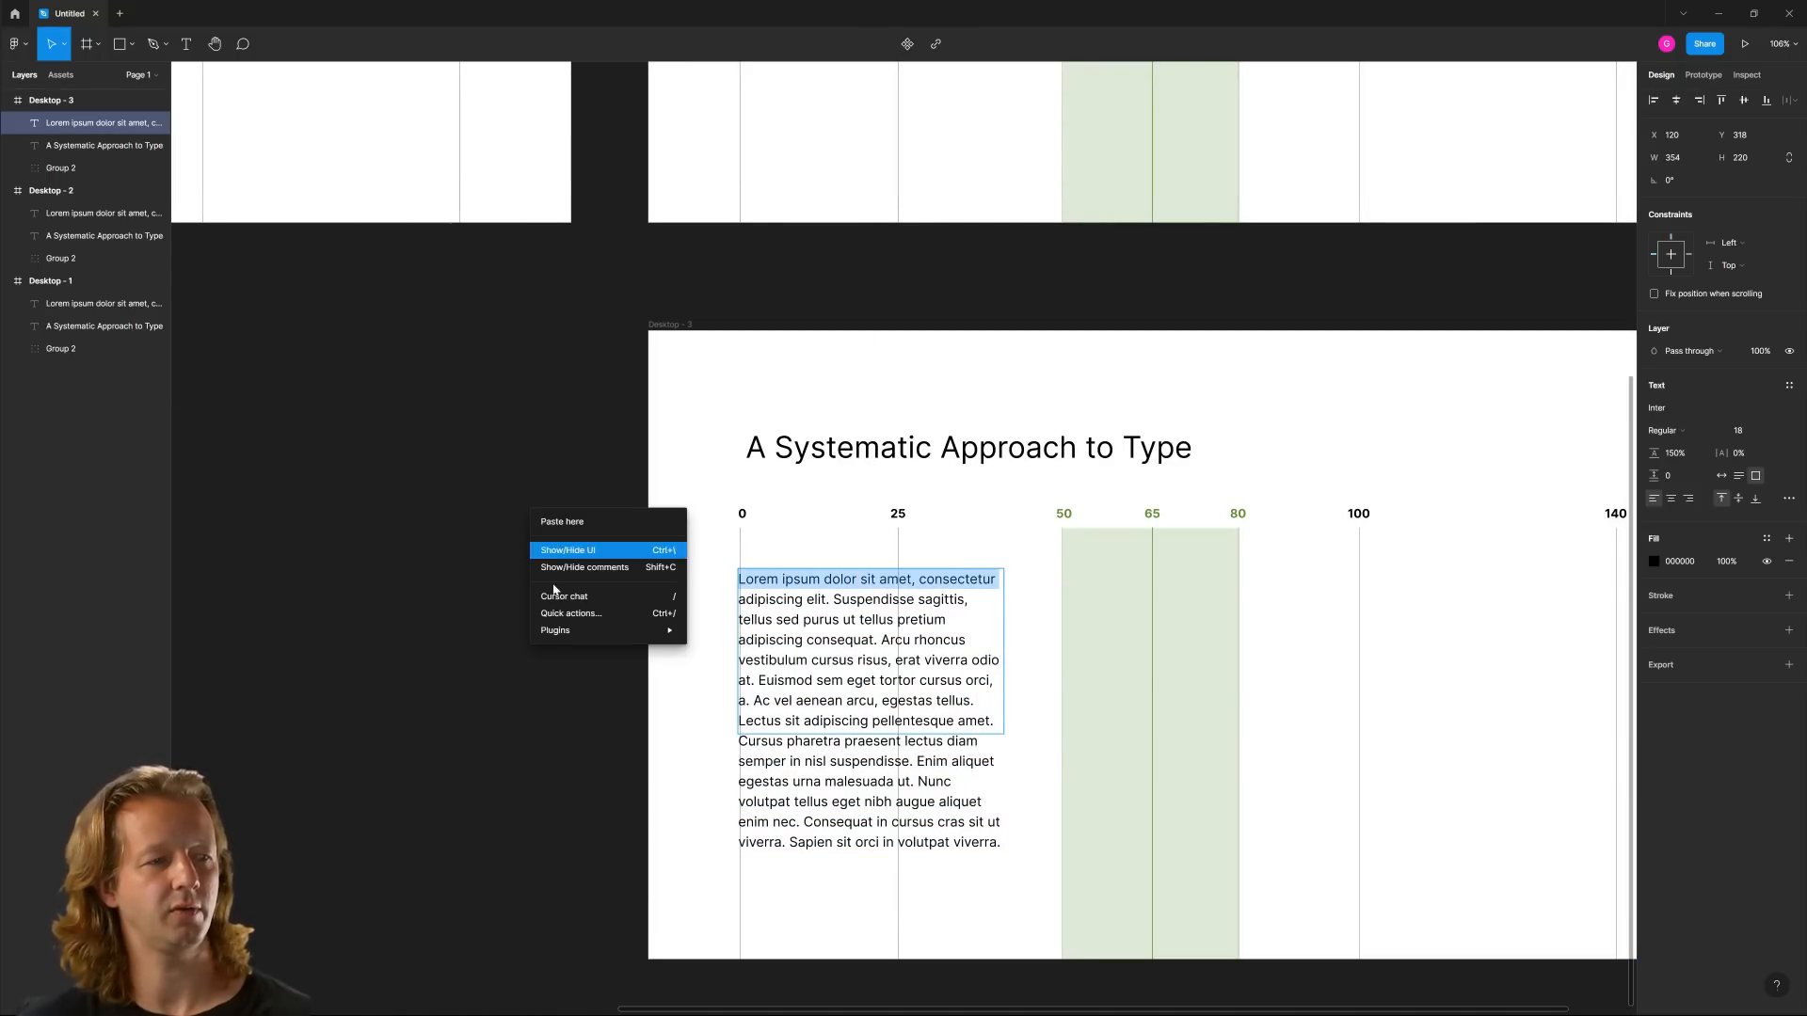
{"action": "mouse_move", "coordinate": [605, 629]}
{"action": "left_click", "coordinate": [758, 486]}
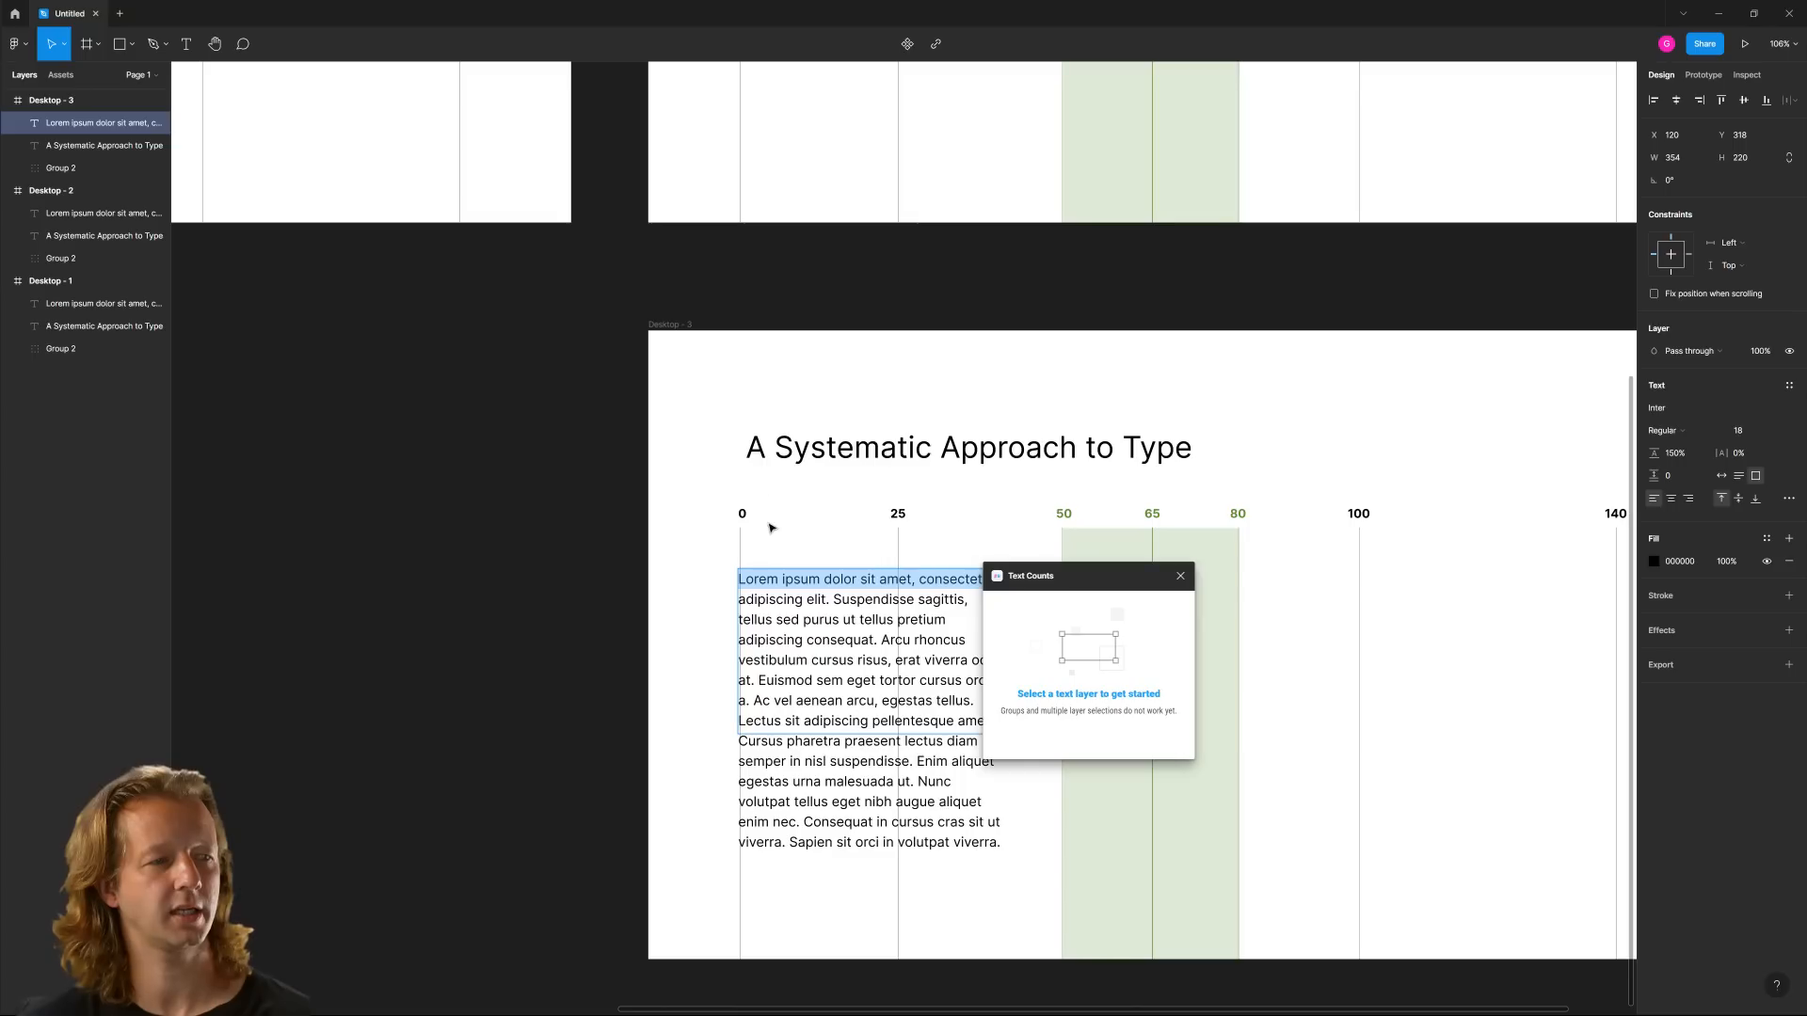
{"action": "left_click", "coordinate": [866, 595]}
{"action": "left_click_drag", "start_coordinate": [988, 585], "coordinate": [735, 579]}
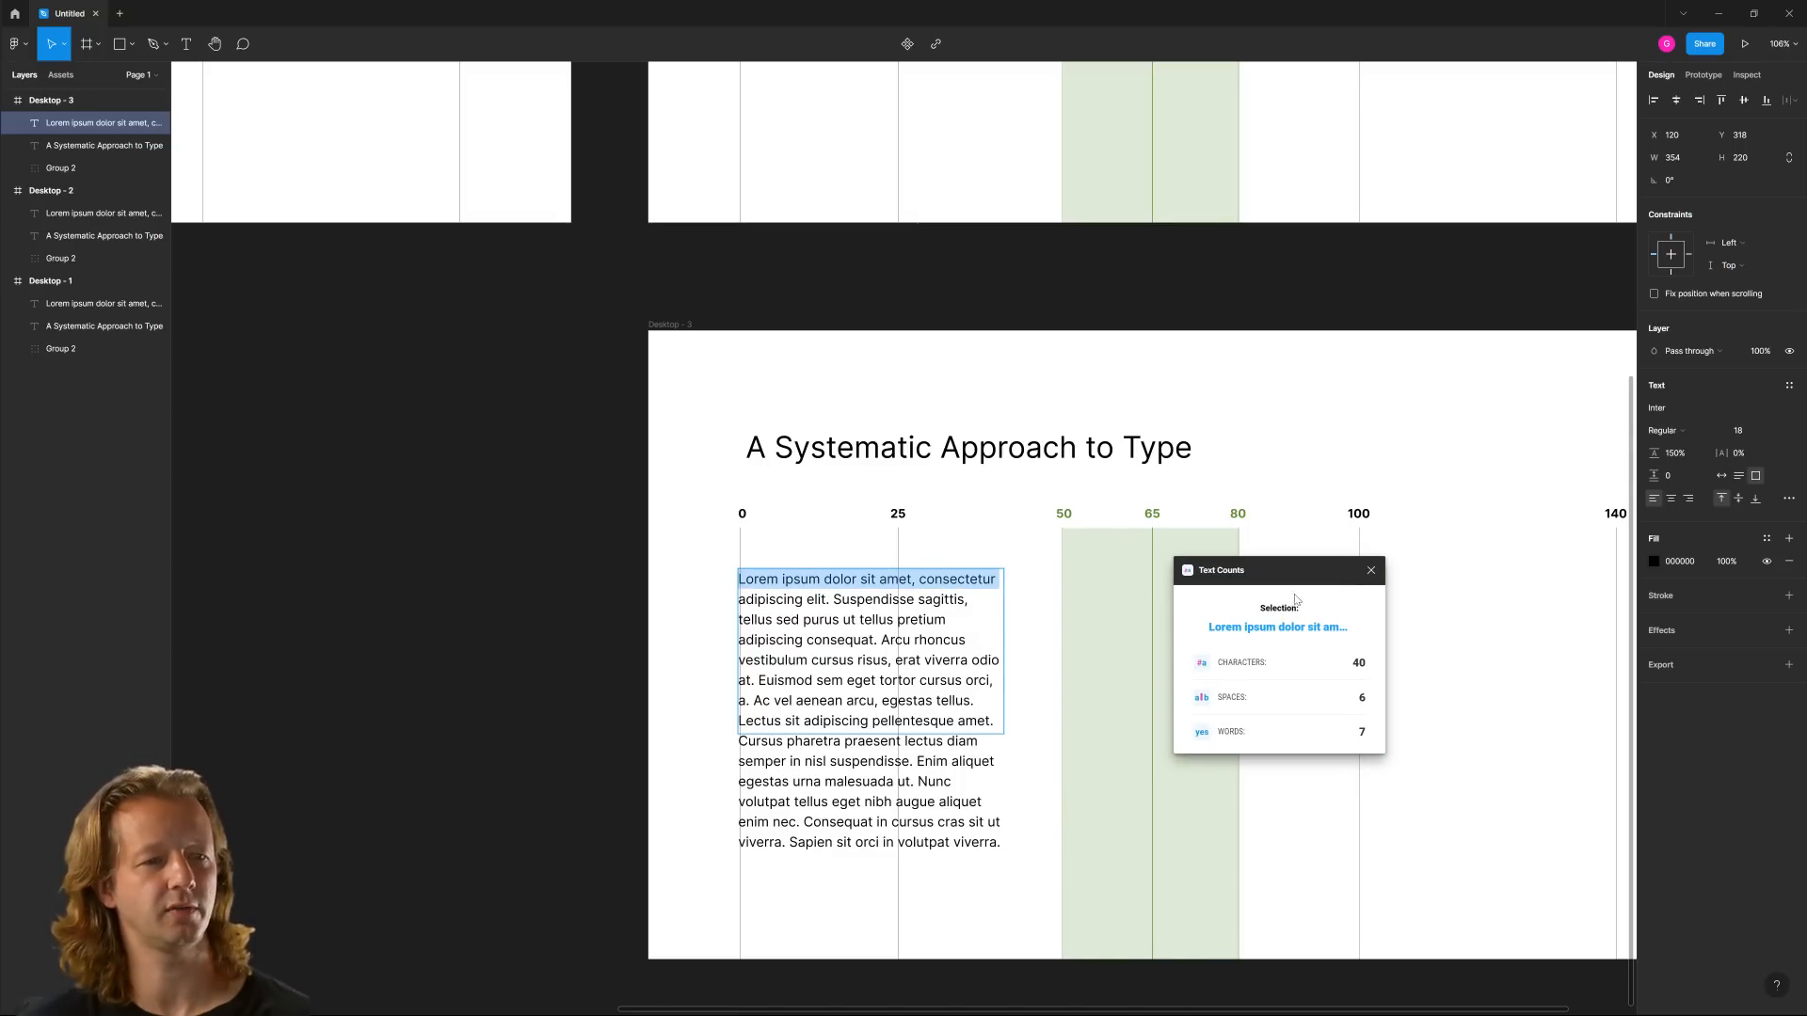
{"action": "left_click", "coordinate": [1370, 572]}
{"action": "key", "text": "Escape"}
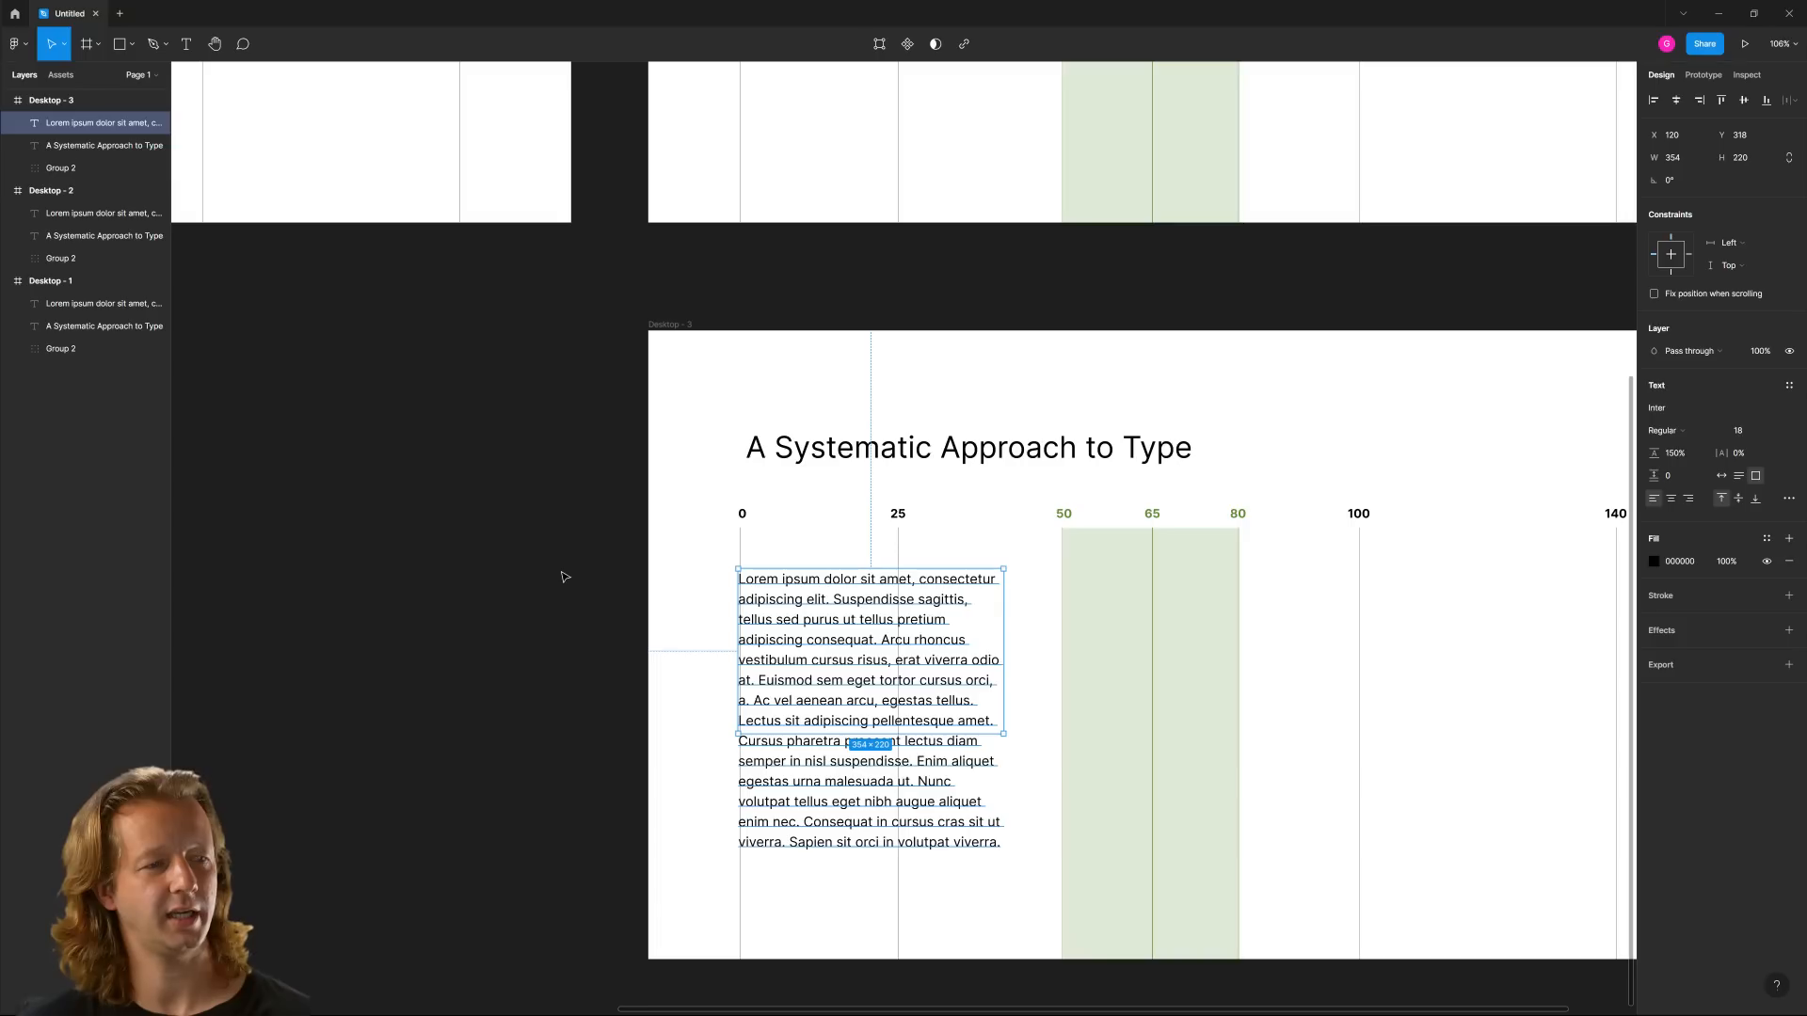
Narrow the Desktop - 3 paragraph's text box further, to about 311 wide
{"action": "left_click_drag", "start_coordinate": [970, 624], "coordinate": [971, 624]}
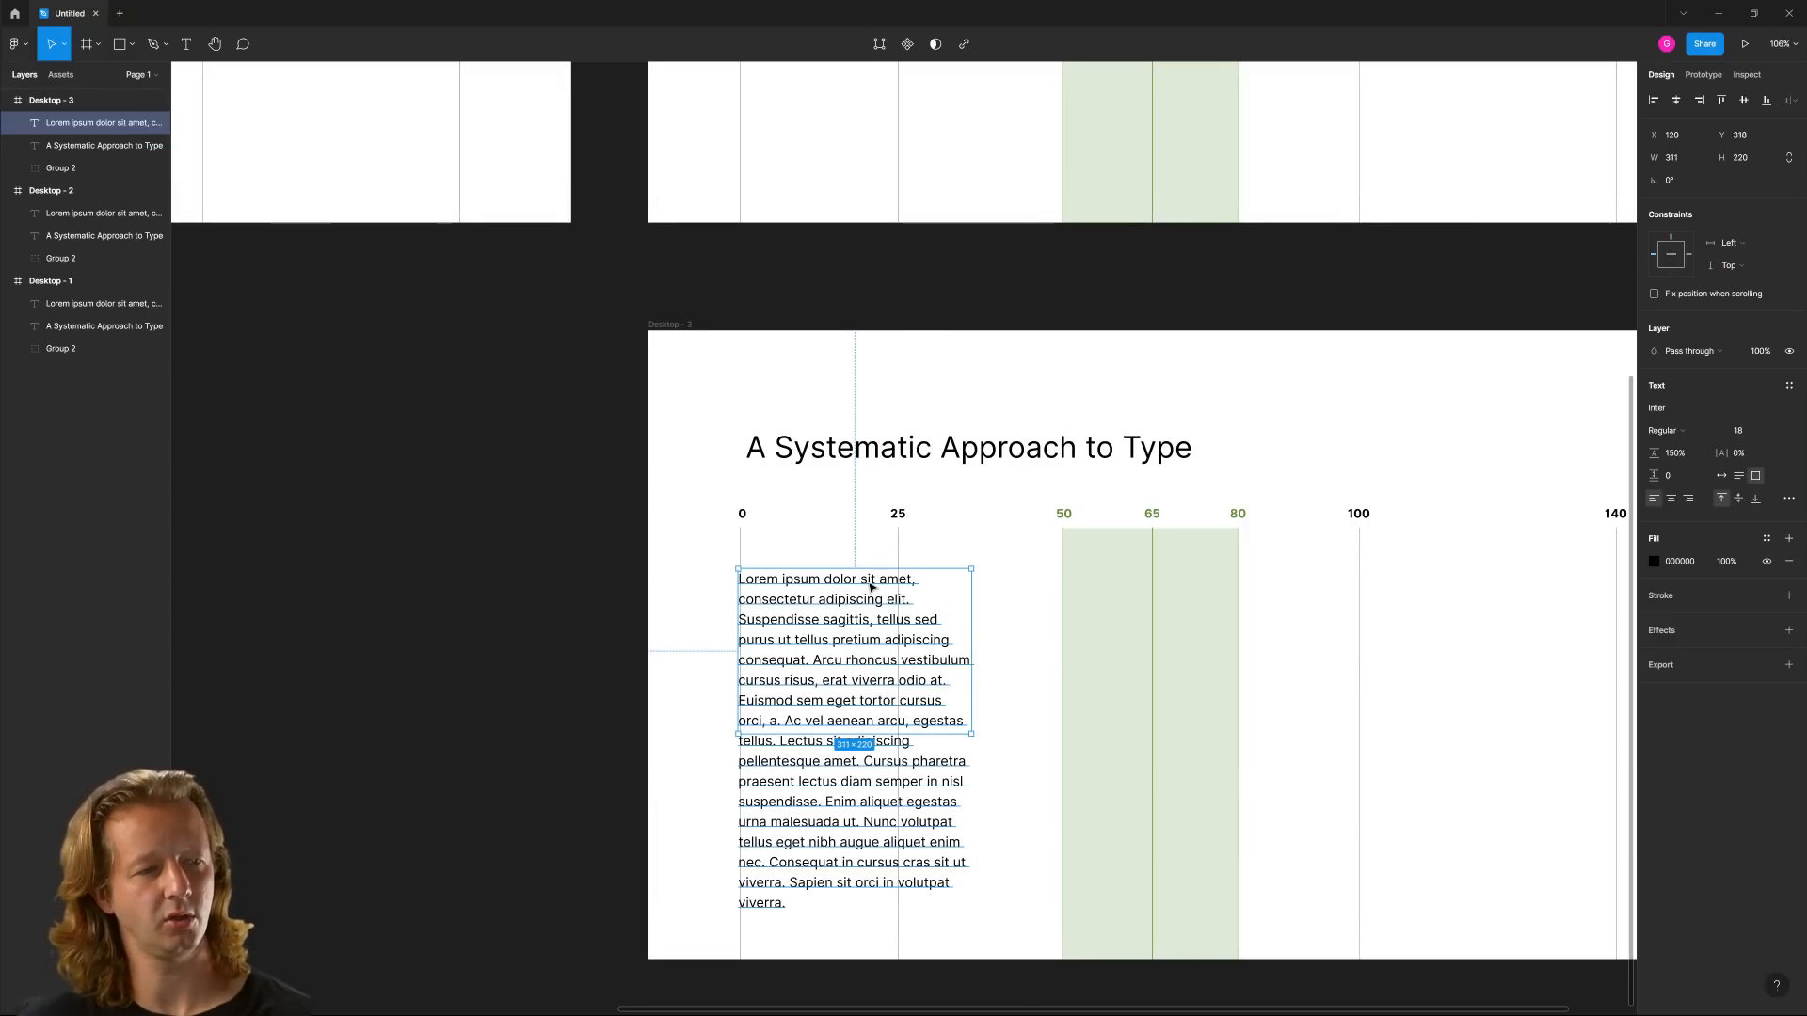
{"action": "double_click", "coordinate": [904, 583]}
{"action": "left_click", "coordinate": [653, 625]}
{"action": "left_click", "coordinate": [652, 628]}
{"action": "left_click", "coordinate": [827, 619]}
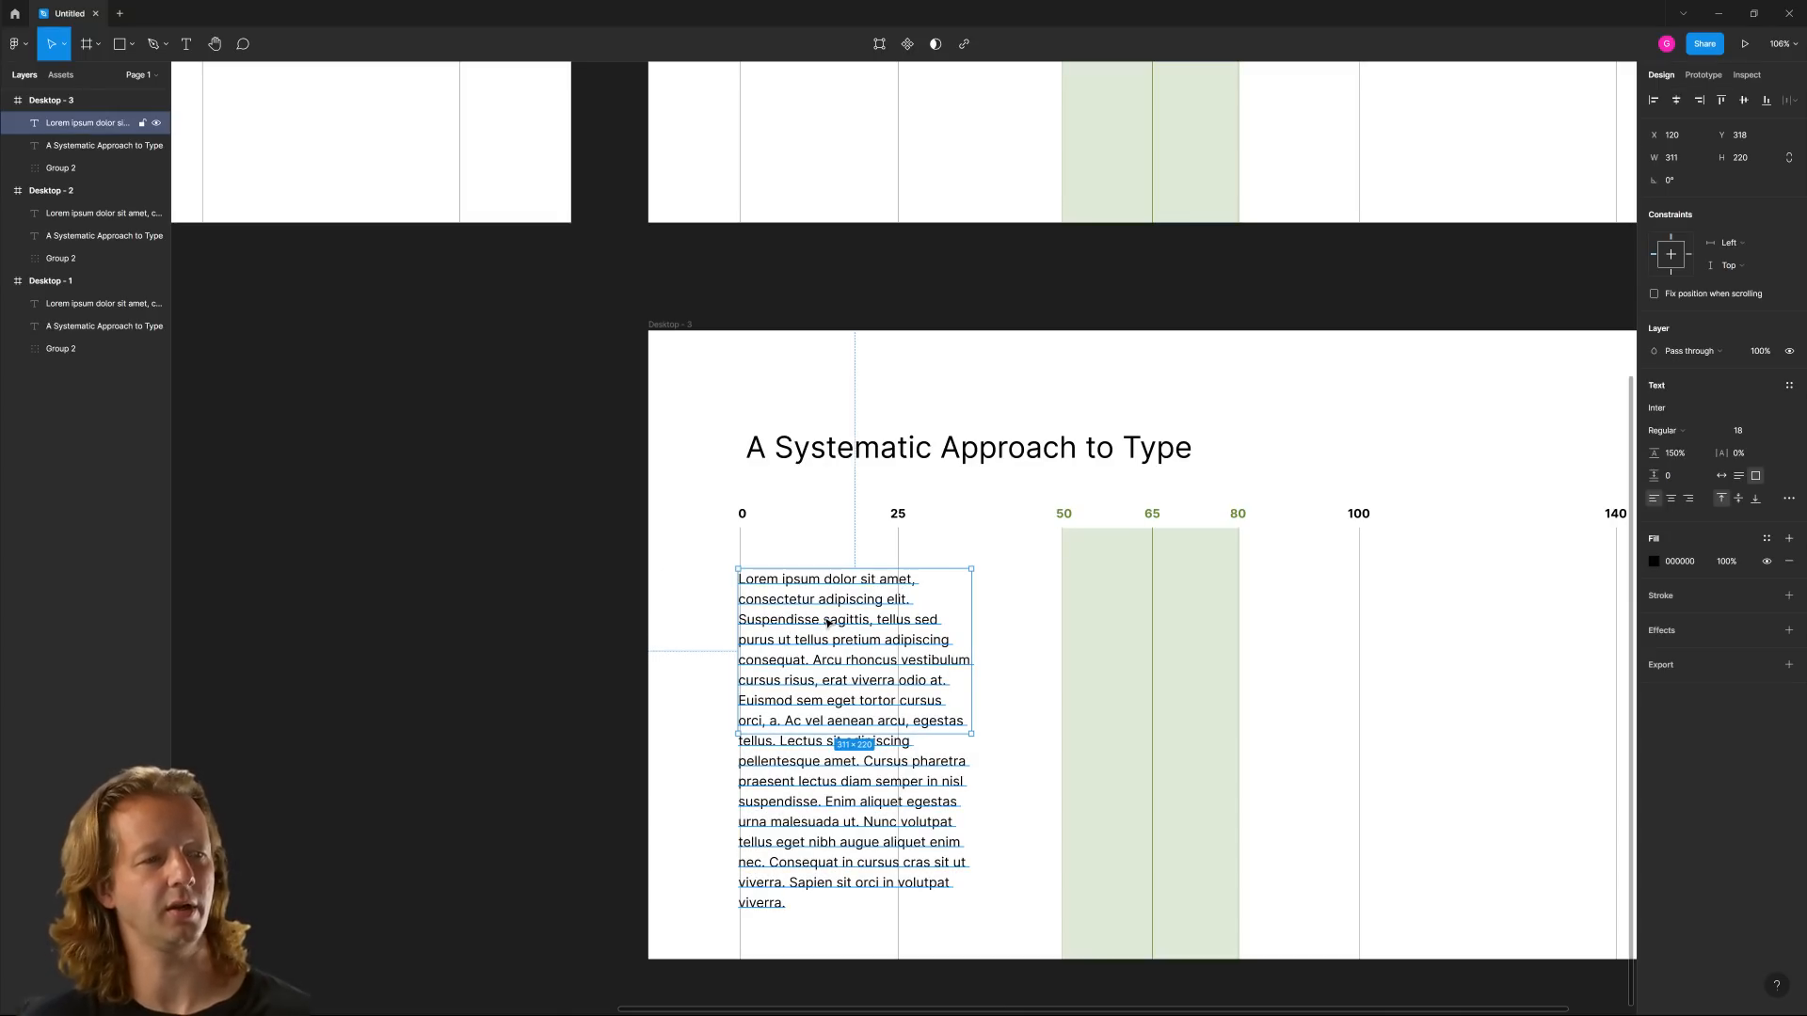
Duplicate the Desktop - 2 frame with its 594-wide paragraph and place the copy directly to its right
{"action": "scroll", "coordinate": [1092, 536], "scroll_direction": "down", "scroll_amount": 4}
{"action": "left_click_drag", "start_coordinate": [1106, 650], "coordinate": [816, 940]}
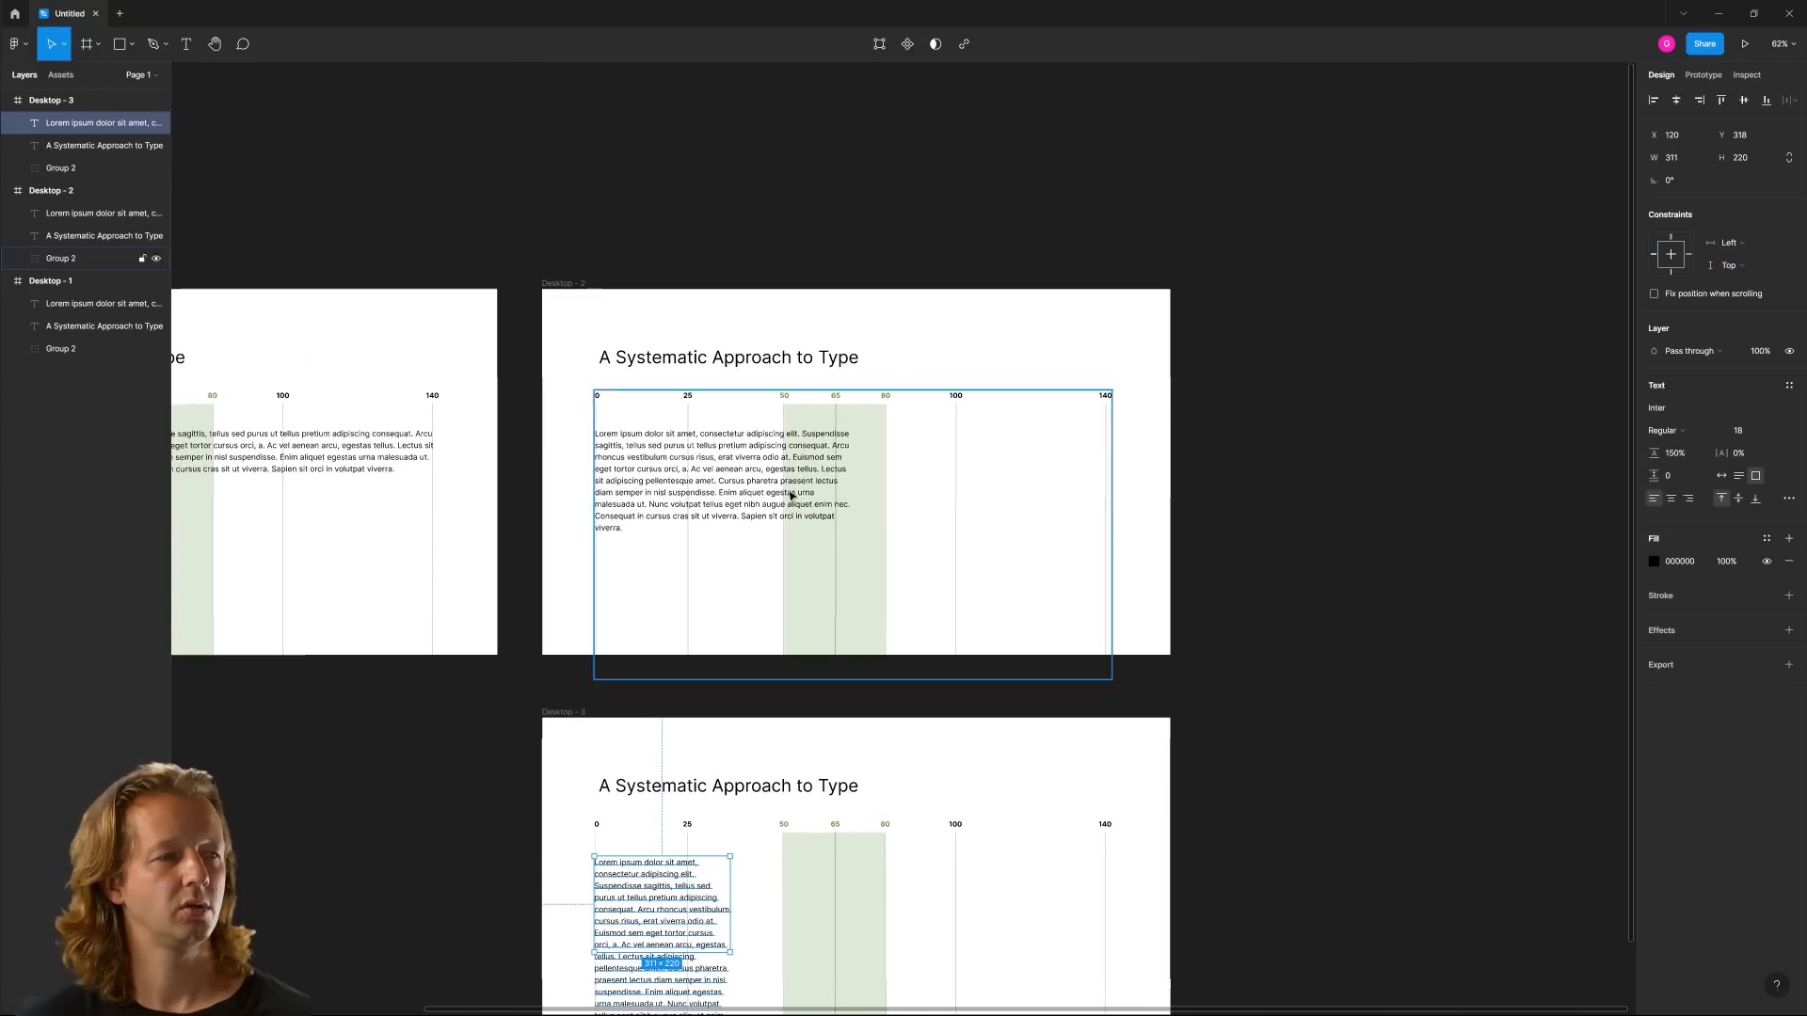
{"action": "left_click", "coordinate": [787, 499]}
{"action": "left_click", "coordinate": [686, 229]}
{"action": "left_click_drag", "start_coordinate": [686, 230], "coordinate": [1179, 205]}
{"action": "left_click", "coordinate": [1176, 202]}
{"action": "left_click_drag", "start_coordinate": [1177, 200], "coordinate": [670, 217]}
Hide the character-count guide group in the Desktop - 4 frame
{"action": "scroll", "coordinate": [943, 471], "scroll_direction": "up", "scroll_amount": 4}
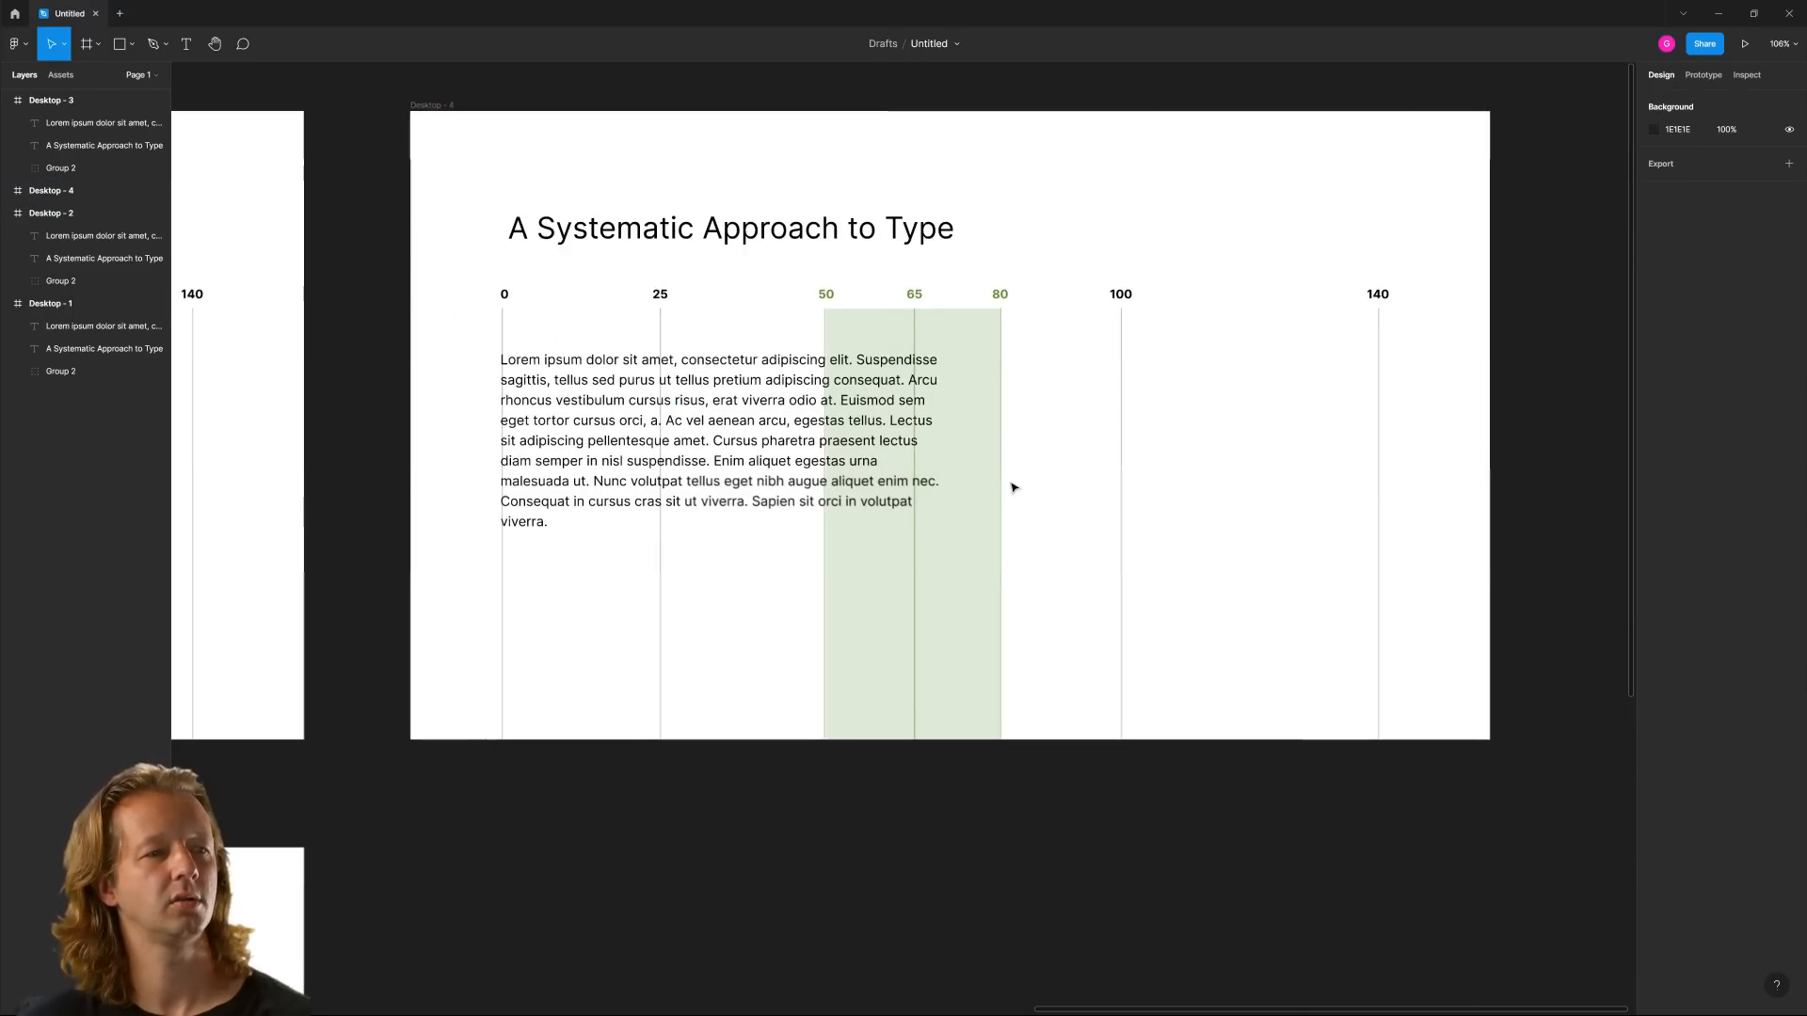
{"action": "left_click", "coordinate": [899, 319]}
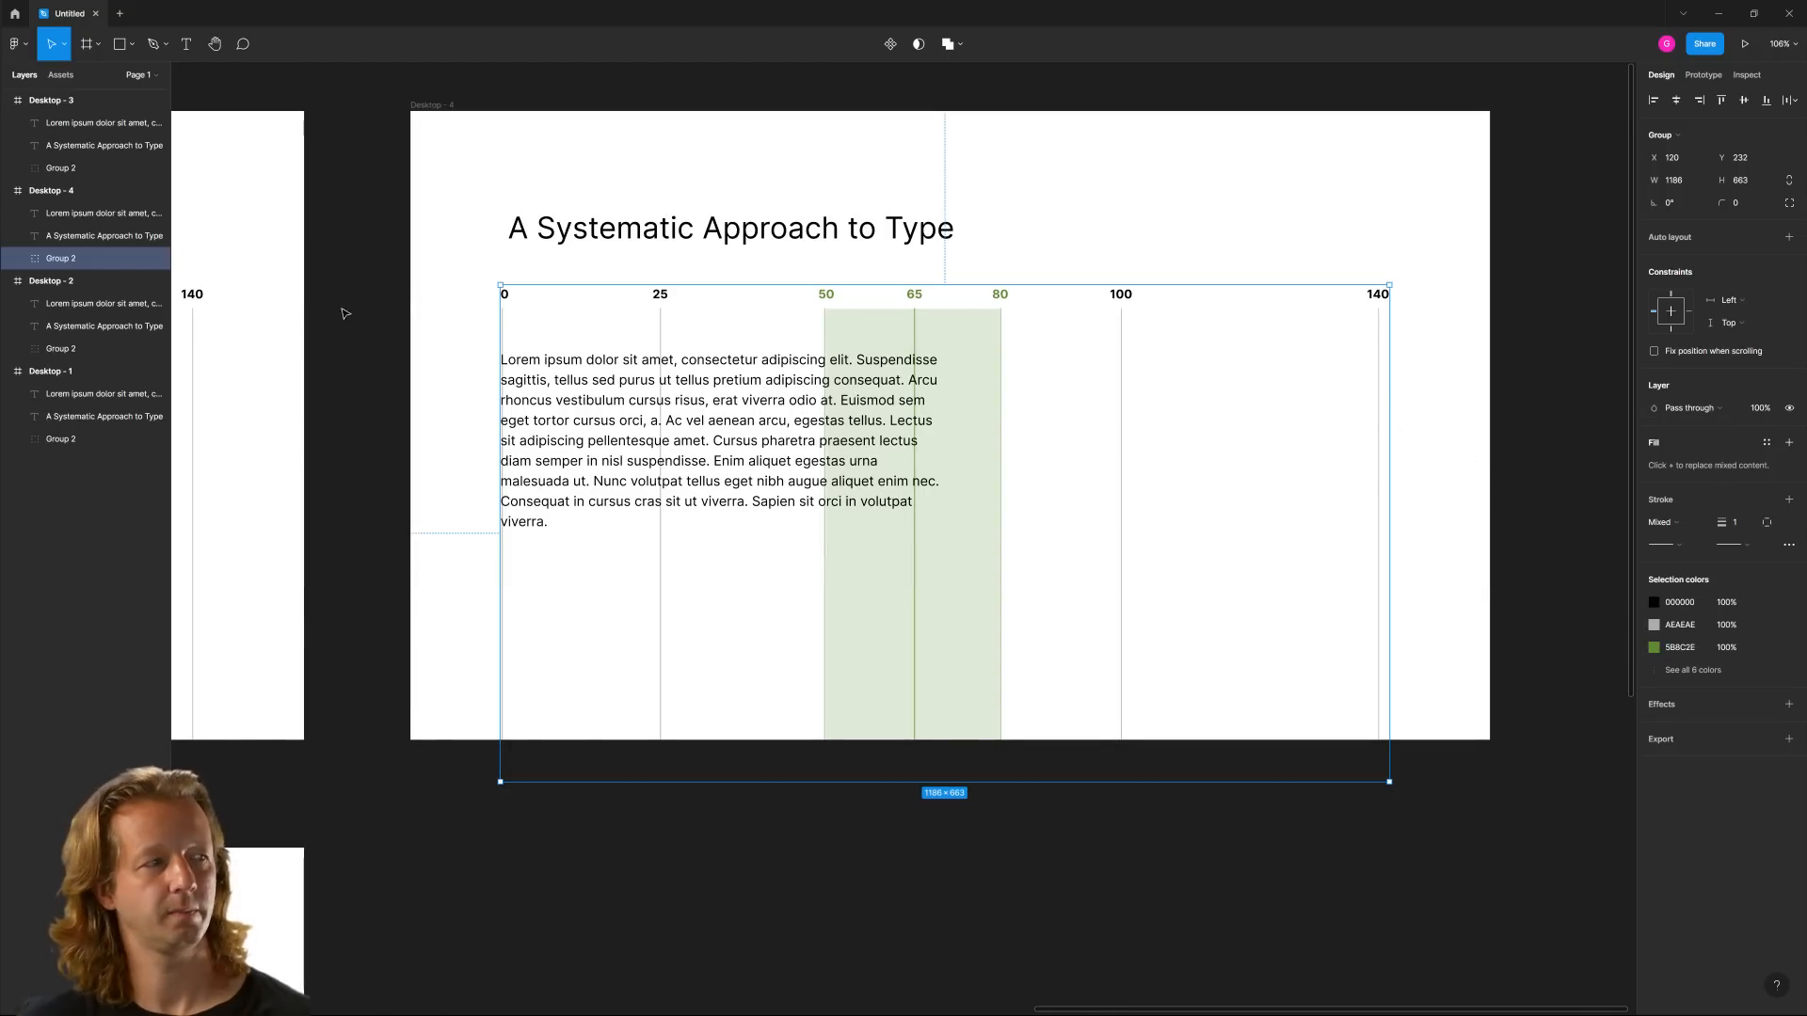
{"action": "left_click", "coordinate": [157, 260]}
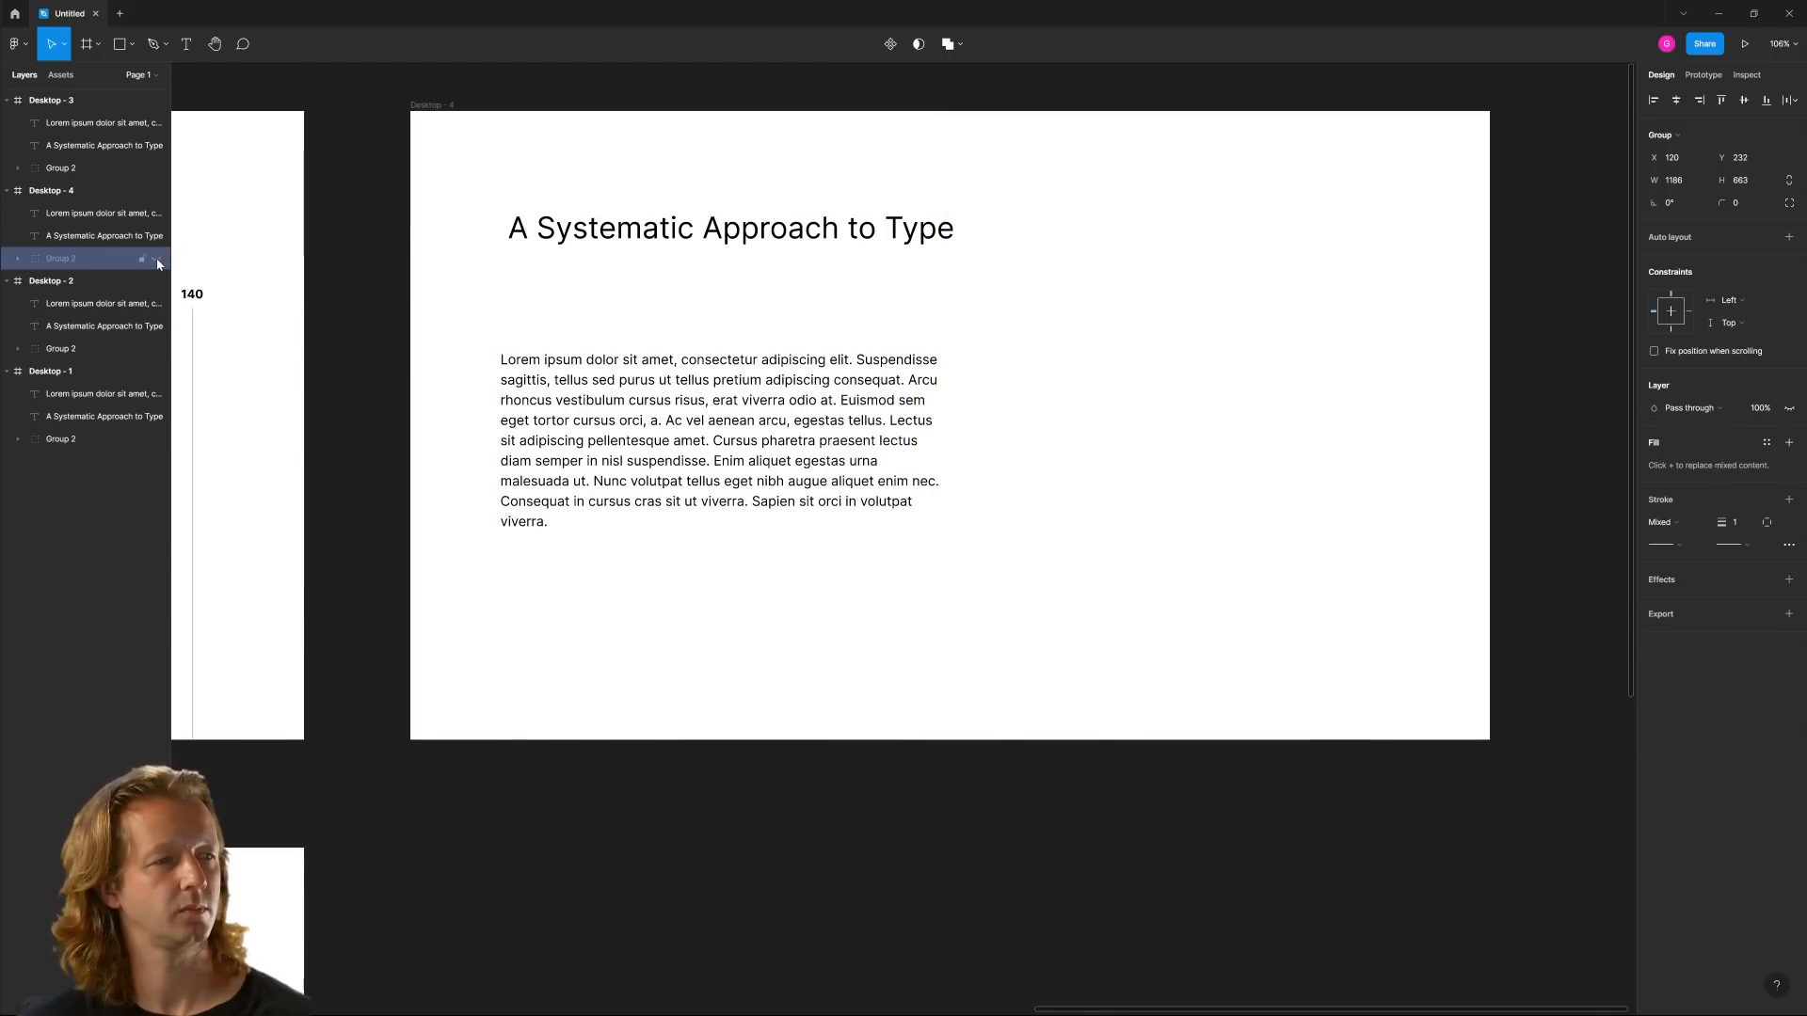
{"action": "left_click", "coordinate": [1070, 313]}
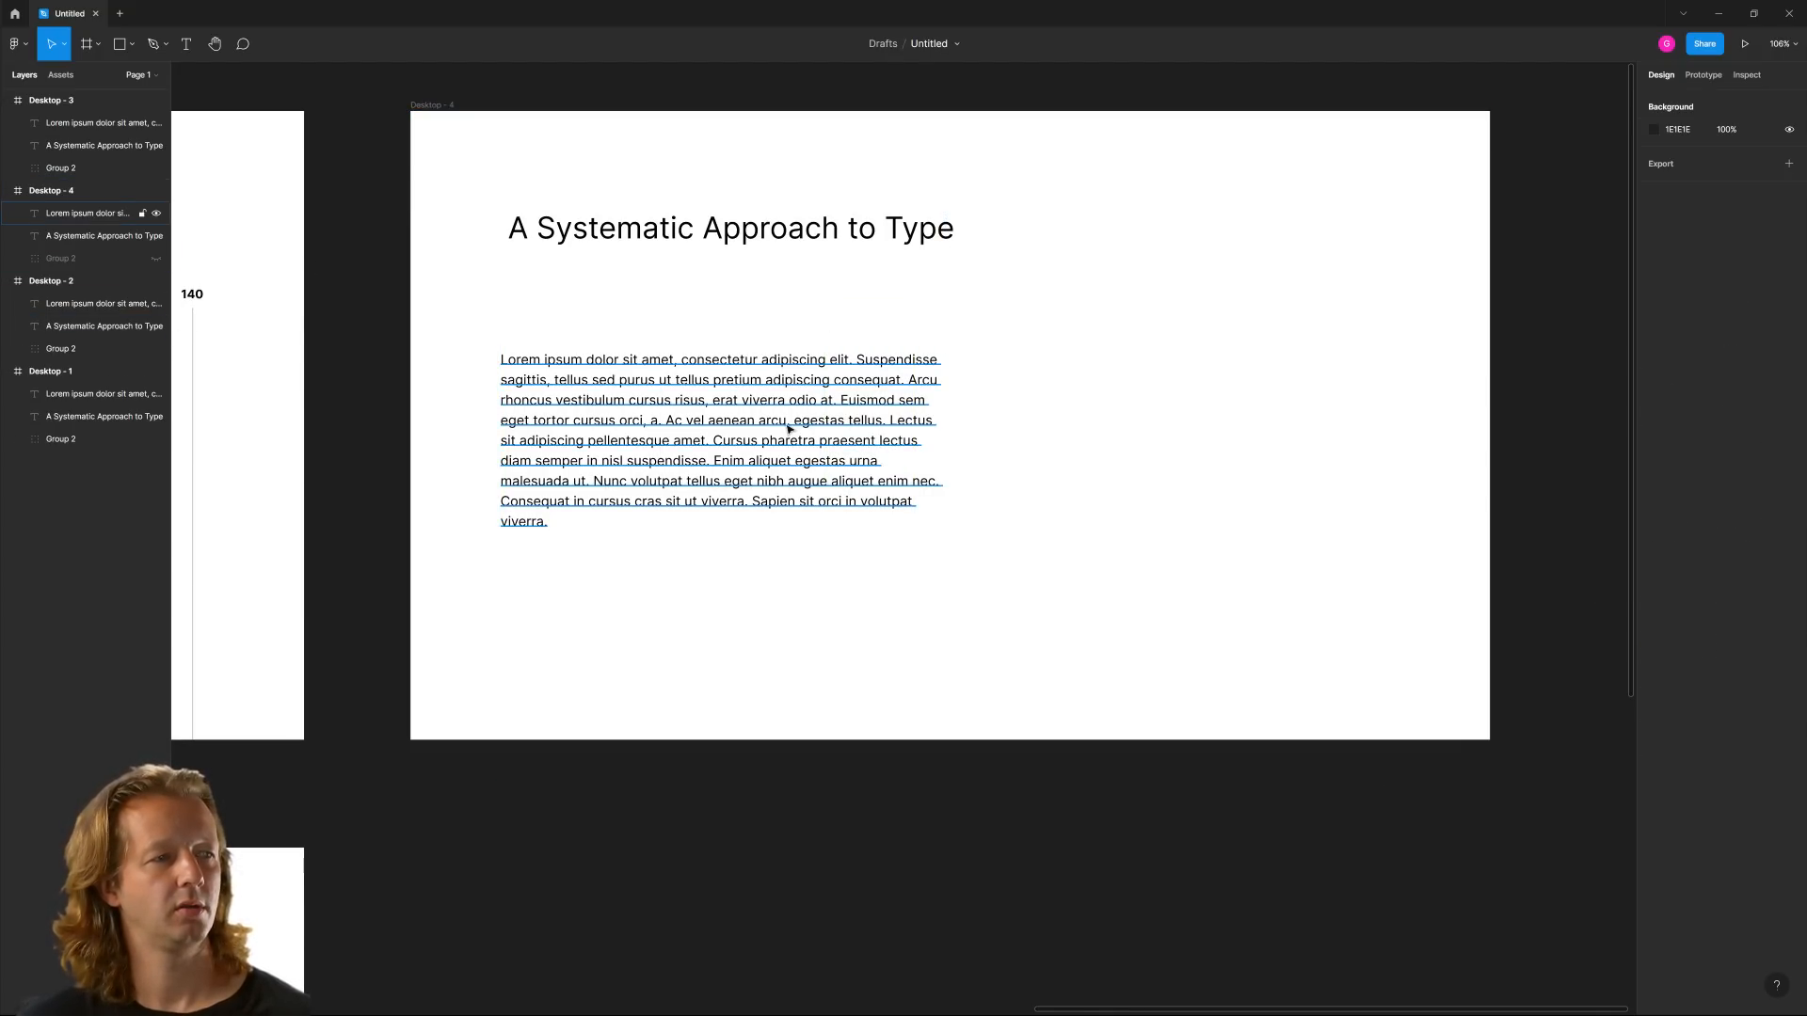
Move the Desktop - 4 paragraph straight up, closer to the heading
{"action": "left_click_drag", "start_coordinate": [927, 437], "coordinate": [927, 403]}
{"action": "left_click", "coordinate": [1192, 440]}
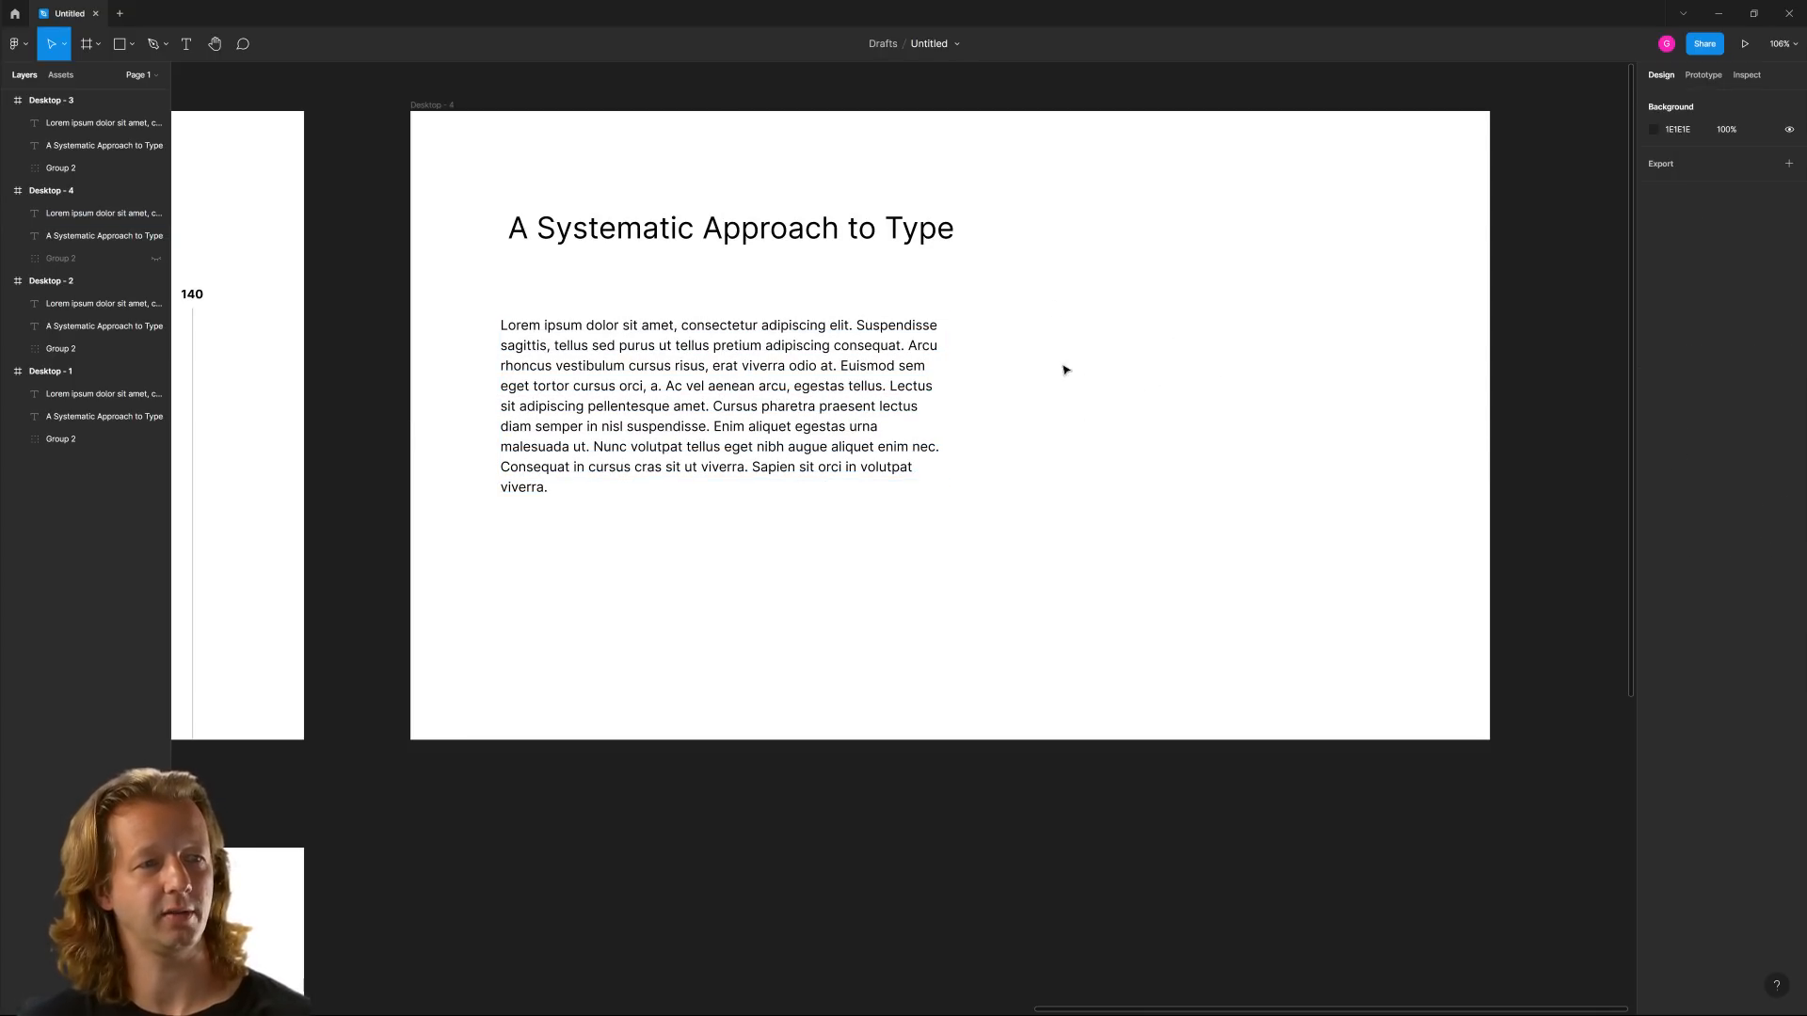
{"action": "left_click_drag", "start_coordinate": [1097, 285], "coordinate": [1259, 548]}
{"action": "scroll", "coordinate": [1068, 420], "scroll_direction": "down", "scroll_amount": 3}
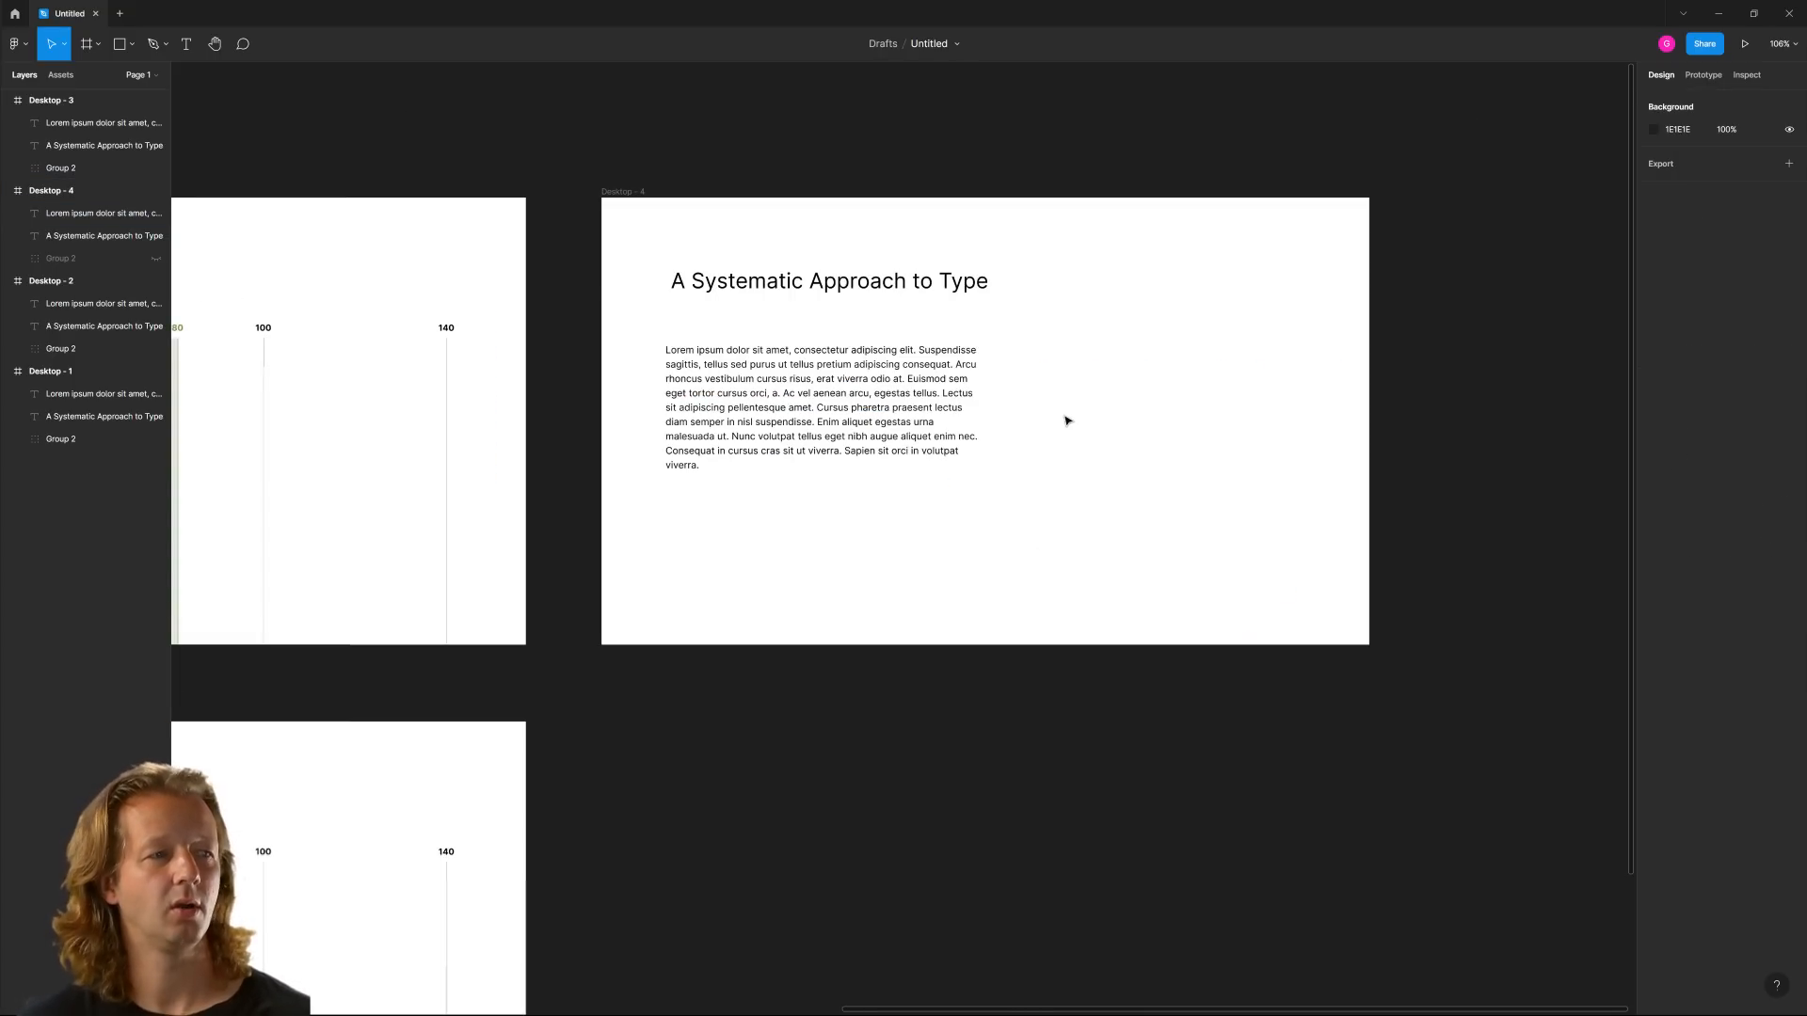
Nudge the Desktop - 4 heading left so its left edge roughly lines up with the paragraph's
{"action": "scroll", "coordinate": [1109, 415], "scroll_direction": "down", "scroll_amount": 3}
{"action": "left_click", "coordinate": [778, 432]}
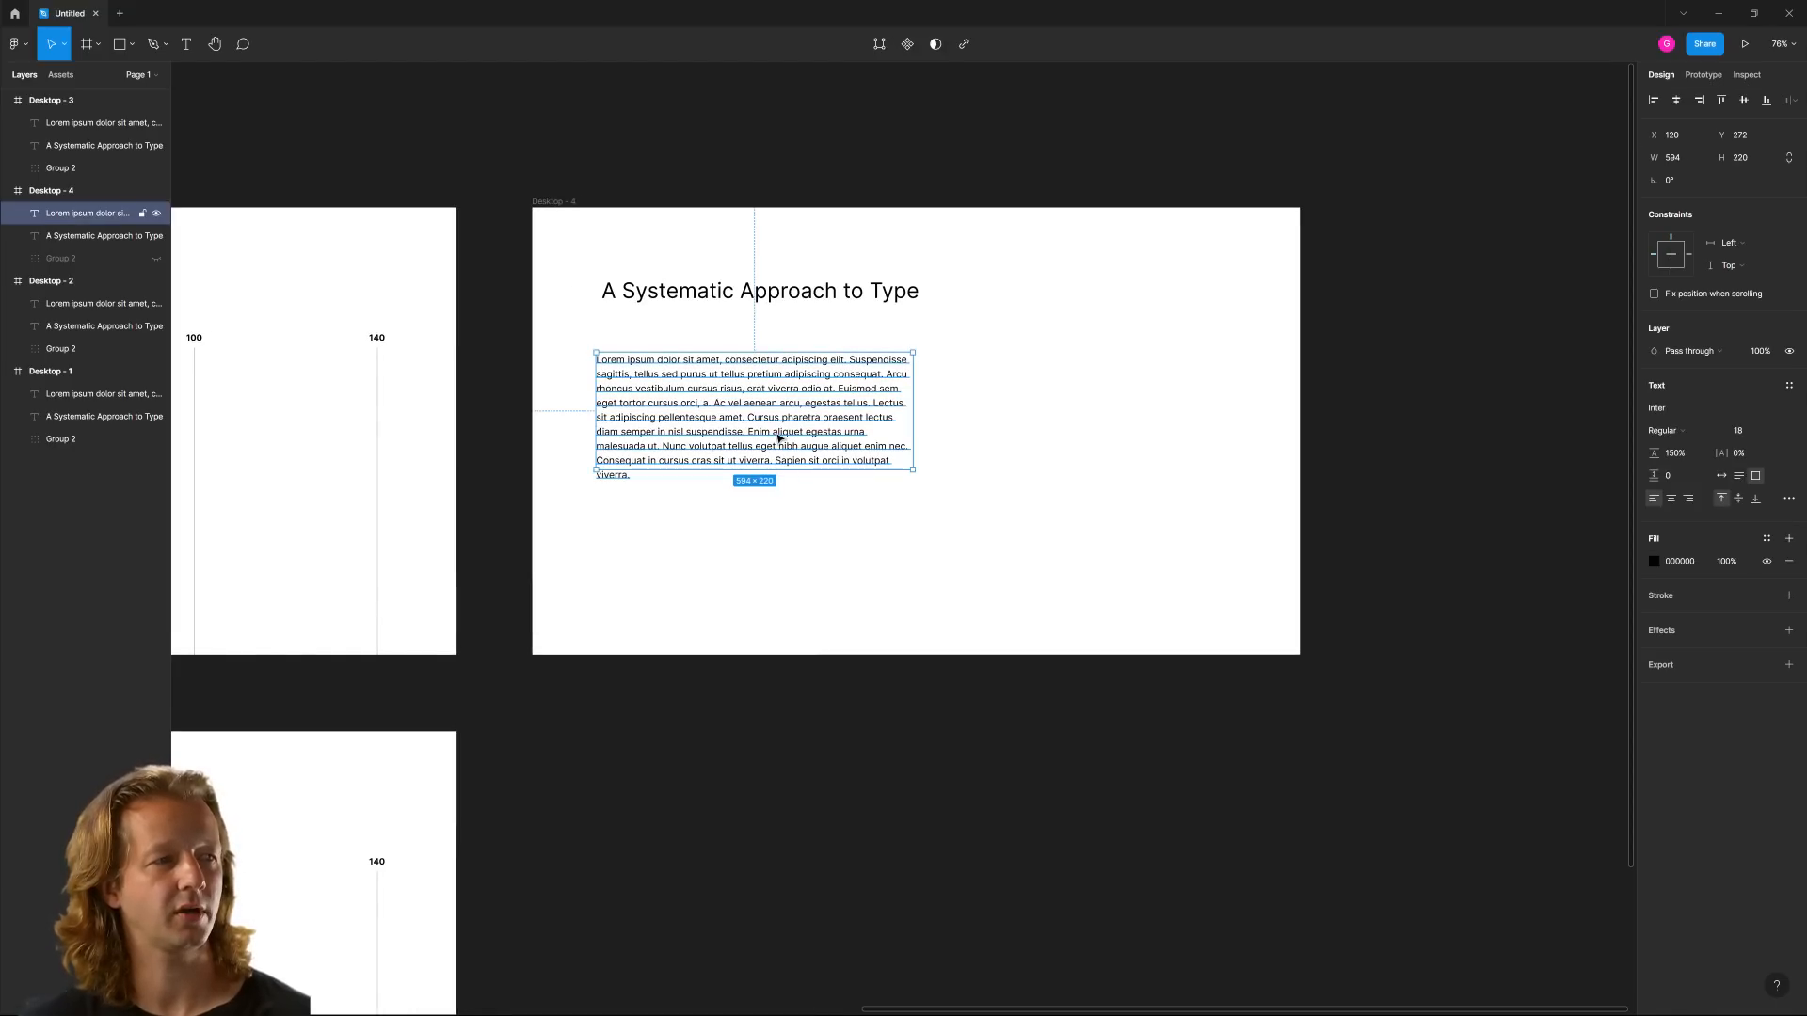
{"action": "left_click", "coordinate": [693, 296]}
{"action": "key", "text": "shift+Left"}
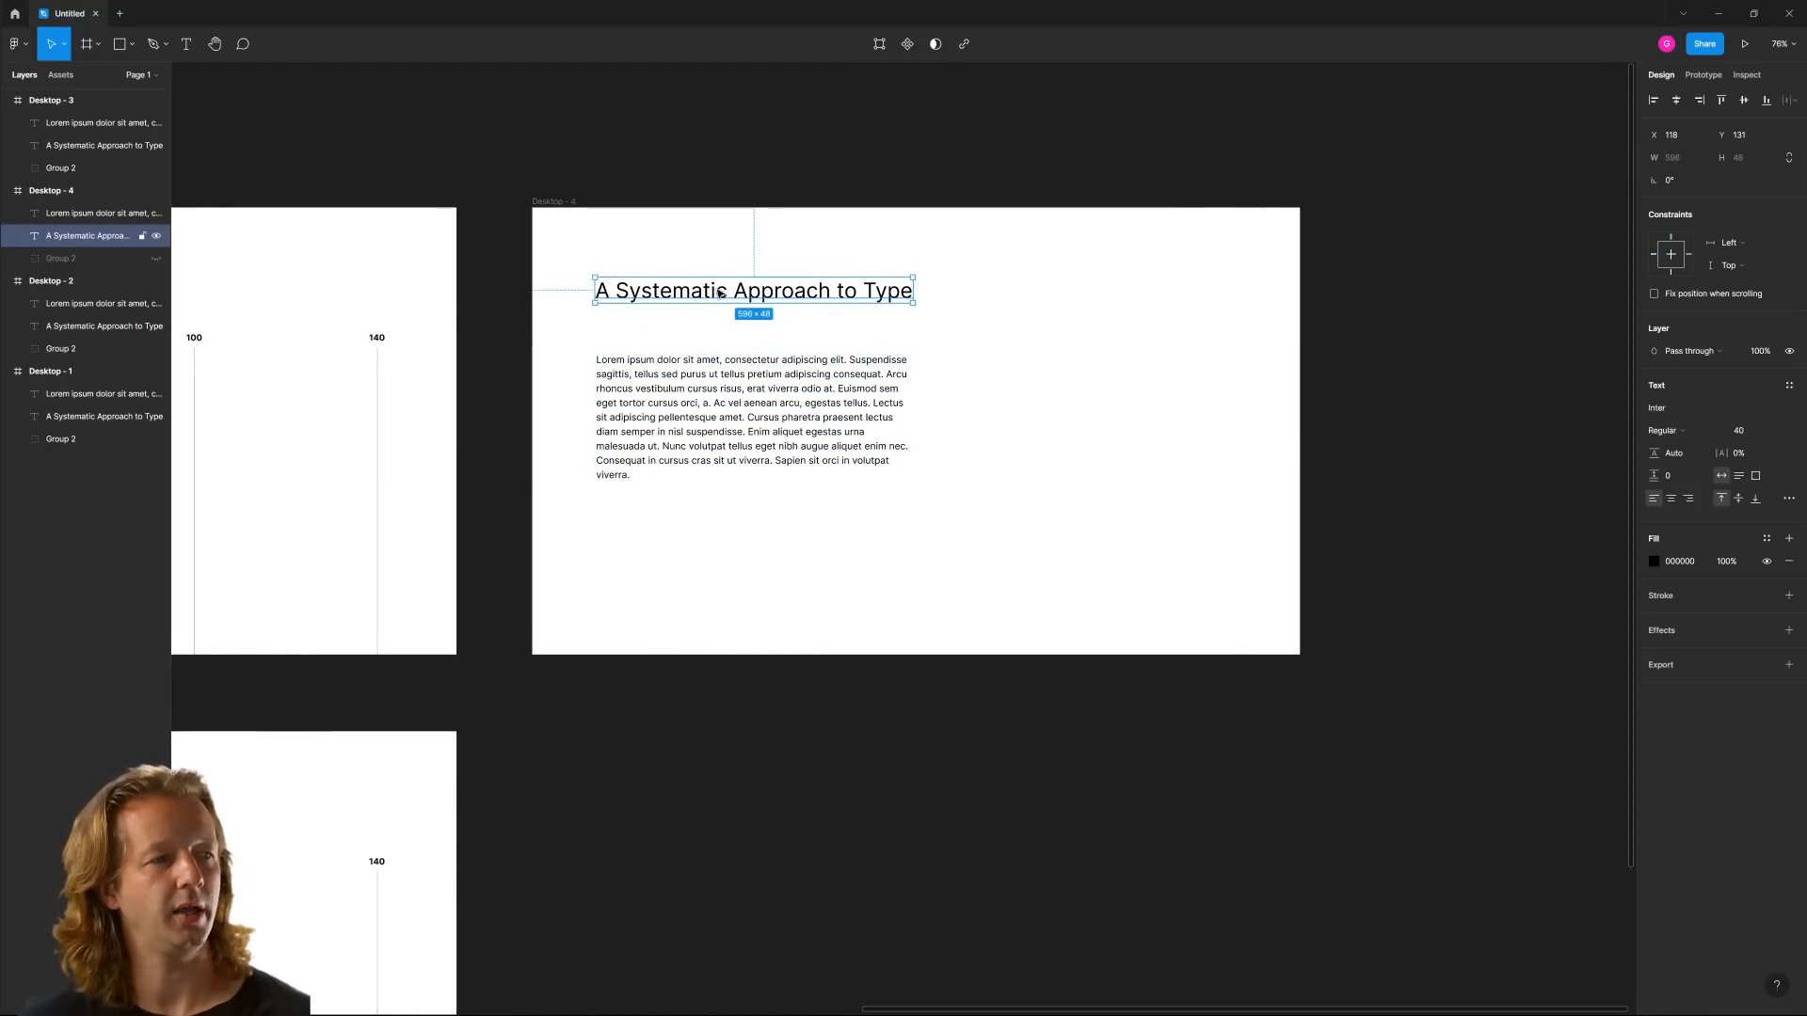
{"action": "left_click", "coordinate": [714, 252]}
Shift the Desktop - 4 paragraph right to about X 519 and draw a rectangle about 339 × 227 in the space beside it
{"action": "left_click_drag", "start_coordinate": [724, 408], "coordinate": [937, 408]}
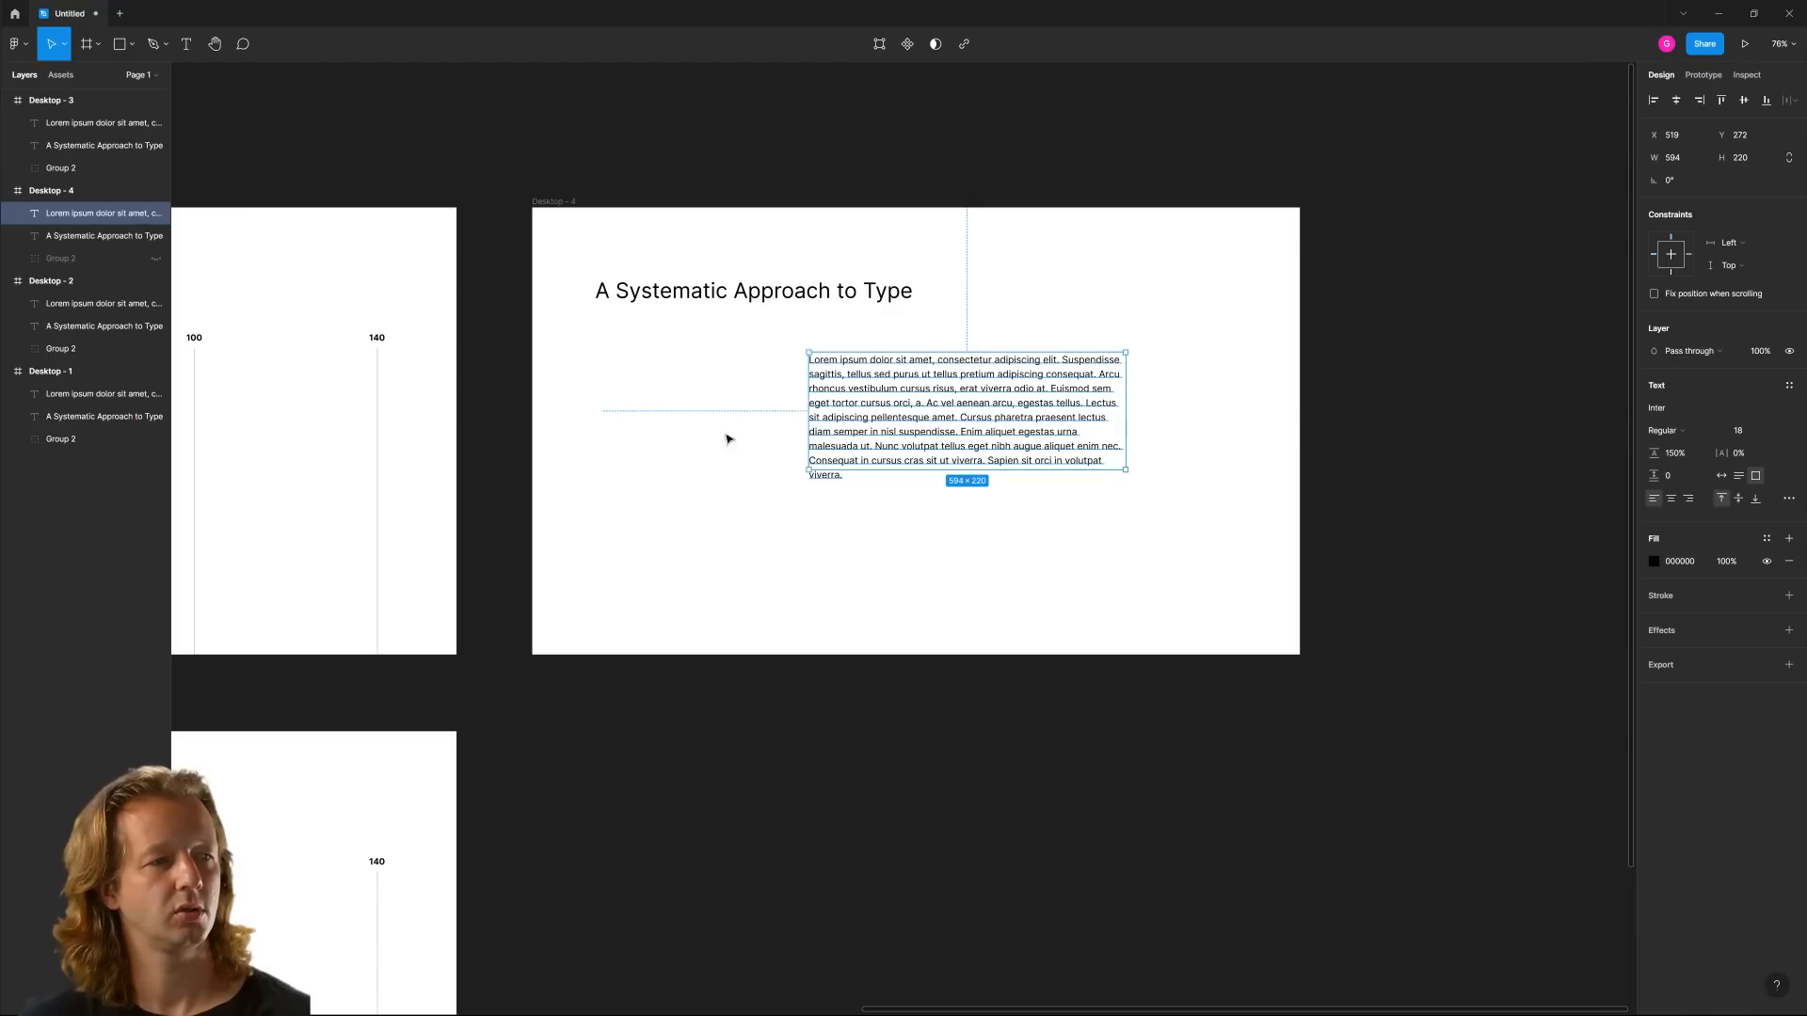
{"action": "left_click", "coordinate": [706, 439]}
{"action": "key", "text": "r"}
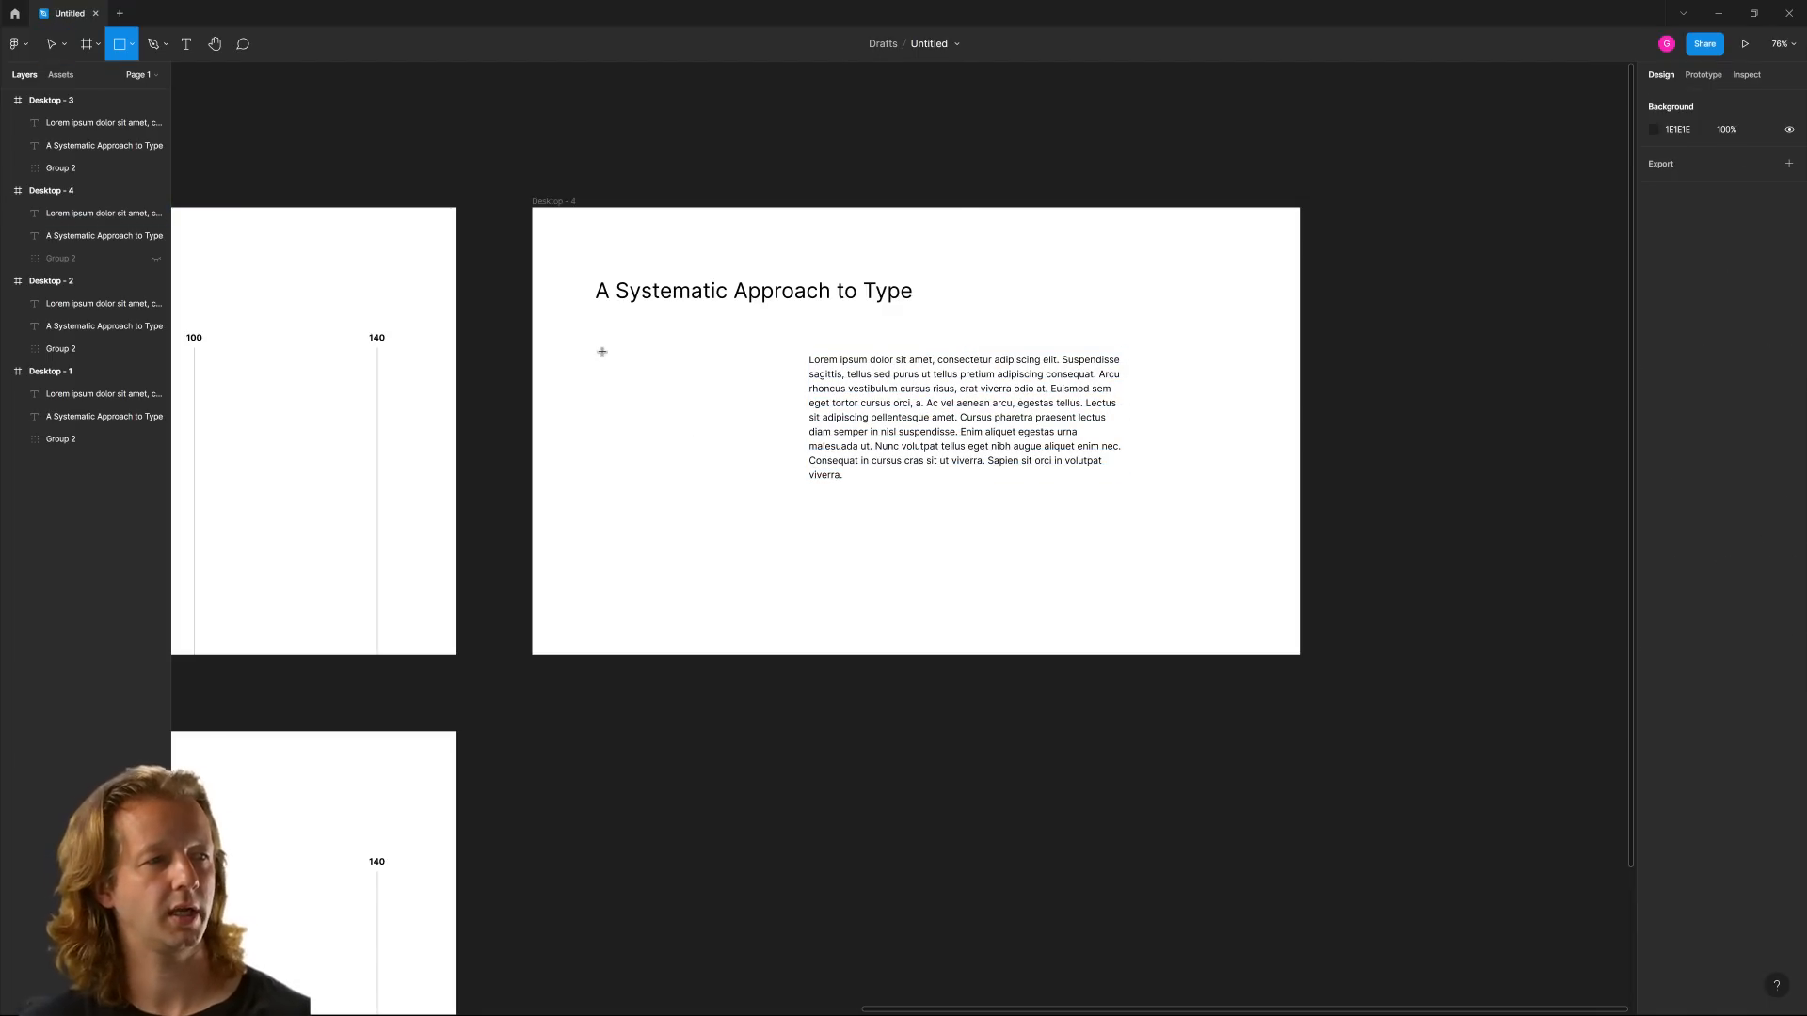
{"action": "mouse_move", "coordinate": [601, 351]}
{"action": "left_mouse_down"}
{"action": "mouse_move", "coordinate": [649, 404]}
{"action": "mouse_move", "coordinate": [778, 455]}
{"action": "mouse_move", "coordinate": [782, 479]}
{"action": "left_mouse_up"}
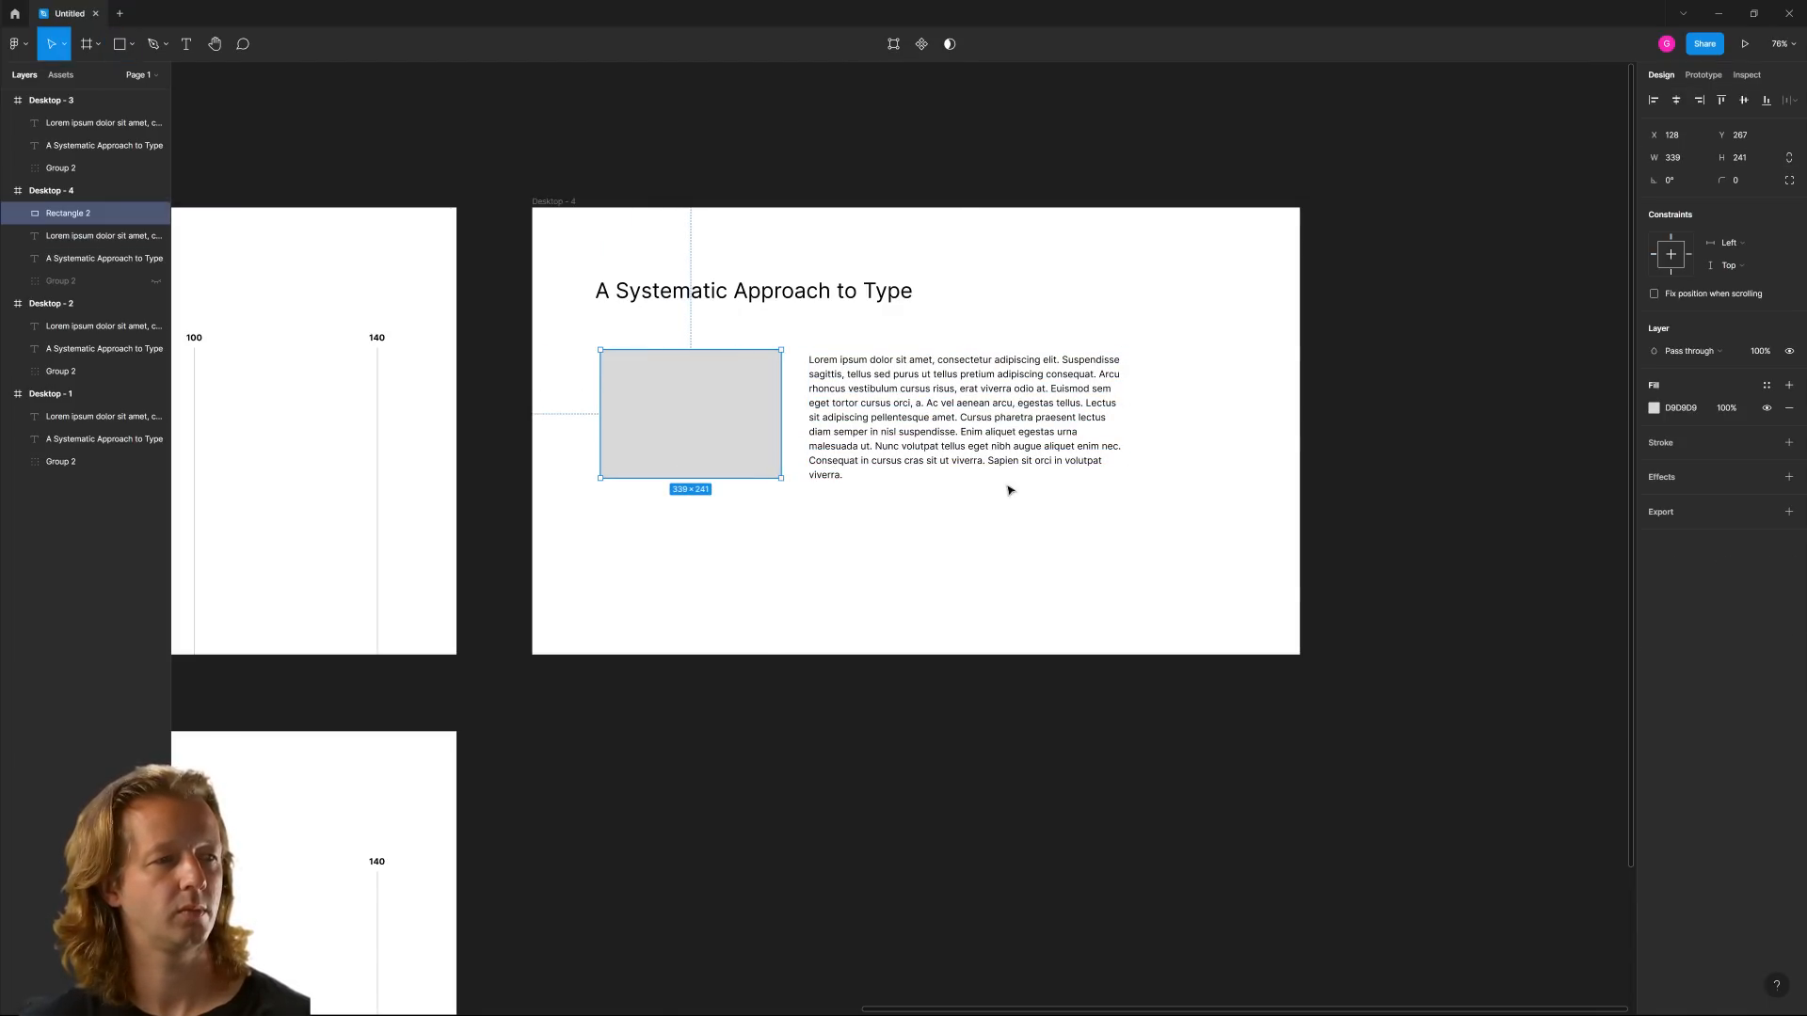
{"action": "left_click_drag", "start_coordinate": [689, 352], "coordinate": [690, 359]}
Fill the rectangle with the yellow Boxed Water photo from the Unsplash plugin's "colorful" search
{"action": "right_click", "coordinate": [1362, 448]}
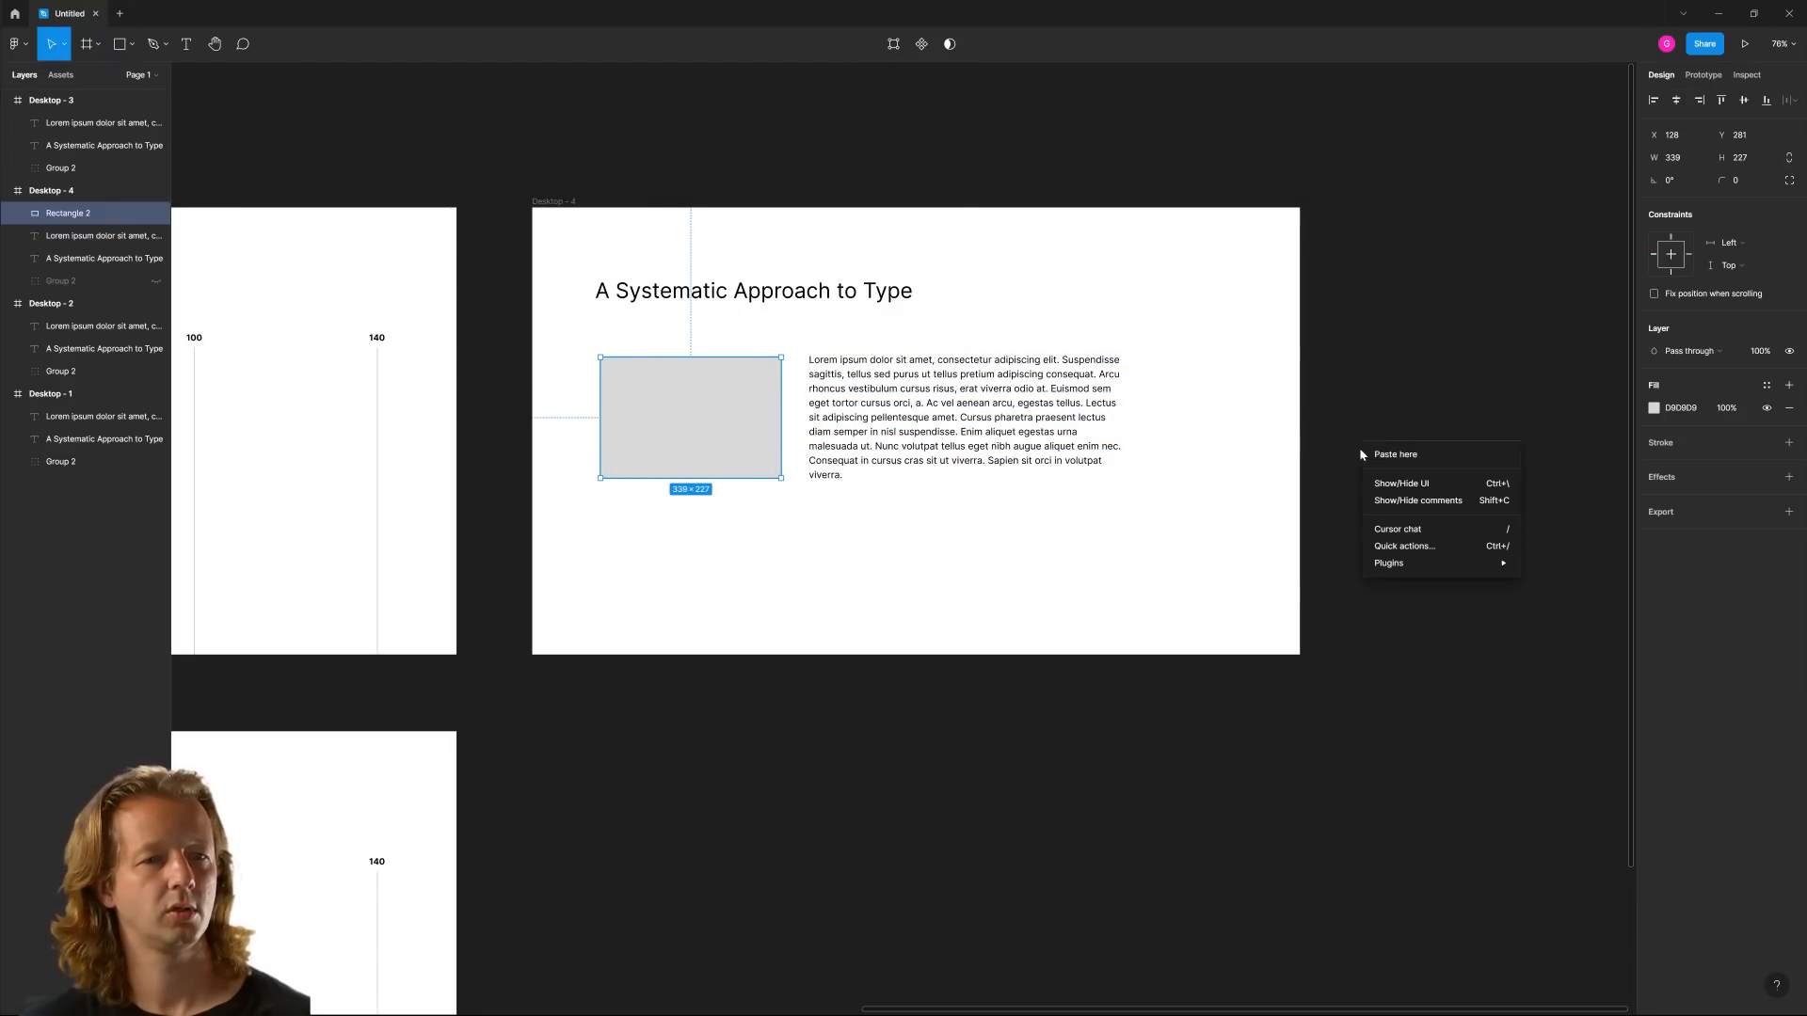
{"action": "mouse_move", "coordinate": [1438, 565]}
{"action": "left_click", "coordinate": [1563, 453]}
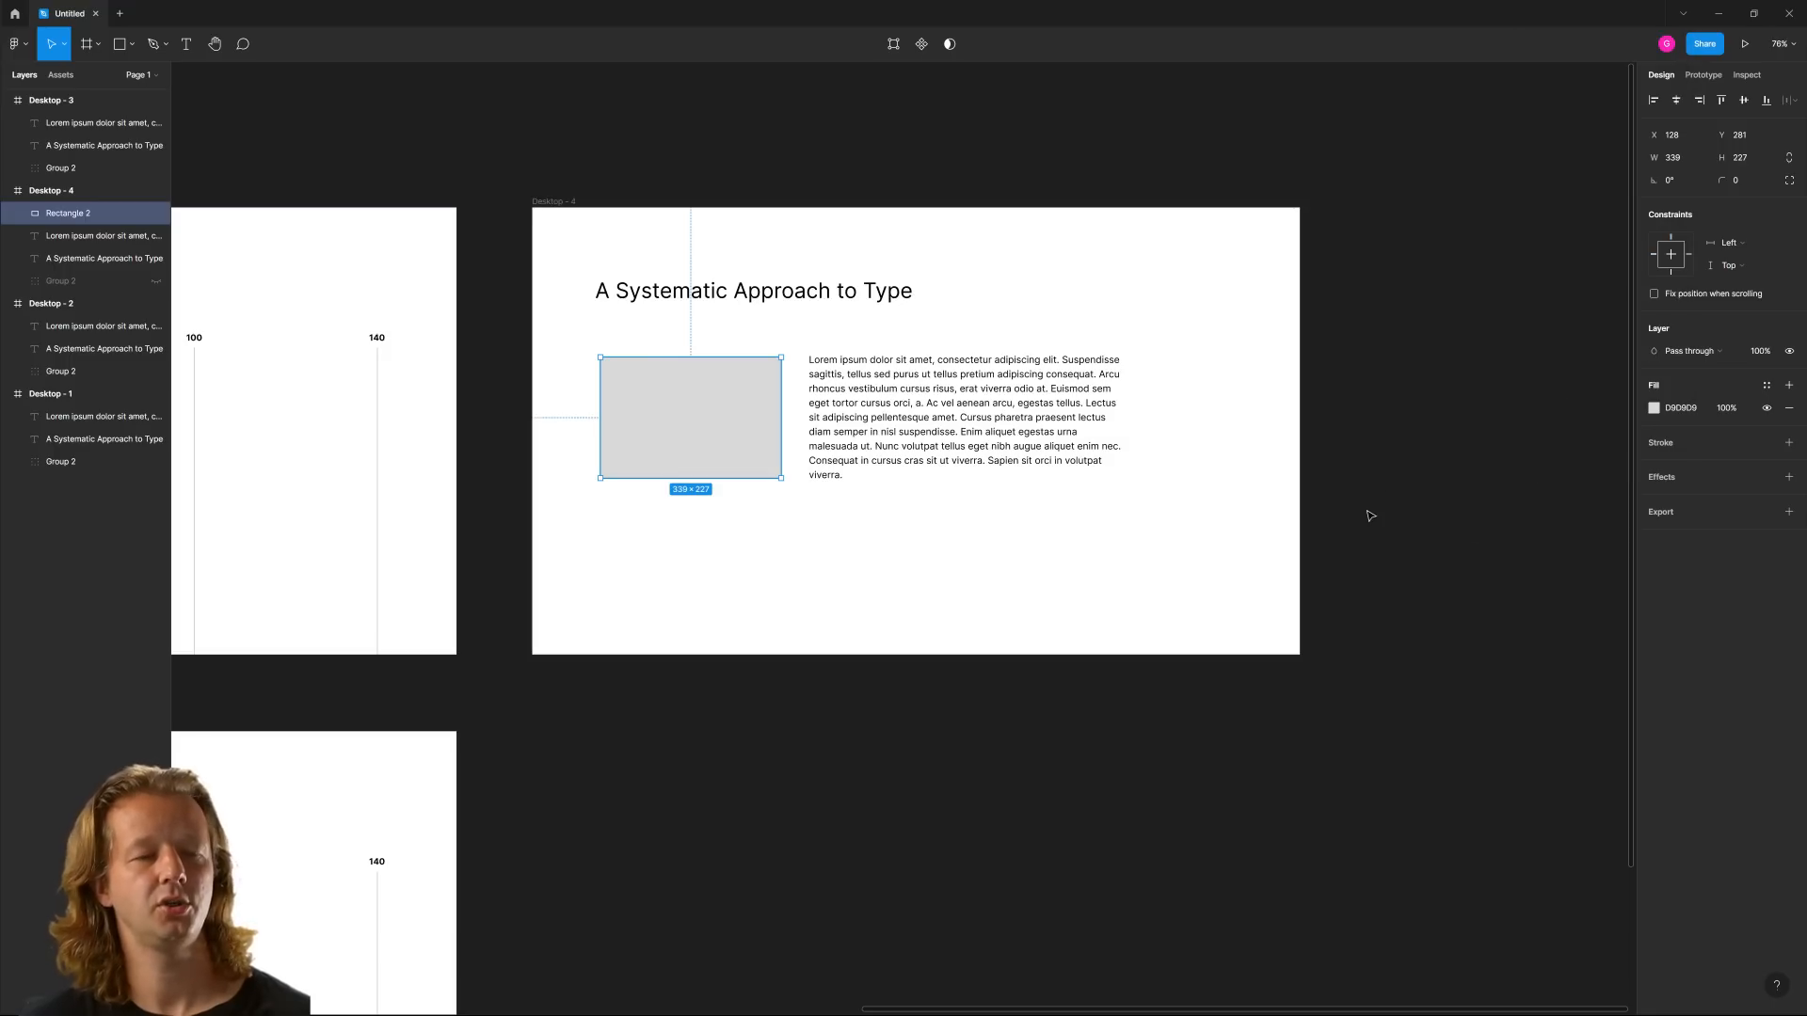
{"action": "left_click", "coordinate": [1350, 384]}
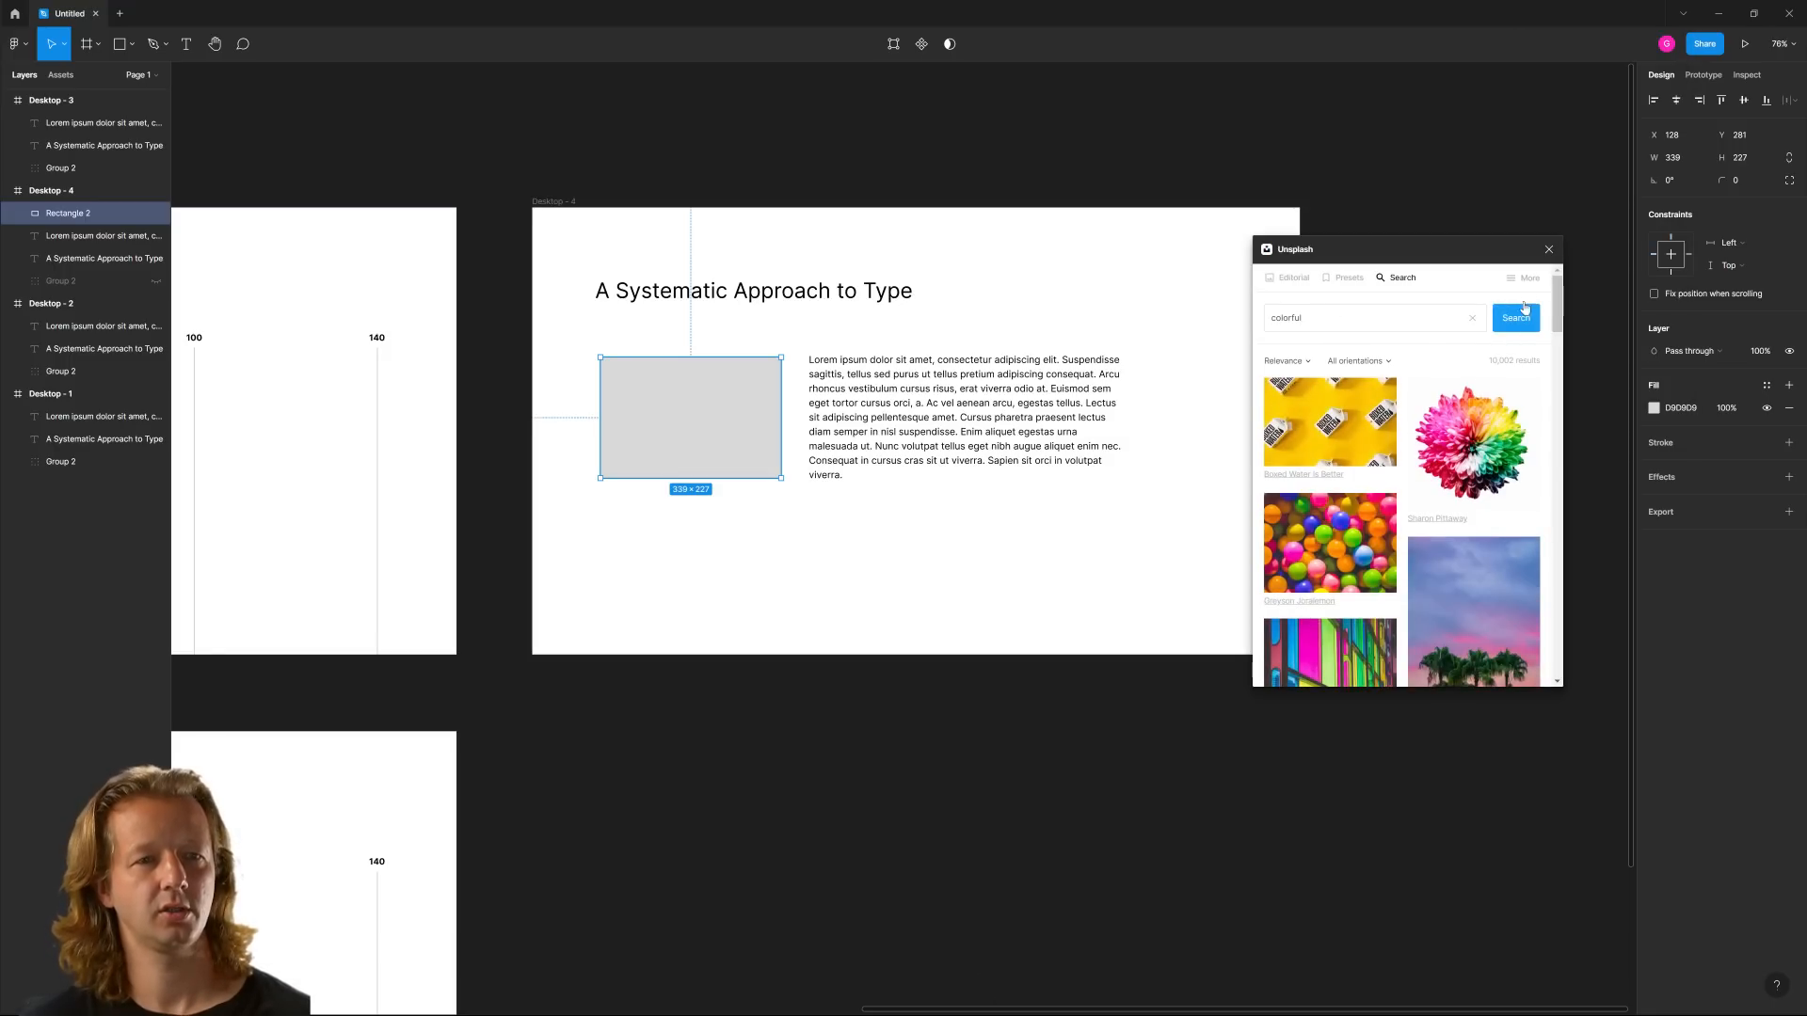
{"action": "left_click", "coordinate": [1329, 421]}
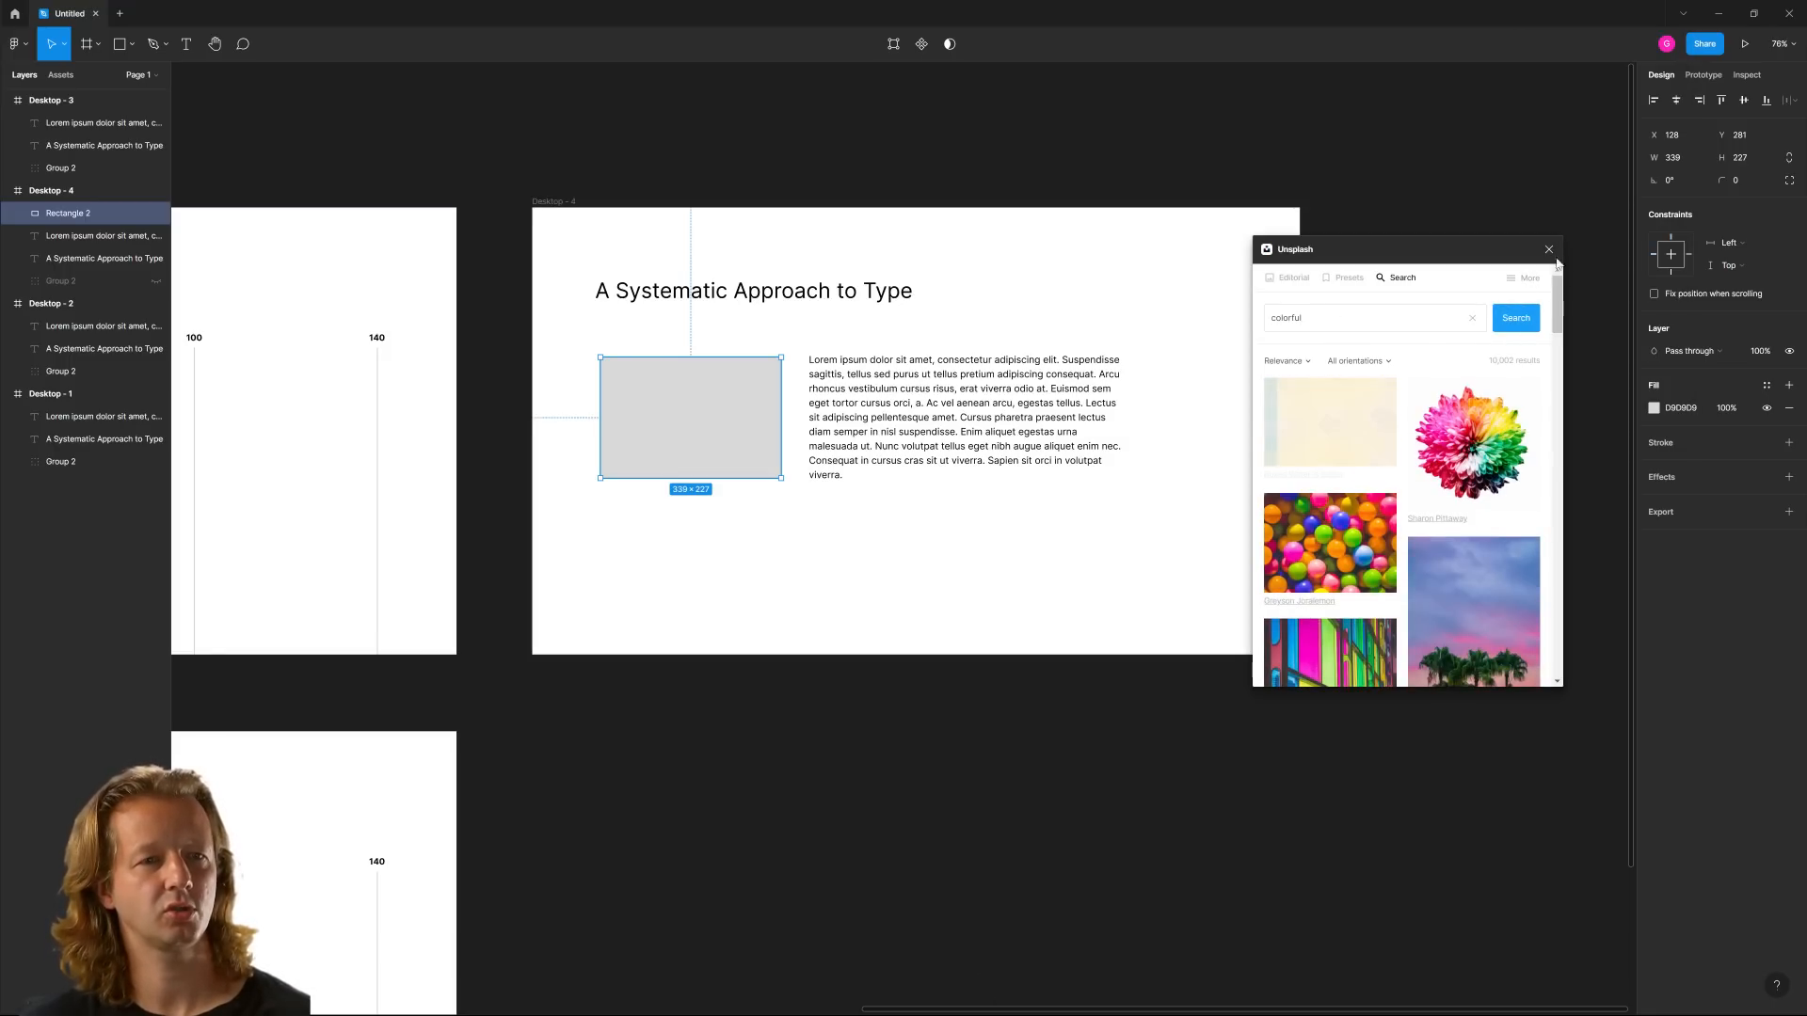
{"action": "left_click", "coordinate": [1247, 399]}
Show Desktop - 4's layout grid and shift the heading, image and paragraph right together until the heading meets the column's left edge
{"action": "left_click", "coordinate": [597, 250]}
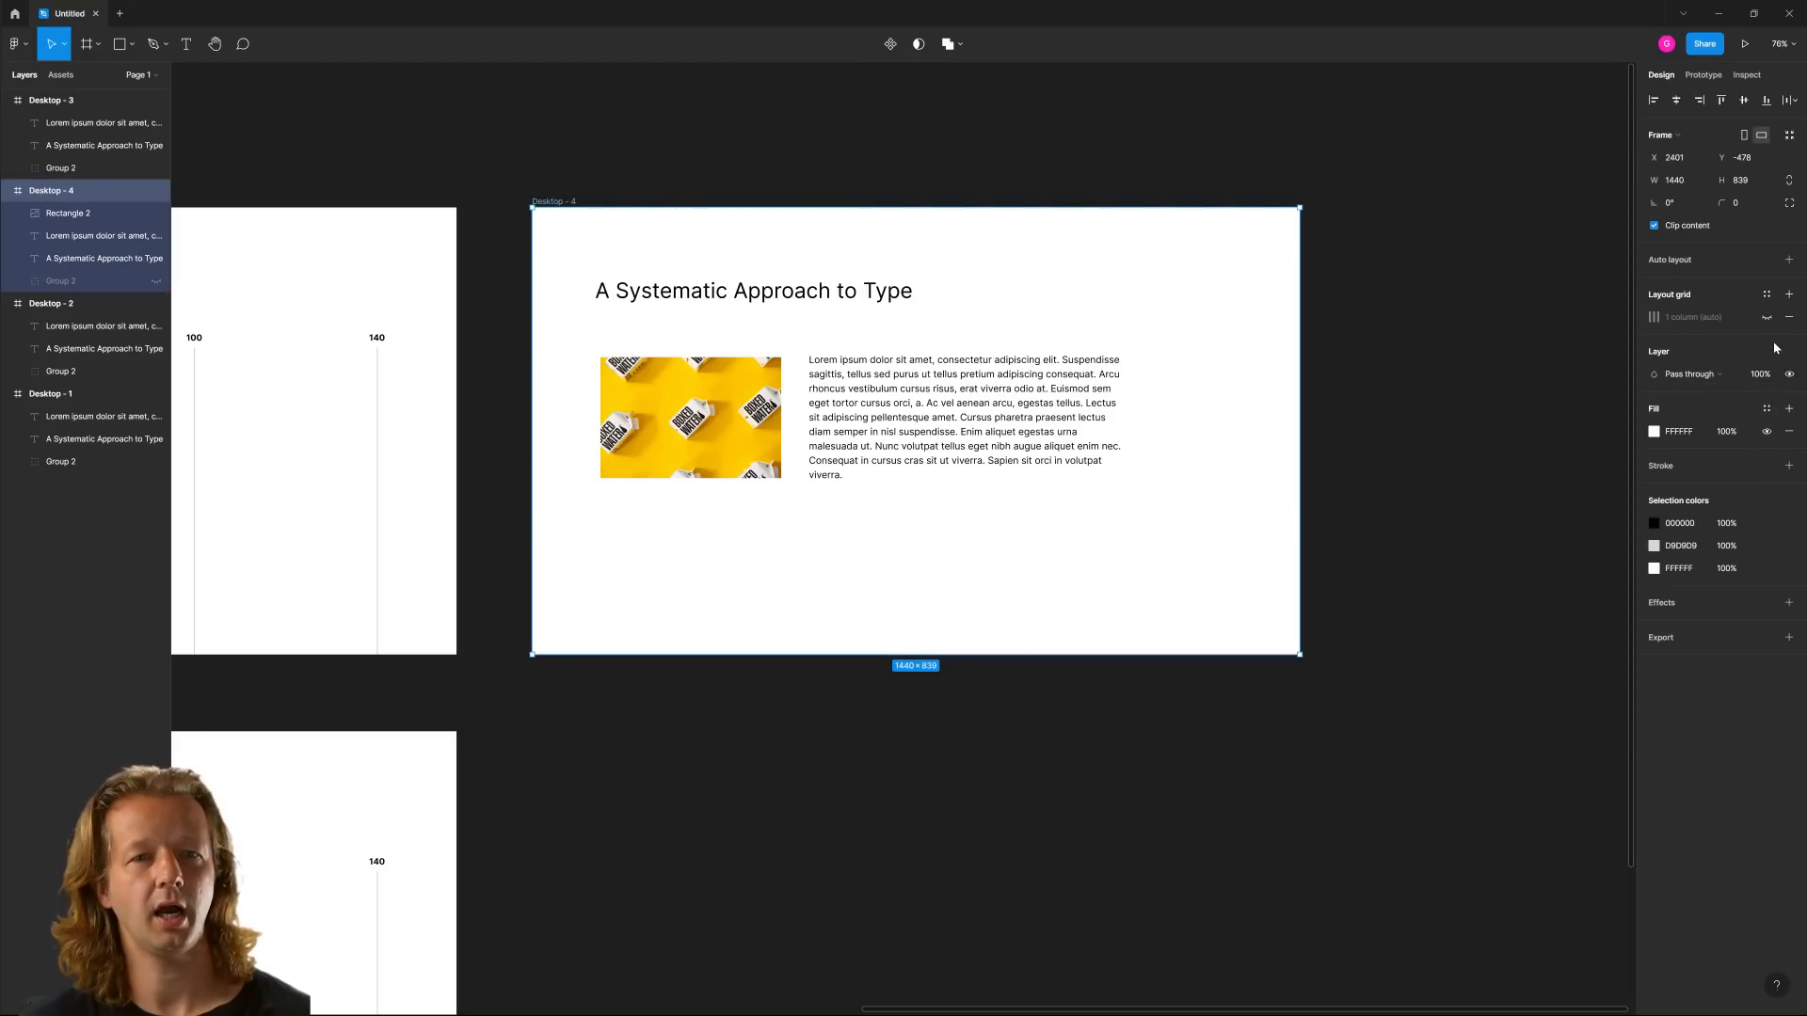
{"action": "left_click", "coordinate": [1766, 318]}
{"action": "left_click", "coordinate": [758, 381]}
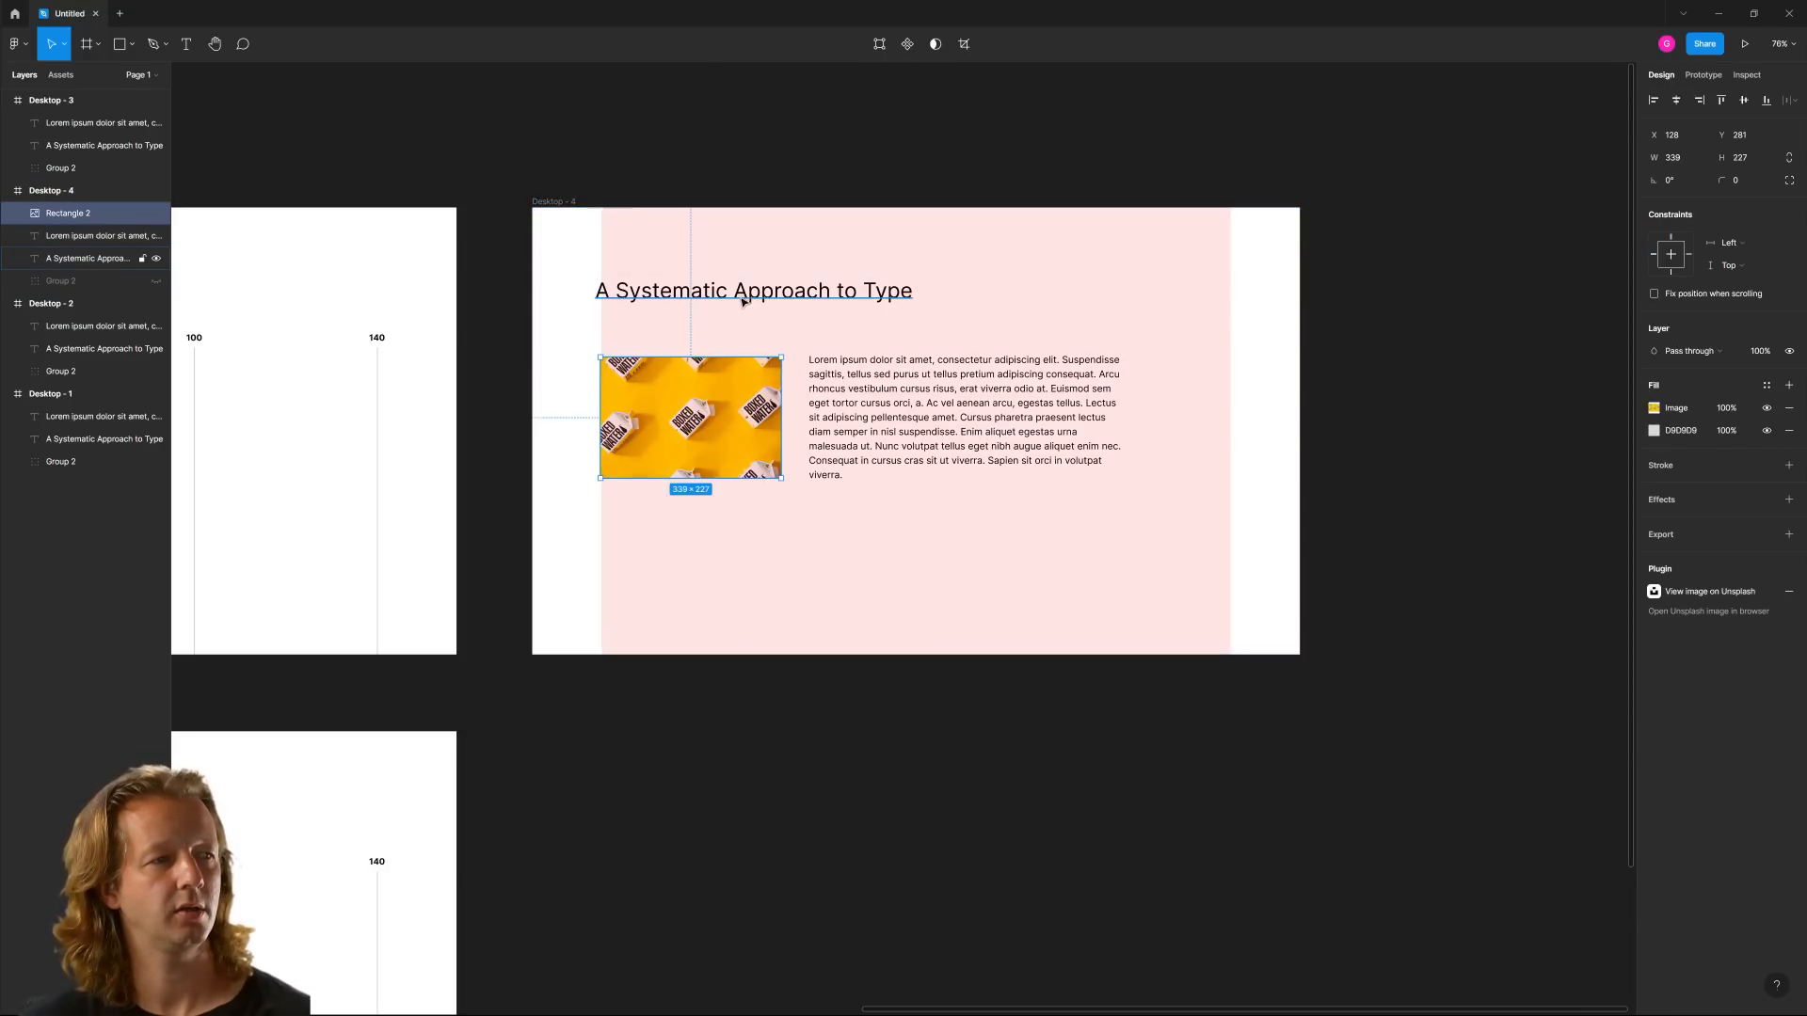
{"action": "left_click", "coordinate": [742, 298], "text": "shift"}
{"action": "left_click", "coordinate": [888, 394], "text": "shift"}
{"action": "left_click_drag", "start_coordinate": [887, 395], "coordinate": [895, 394]}
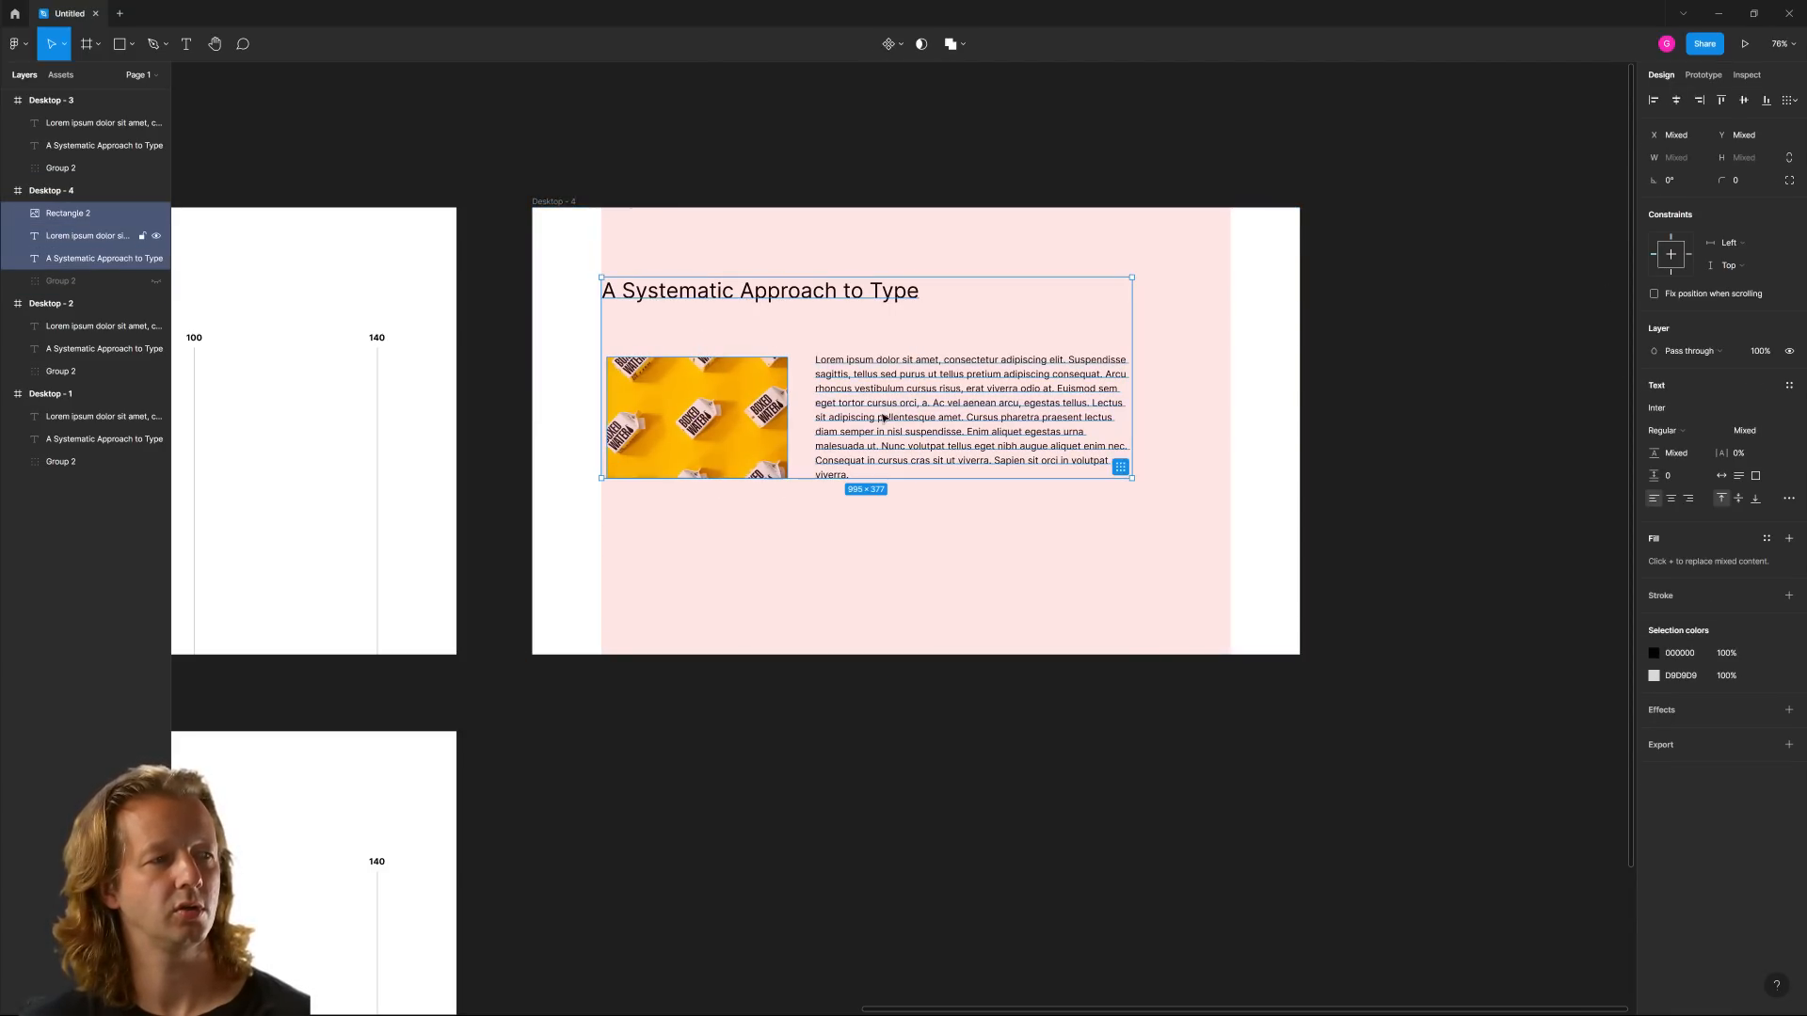
{"action": "left_click", "coordinate": [874, 533]}
Stretch the image from the column's left edge to about 534 wide and move the paragraph right to about X 707
{"action": "left_click", "coordinate": [759, 416]}
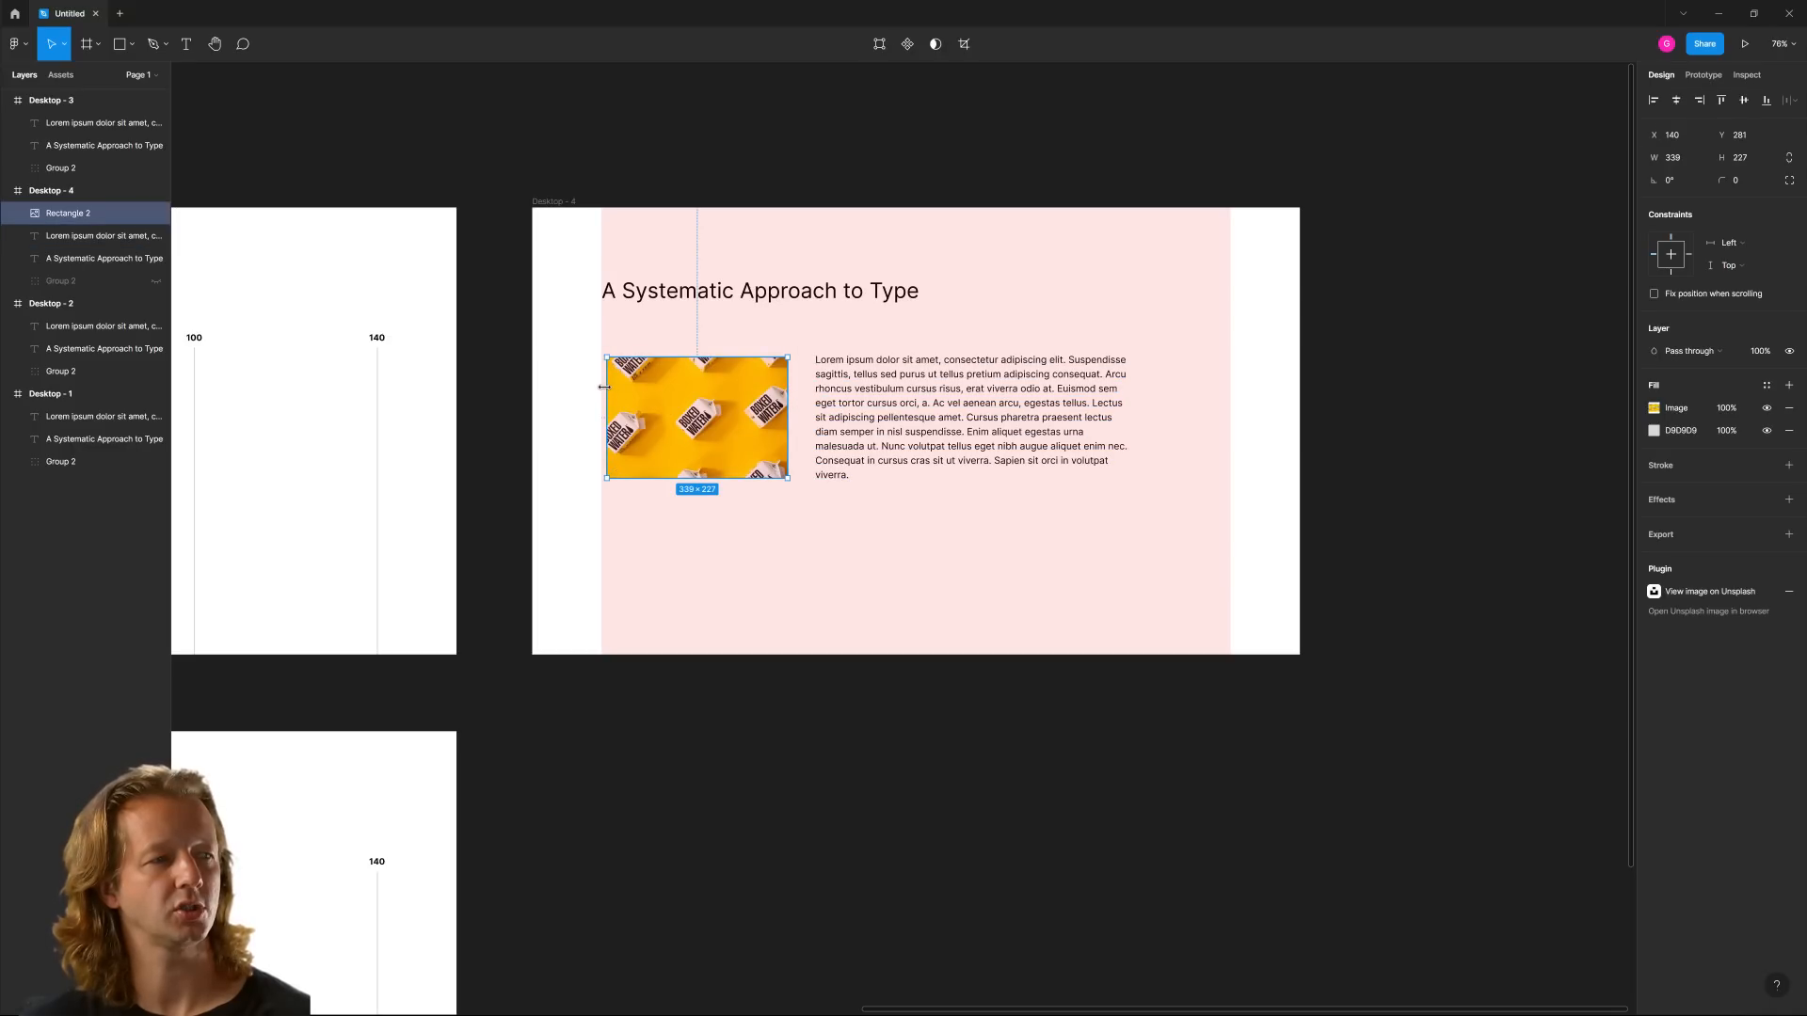
{"action": "left_click_drag", "start_coordinate": [604, 386], "coordinate": [600, 387]}
{"action": "left_click_drag", "start_coordinate": [933, 392], "coordinate": [1027, 391]}
{"action": "left_click", "coordinate": [783, 407]}
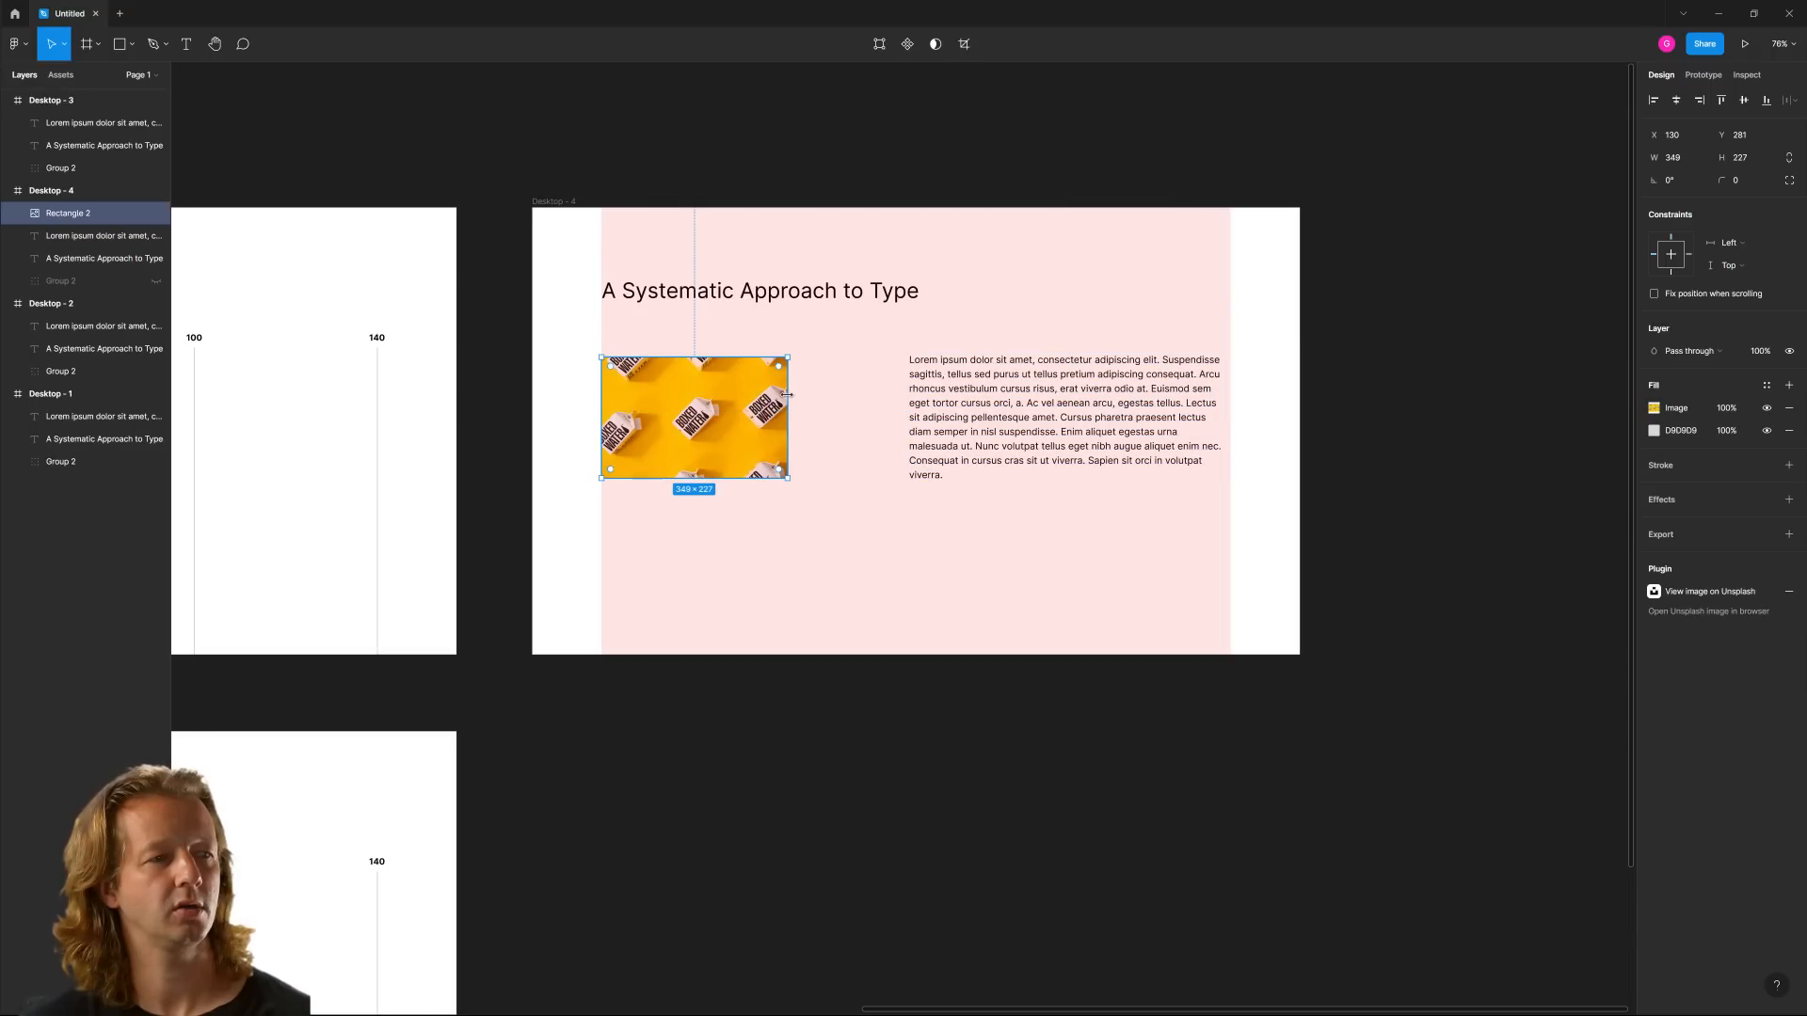
{"action": "left_click_drag", "start_coordinate": [786, 394], "coordinate": [886, 391]}
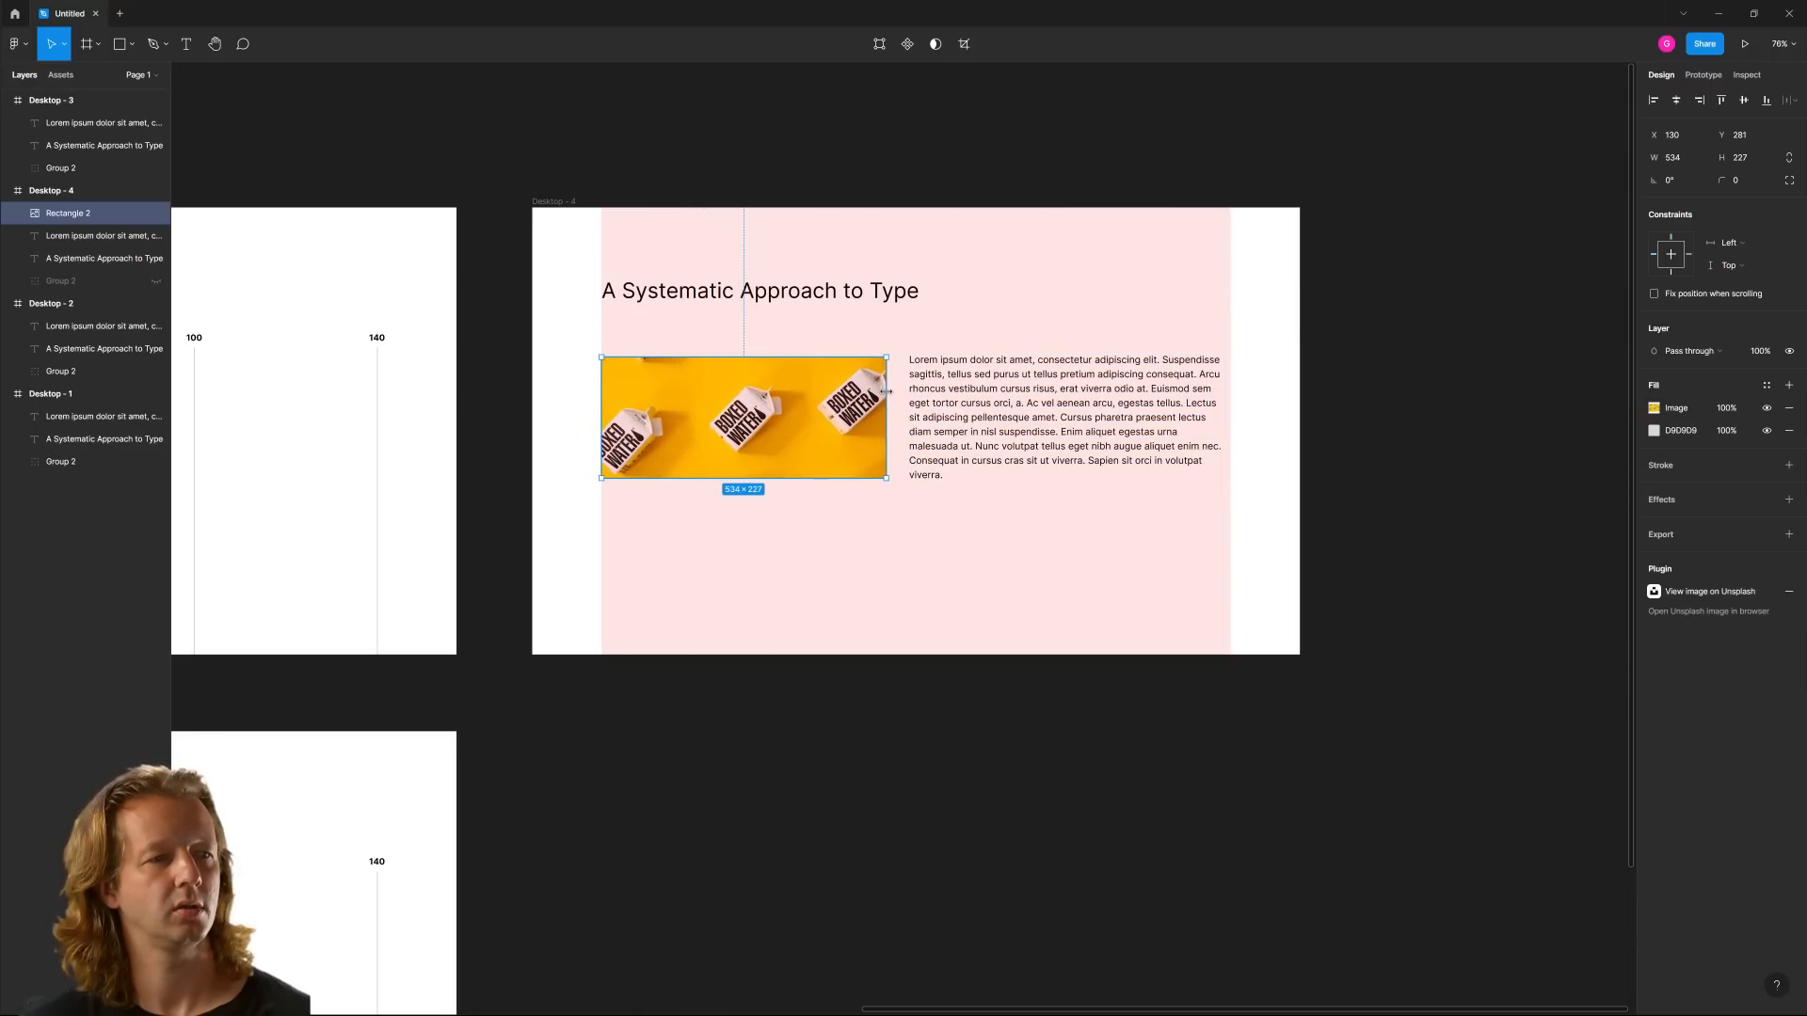
{"action": "left_click", "coordinate": [1021, 397]}
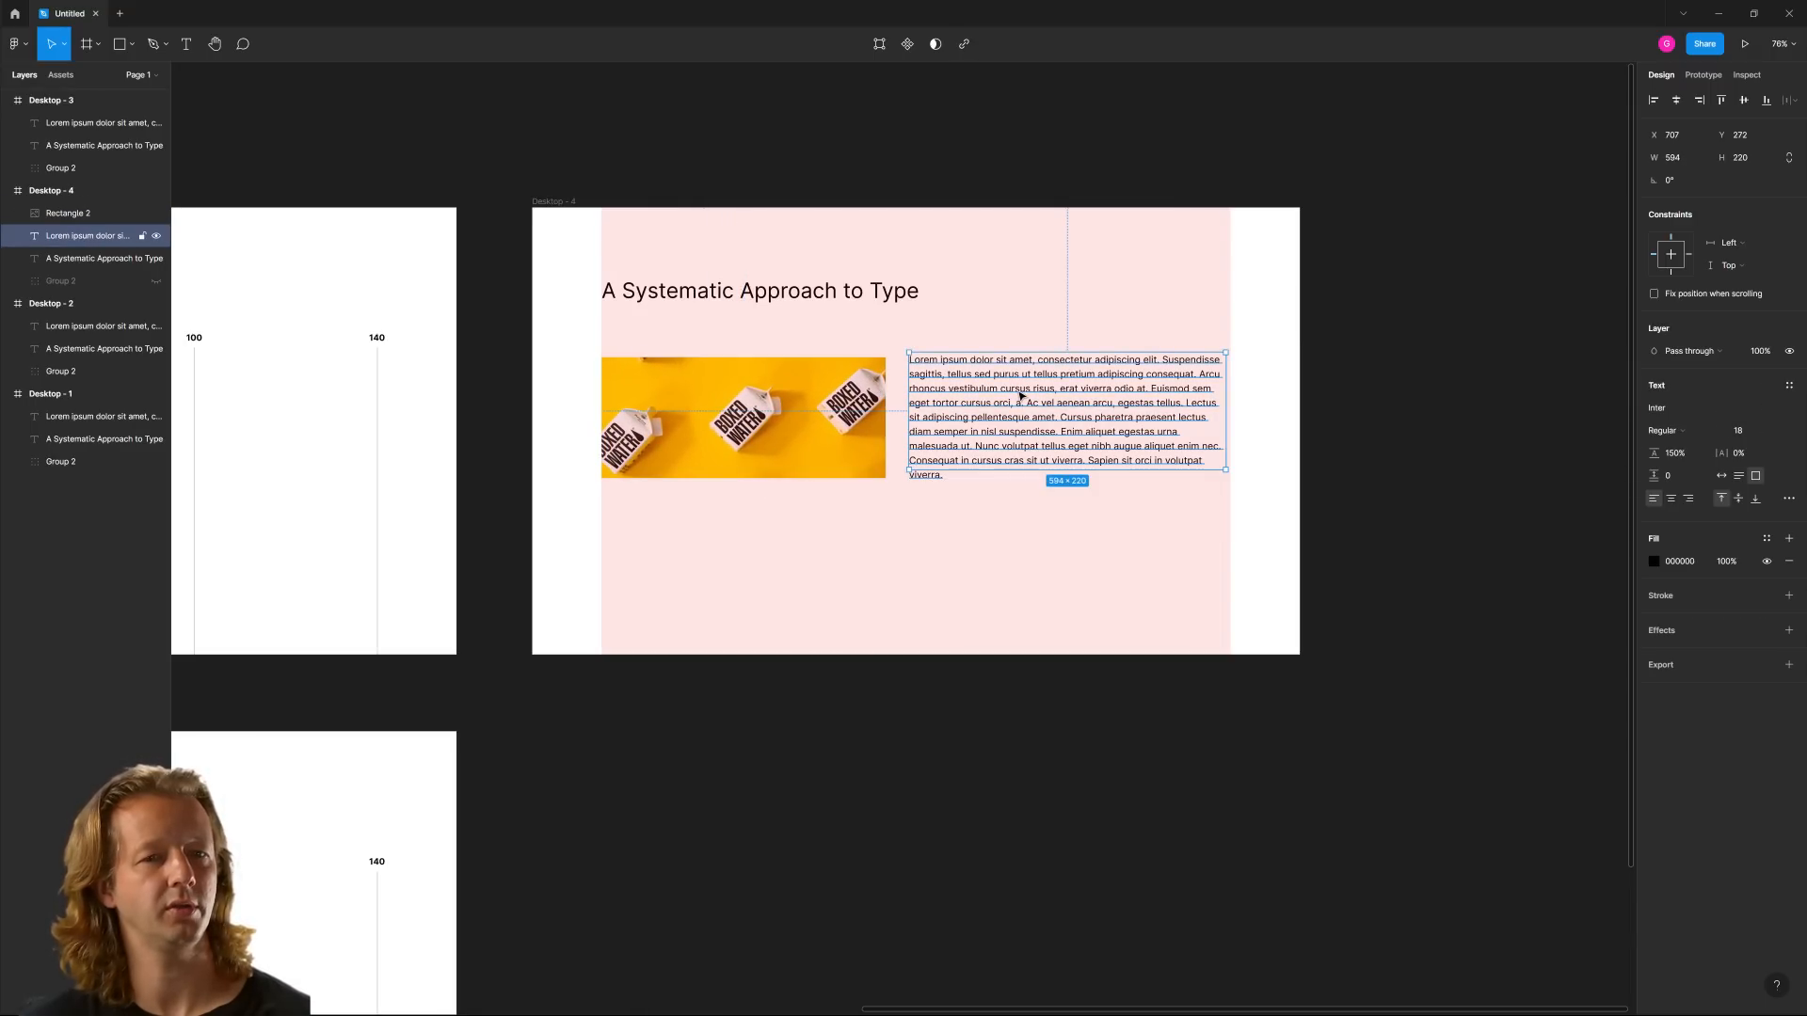
{"action": "left_click", "coordinate": [1421, 365]}
Hide Desktop - 4's layout grid and extend the image downward to a height of about 235
{"action": "left_click", "coordinate": [554, 201]}
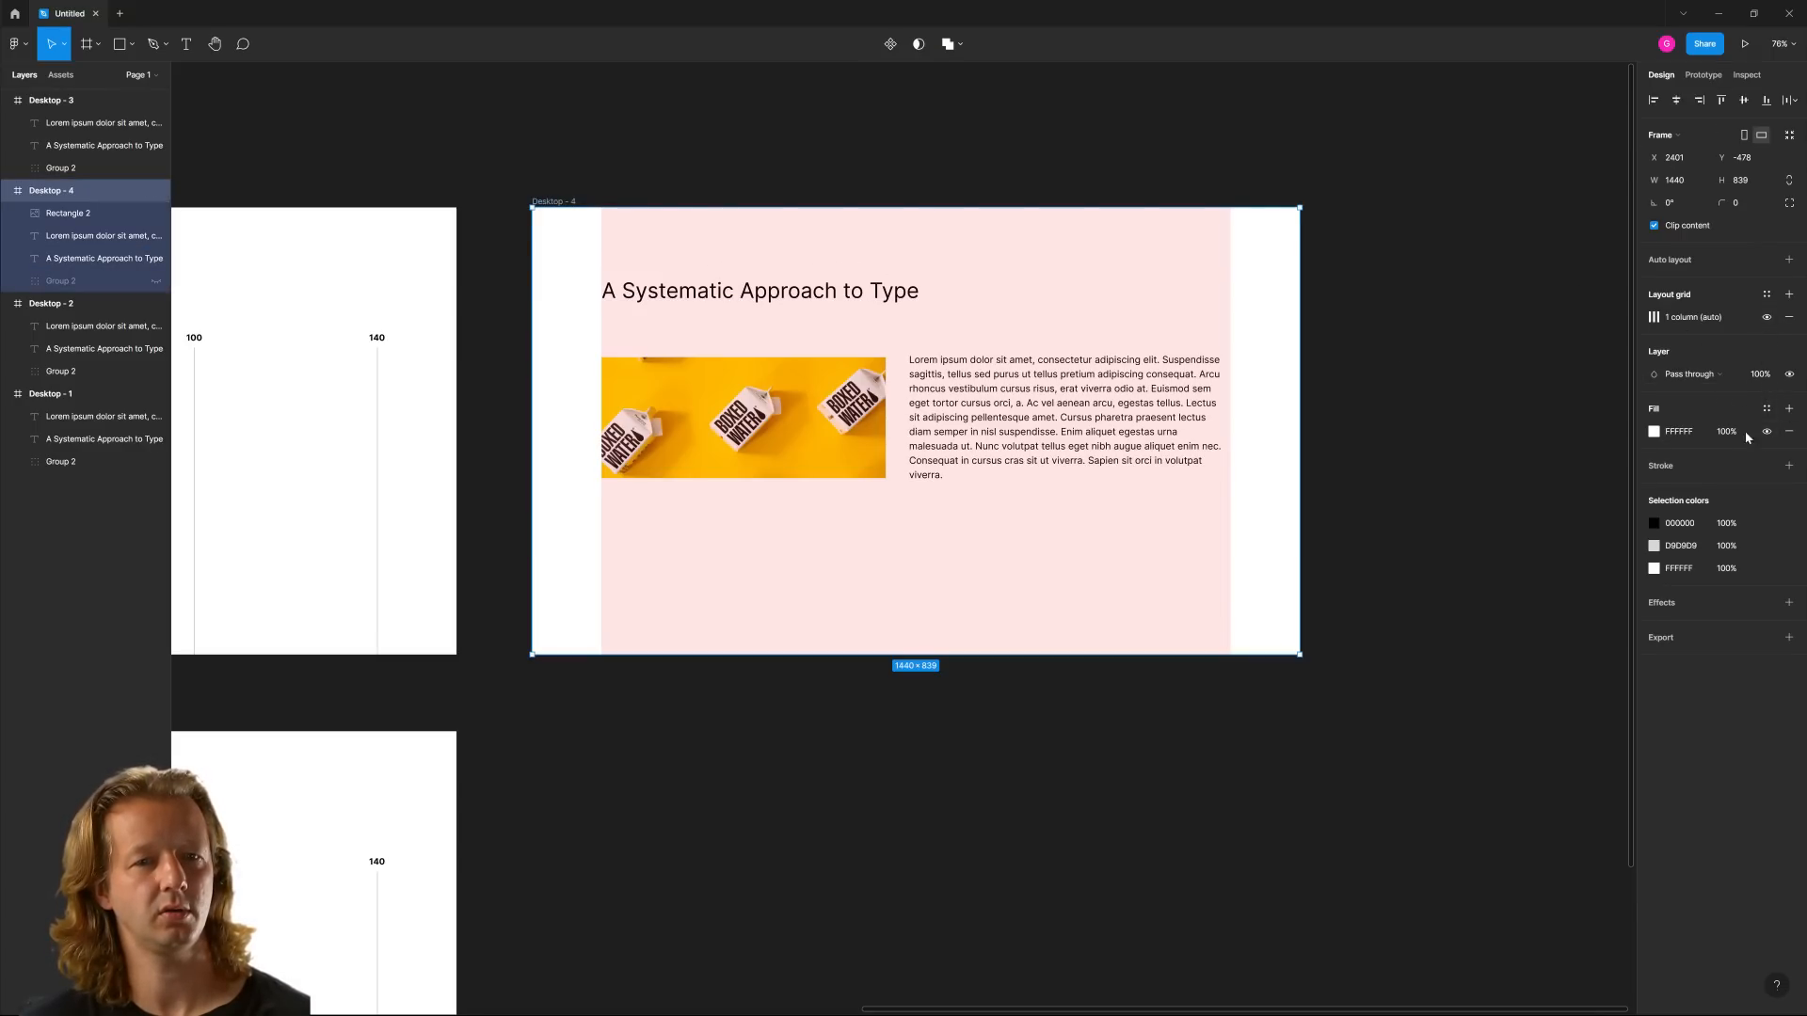
{"action": "left_click", "coordinate": [1766, 318]}
{"action": "left_click", "coordinate": [1509, 404]}
{"action": "left_click", "coordinate": [866, 455]}
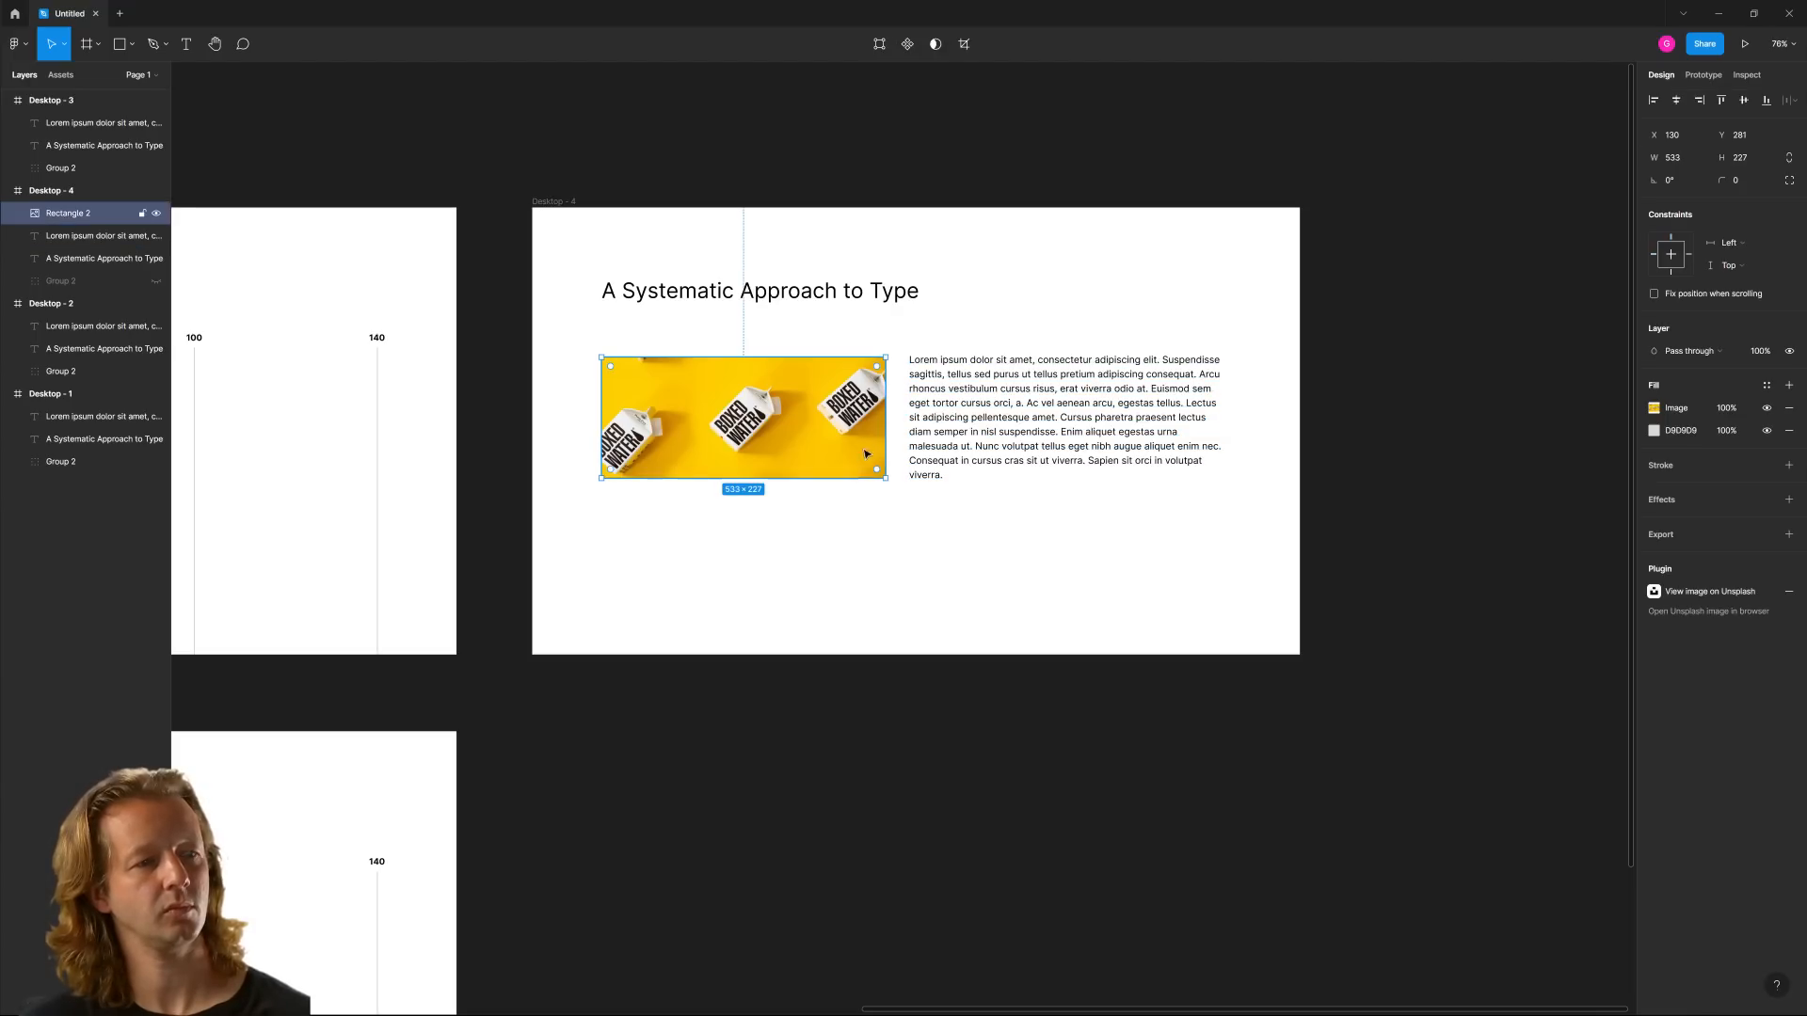
{"action": "left_click", "coordinate": [1042, 515]}
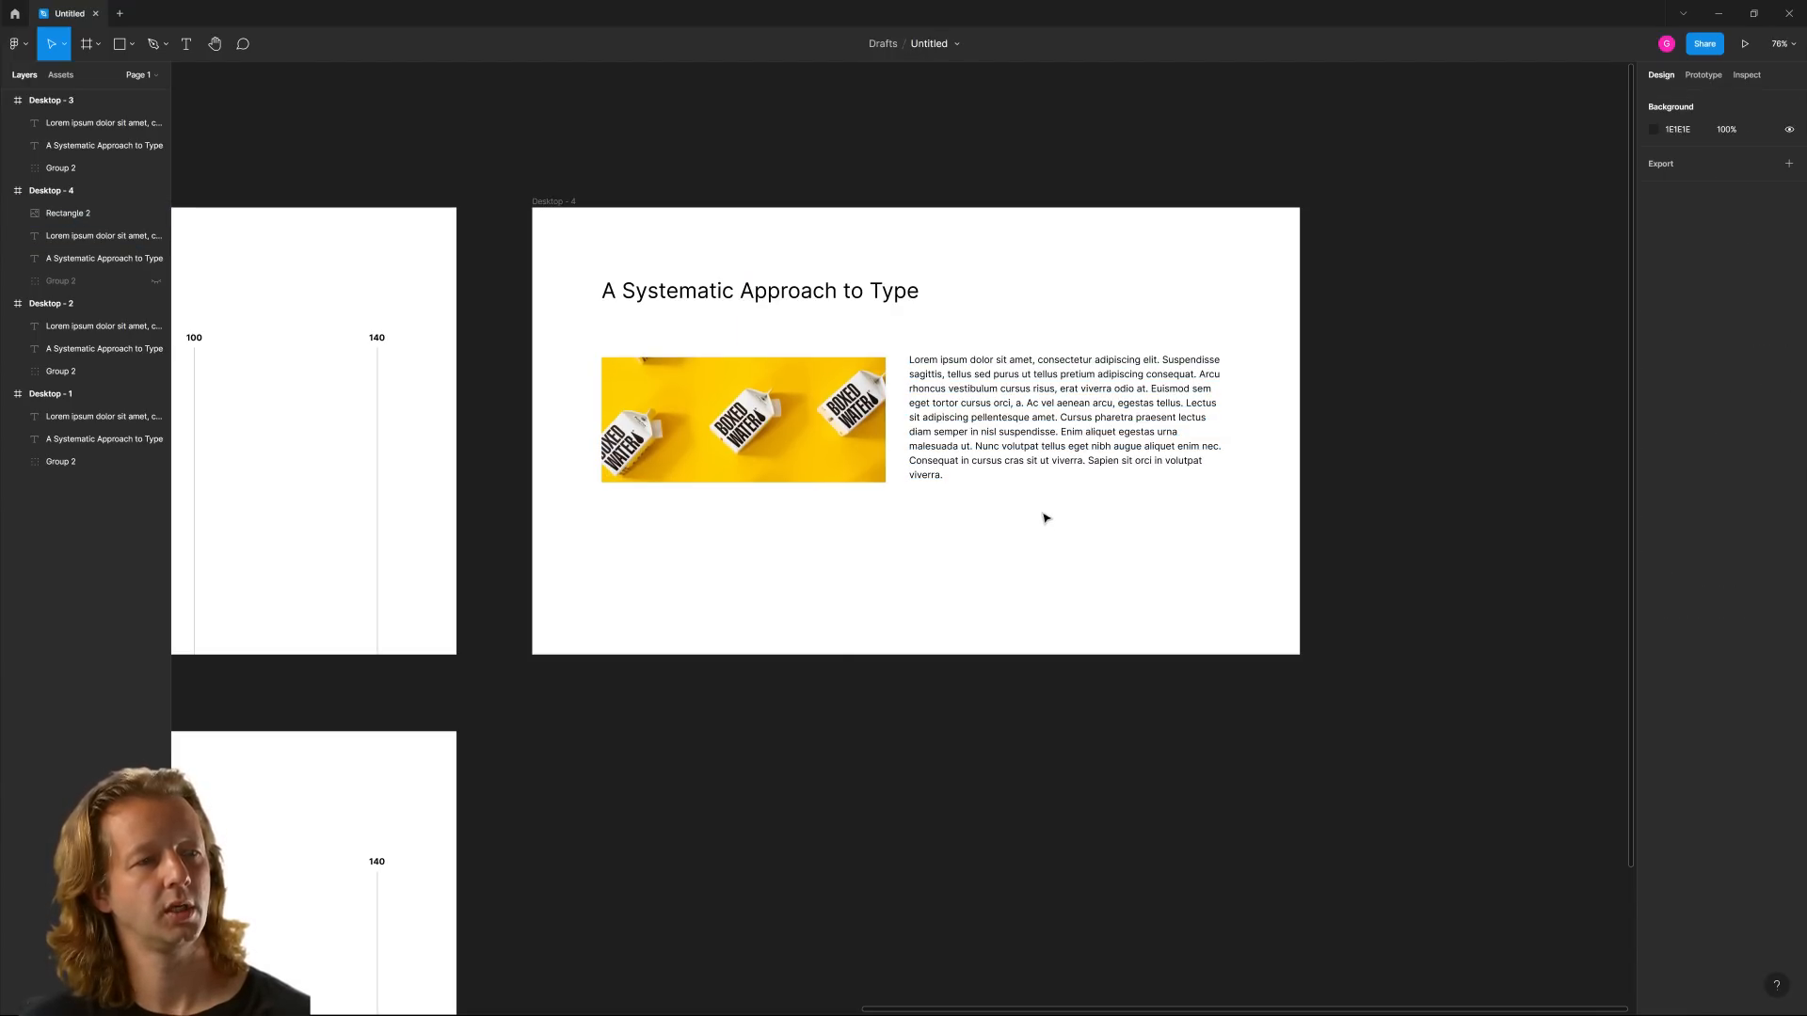
Duplicate the Desktop - 4 frame and place the copy directly to its right
{"action": "scroll", "coordinate": [1097, 524], "scroll_direction": "down", "scroll_amount": 2}
{"action": "left_click_drag", "start_coordinate": [1097, 524], "coordinate": [915, 517]}
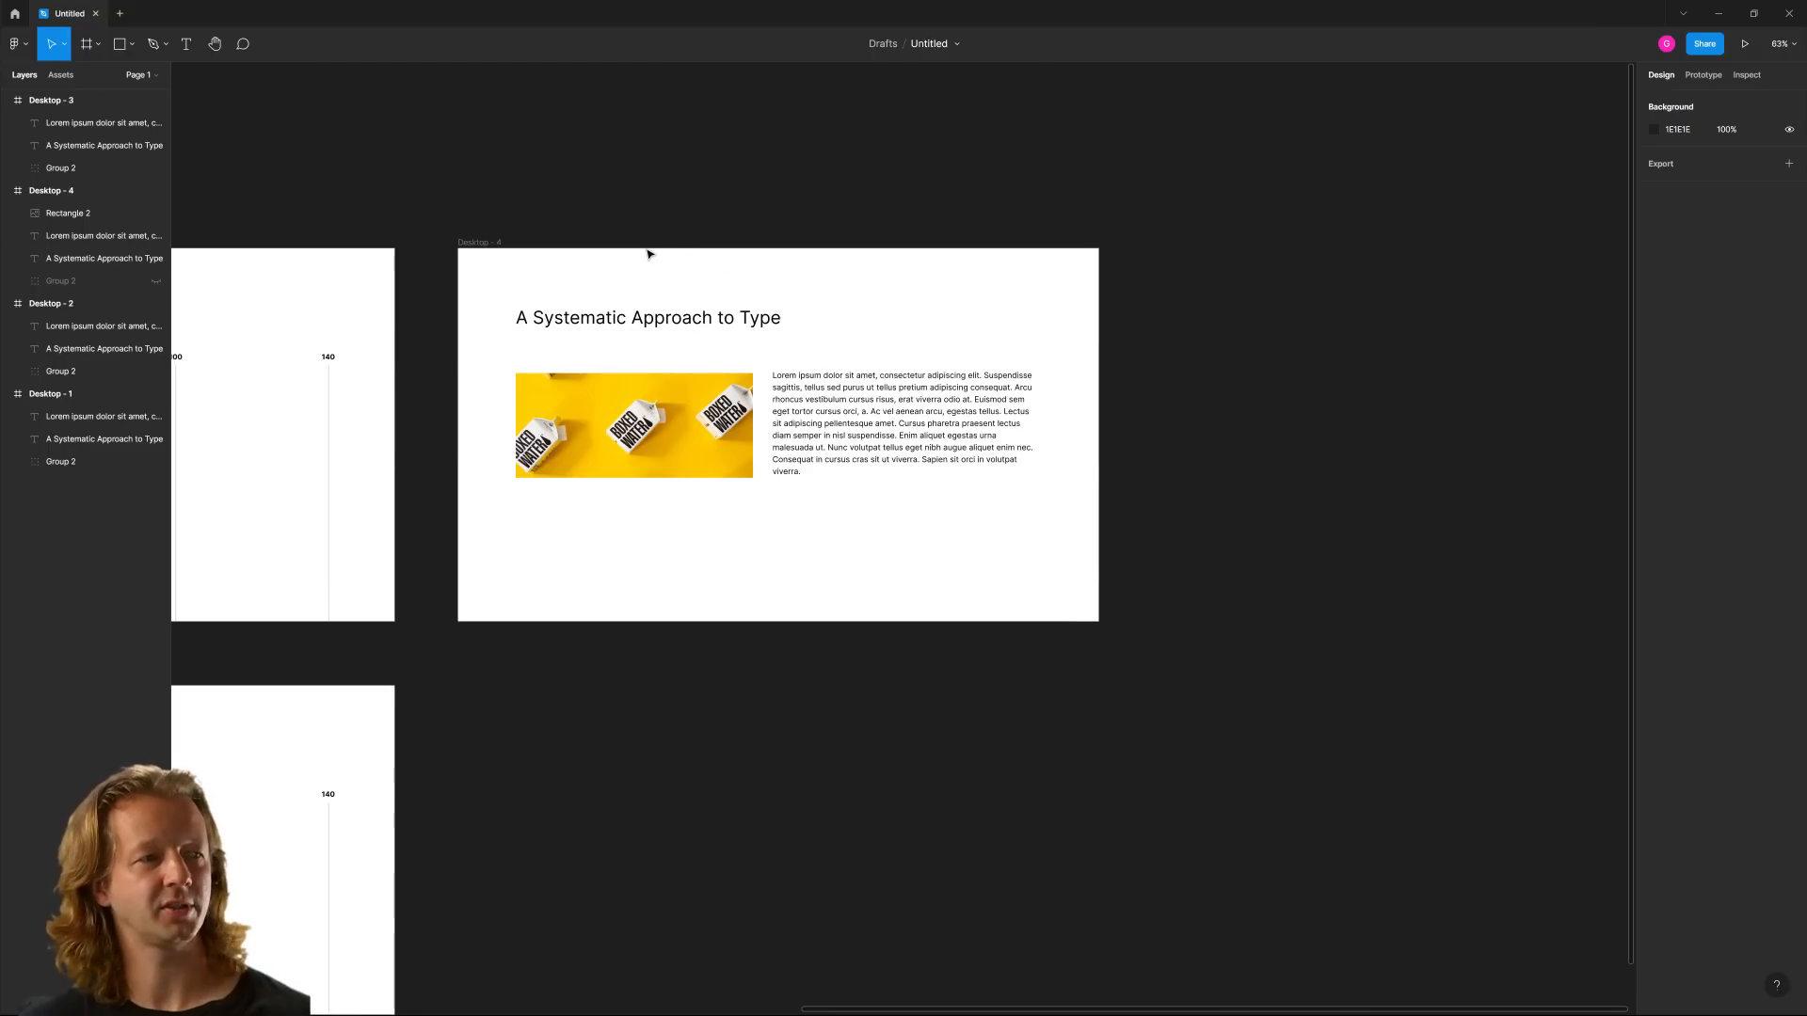
{"action": "left_click", "coordinate": [486, 243]}
{"action": "left_click_drag", "start_coordinate": [489, 247], "coordinate": [1169, 209]}
{"action": "left_click", "coordinate": [1303, 185]}
{"action": "left_click_drag", "start_coordinate": [1302, 185], "coordinate": [657, 208]}
{"action": "scroll", "coordinate": [602, 377], "scroll_direction": "up", "scroll_amount": 5}
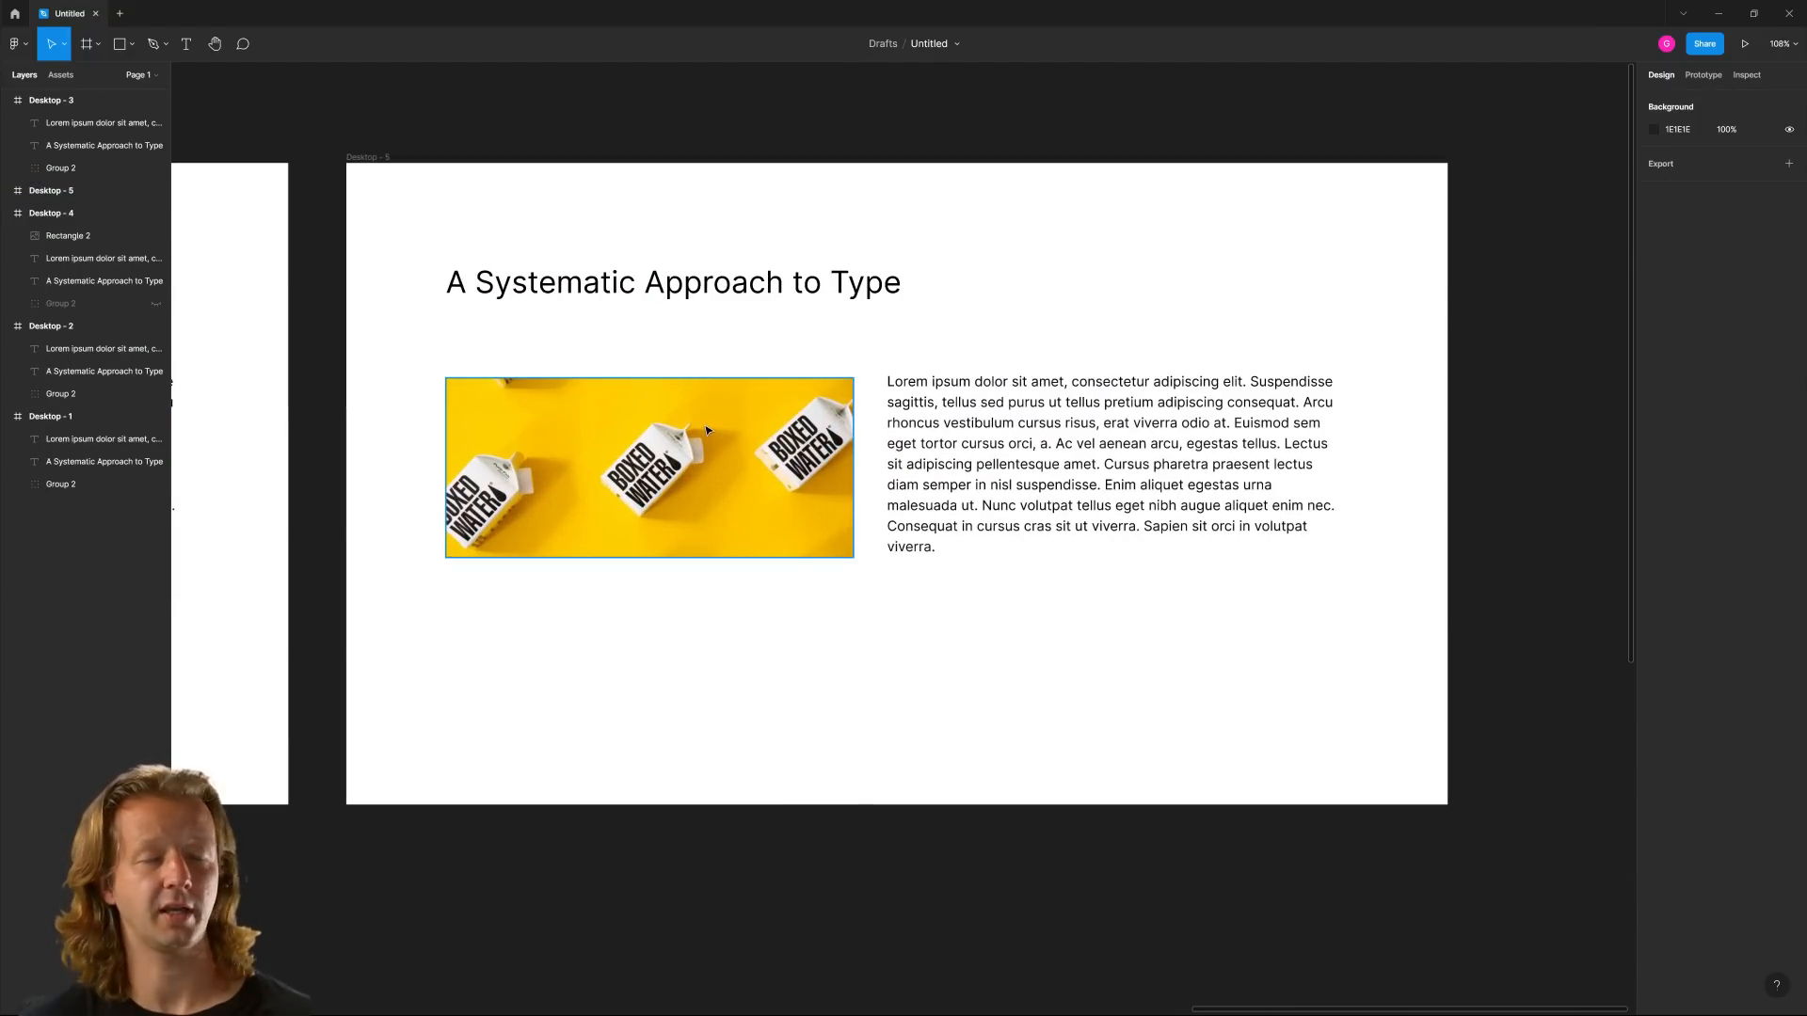
Delete the image from the Desktop - 5 frame and center the paragraph horizontally in the frame
{"action": "left_click", "coordinate": [1097, 454]}
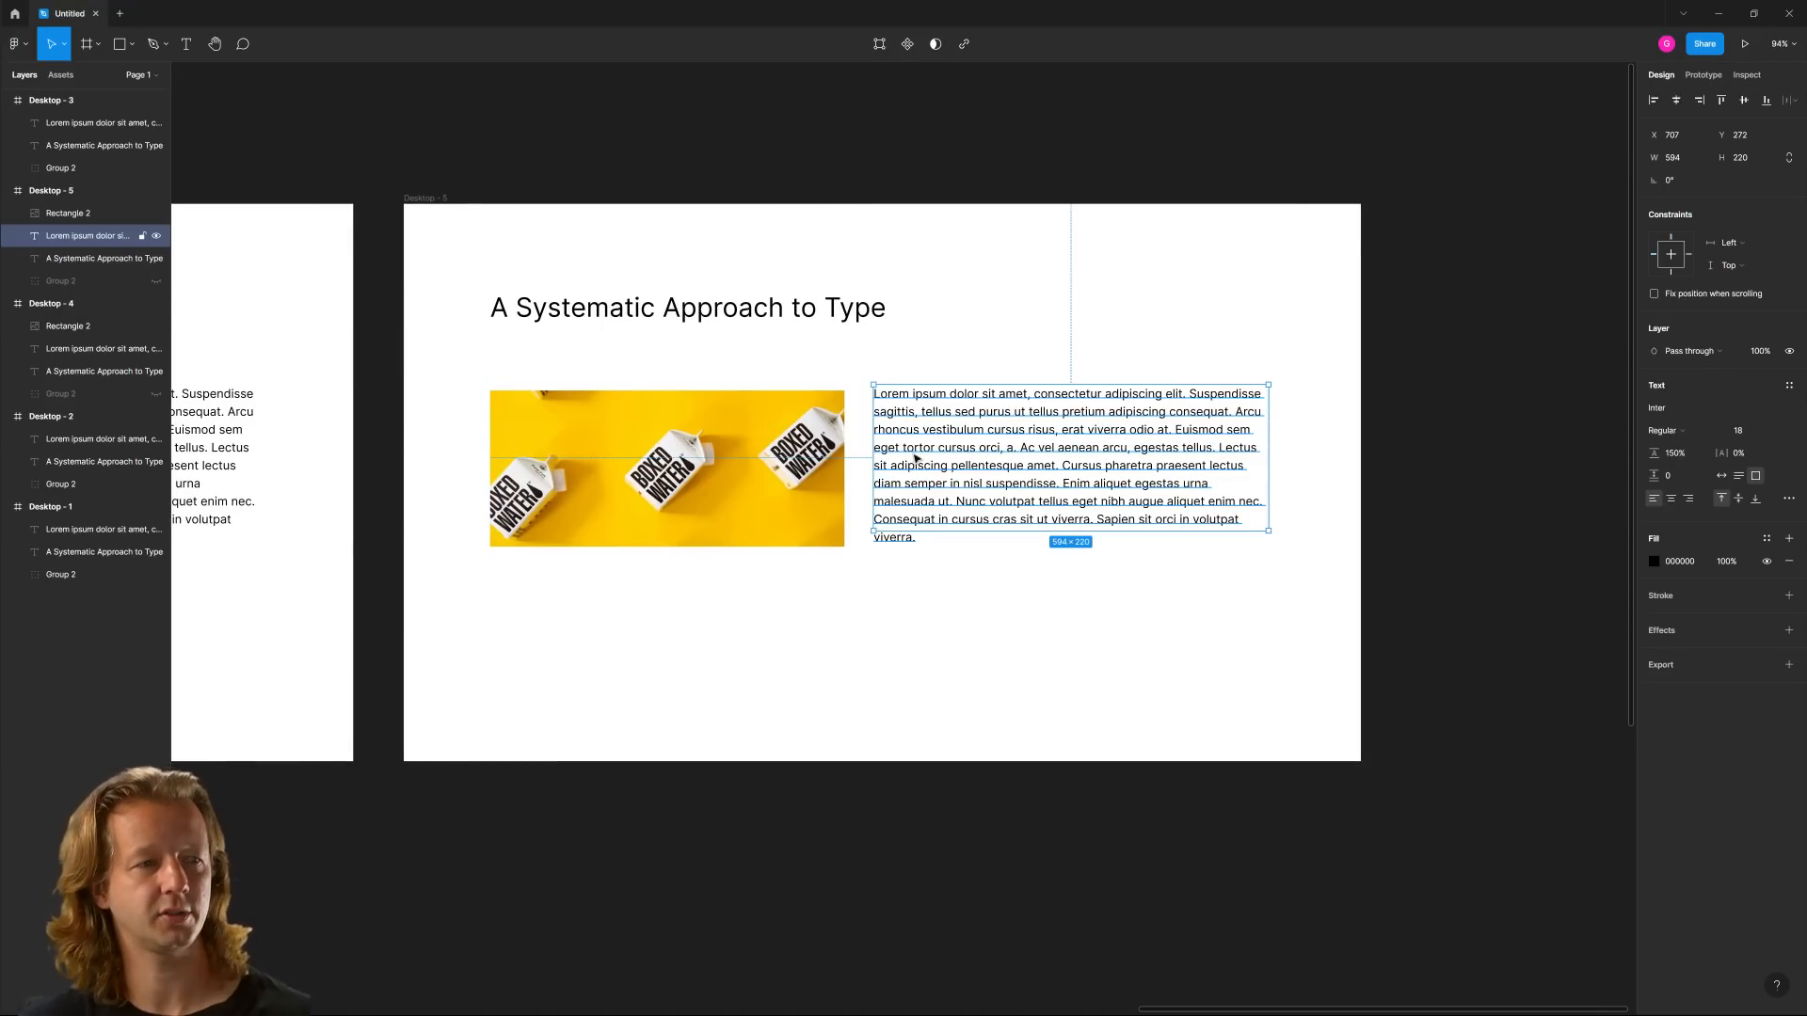
{"action": "left_click", "coordinate": [746, 478]}
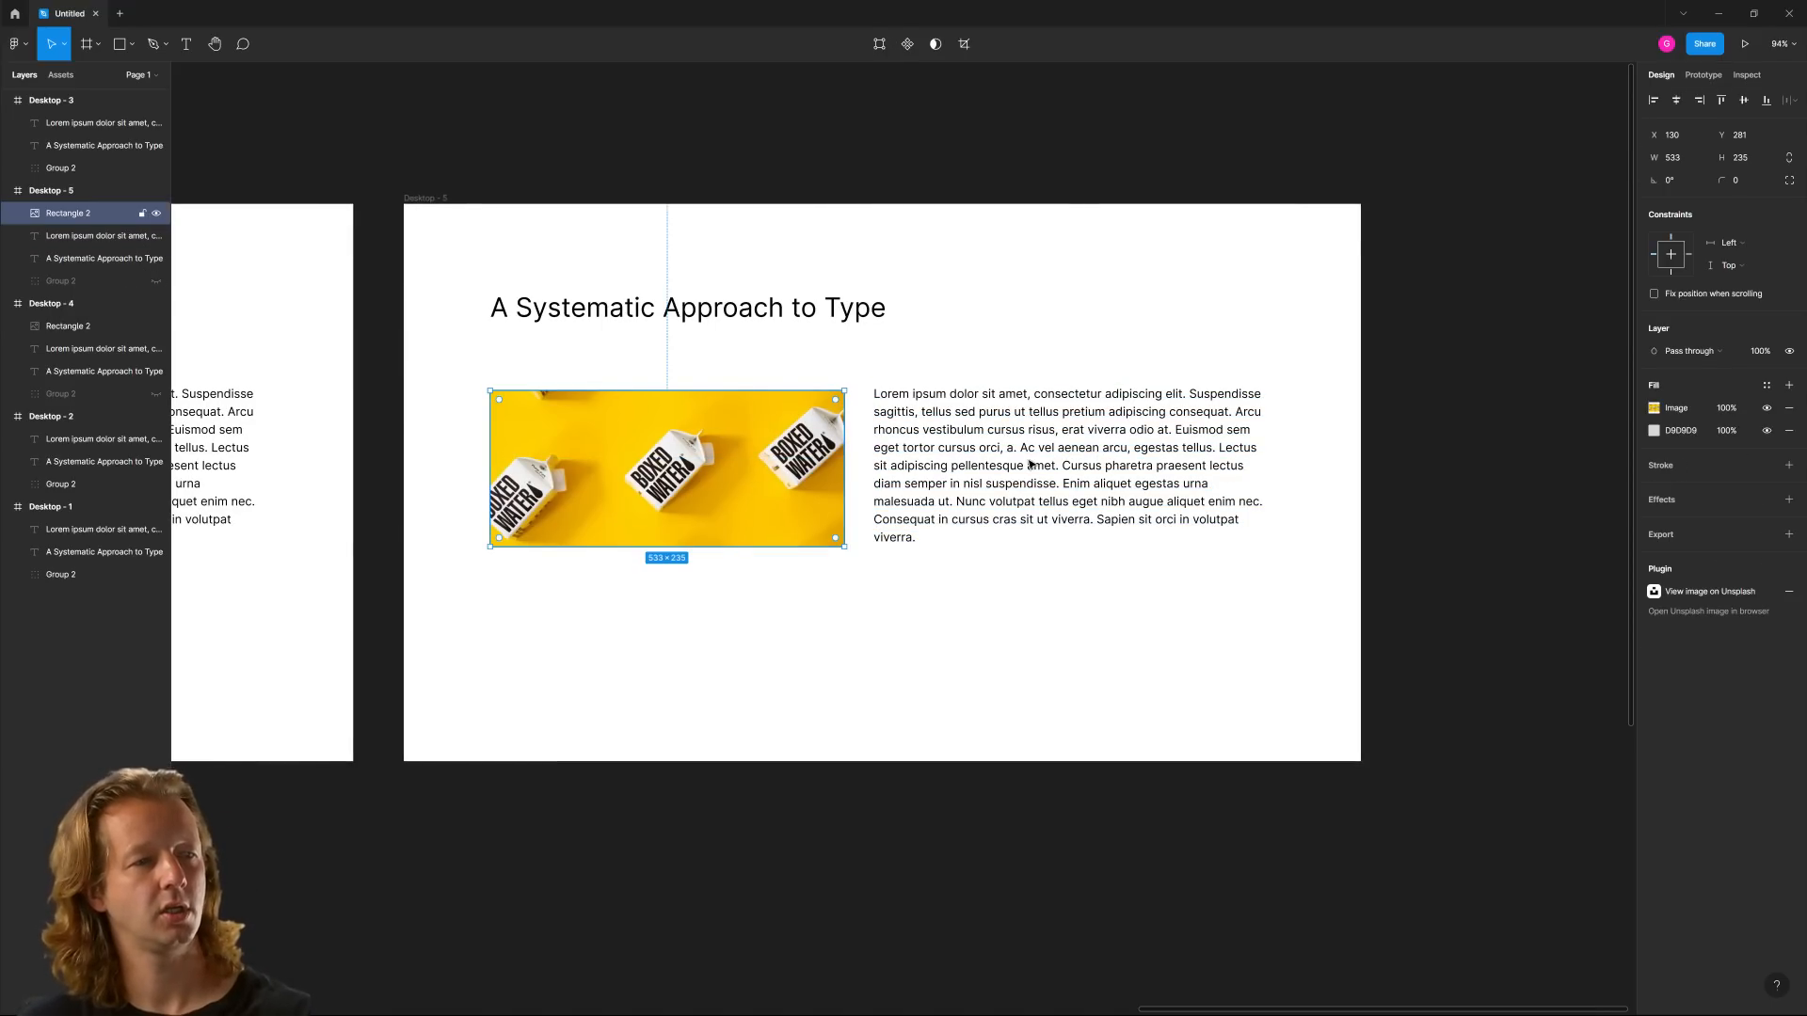
{"action": "key", "text": "Delete"}
{"action": "left_click_drag", "start_coordinate": [1029, 463], "coordinate": [902, 463]}
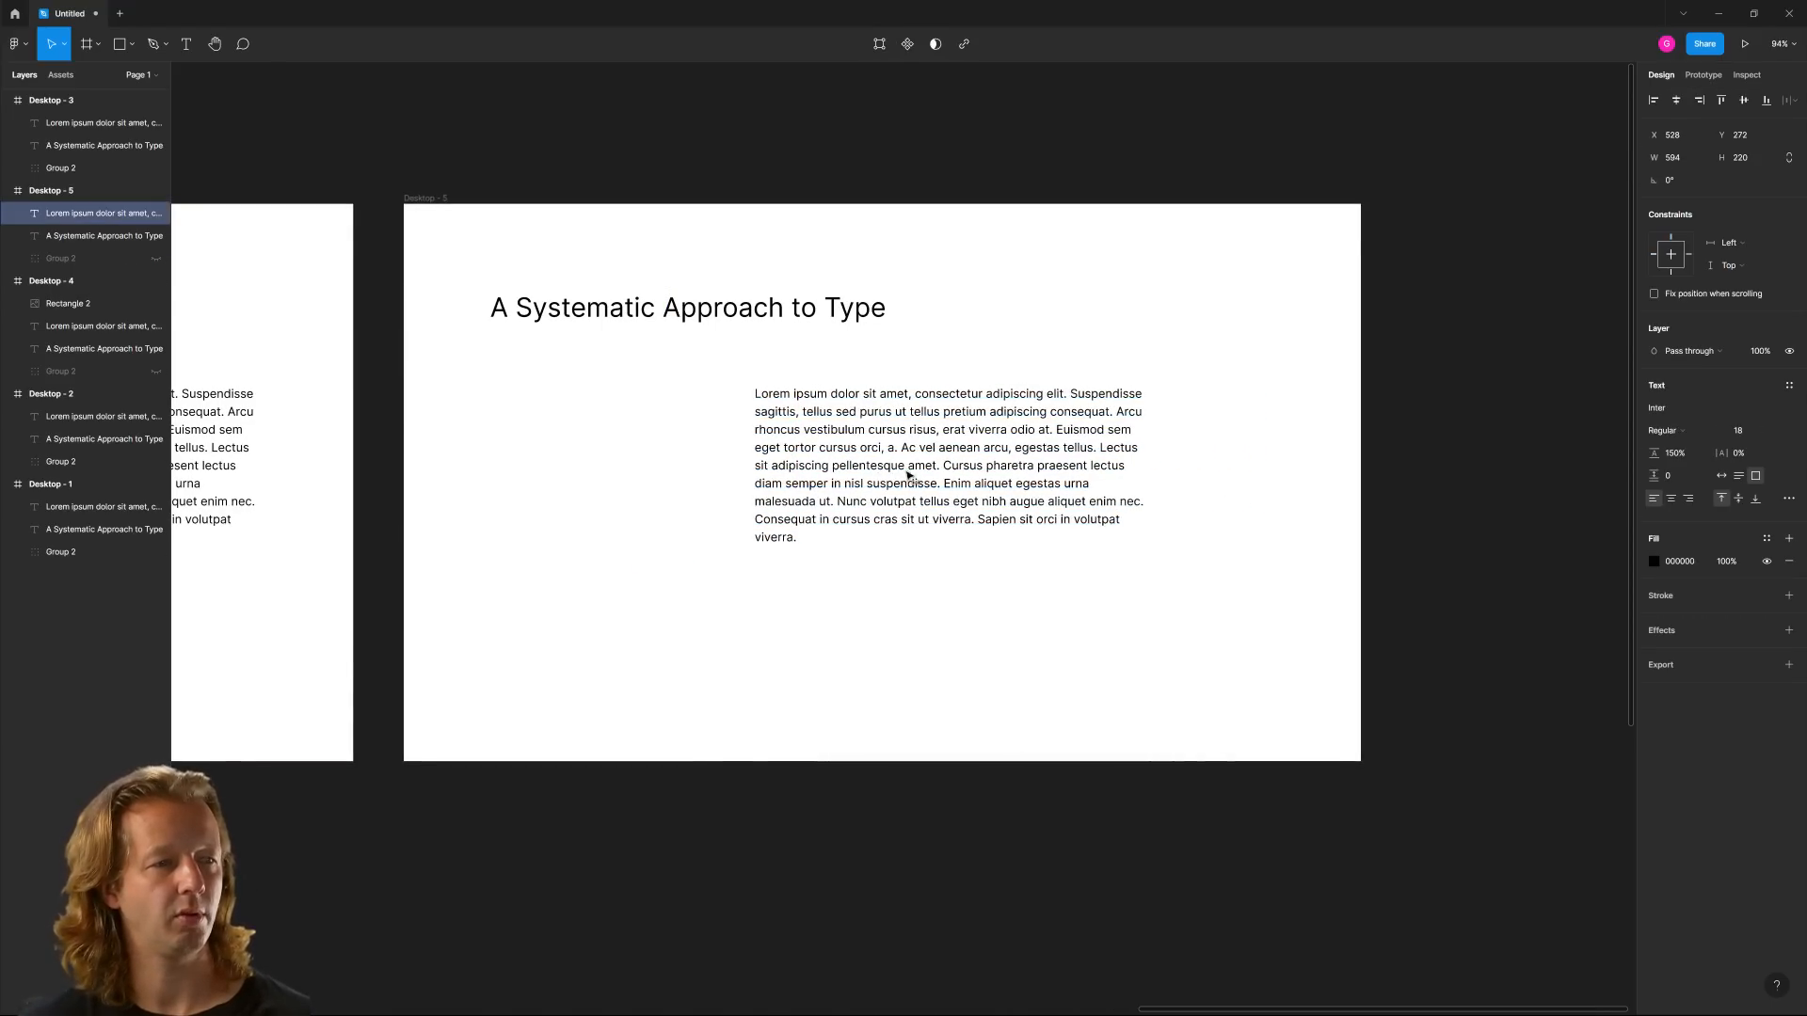
{"action": "left_click", "coordinate": [1679, 101]}
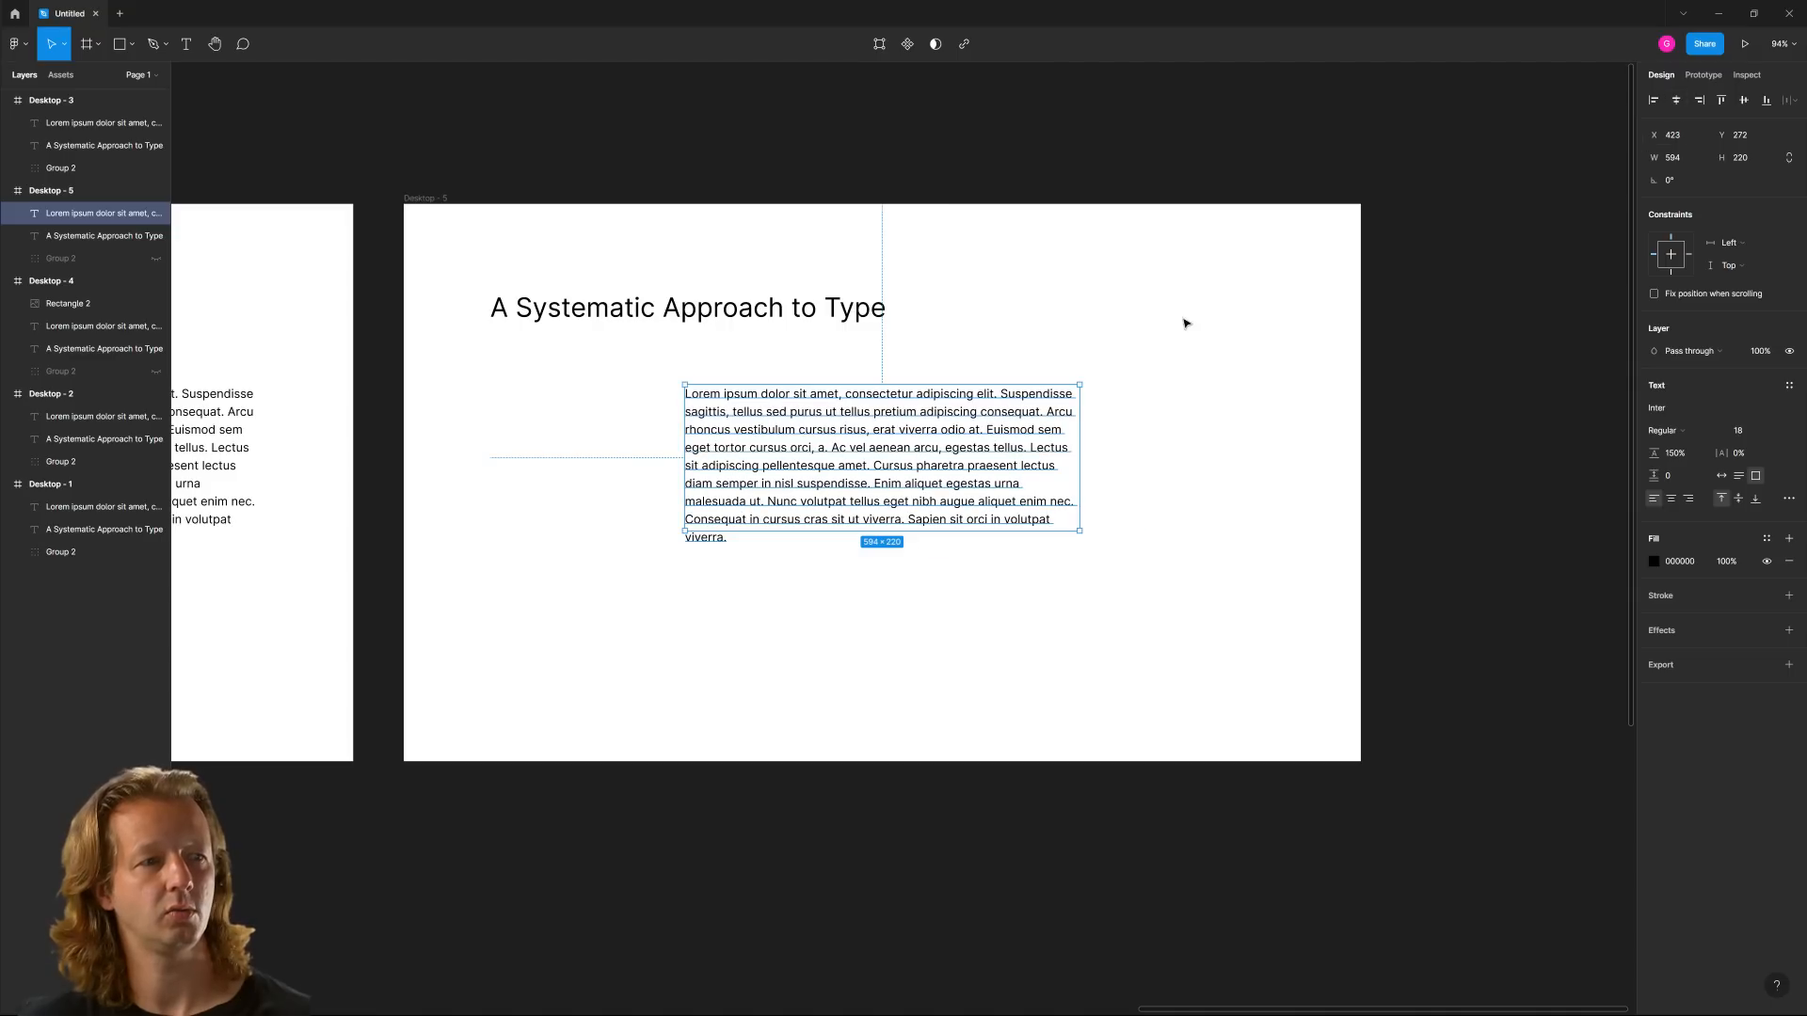
{"action": "key", "text": "Escape"}
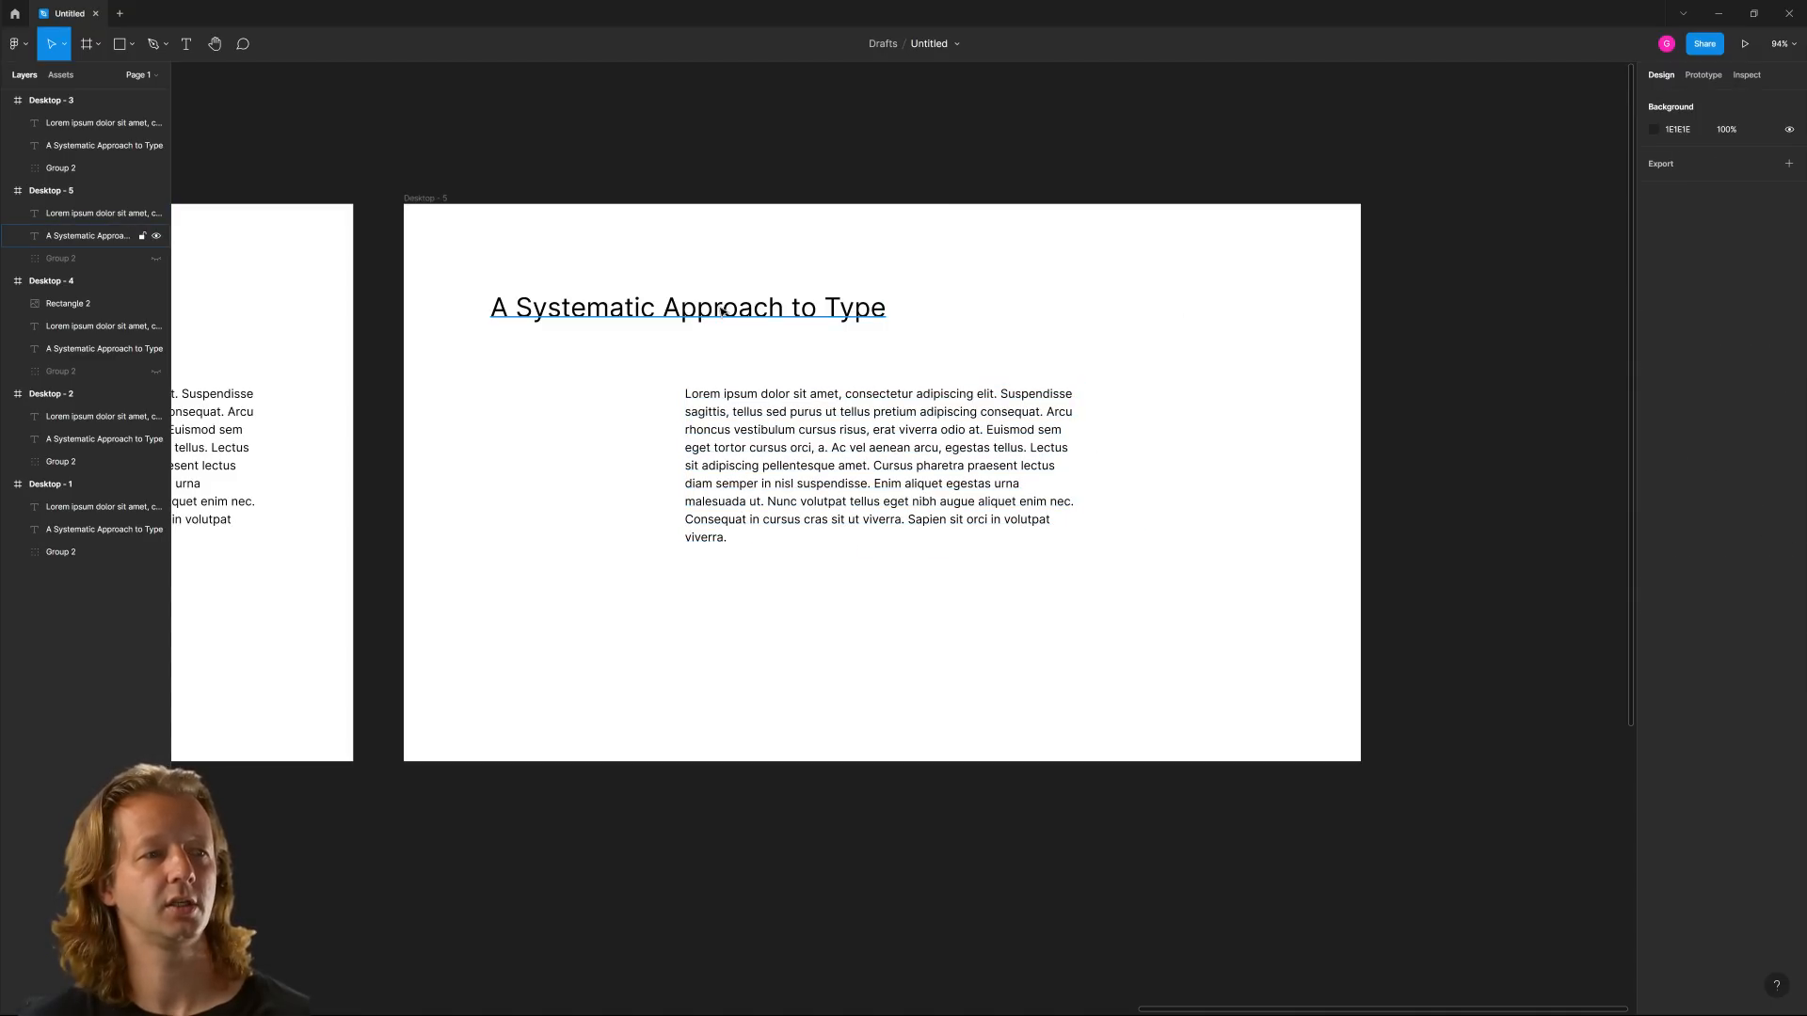
Move the Desktop - 5 heading right so its left edge lines up with the centered paragraph at X 423
{"action": "left_click_drag", "start_coordinate": [723, 310], "coordinate": [917, 310]}
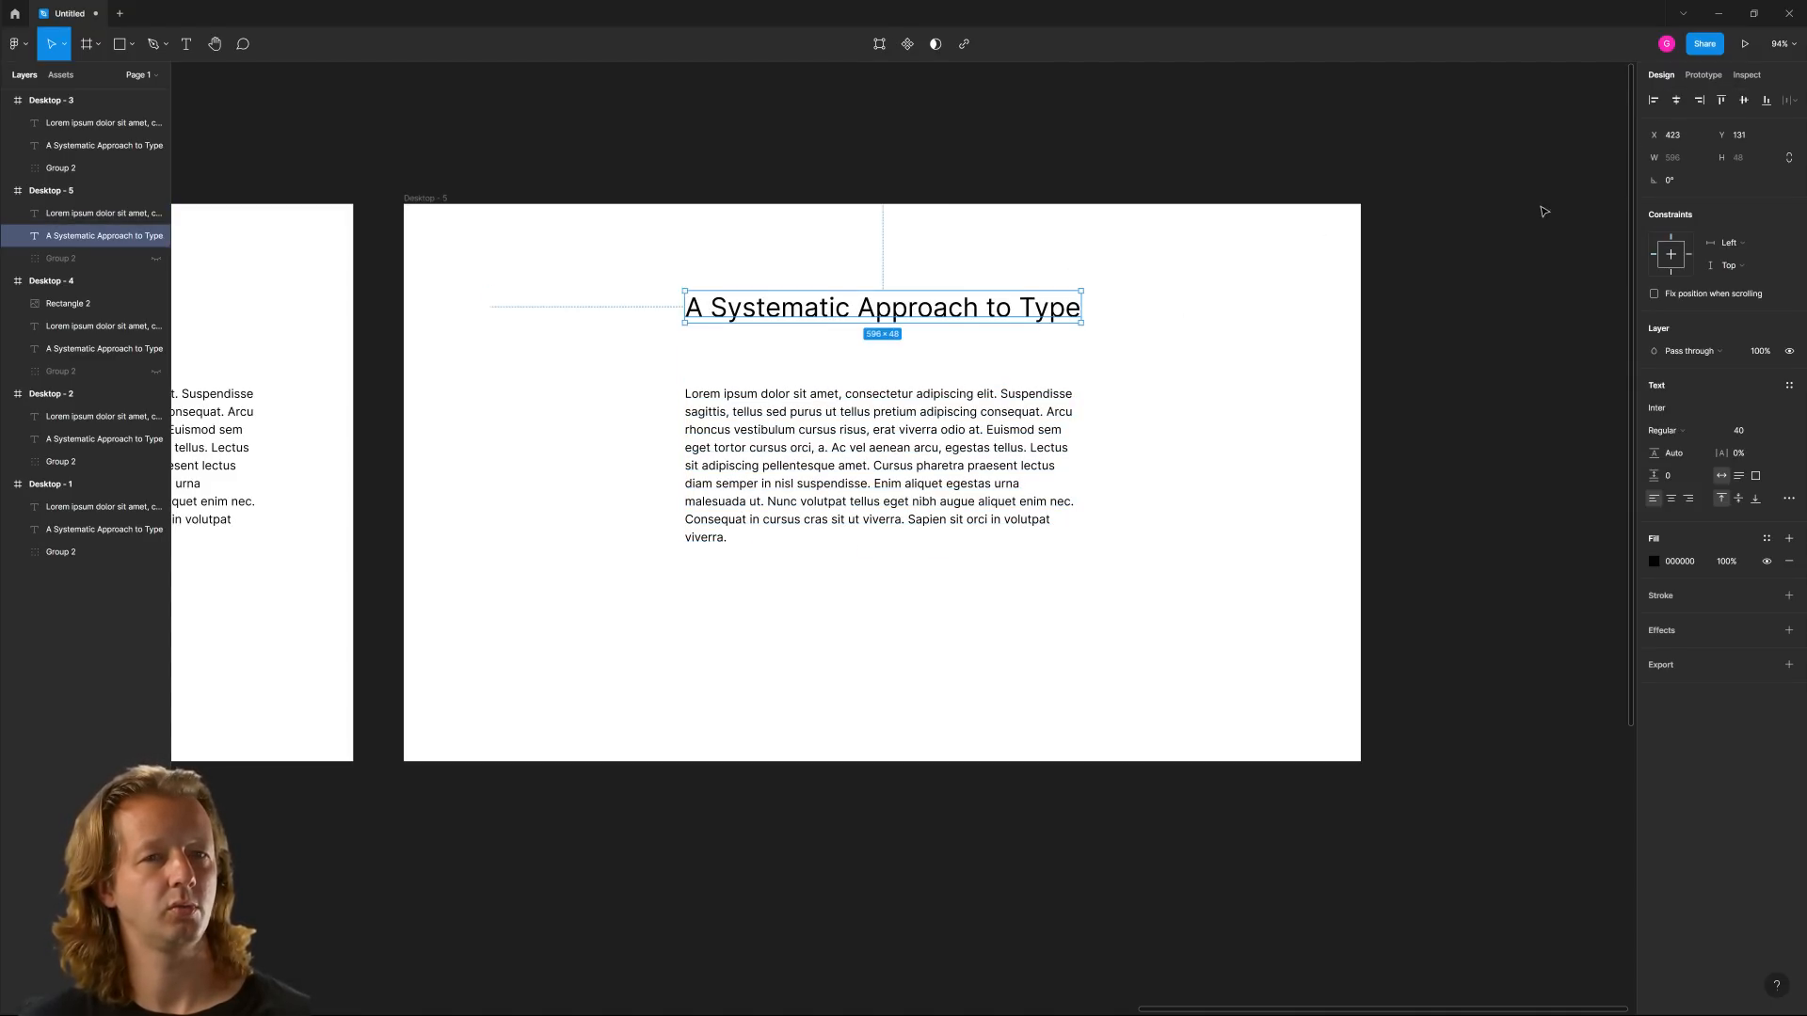
{"action": "key", "text": "Escape"}
{"action": "left_click", "coordinate": [935, 468]}
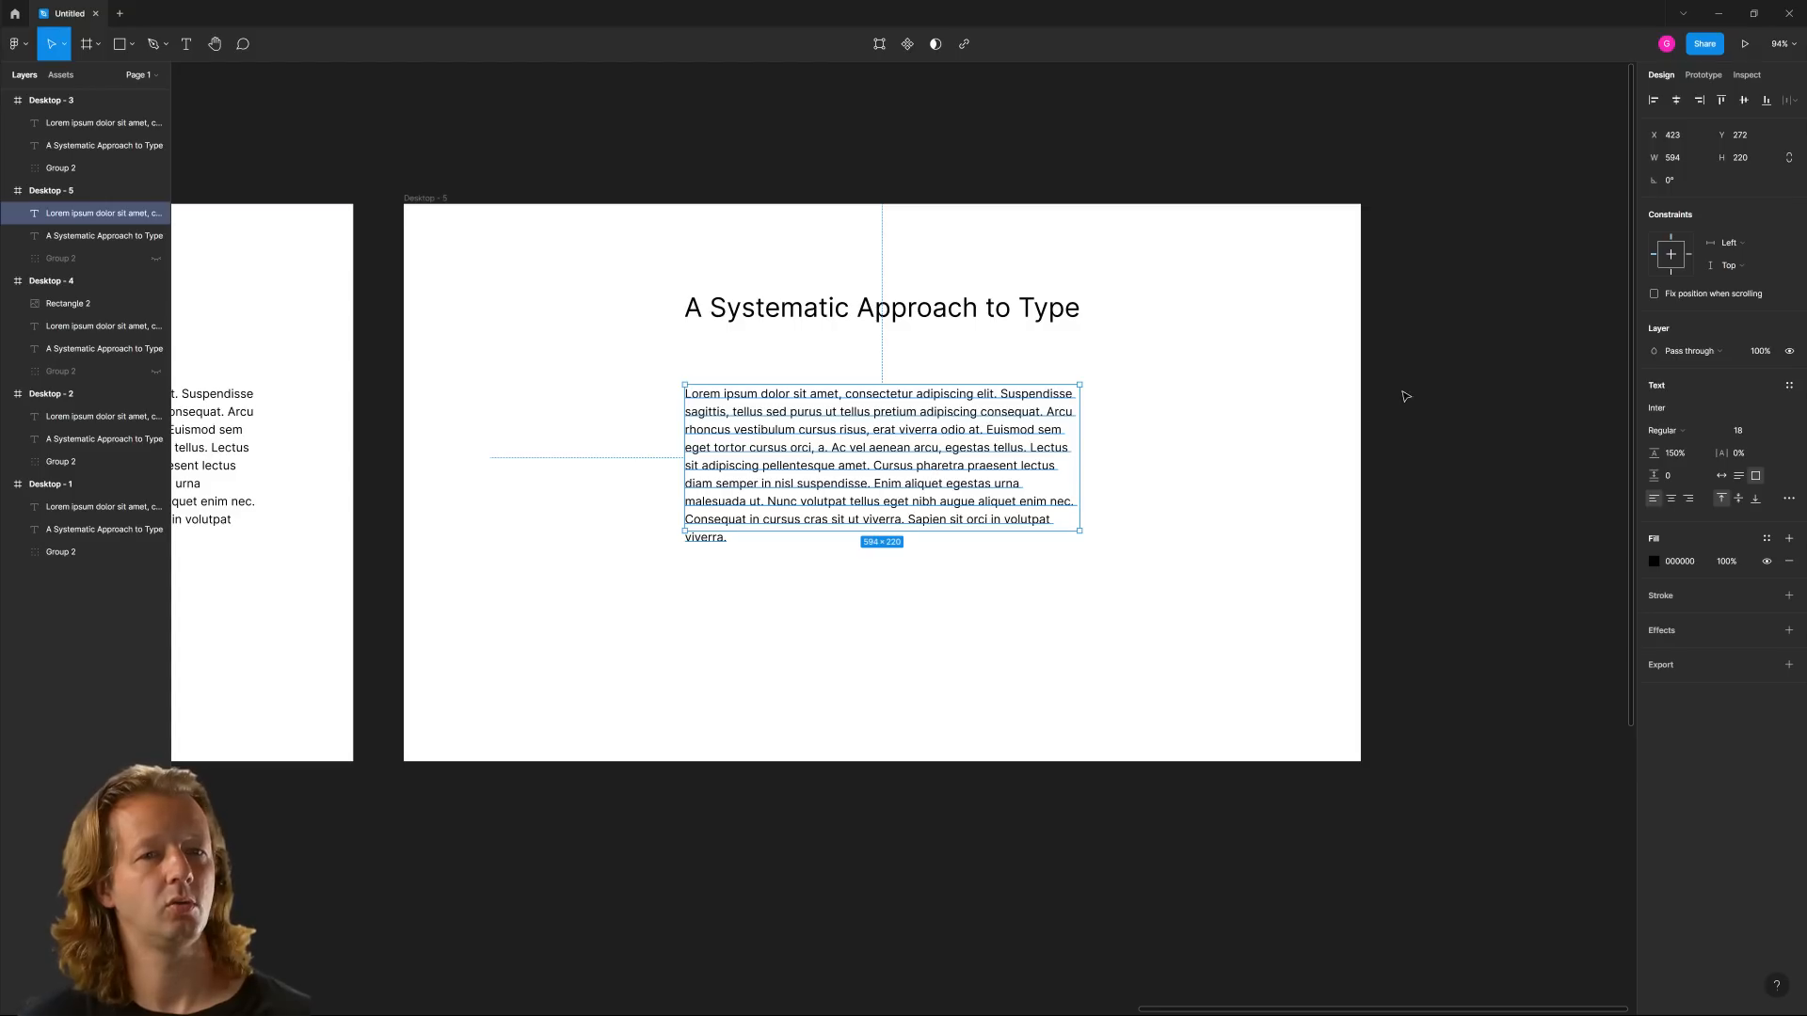
Show the Desktop - 5 layout grid and set its column margin to 330
{"action": "left_click", "coordinate": [446, 199]}
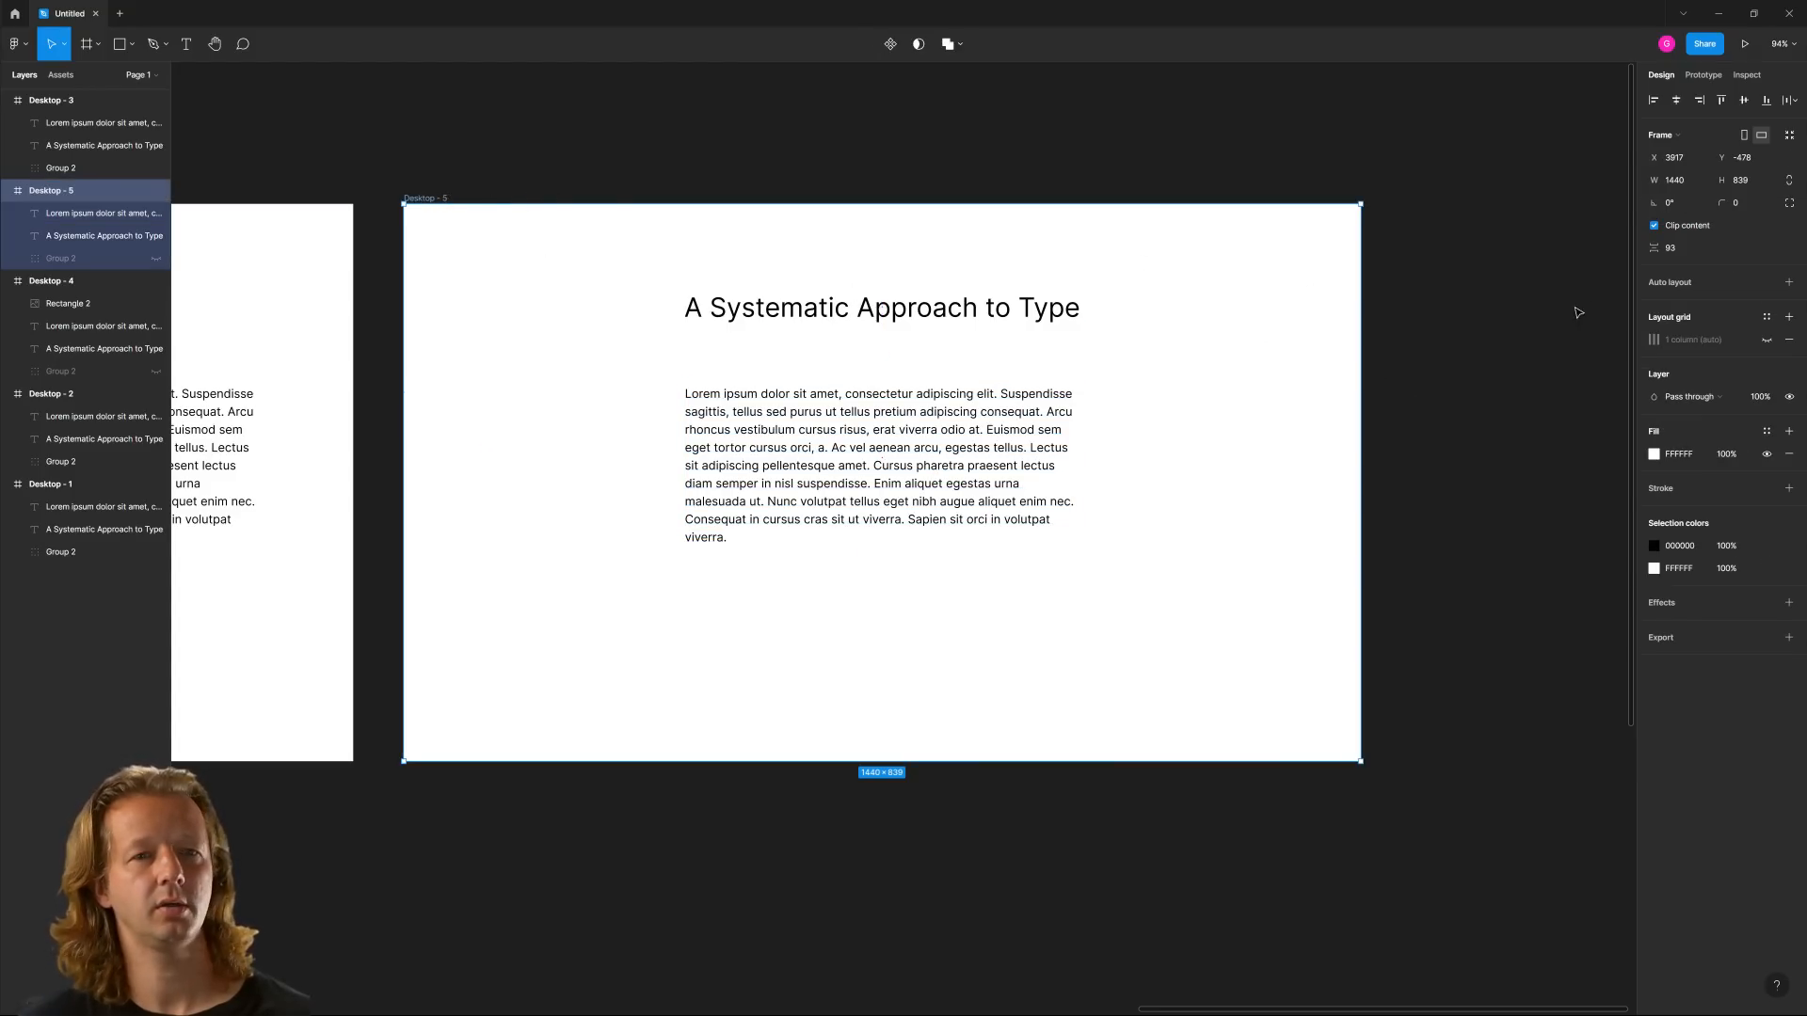
{"action": "left_click", "coordinate": [1767, 340]}
{"action": "left_click", "coordinate": [1653, 340]}
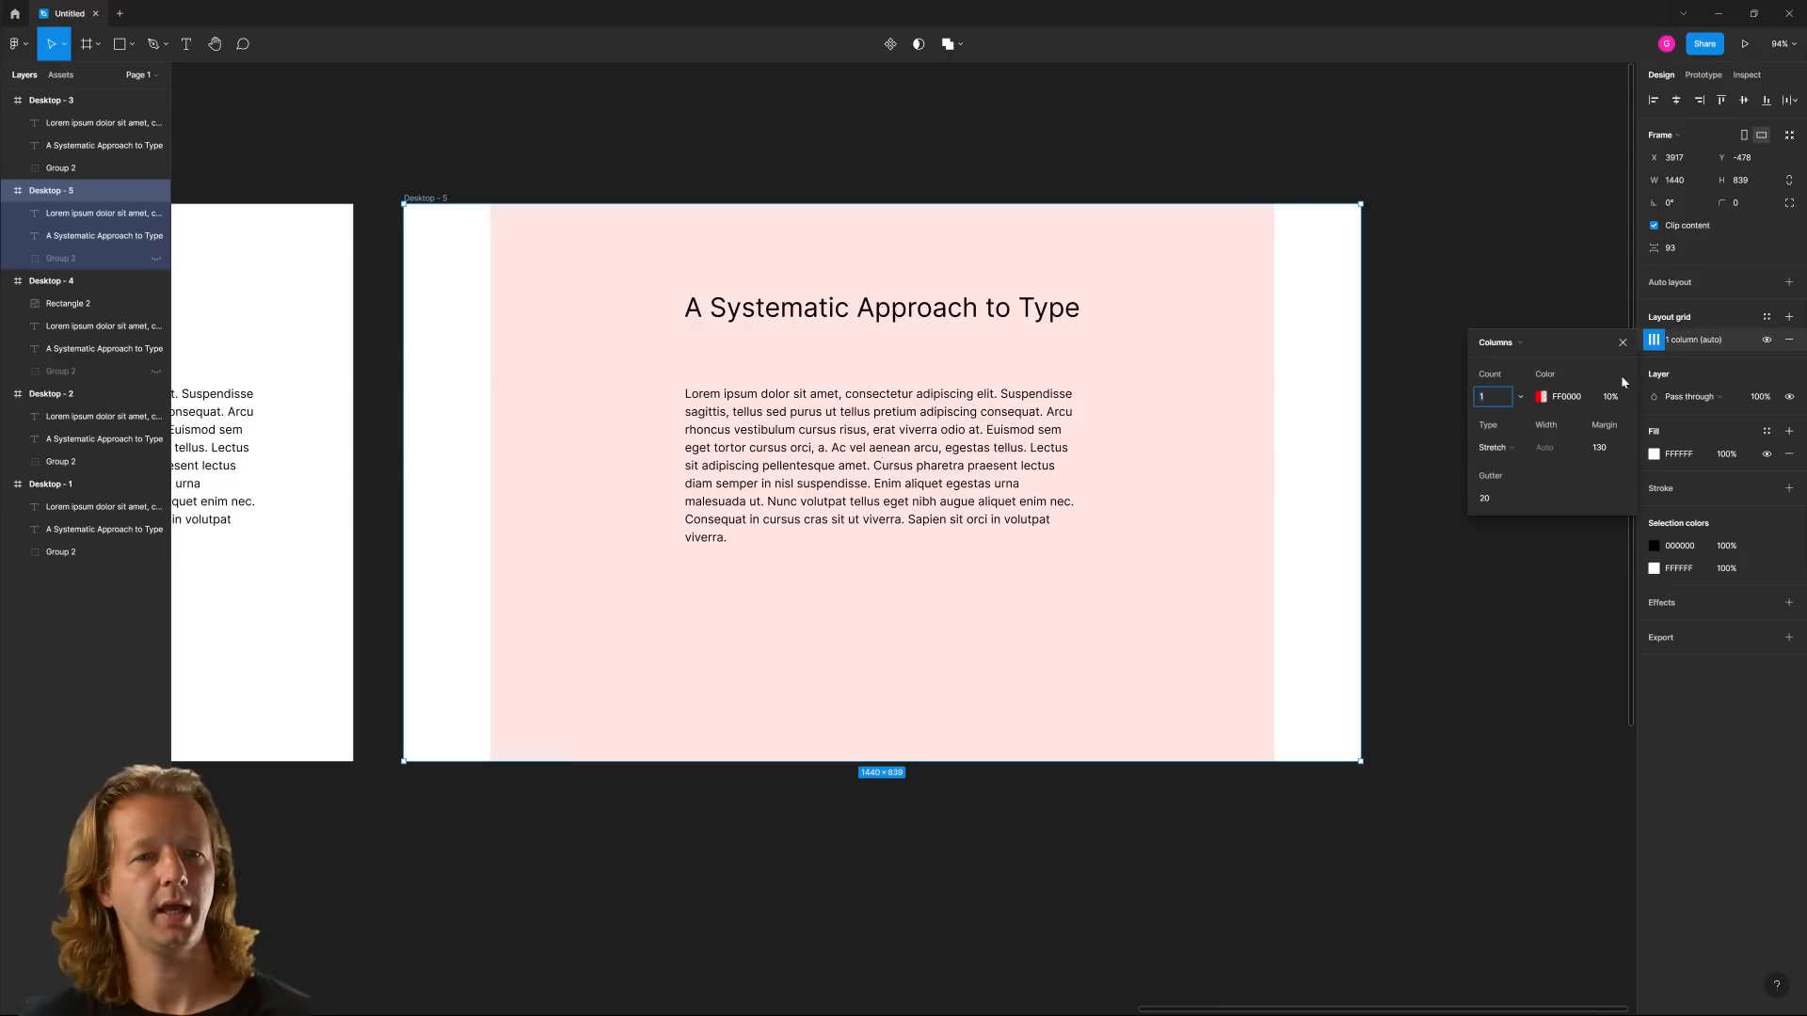
{"action": "left_click", "coordinate": [1602, 449]}
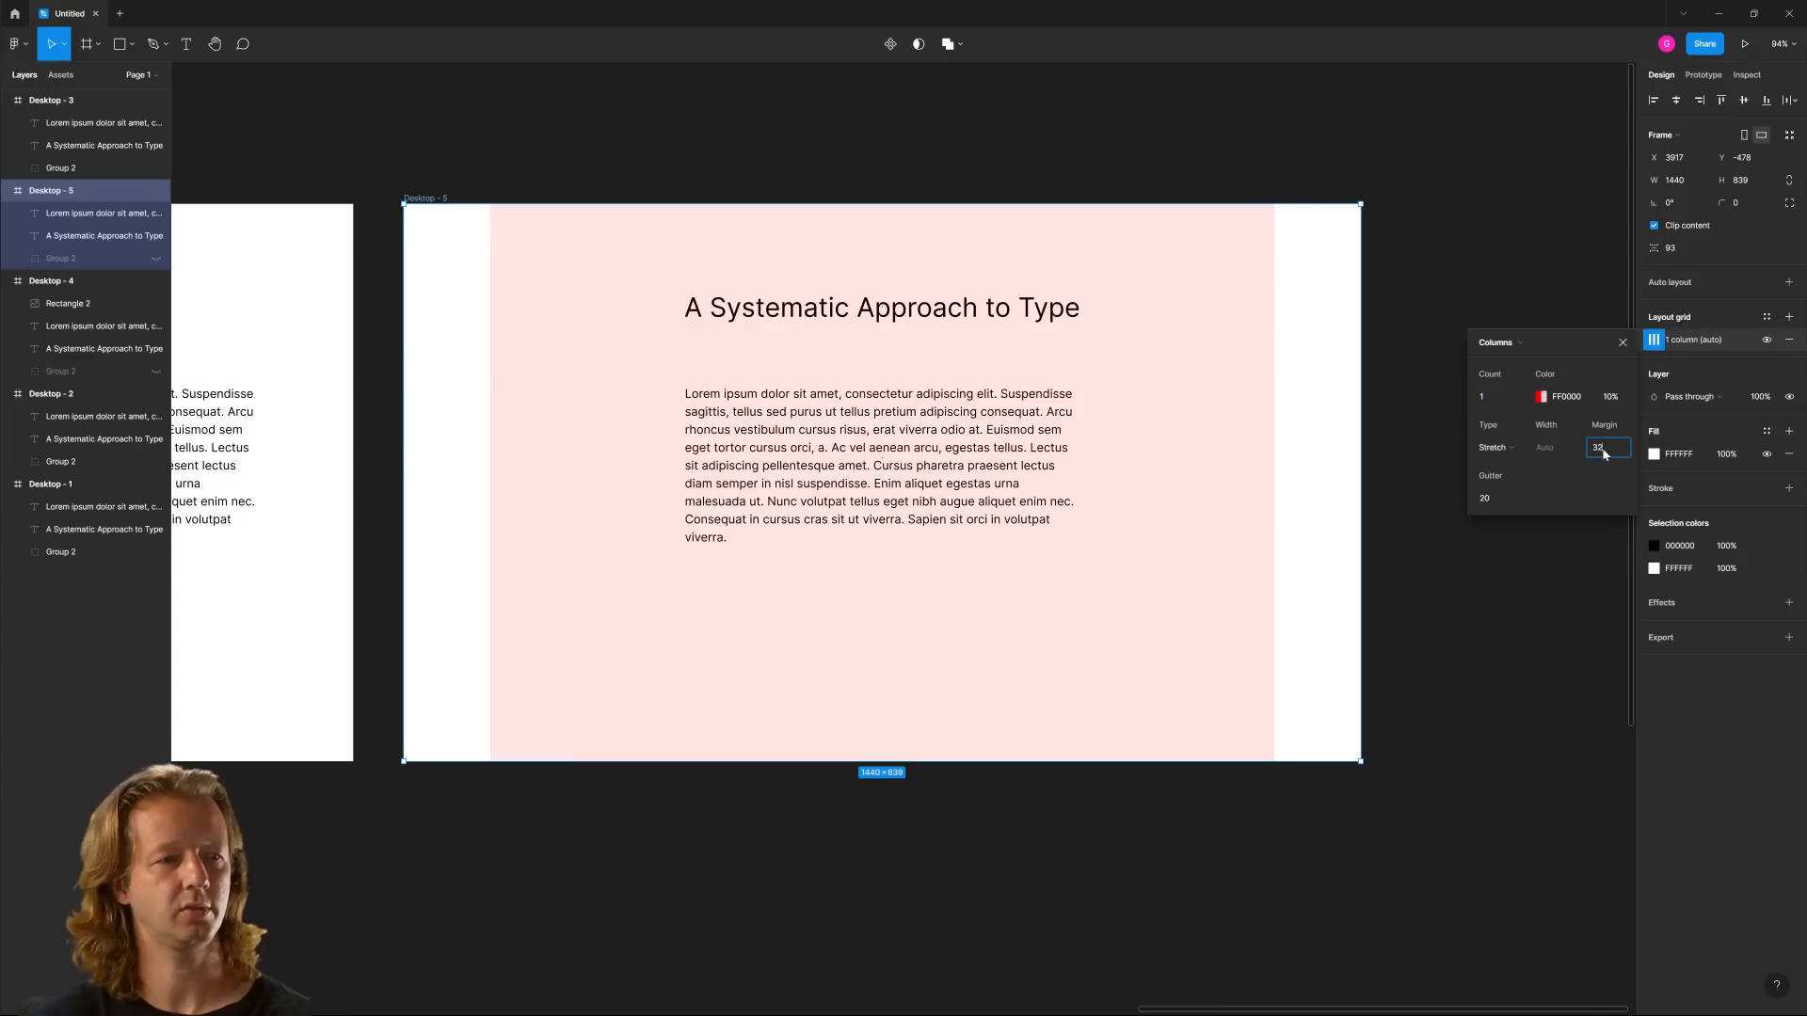
{"action": "key", "text": "Return"}
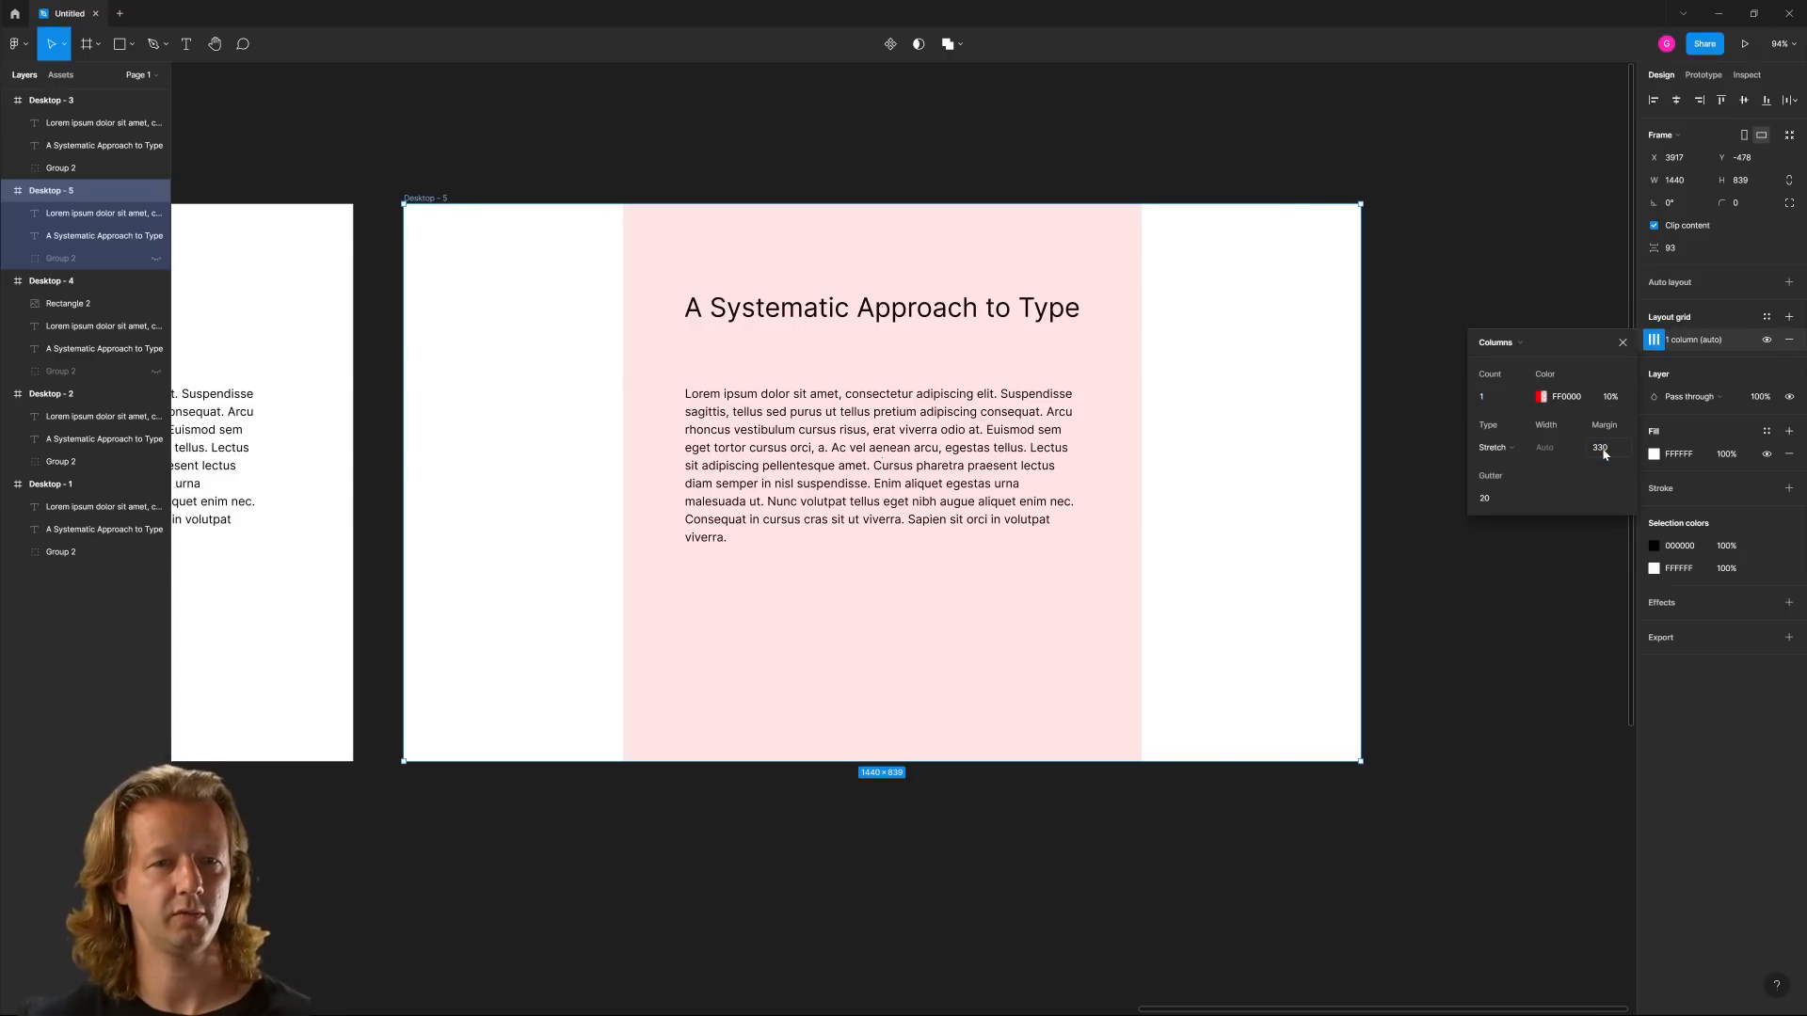
Set the Desktop - 5 column grid's margin to 400 for a tighter fit around the text
{"action": "left_click", "coordinate": [1604, 454]}
{"action": "type", "text": "400"}
{"action": "key", "text": "Return"}
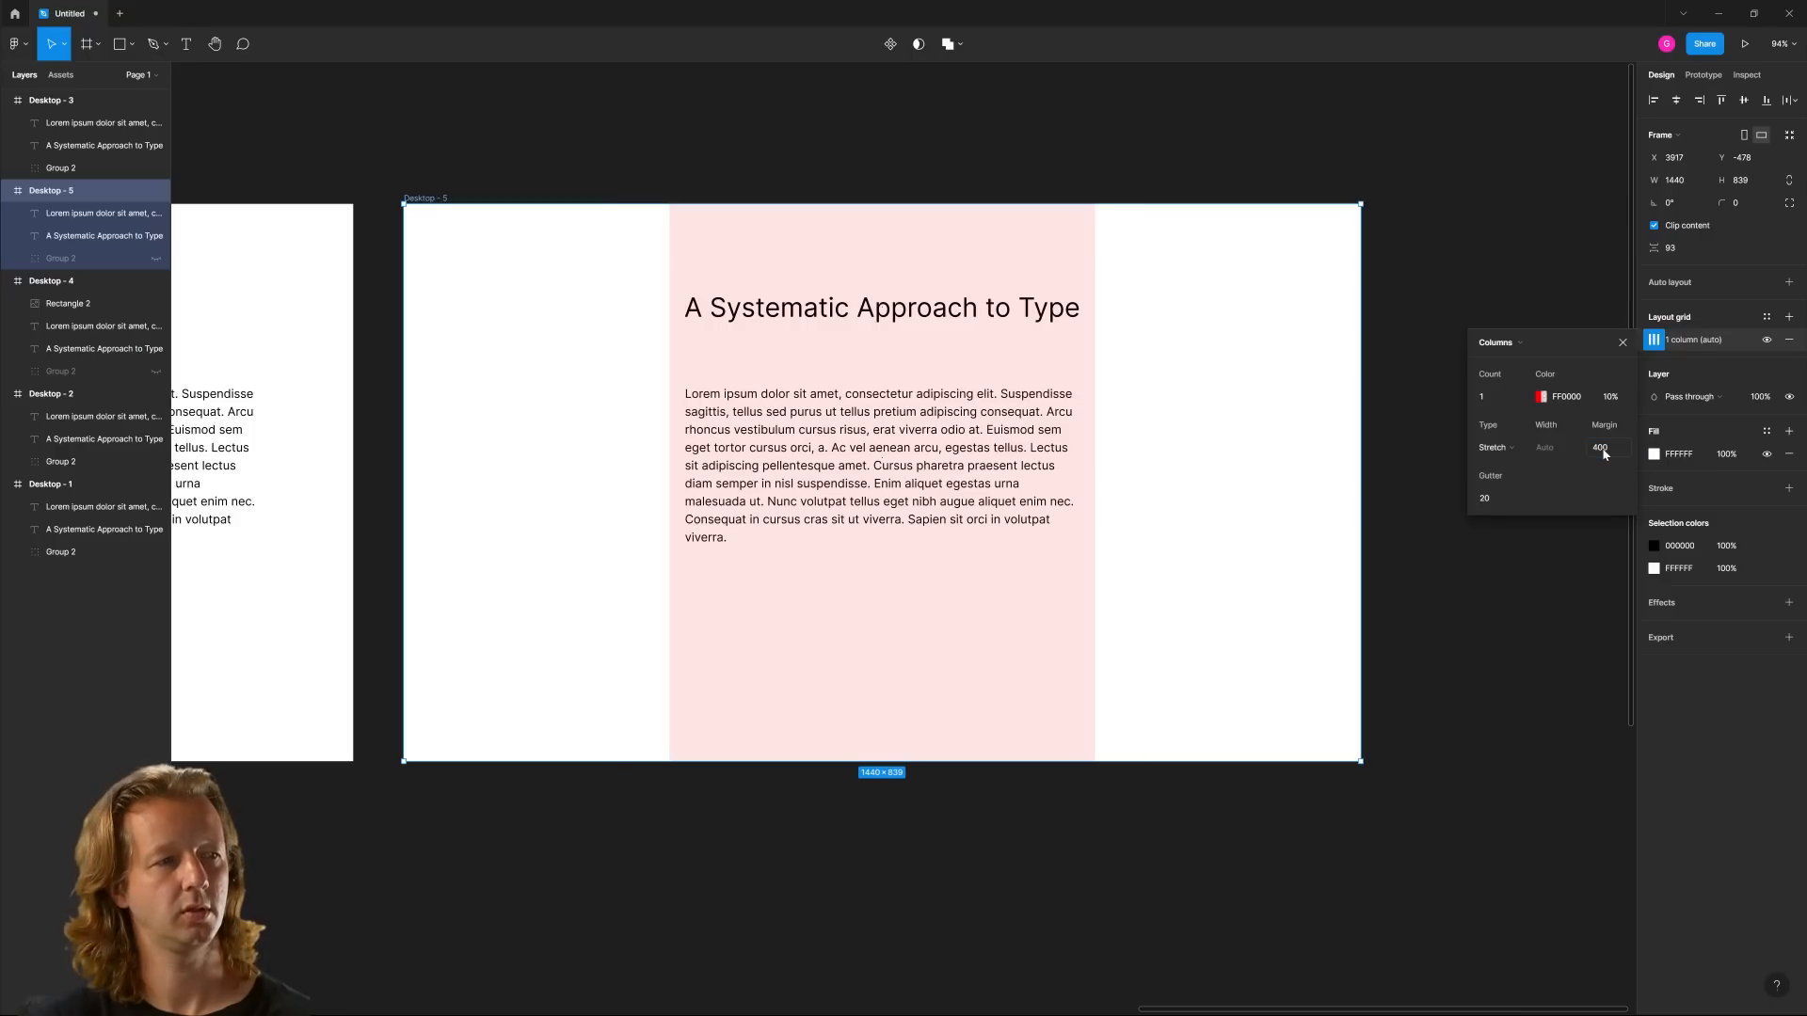
{"action": "left_click", "coordinate": [1473, 300]}
{"action": "scroll", "coordinate": [1149, 445], "scroll_direction": "down", "scroll_amount": 4}
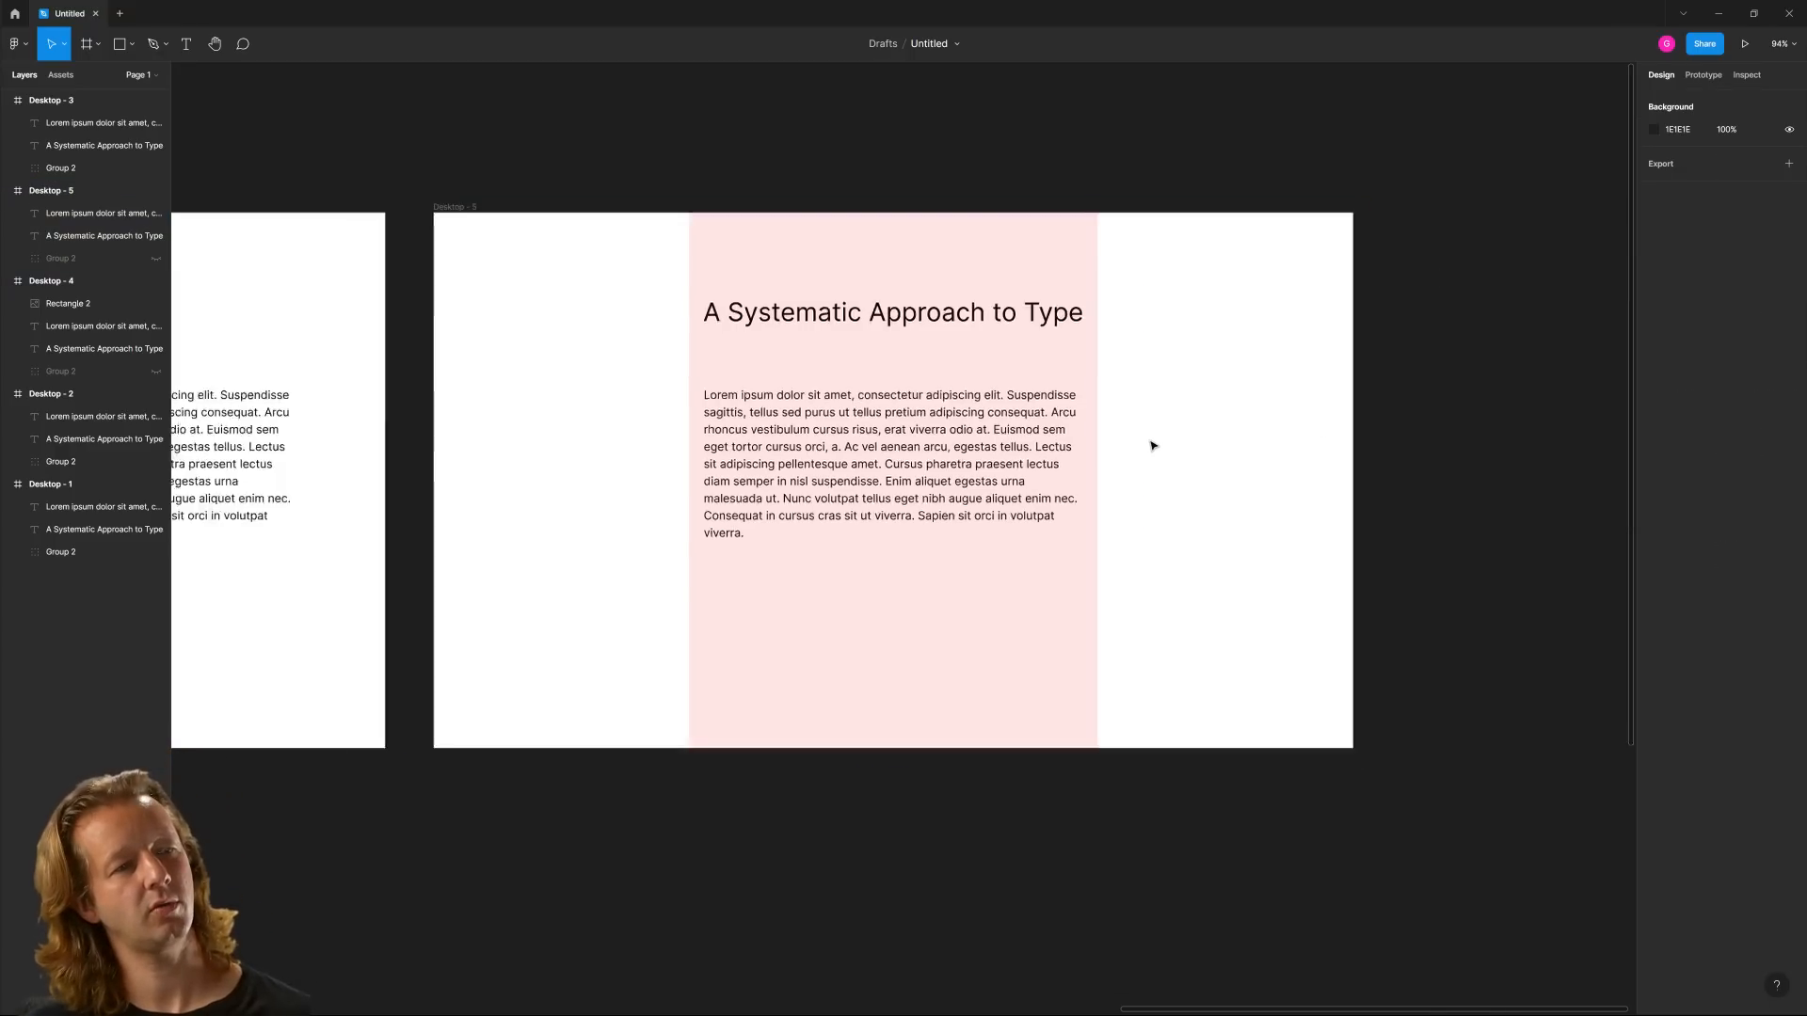
{"action": "left_click_drag", "start_coordinate": [1190, 417], "coordinate": [1124, 345]}
{"action": "scroll", "coordinate": [997, 377], "scroll_direction": "up", "scroll_amount": 5}
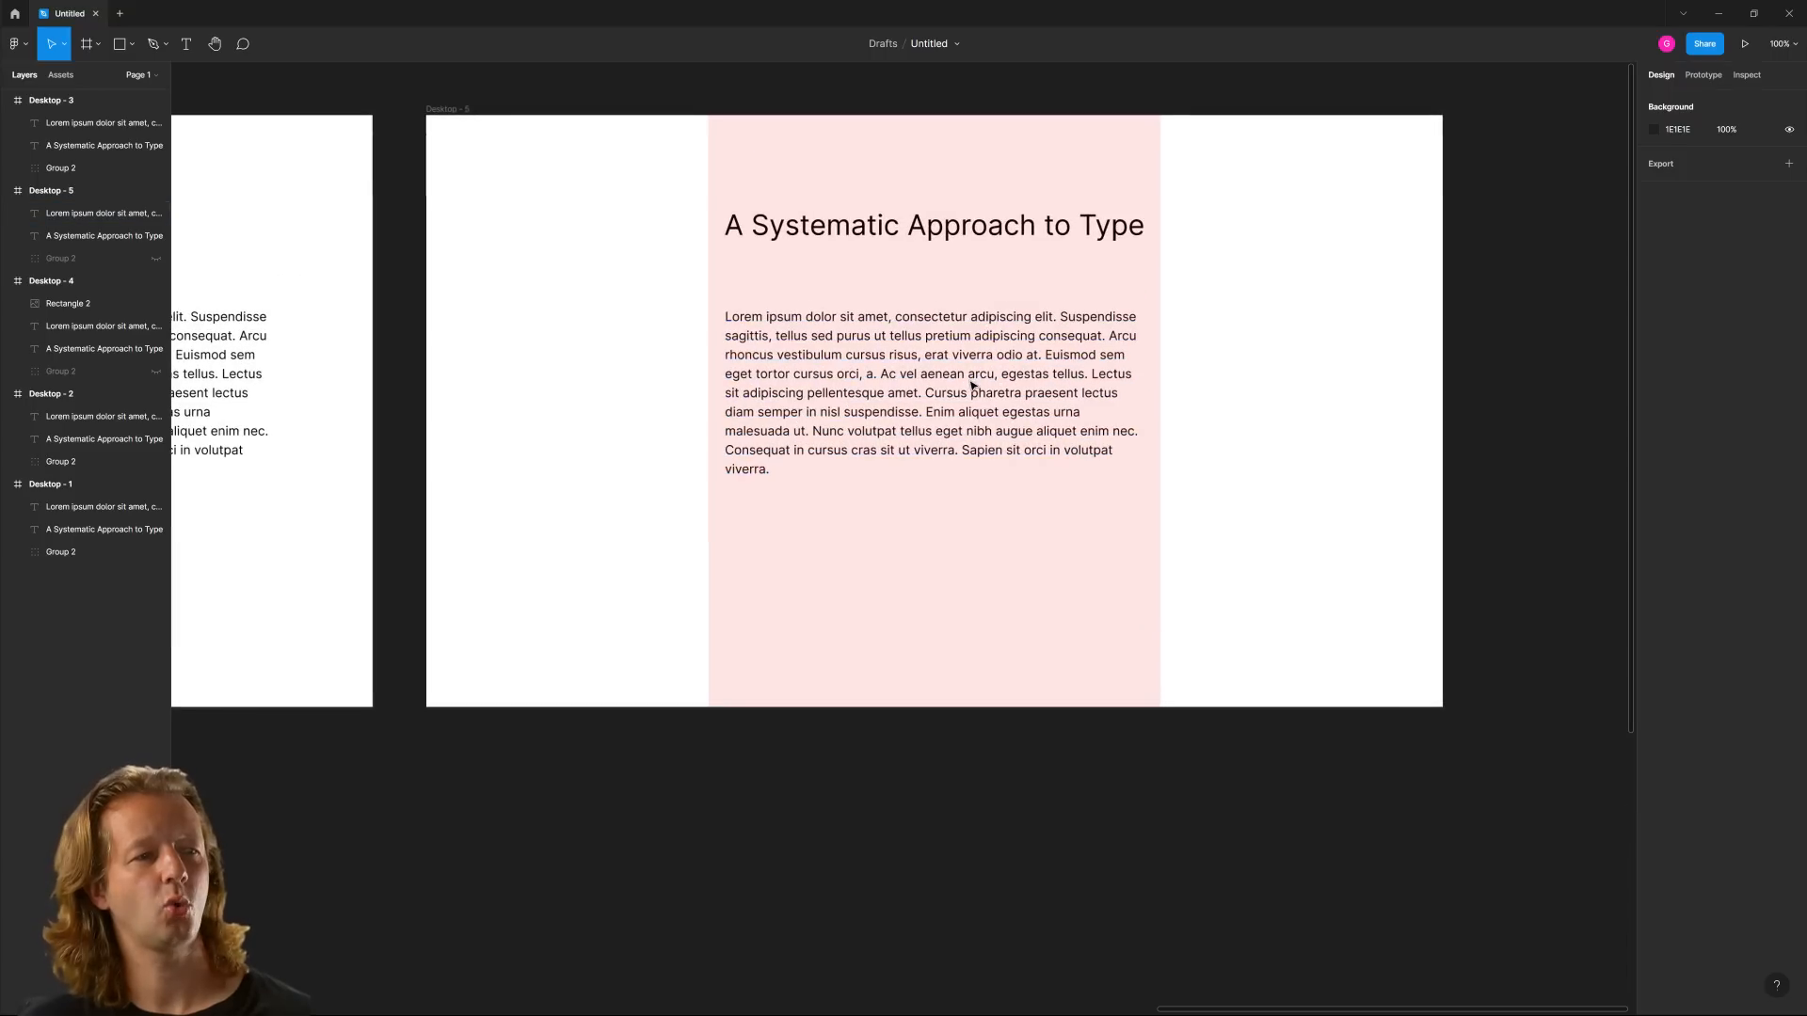
Copy the closing part of the Desktop - 5 paragraph from "Ac vel aenean arcu" onward, and lengthen its text box to a height of 611
{"action": "left_click", "coordinate": [951, 381]}
{"action": "double_click", "coordinate": [884, 374]}
{"action": "left_click_drag", "start_coordinate": [882, 374], "coordinate": [973, 487]}
{"action": "key", "text": "ctrl+c"}
{"action": "key", "text": "Escape"}
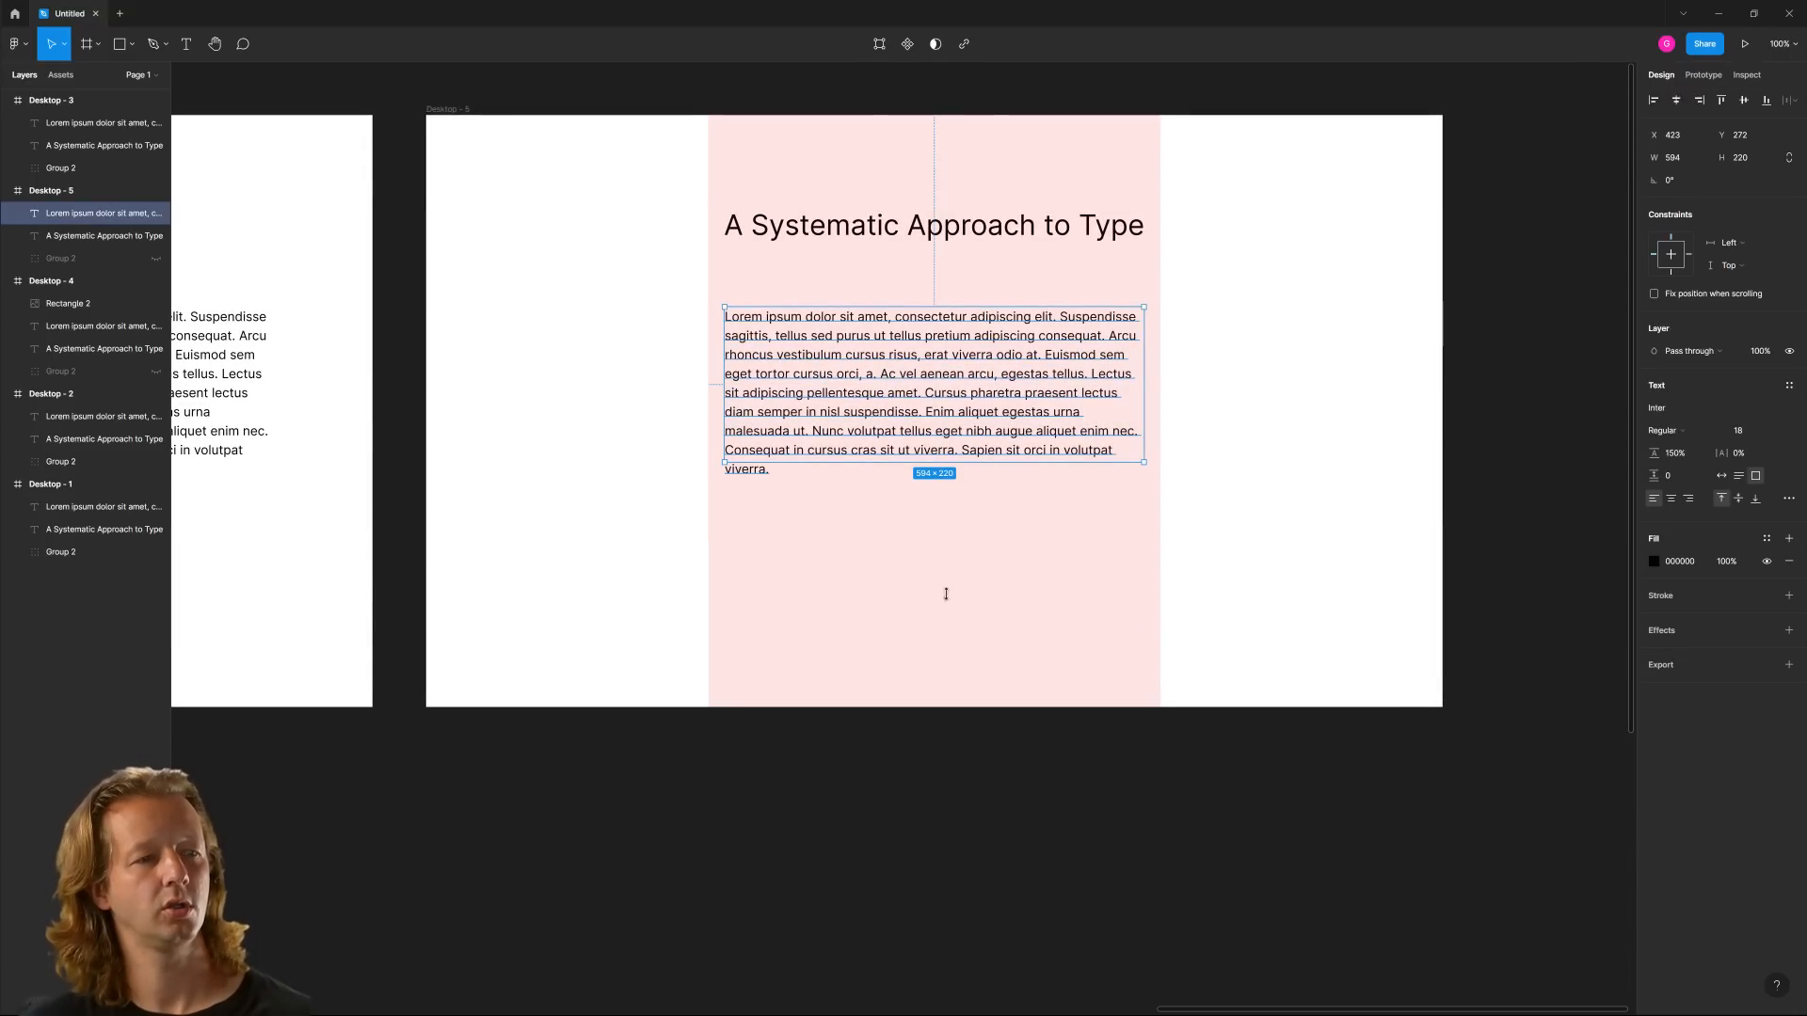
{"action": "left_click_drag", "start_coordinate": [947, 594], "coordinate": [961, 738]}
Paste the copied sentences twice after the body text as two additional paragraphs separated by blank lines
{"action": "double_click", "coordinate": [807, 467]}
{"action": "left_click", "coordinate": [803, 477]}
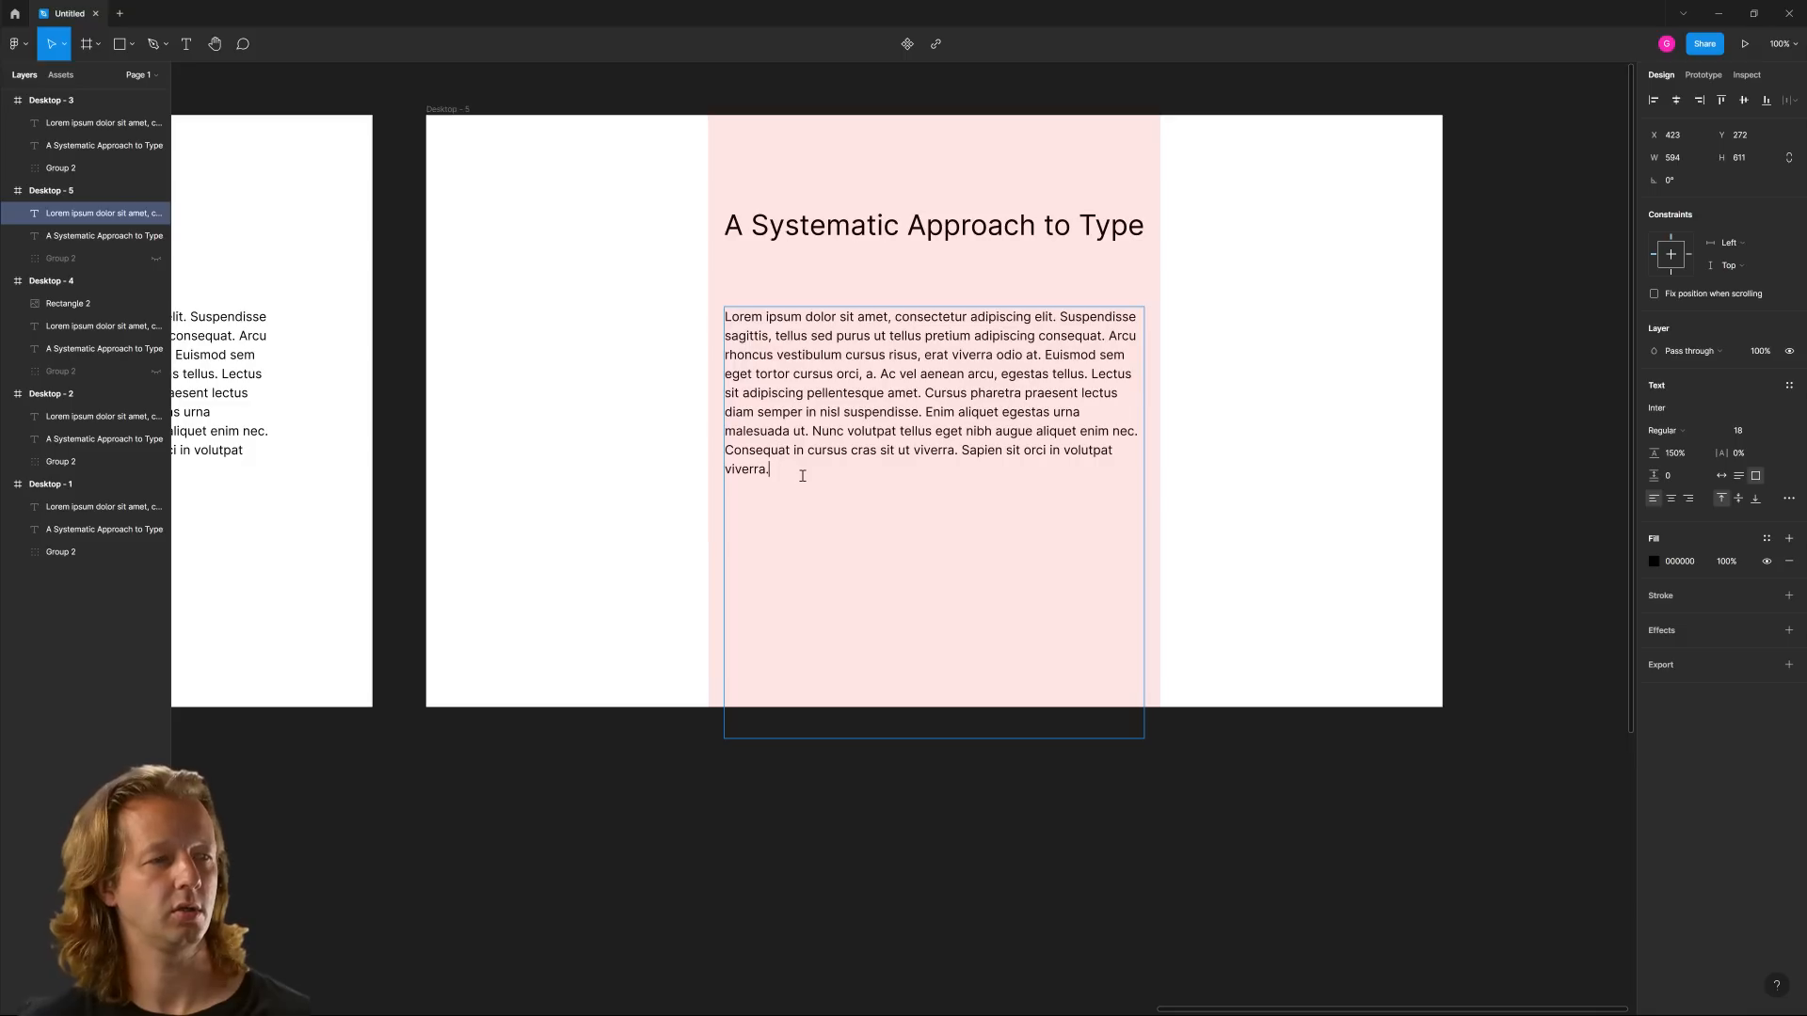
{"action": "key", "text": "ctrl+v"}
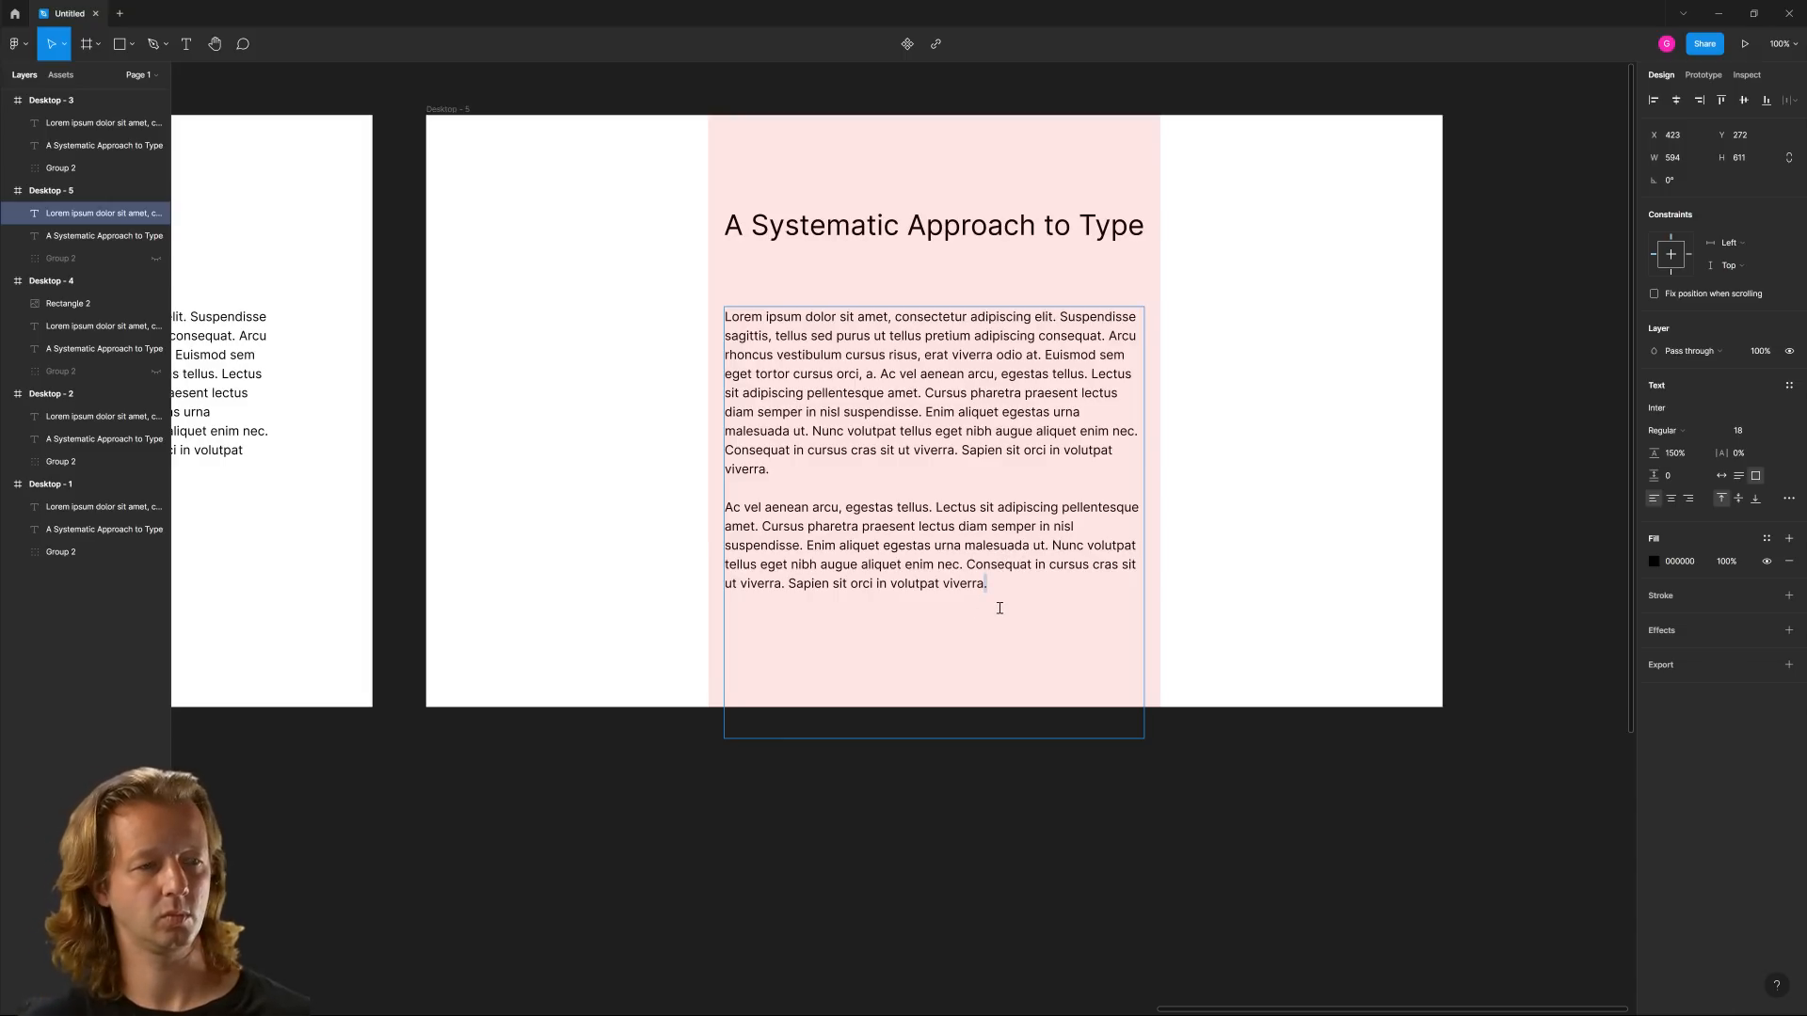
{"action": "key", "text": "ctrl+v"}
{"action": "left_click", "coordinate": [1020, 915]}
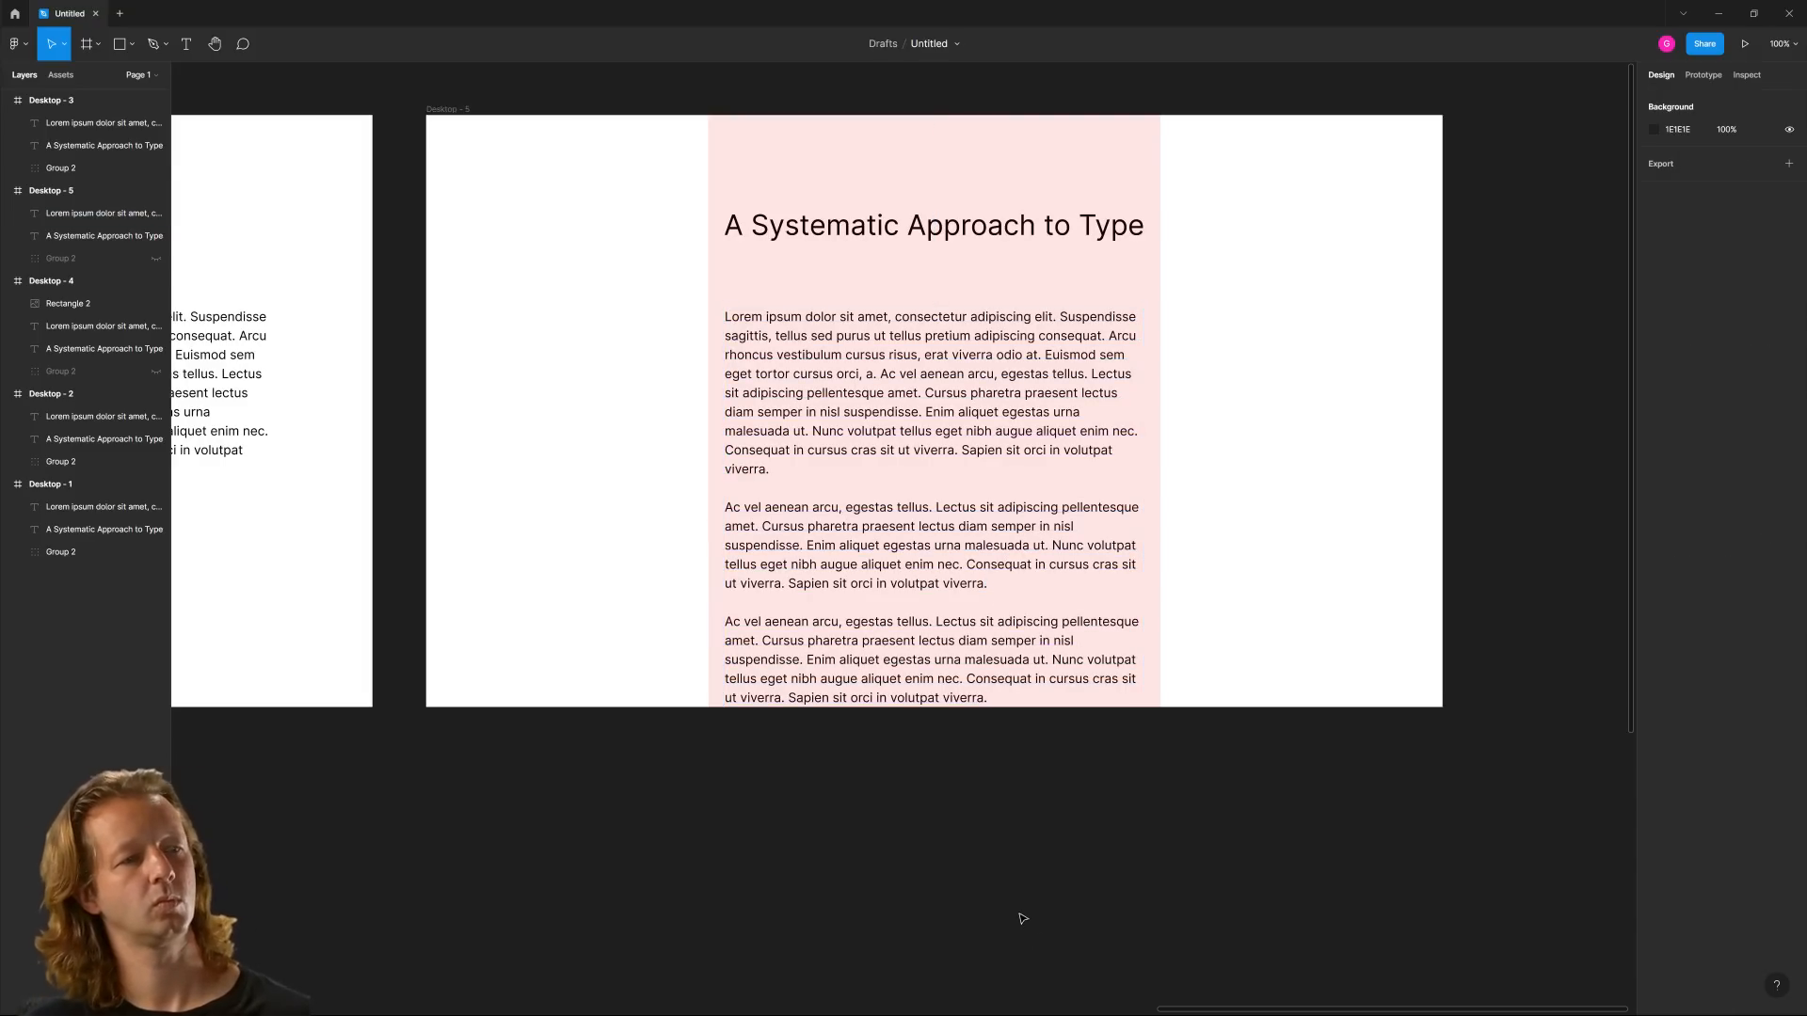
Hide the layout grid of the Desktop - 5 frame
{"action": "scroll", "coordinate": [1006, 329], "scroll_direction": "down", "scroll_amount": 3}
{"action": "scroll", "coordinate": [869, 294], "scroll_direction": "up", "scroll_amount": 2}
{"action": "left_click", "coordinate": [851, 331]}
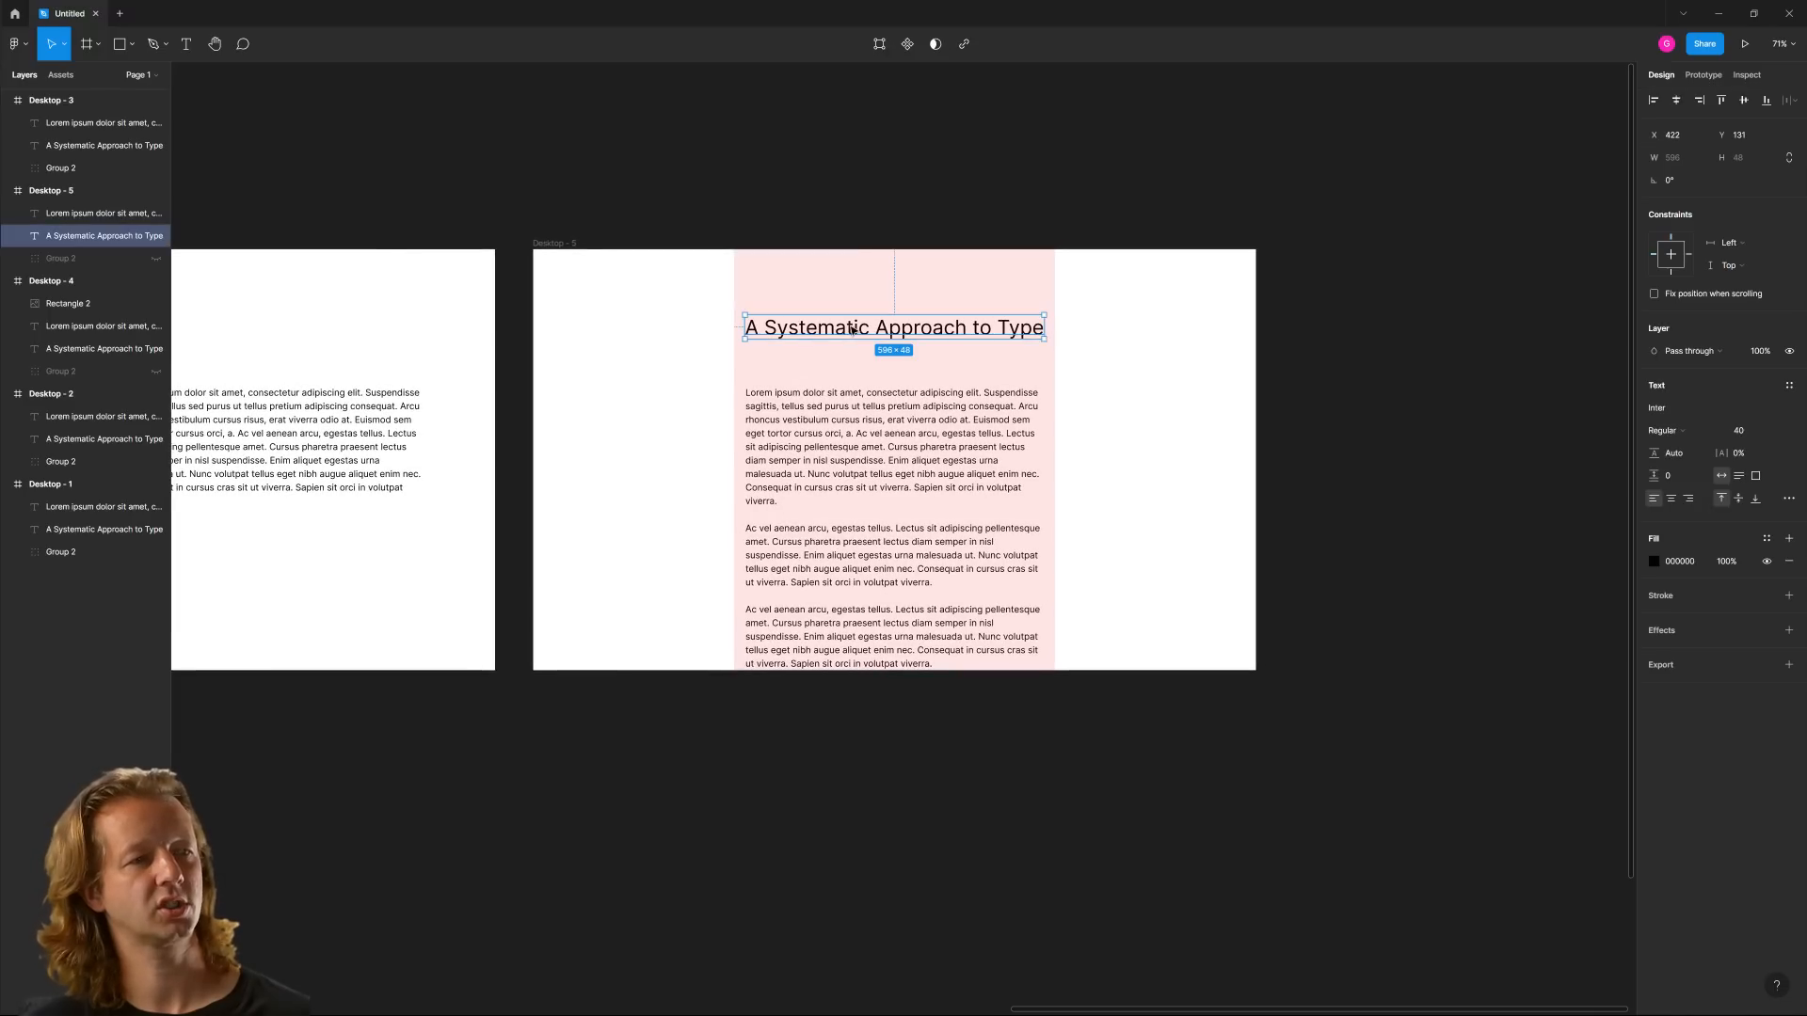
{"action": "left_click", "coordinate": [808, 294]}
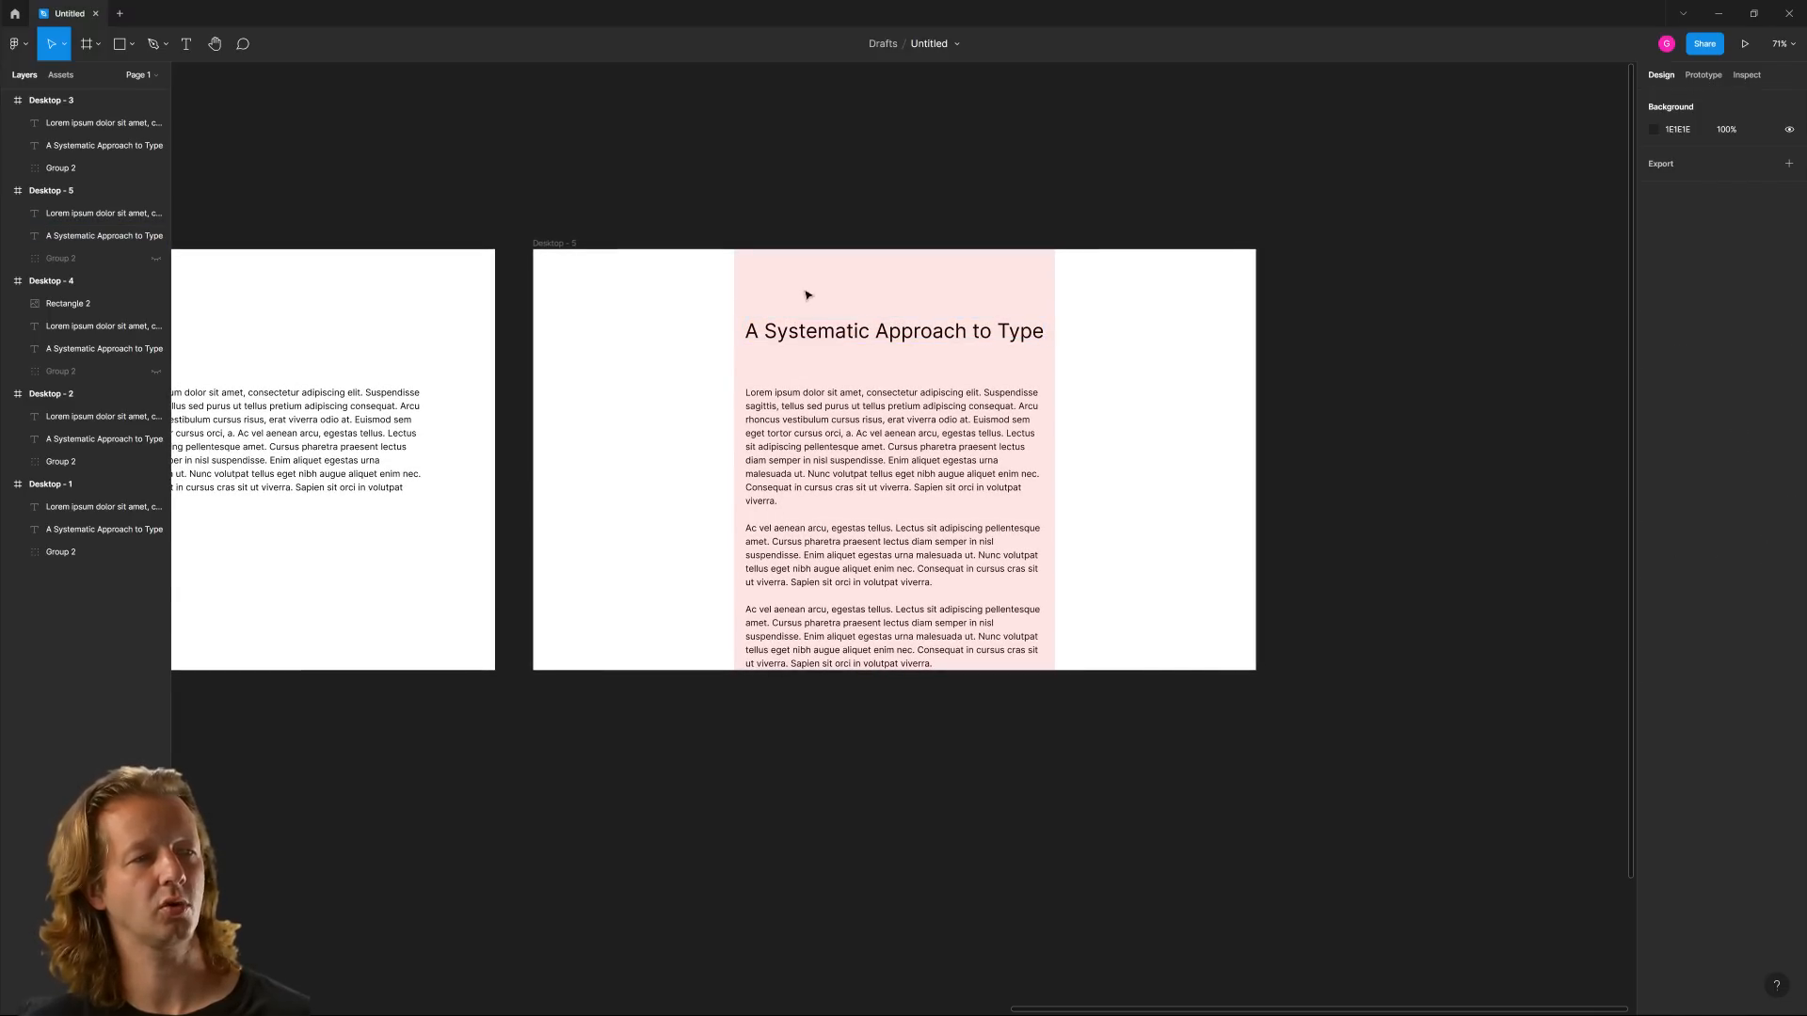
{"action": "left_click", "coordinate": [552, 244]}
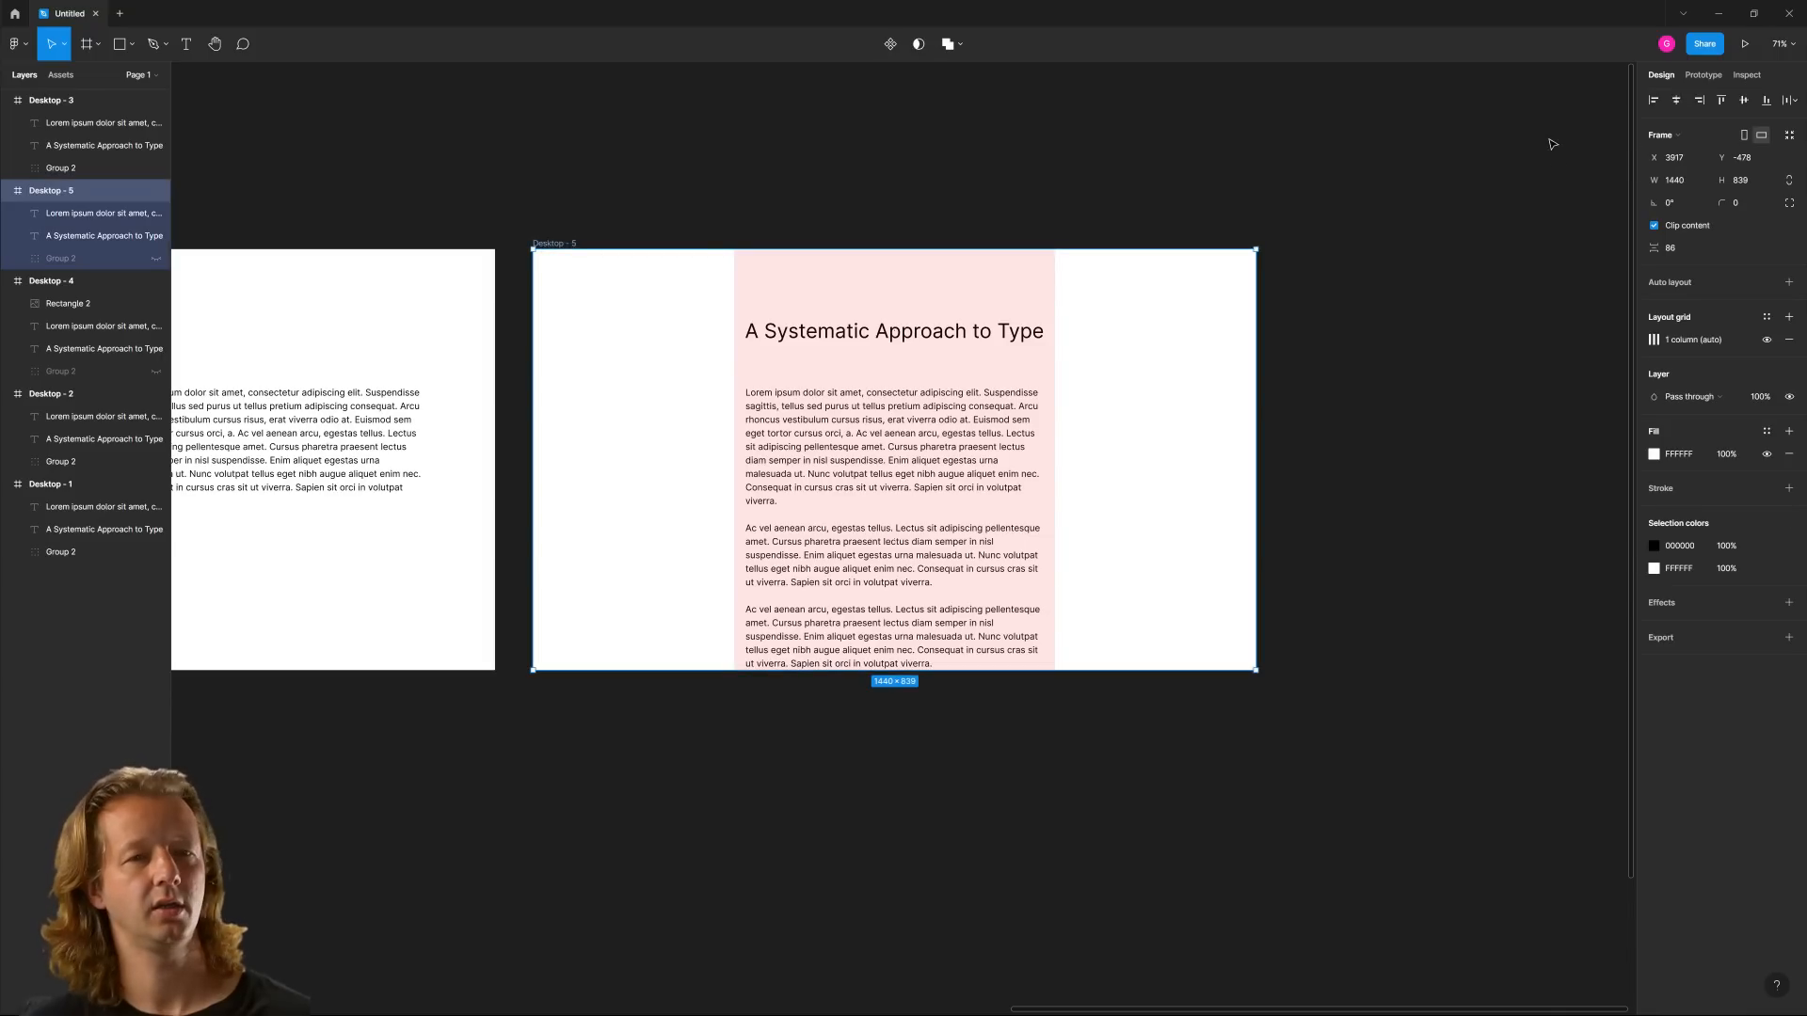
{"action": "left_click", "coordinate": [1767, 342]}
{"action": "left_click", "coordinate": [1092, 306]}
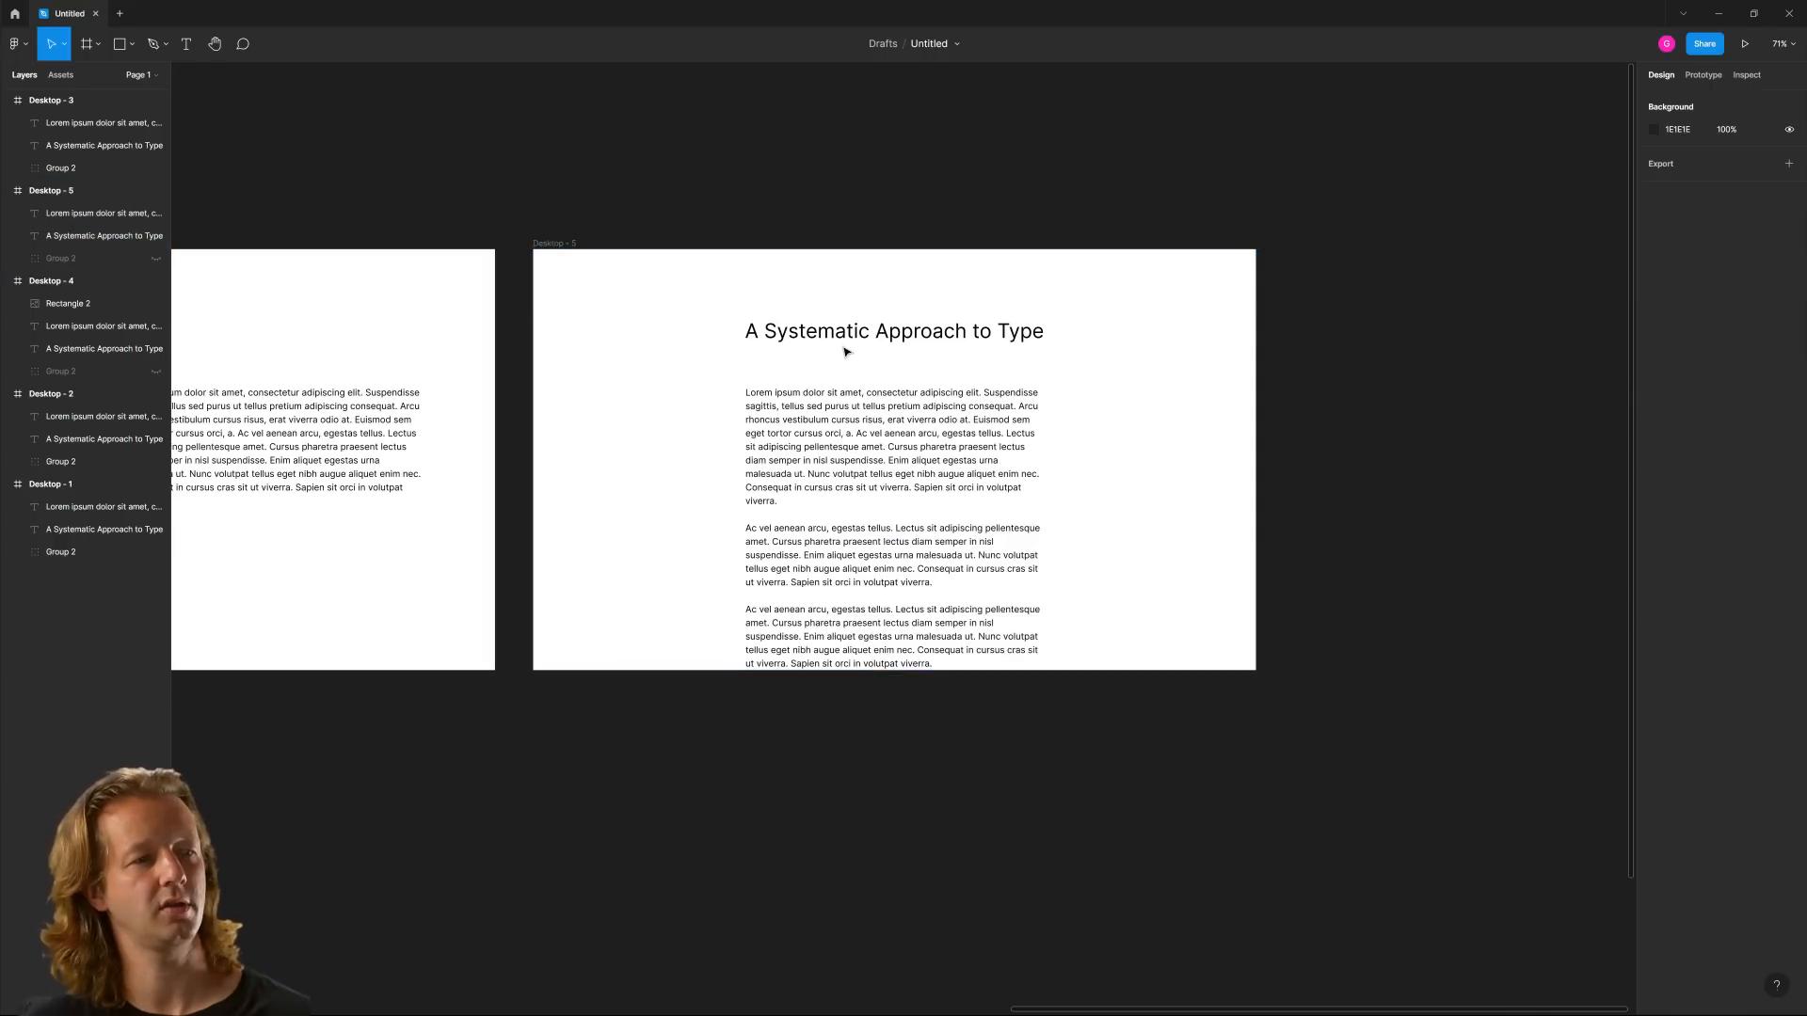
Move the Desktop - 5 heading up to Y 100
{"action": "left_click_drag", "start_coordinate": [835, 340], "coordinate": [835, 321]}
{"action": "scroll", "coordinate": [799, 349], "scroll_direction": "up", "scroll_amount": 5}
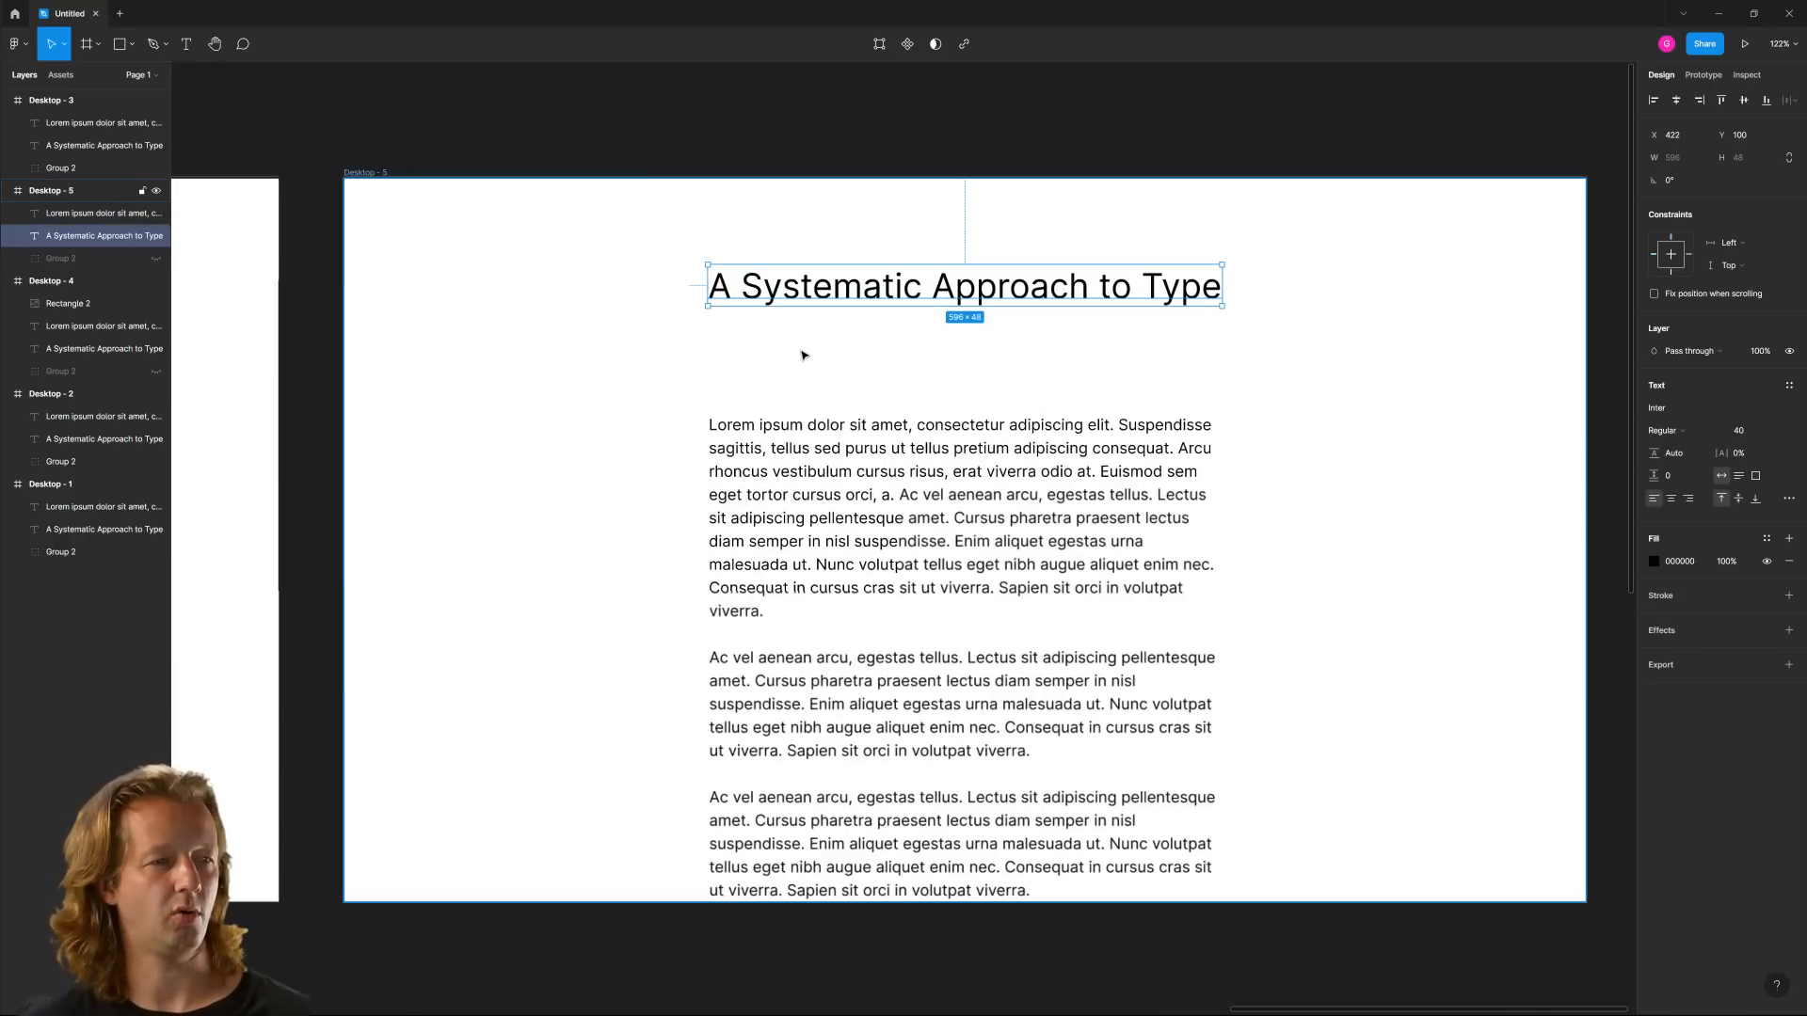
{"action": "left_click", "coordinate": [1189, 390]}
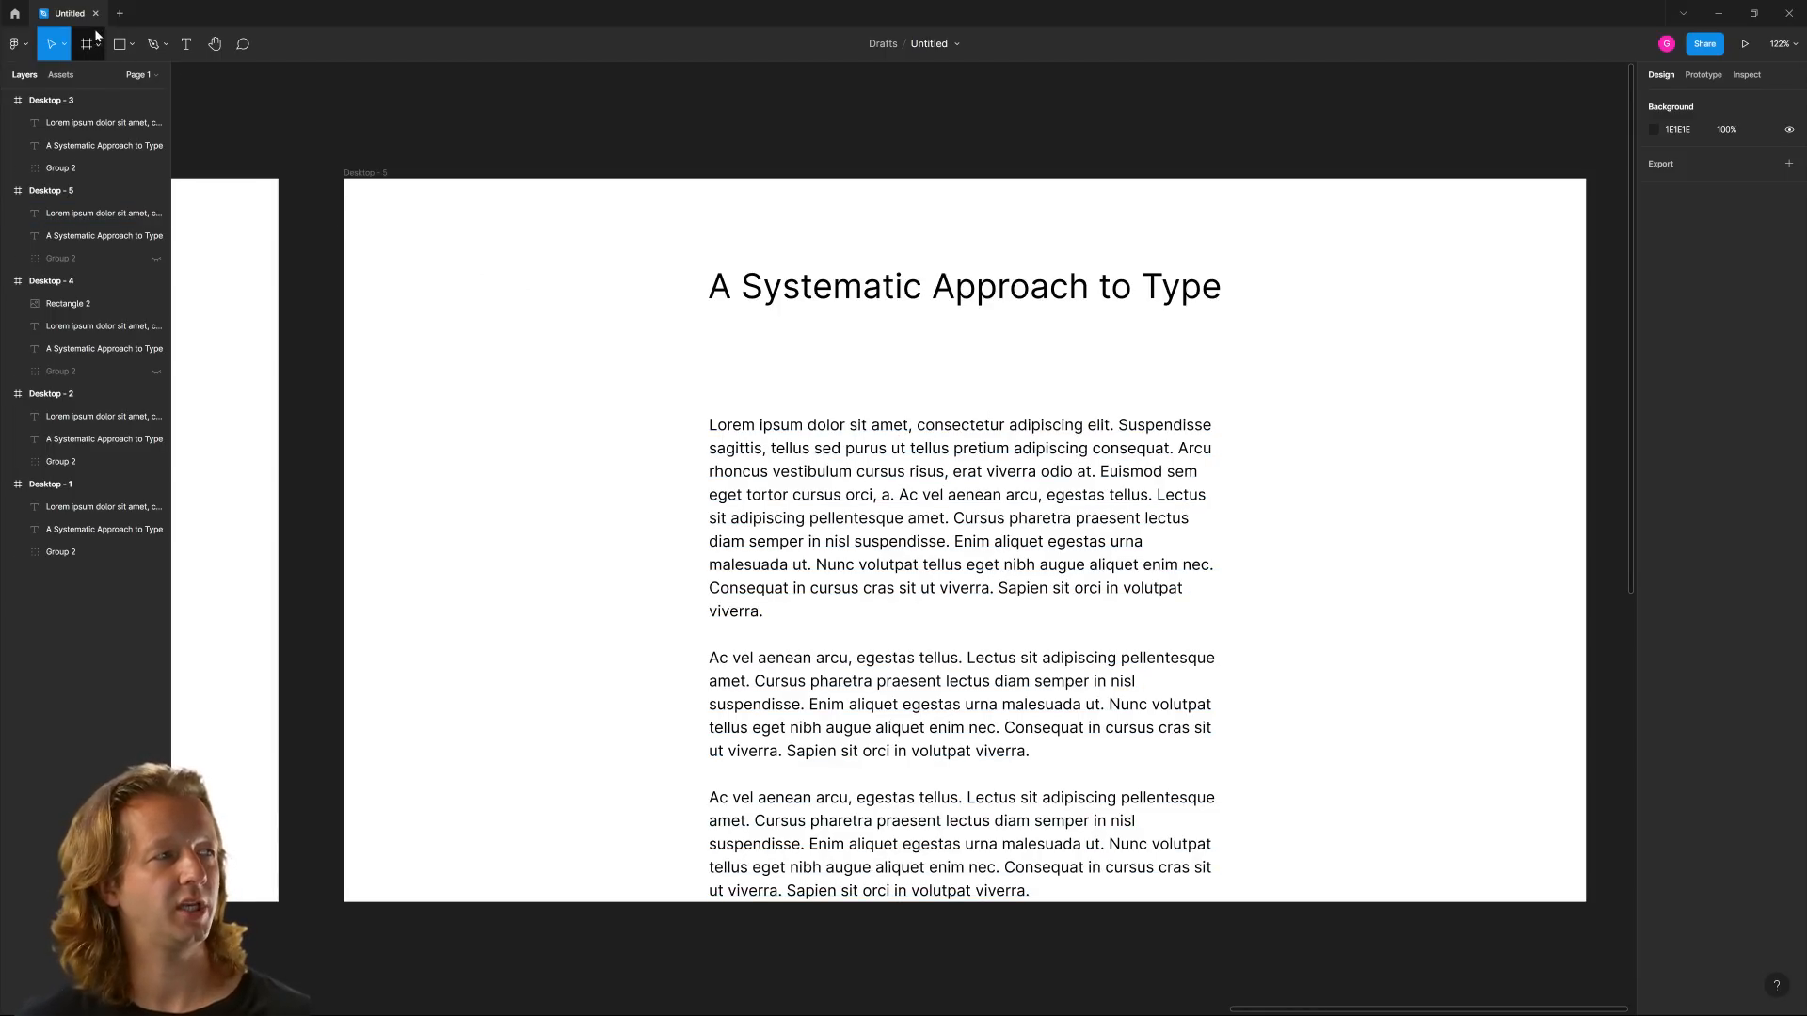
Draw a full-width 1440 × 222 rectangle along the top of Desktop - 5 and send it behind the heading
{"action": "key", "text": "r"}
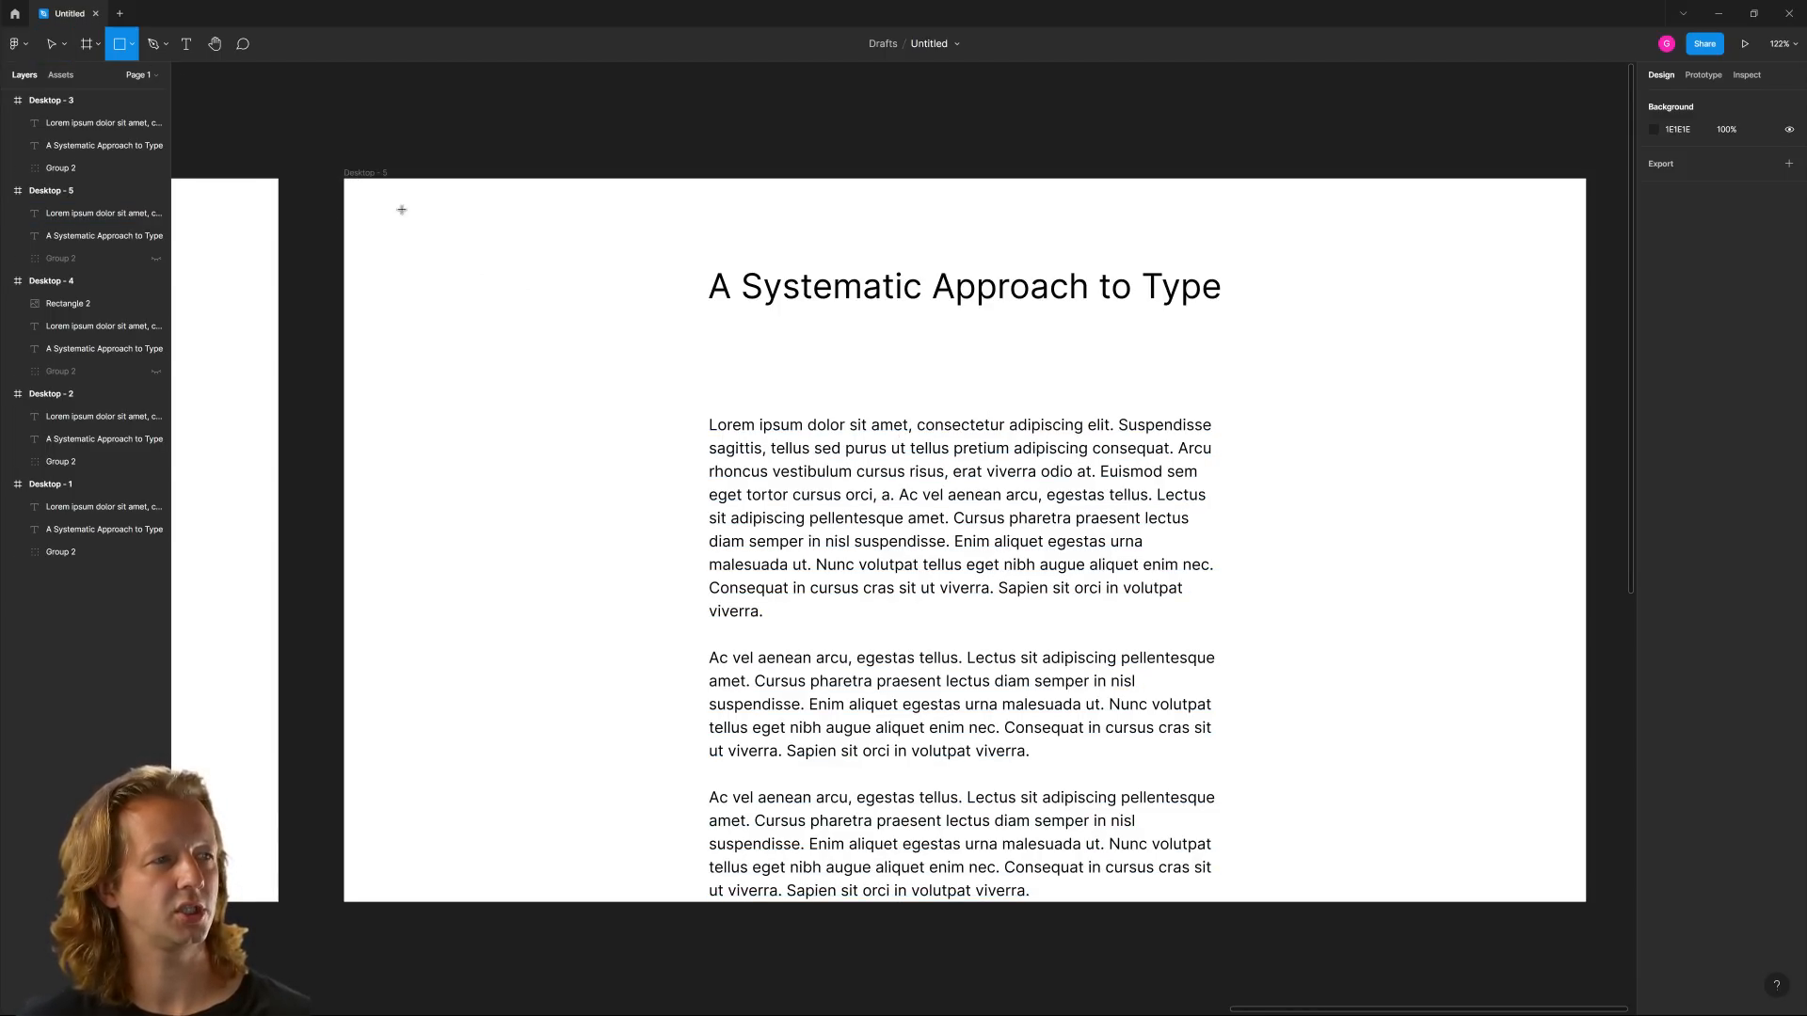
{"action": "mouse_move", "coordinate": [344, 179]}
{"action": "left_mouse_down"}
{"action": "mouse_move", "coordinate": [1359, 319]}
{"action": "mouse_move", "coordinate": [1591, 409]}
{"action": "mouse_move", "coordinate": [1587, 371]}
{"action": "left_mouse_up"}
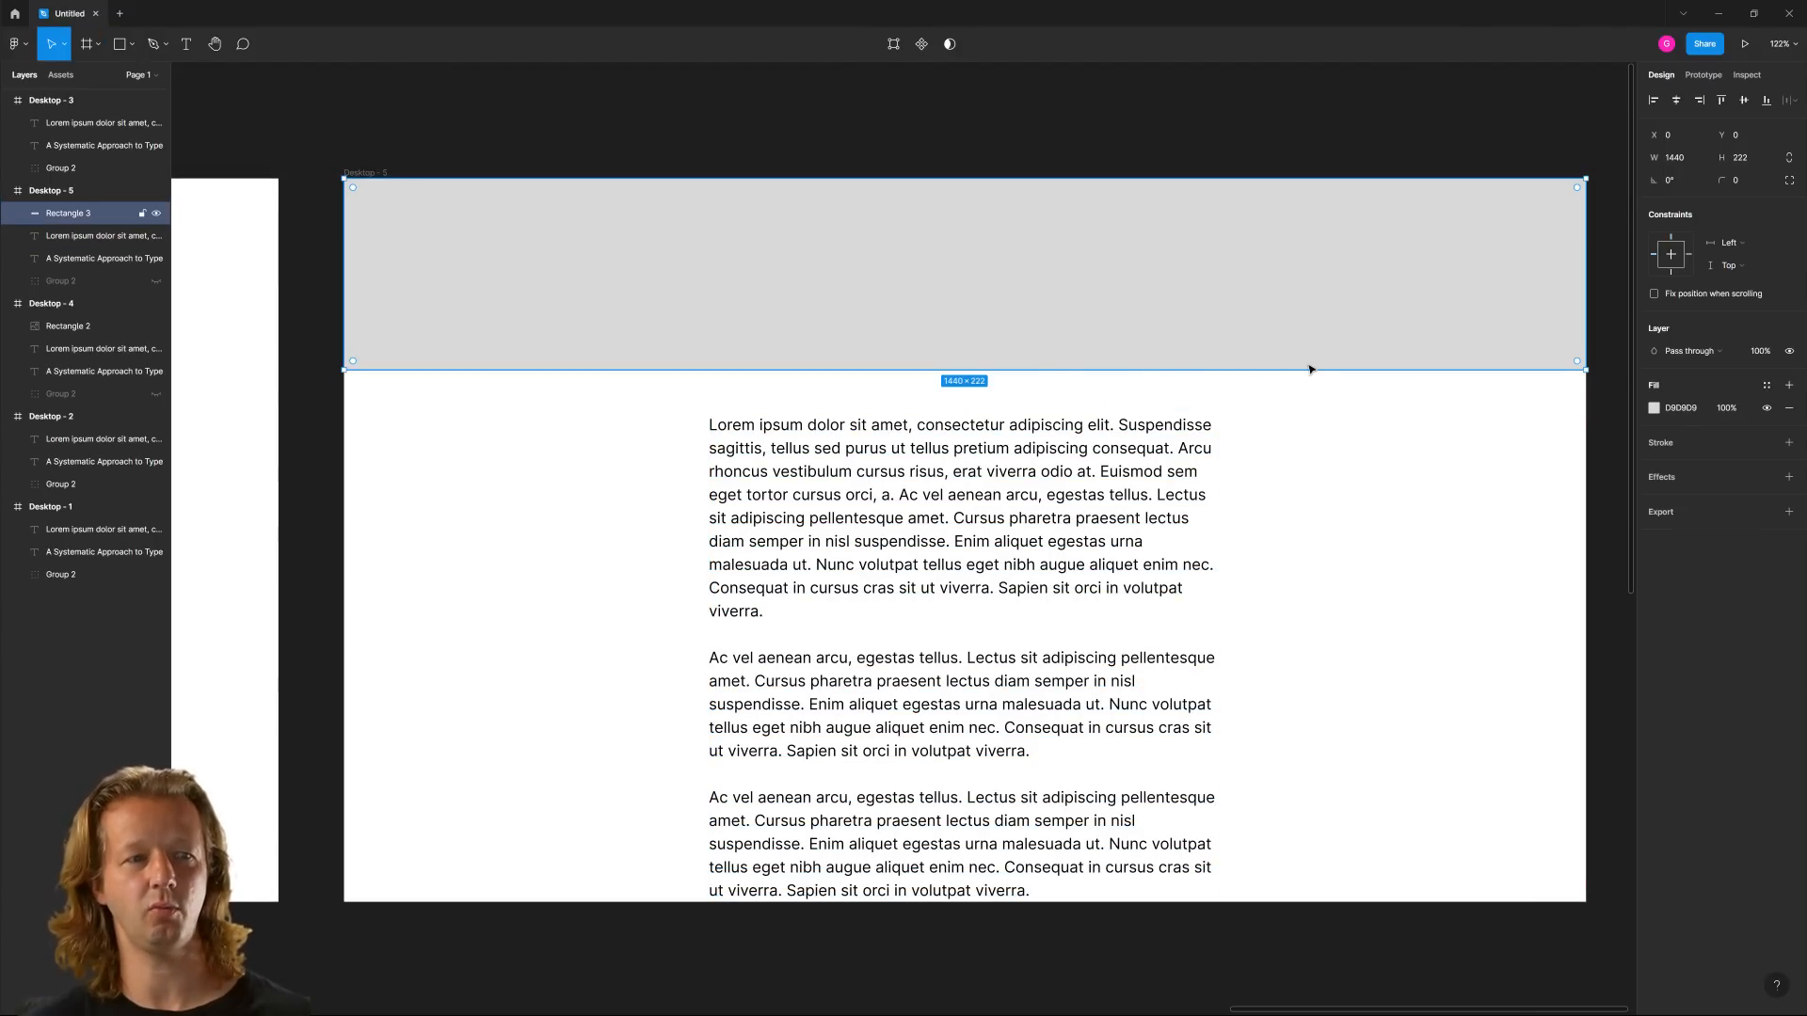
{"action": "left_click", "coordinate": [1139, 476]}
{"action": "left_click", "coordinate": [1435, 266]}
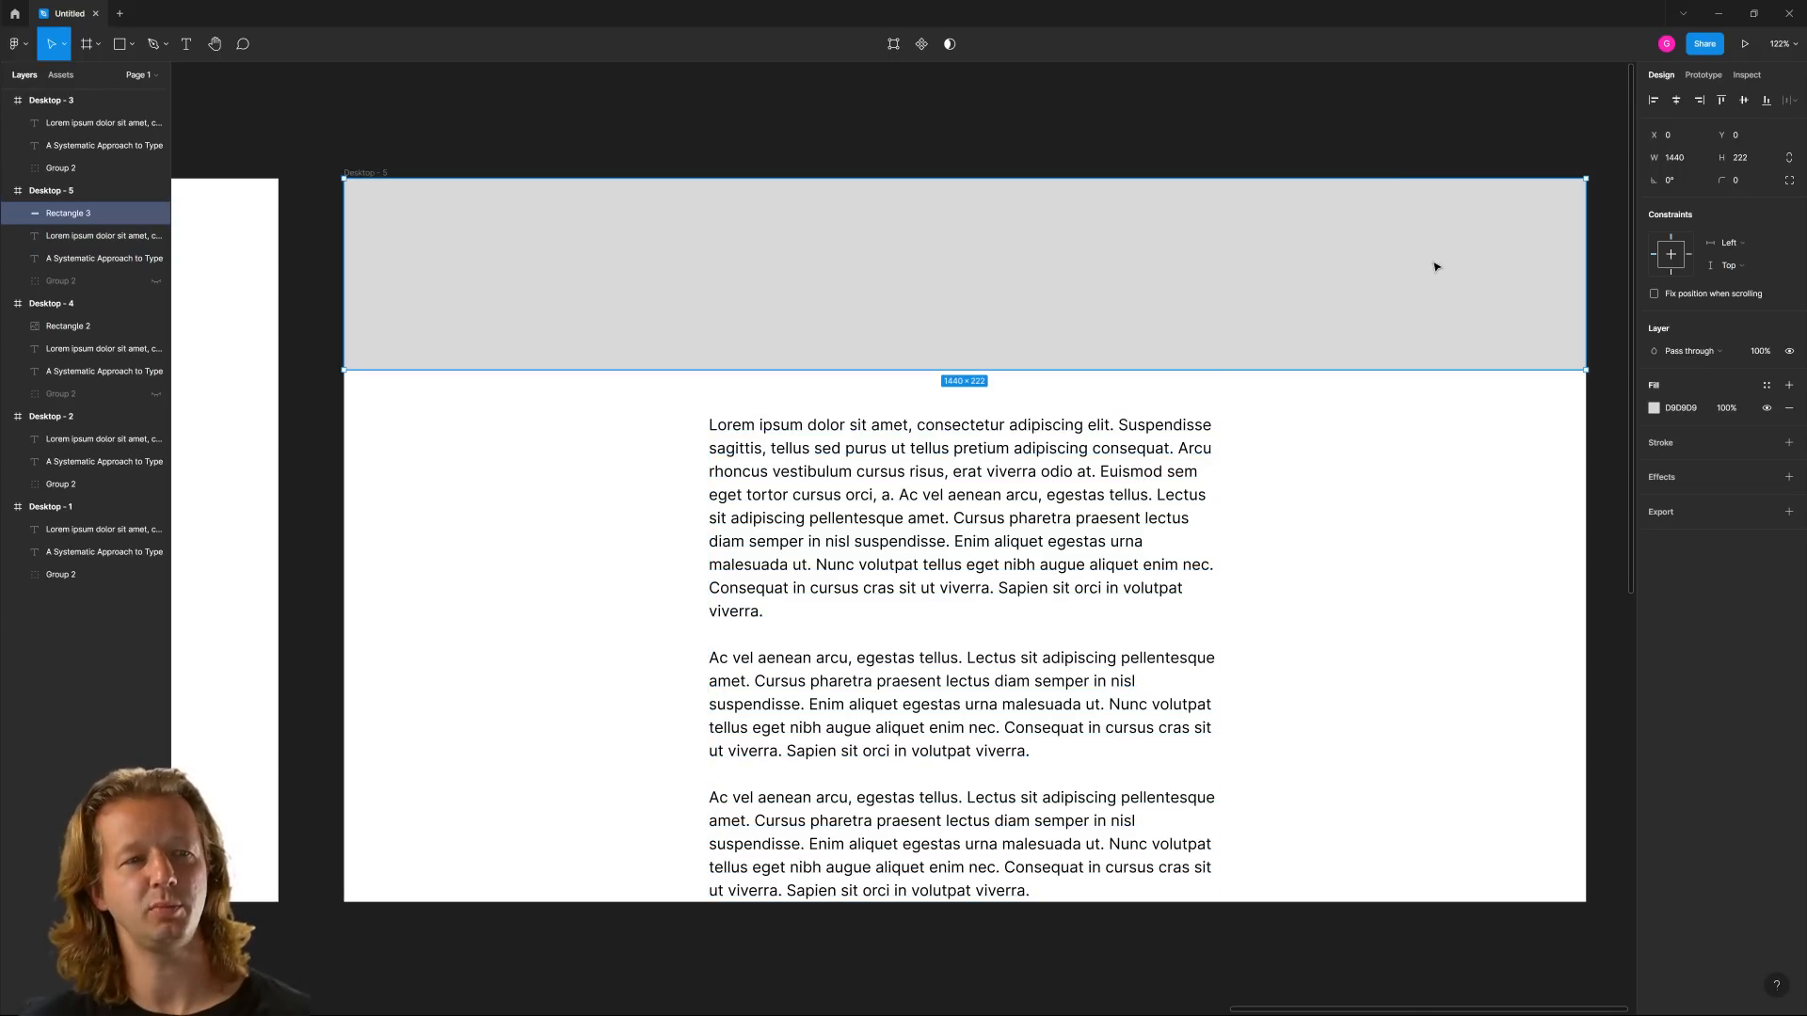
{"action": "key", "text": "ctrl+shift+bracketleft"}
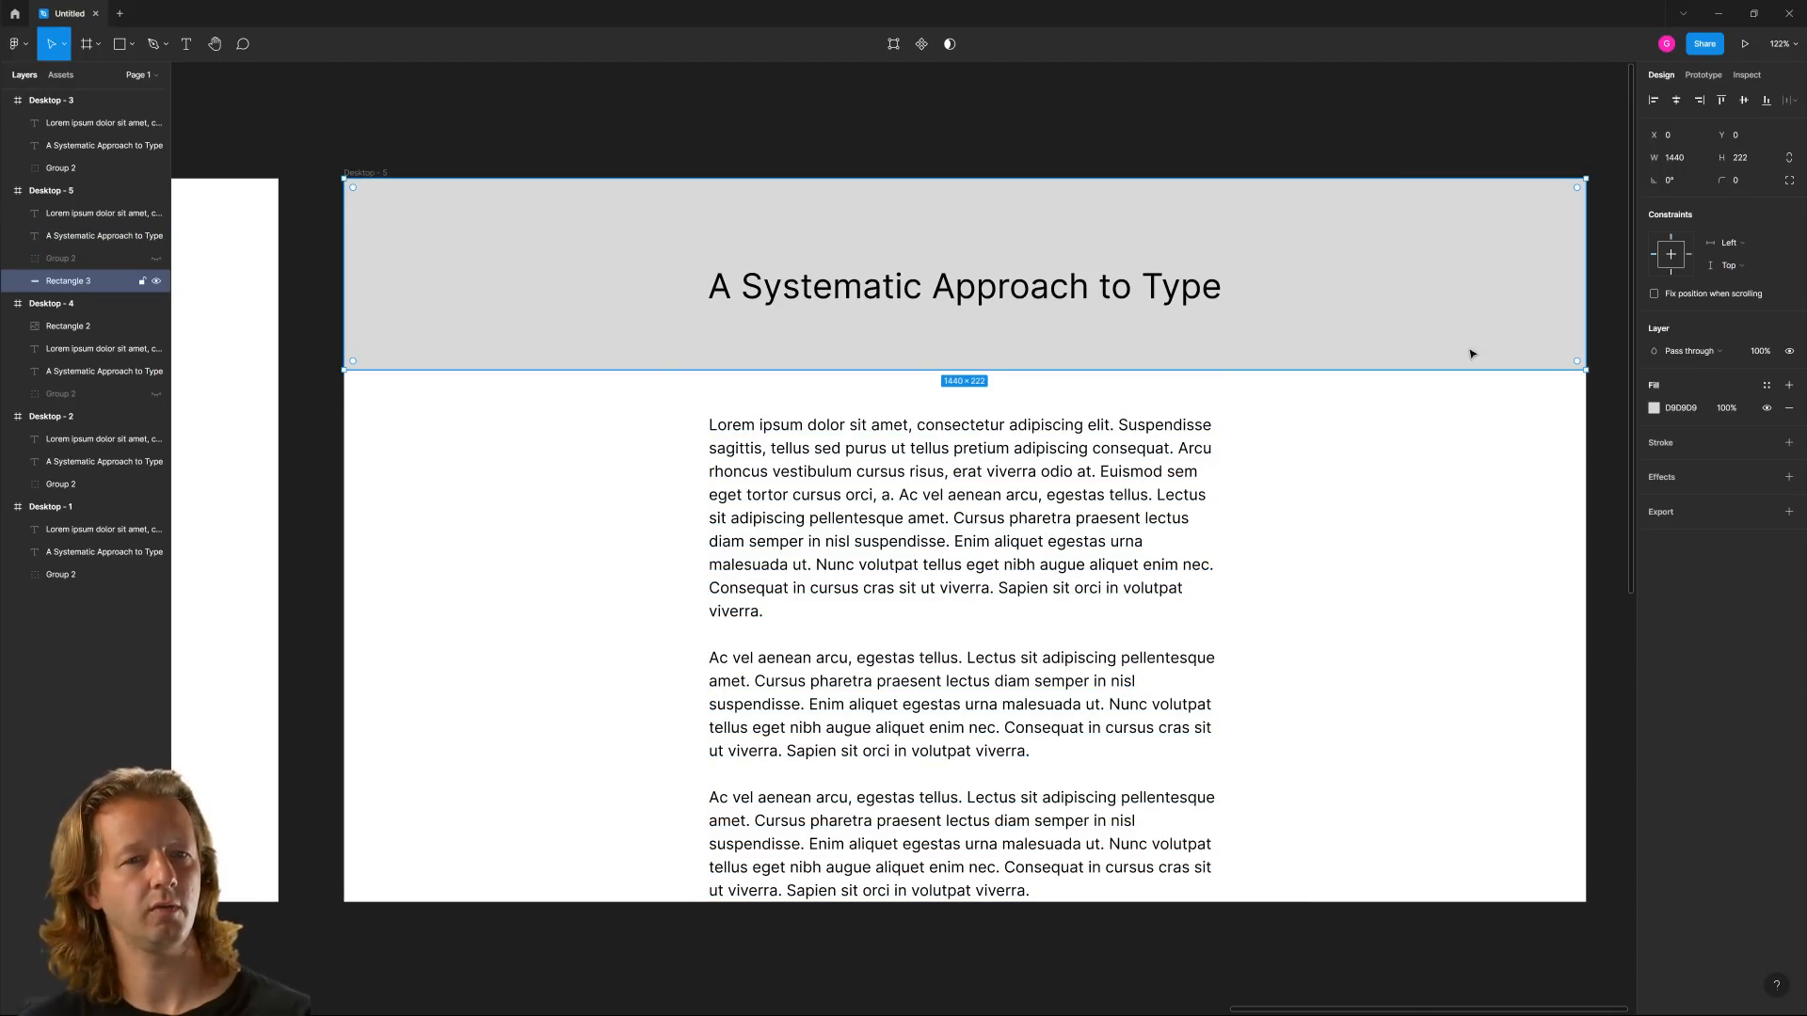
Fill the header rectangle with dark navy blue 222D49
{"action": "left_click", "coordinate": [1654, 409]}
{"action": "left_click", "coordinate": [1579, 613]}
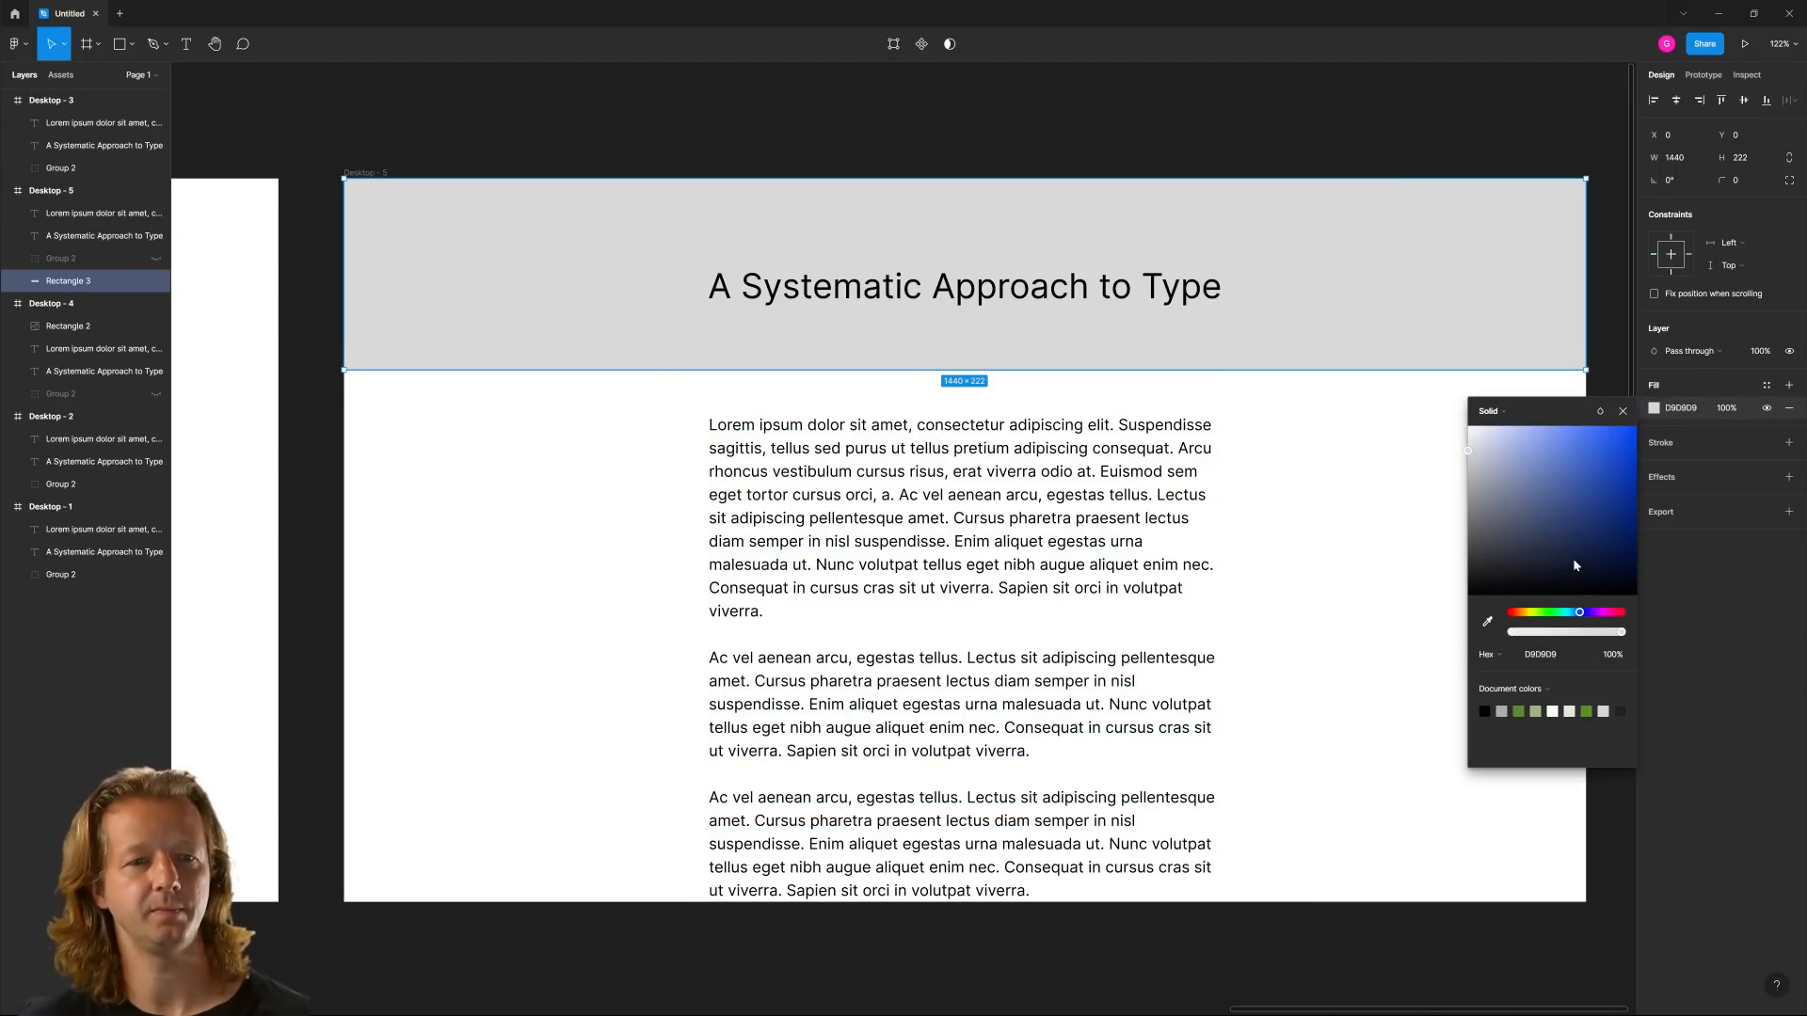
{"action": "mouse_move", "coordinate": [1573, 557]}
{"action": "left_mouse_down"}
{"action": "mouse_move", "coordinate": [1525, 566]}
{"action": "mouse_move", "coordinate": [1559, 552]}
{"action": "left_mouse_up"}
{"action": "left_click", "coordinate": [1213, 435]}
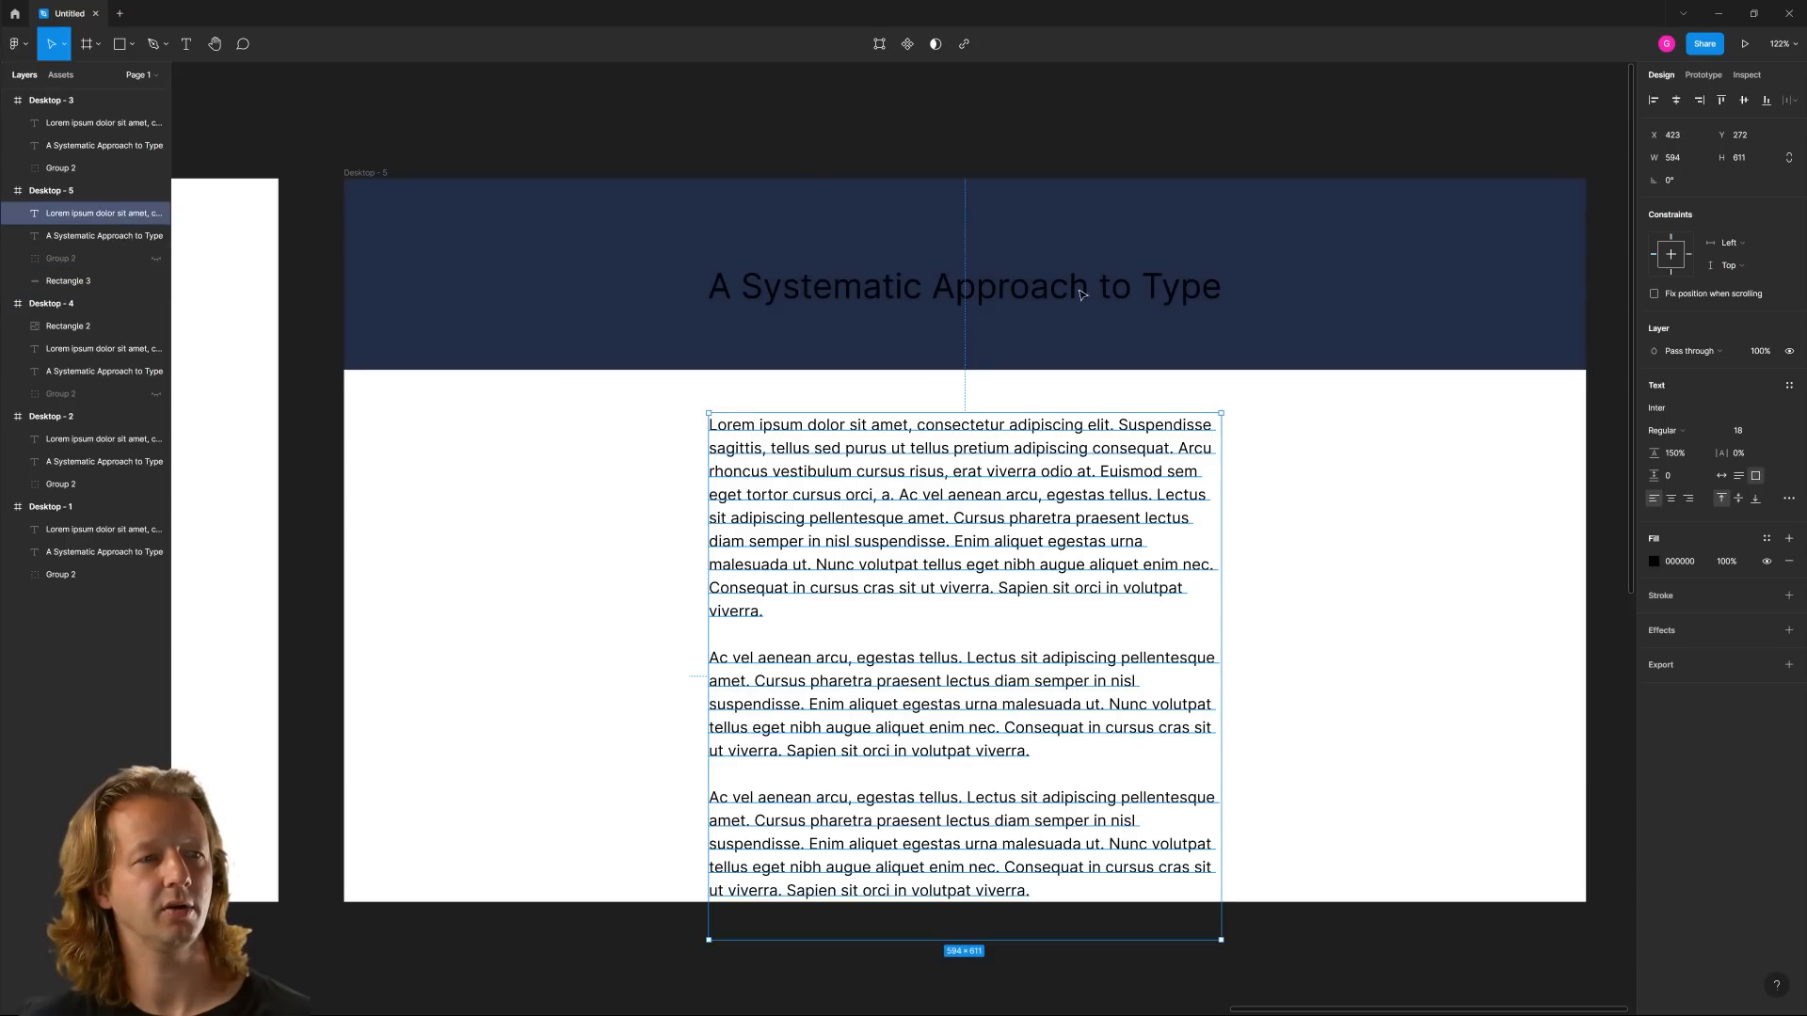
Change the Desktop - 5 heading's text color to white, FFFFFF
{"action": "left_click", "coordinate": [1063, 268]}
{"action": "type", "text": "ffffff"}
{"action": "key", "text": "Return"}
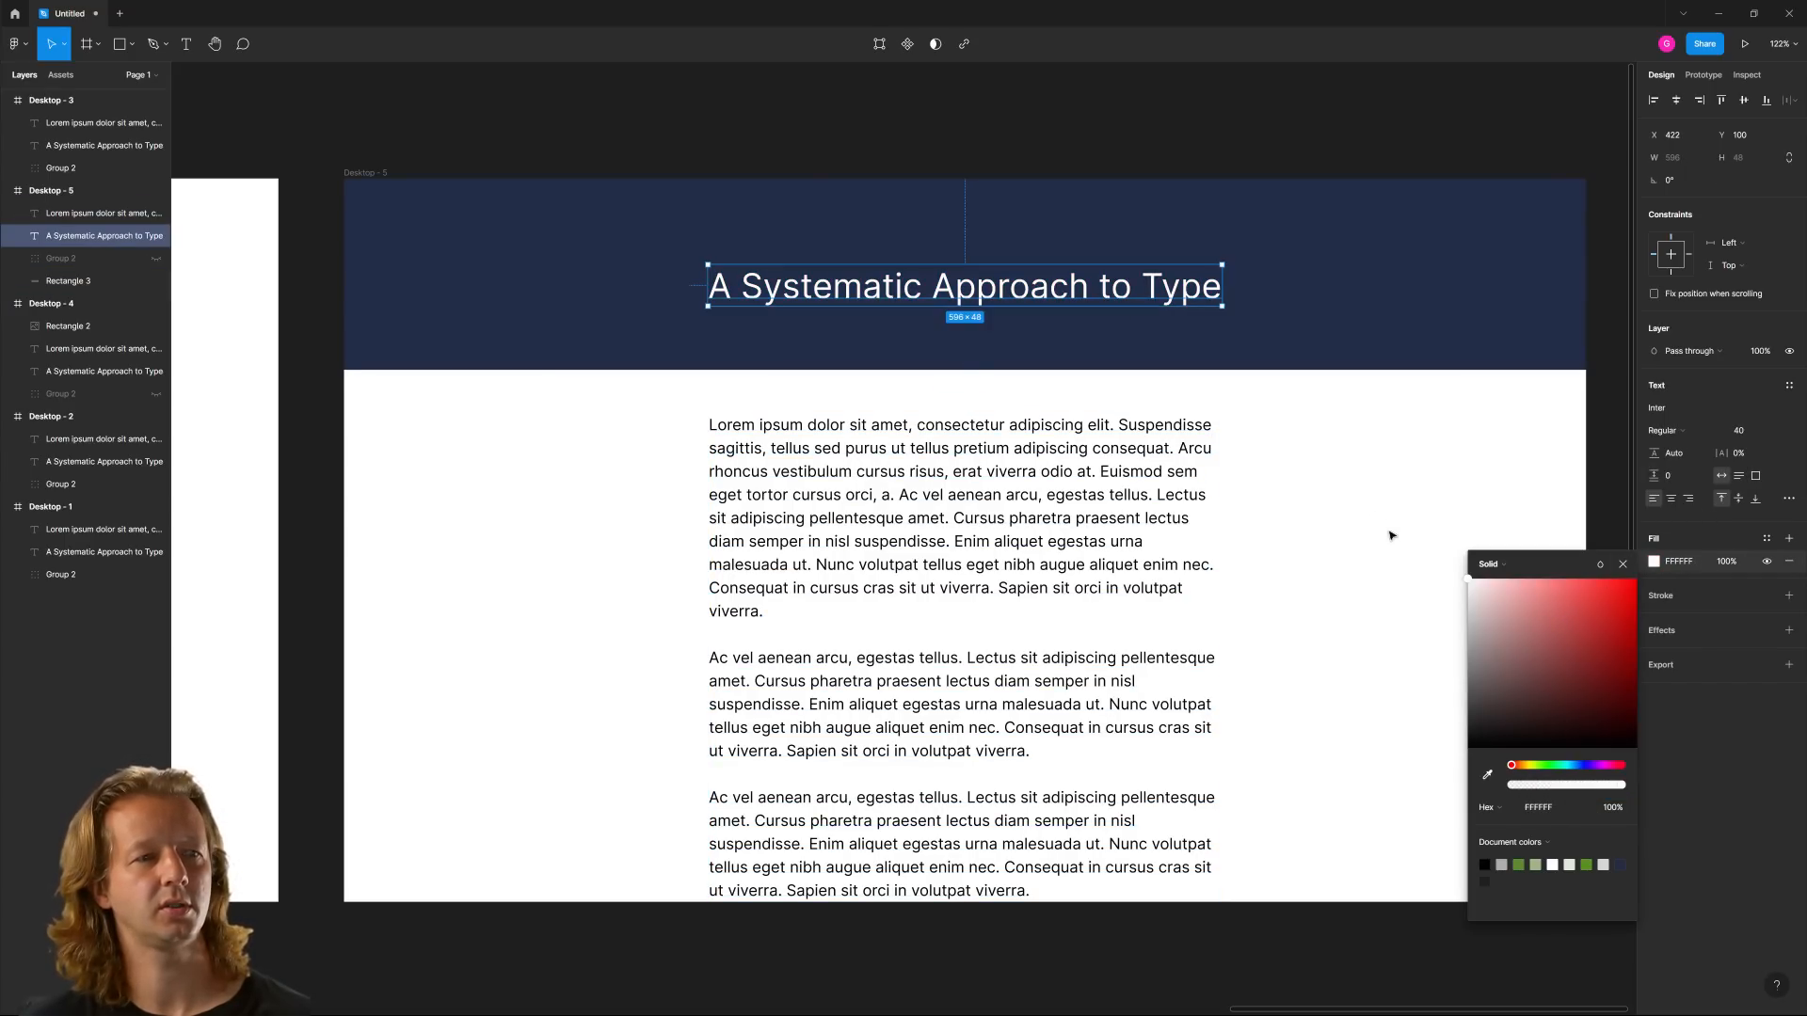
{"action": "left_click", "coordinate": [1391, 532]}
Duplicate the white heading so the original sits at Y 72 and the copy directly below it at Y 120
{"action": "left_click", "coordinate": [967, 293]}
{"action": "mouse_move", "coordinate": [966, 294]}
{"action": "left_mouse_down"}
{"action": "mouse_move", "coordinate": [963, 263]}
{"action": "mouse_move", "coordinate": [925, 290]}
{"action": "mouse_move", "coordinate": [966, 306]}
{"action": "left_mouse_up"}
{"action": "left_click", "coordinate": [1428, 503]}
{"action": "left_click", "coordinate": [929, 268]}
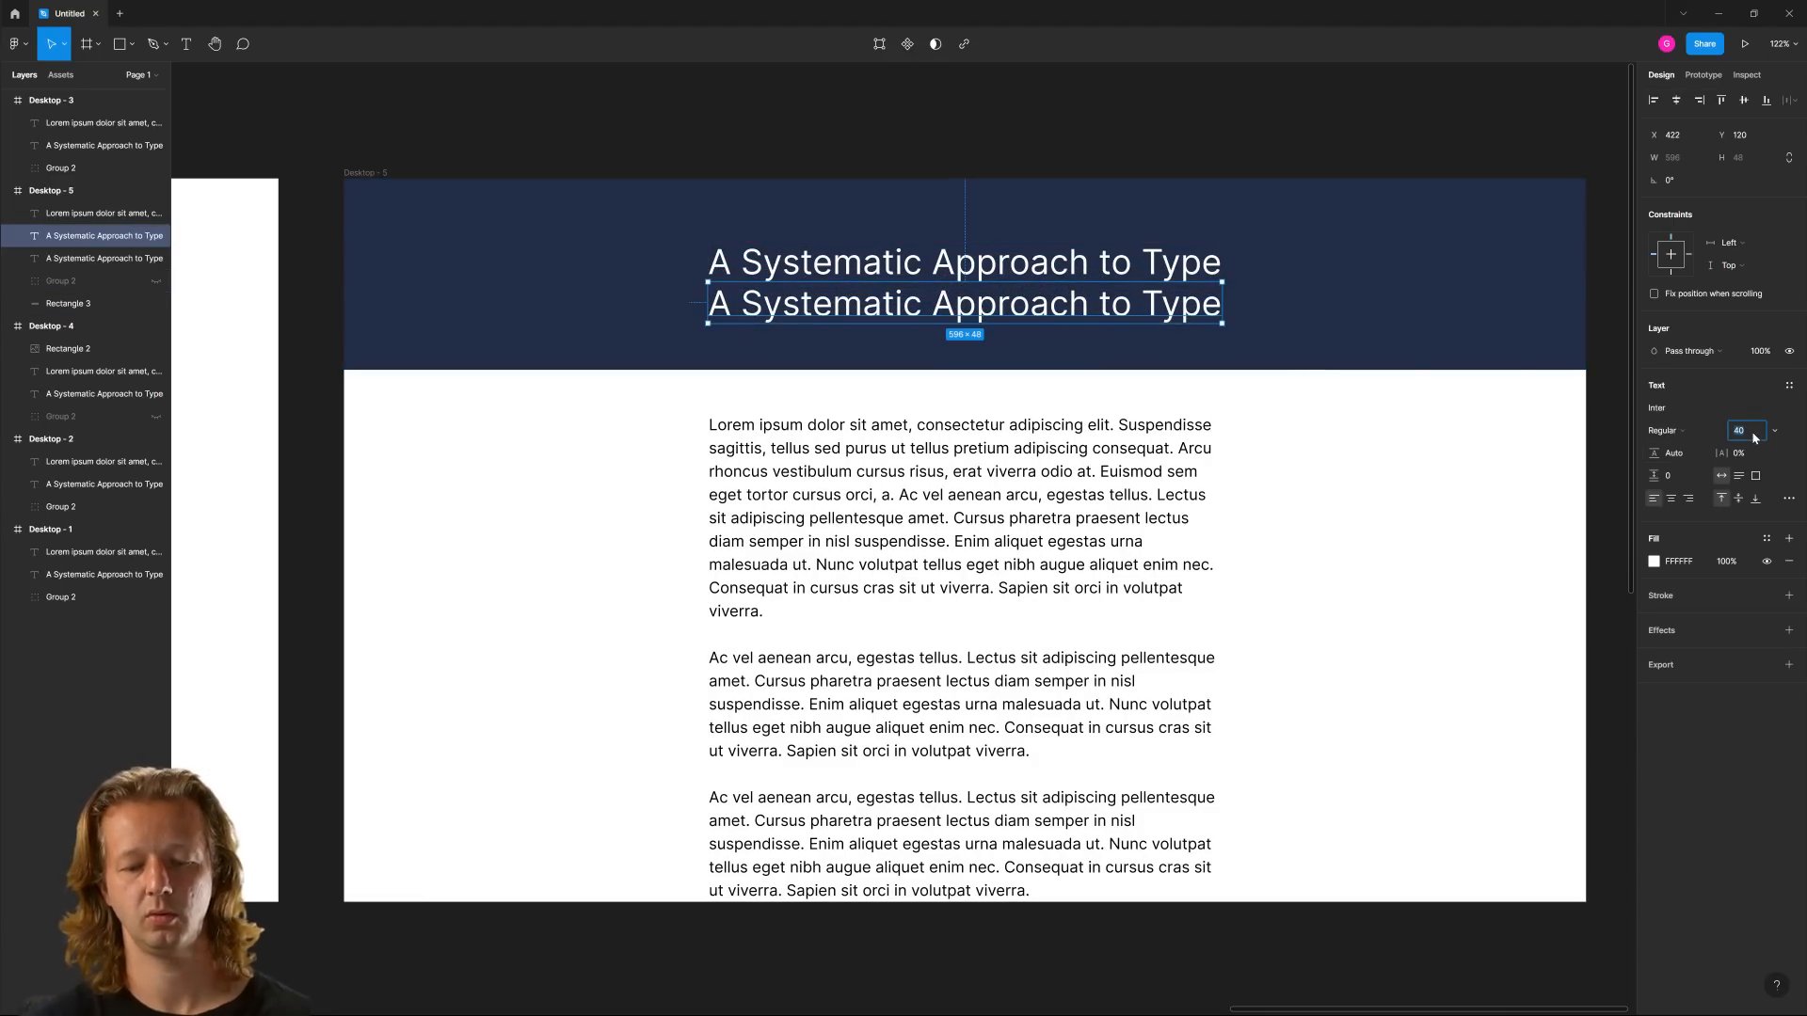
Set the lower heading copy's font size to 22 to serve as a subheading
{"action": "type", "text": "22"}
{"action": "key", "text": "Return"}
{"action": "double_click", "coordinate": [841, 297]}
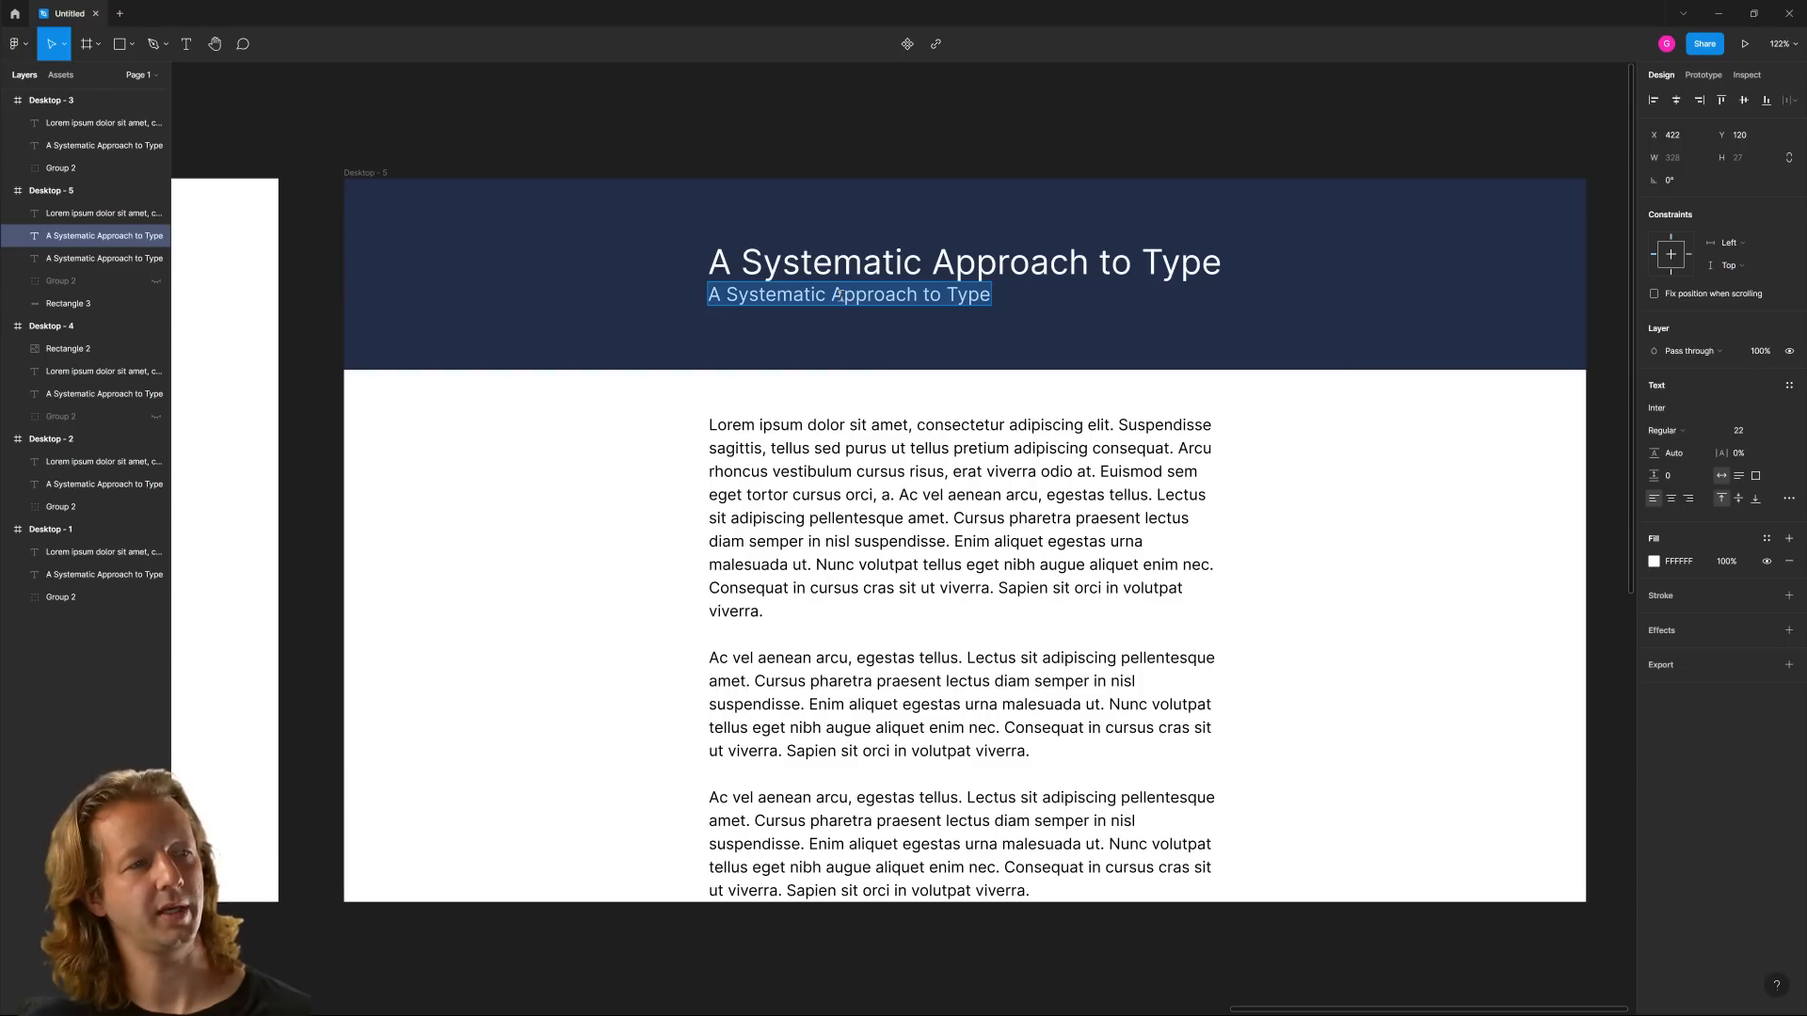
{"action": "left_click", "coordinate": [823, 332]}
{"action": "left_click", "coordinate": [824, 332]}
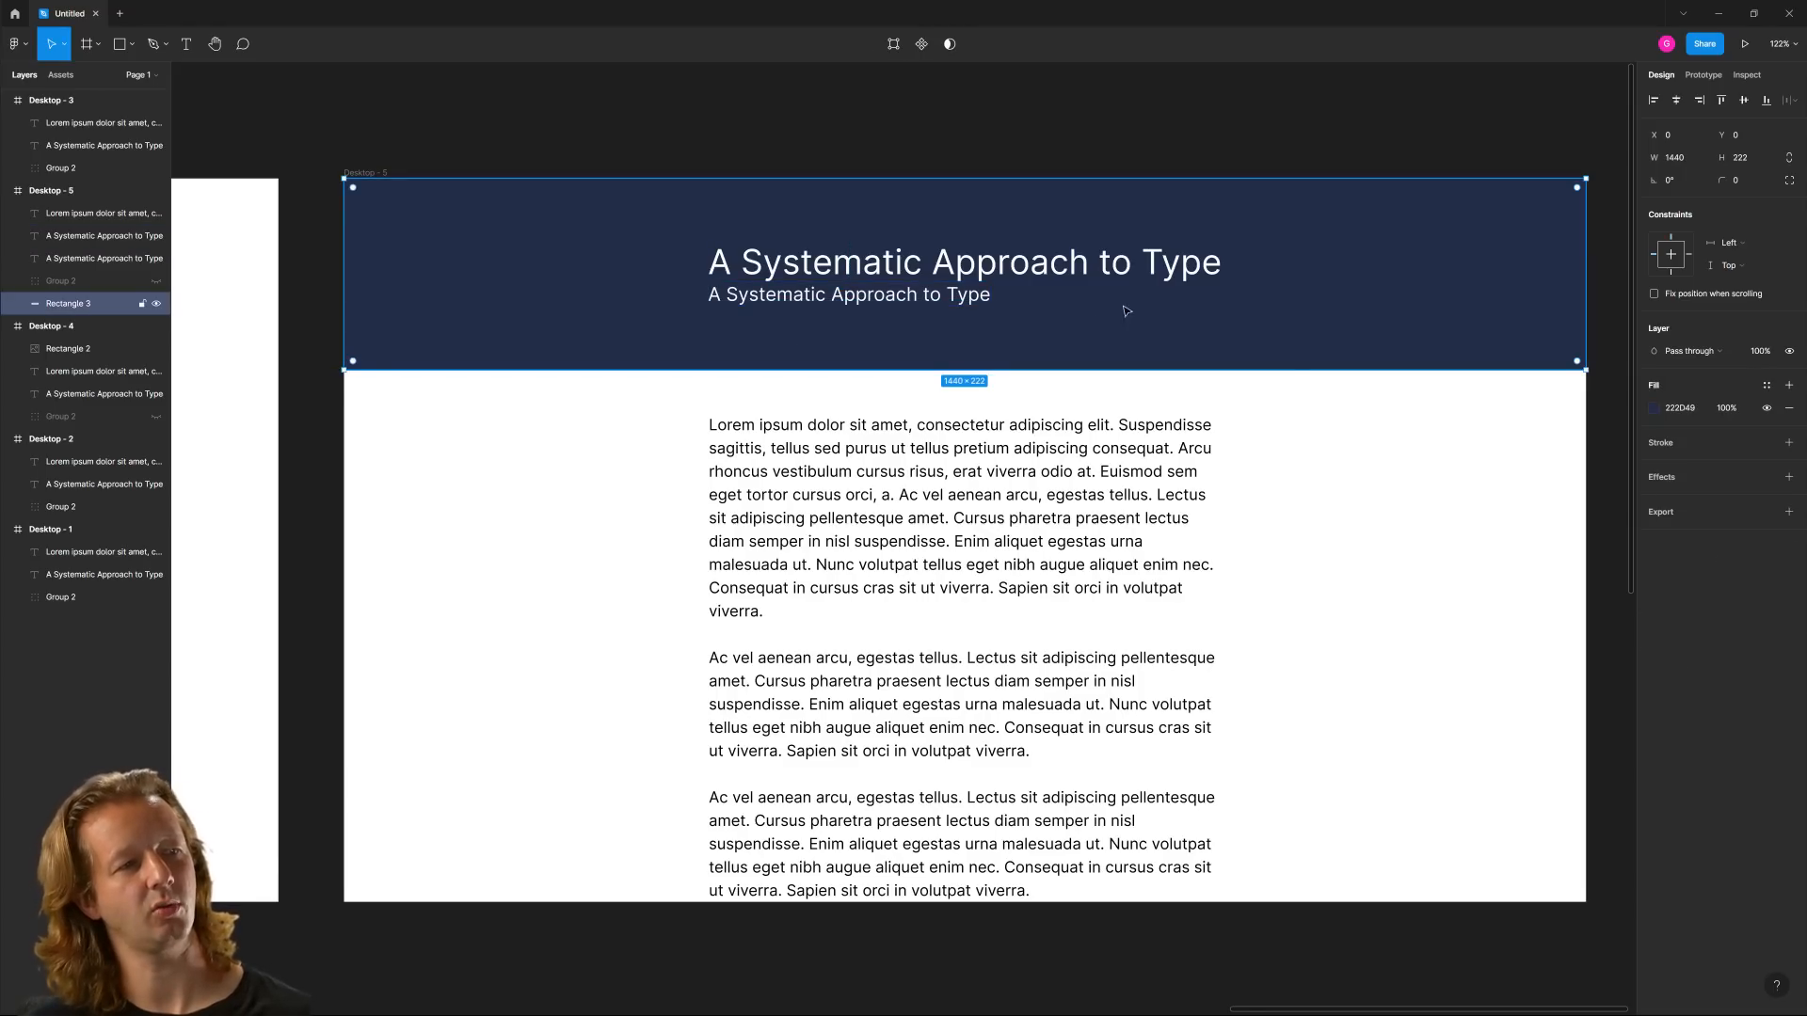
{"action": "left_click", "coordinate": [1423, 498]}
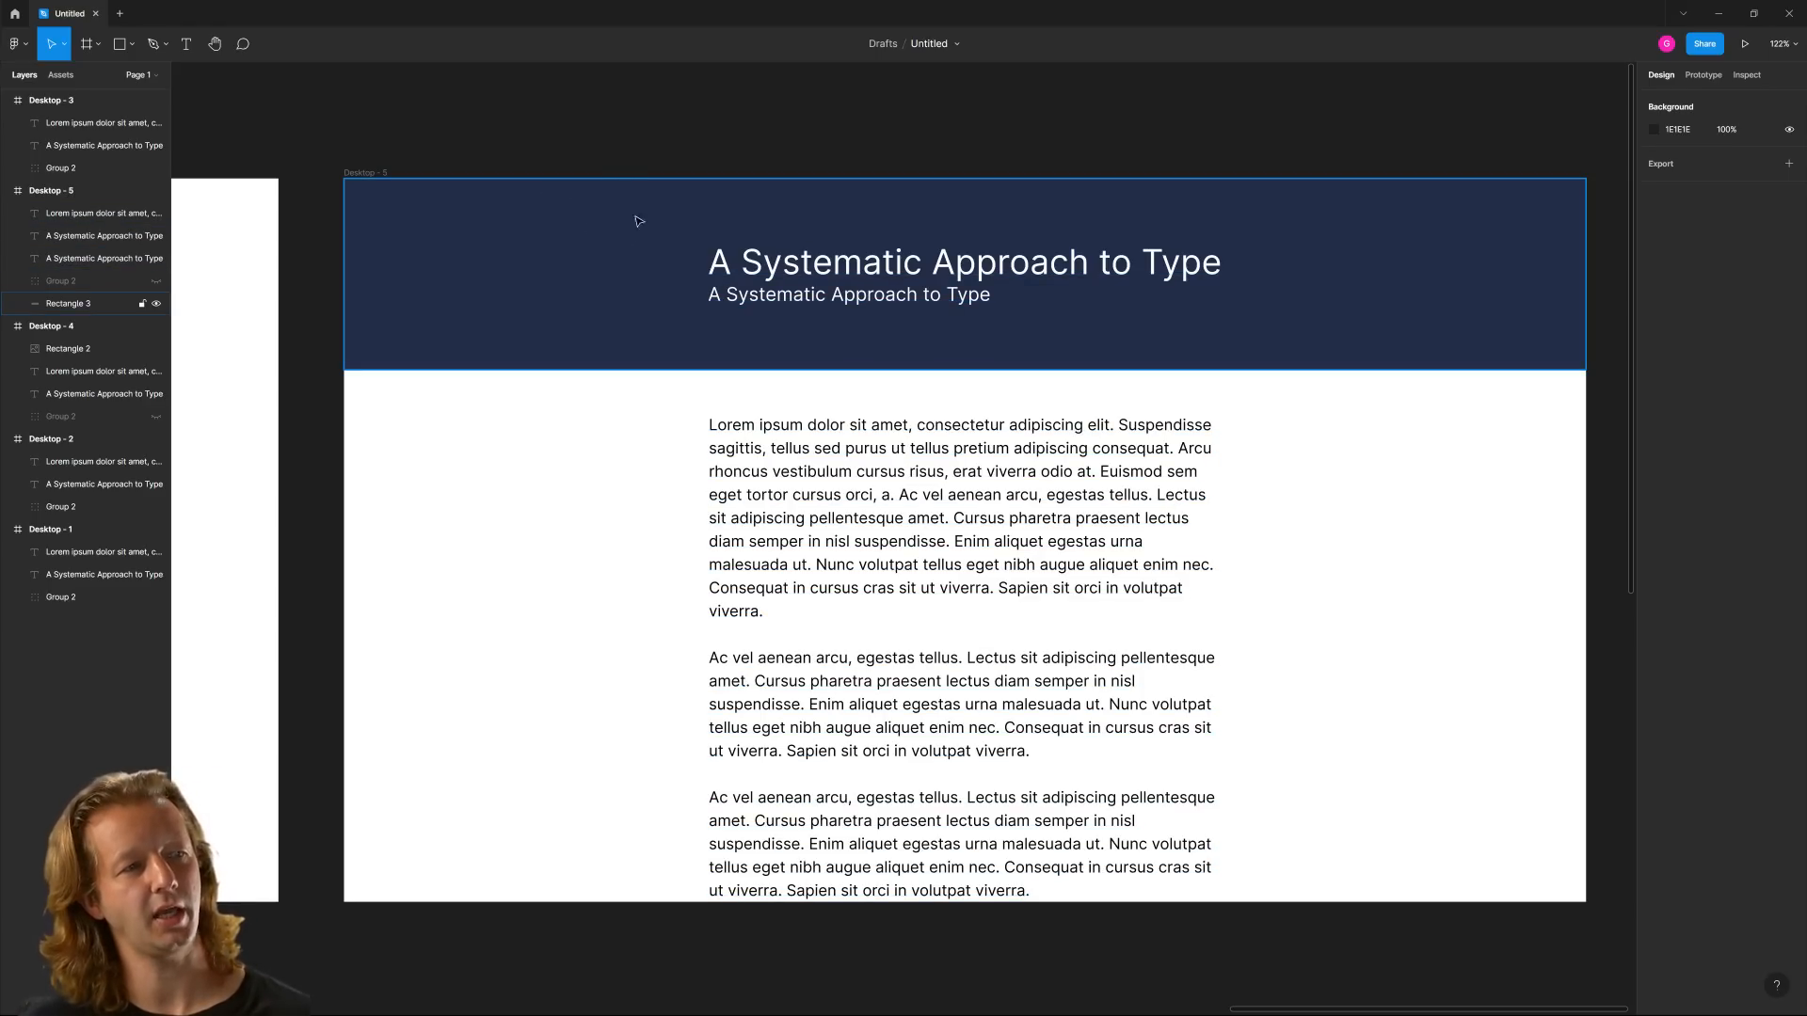
Draw a small rectangle of about 90 × 32 near the header's upper edge, at about X 258, Y 15
{"action": "left_click", "coordinate": [131, 44]}
{"action": "left_click", "coordinate": [103, 79]}
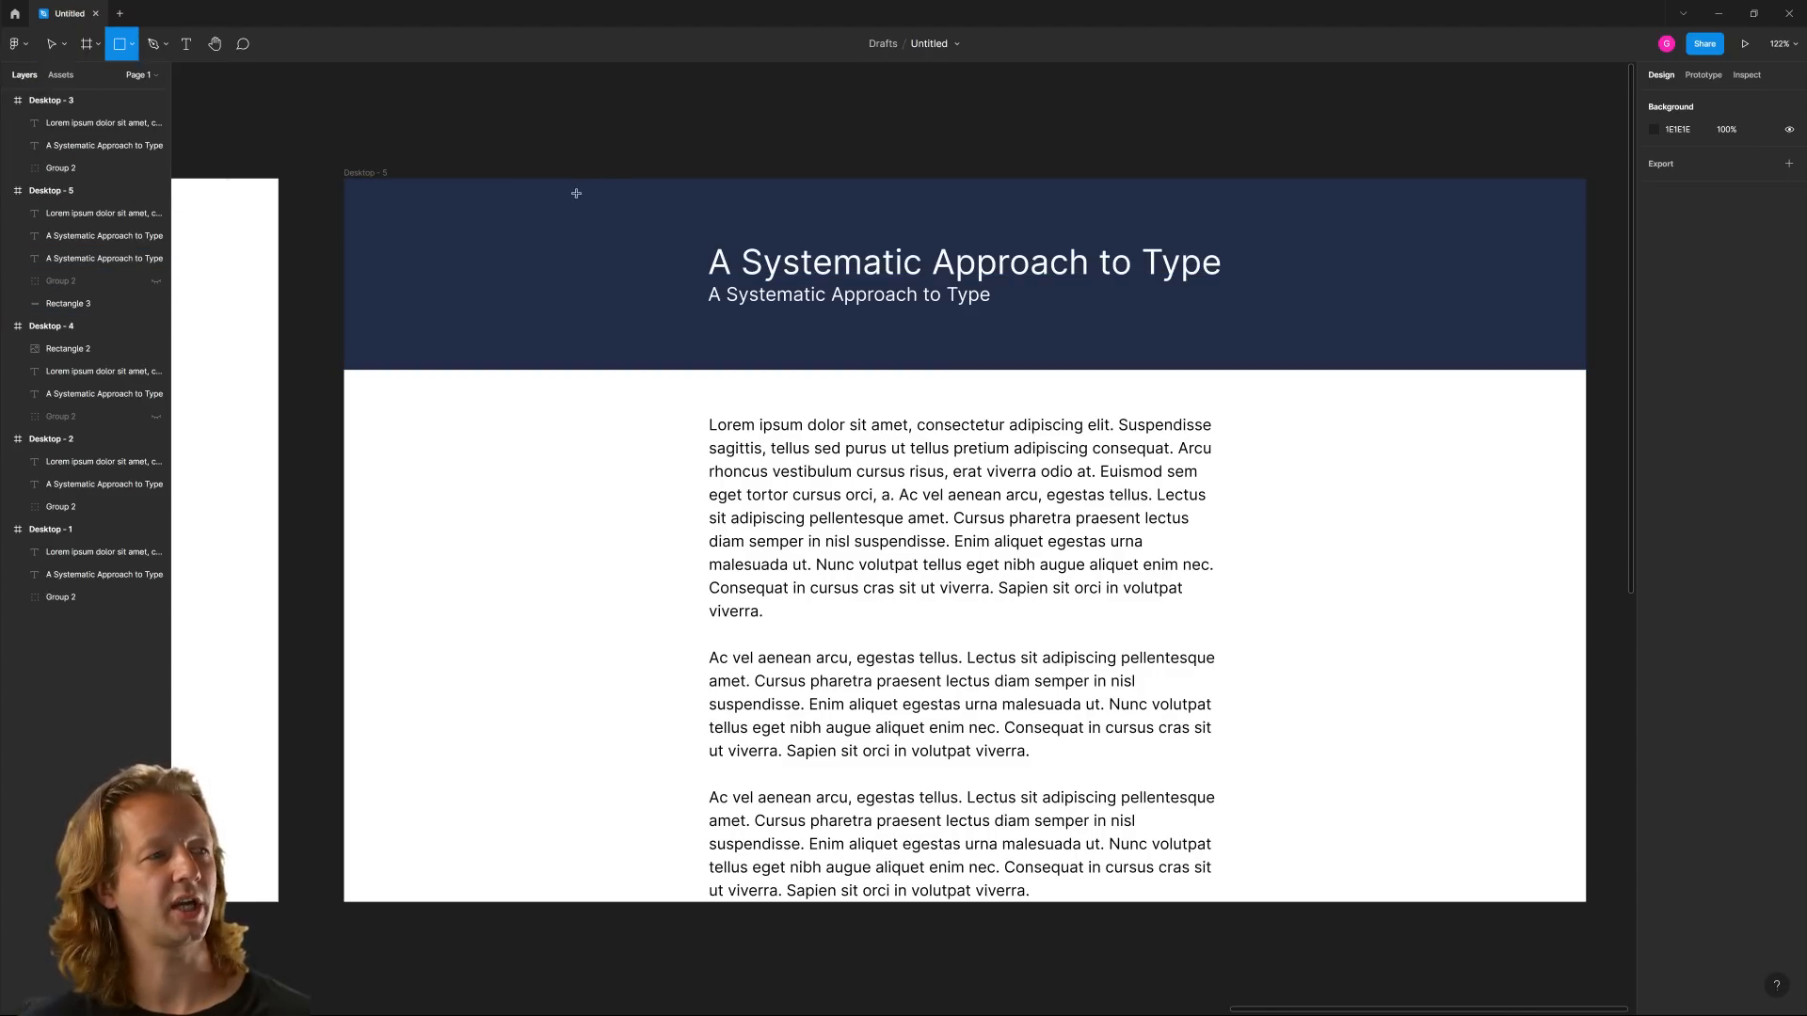
{"action": "left_click_drag", "start_coordinate": [567, 192], "coordinate": [645, 220]}
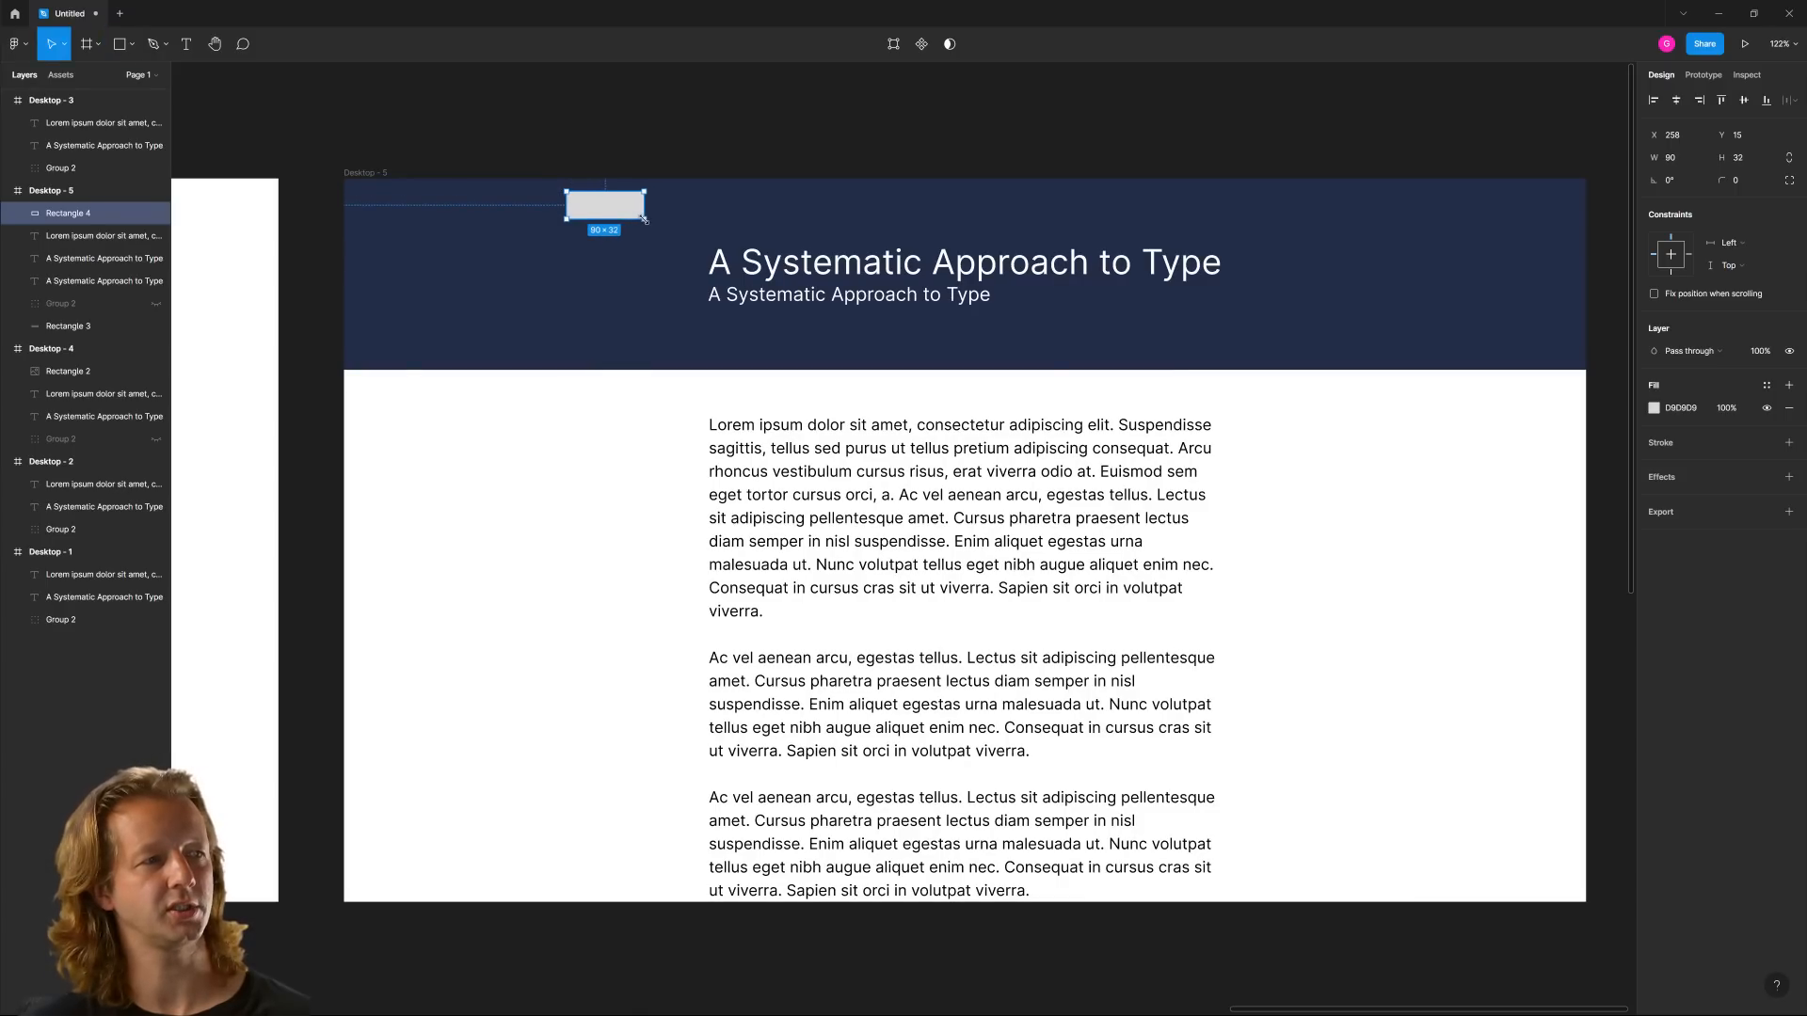
Sample the header's navy for the small rectangle's fill and brighten it to blue 3962CC
{"action": "left_click", "coordinate": [1655, 411]}
{"action": "left_click", "coordinate": [1487, 621]}
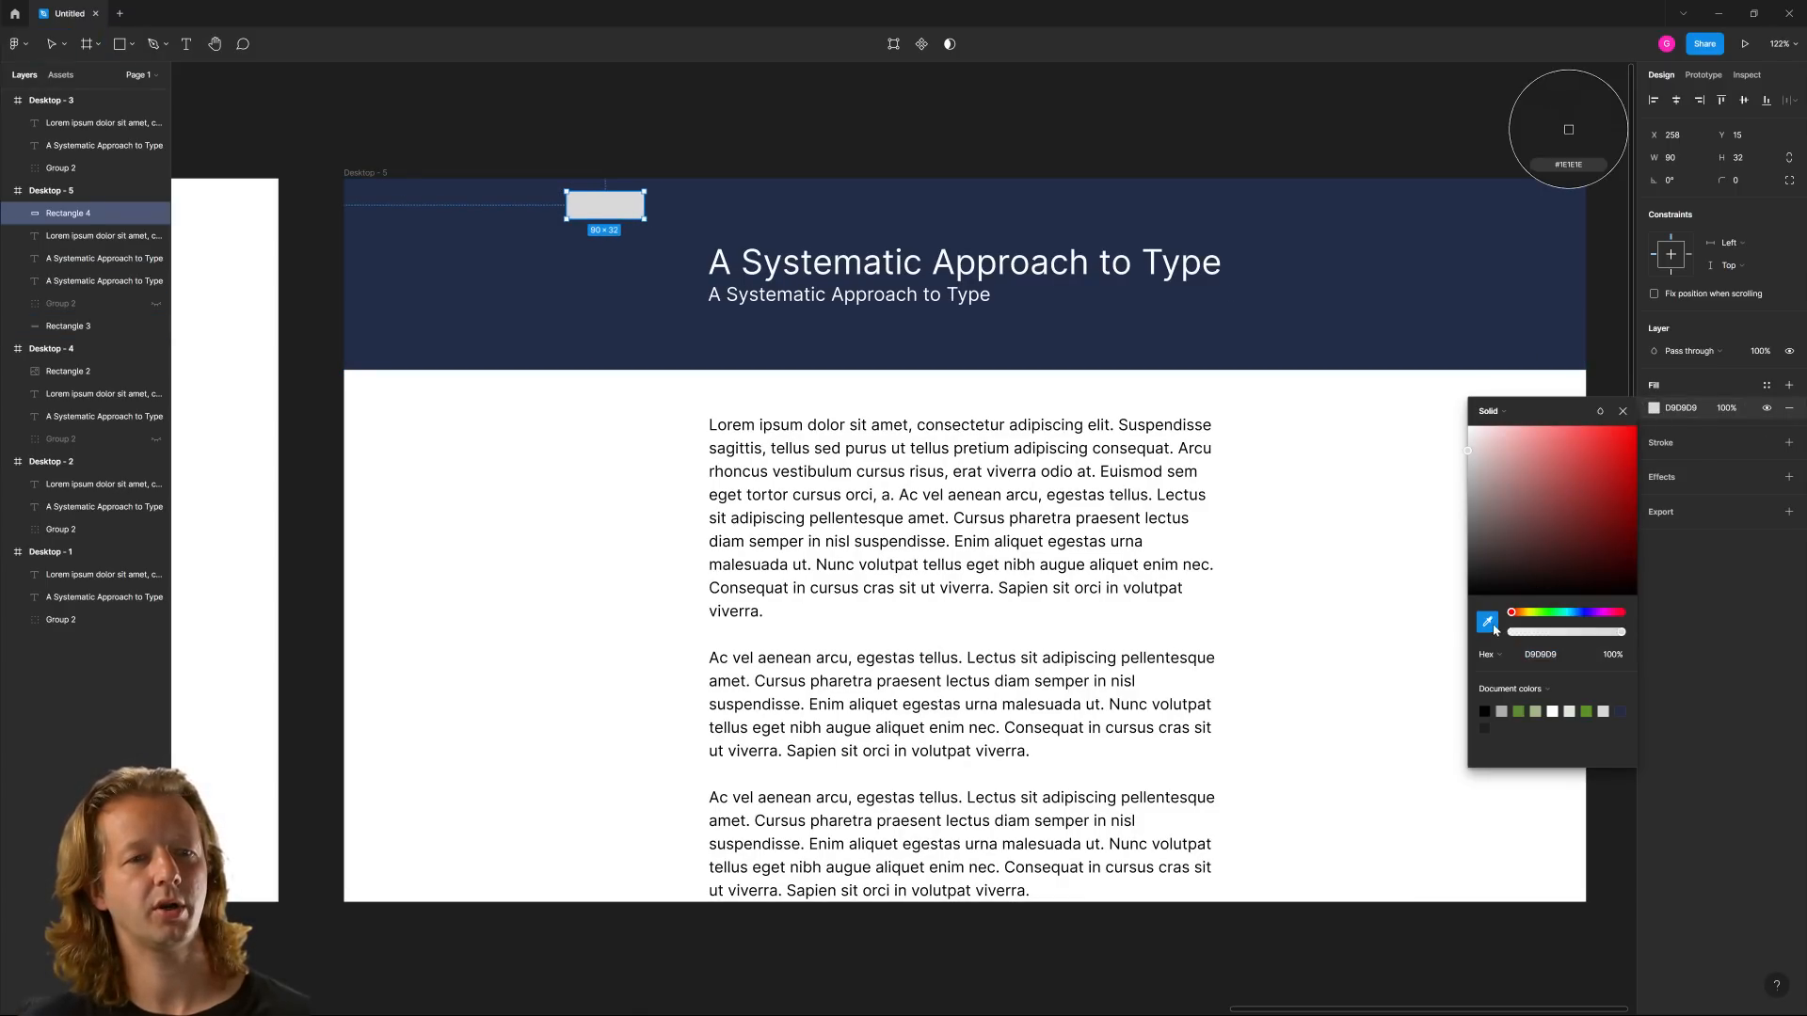
{"action": "left_click", "coordinate": [1504, 331]}
{"action": "left_click_drag", "start_coordinate": [1557, 544], "coordinate": [1590, 459]}
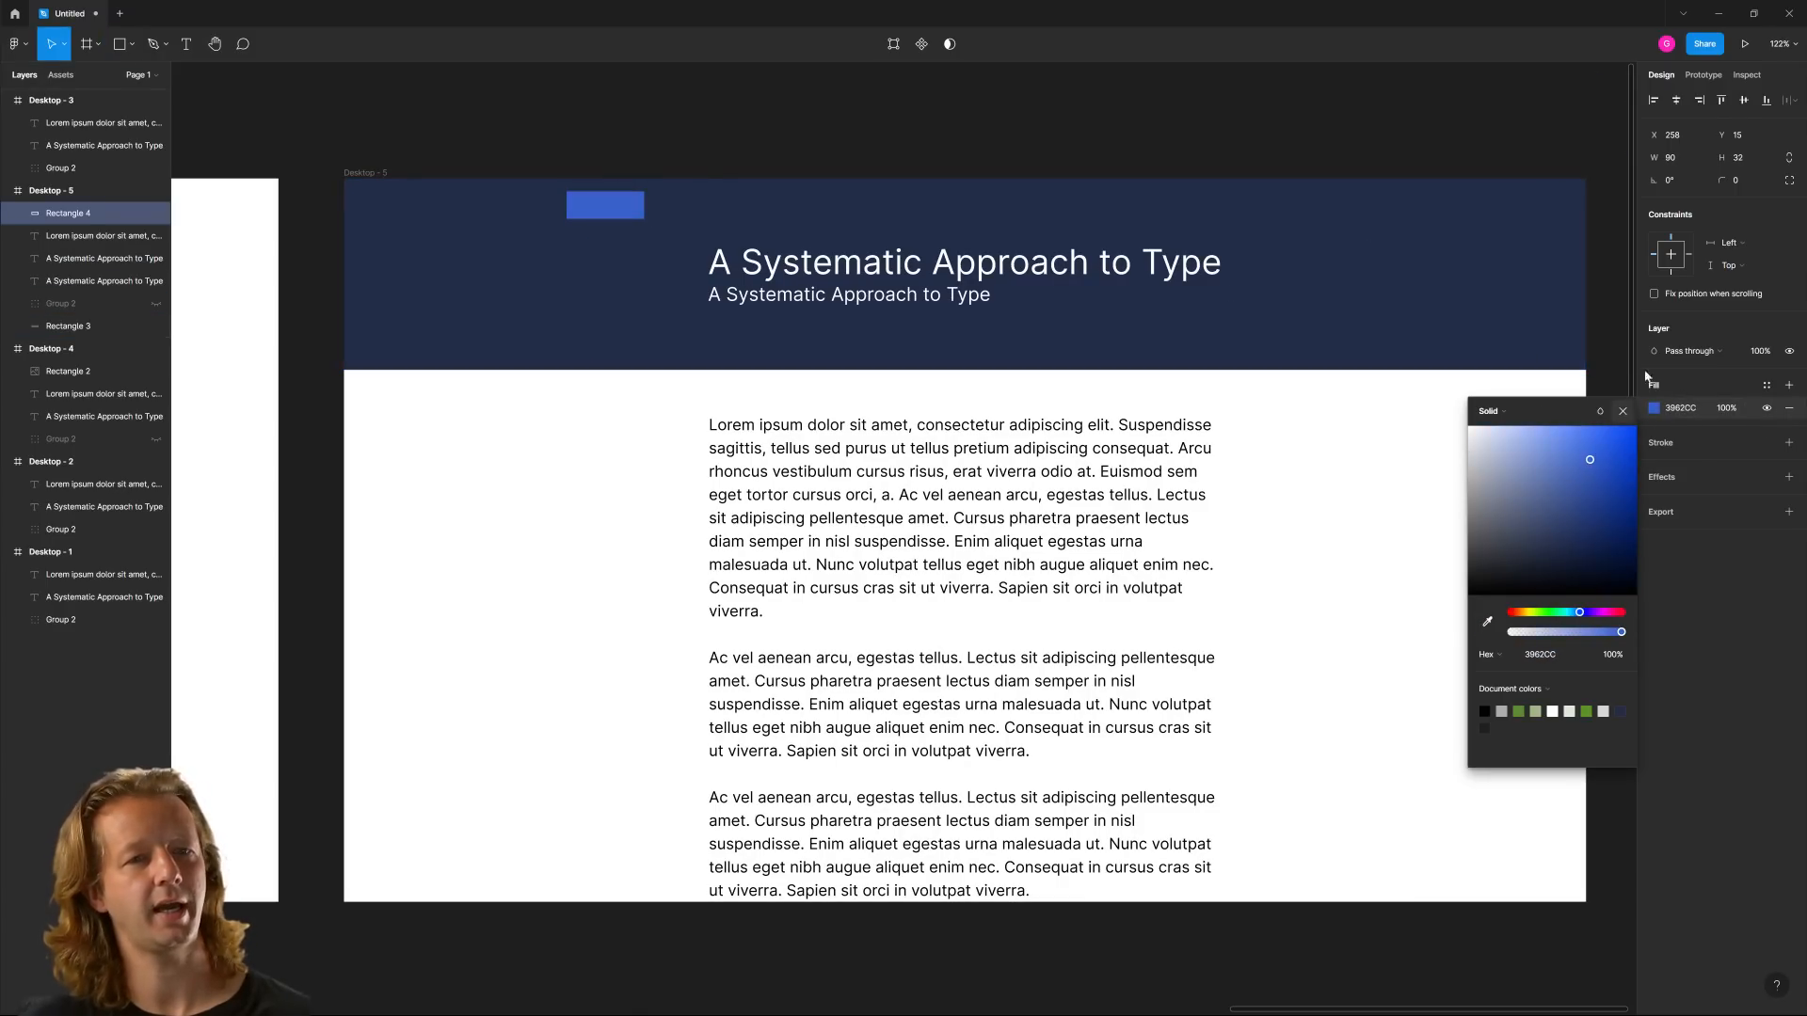
Round the small blue rectangle into a pill with corner radius 51 and move it down to Y 25
{"action": "left_click_drag", "start_coordinate": [1725, 181], "coordinate": [1772, 181]}
{"action": "left_click", "coordinate": [766, 145]}
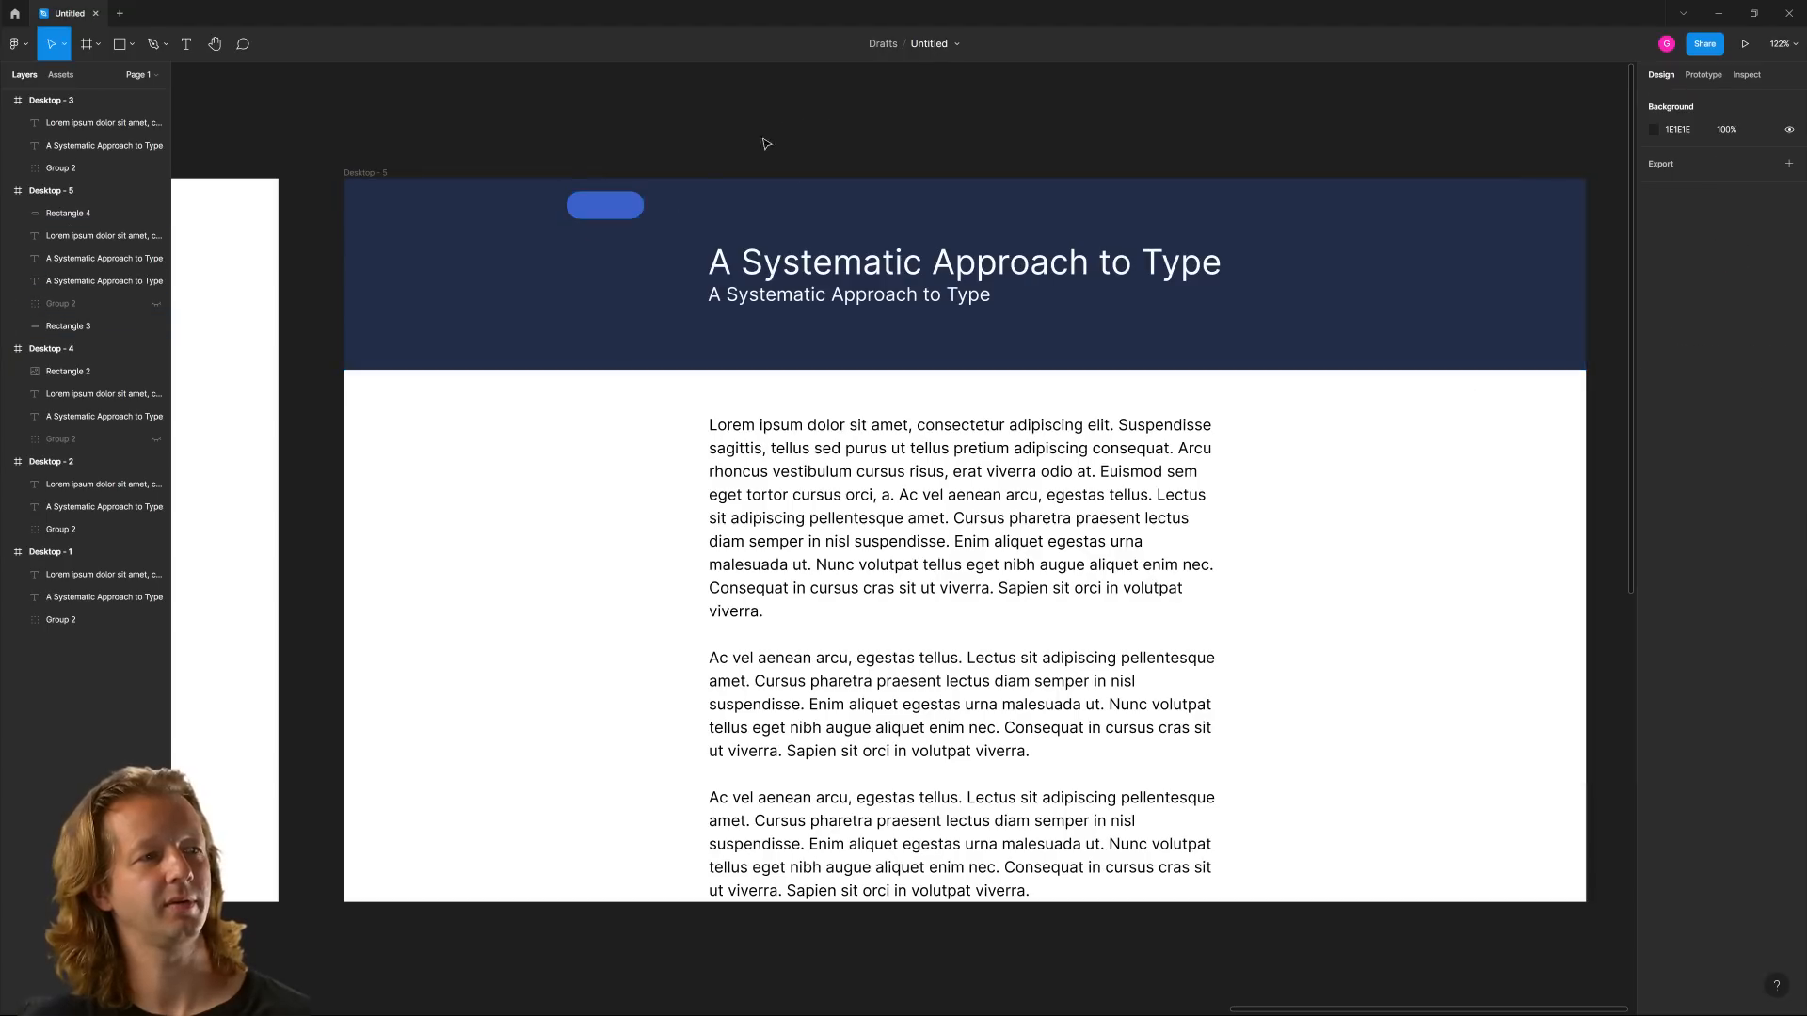
{"action": "left_click_drag", "start_coordinate": [593, 210], "coordinate": [593, 219]}
Move the heading and subheading down together in the header, placing the subheading at Y 152
{"action": "left_click", "coordinate": [821, 294]}
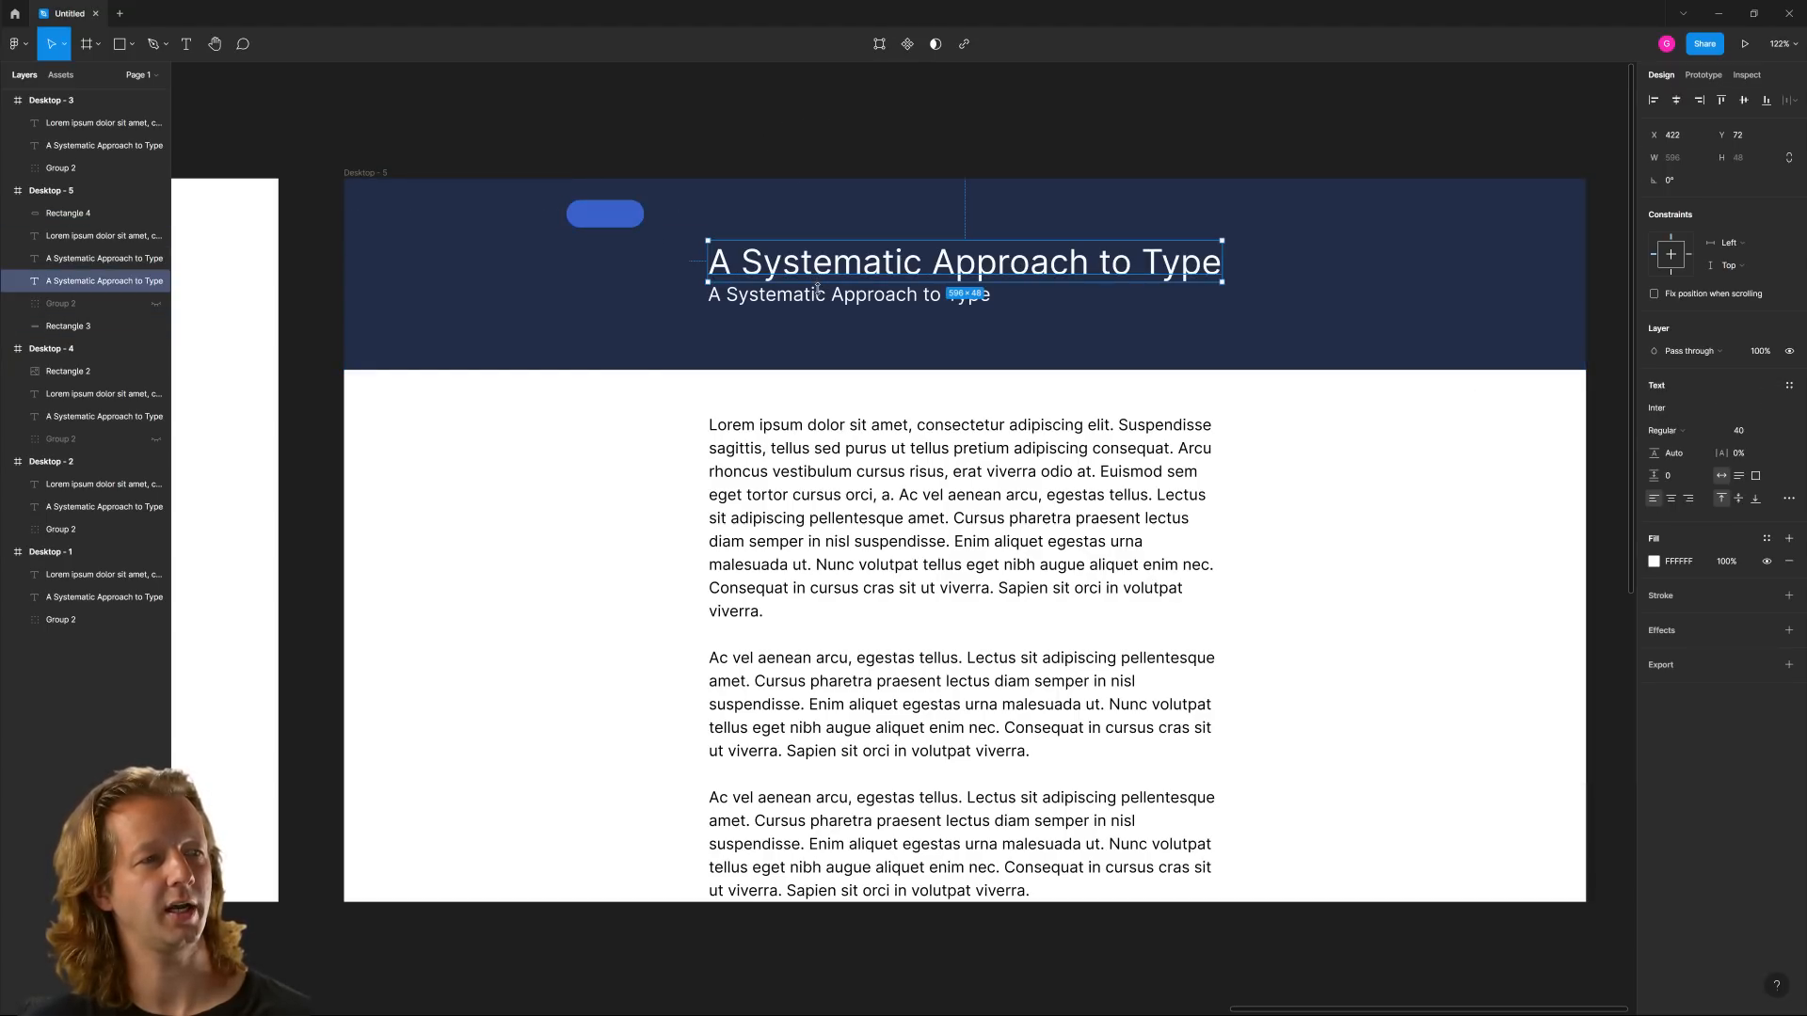
{"action": "left_click", "coordinate": [830, 273], "text": "shift"}
{"action": "left_click_drag", "start_coordinate": [830, 272], "coordinate": [828, 299]}
Extend the navy header rectangle to a height of 253 and move the body text down to Y 306
{"action": "left_click", "coordinate": [1277, 350]}
{"action": "left_click_drag", "start_coordinate": [1285, 371], "coordinate": [1294, 396]}
{"action": "left_click", "coordinate": [1291, 470]}
{"action": "left_click_drag", "start_coordinate": [1071, 483], "coordinate": [1071, 513]}
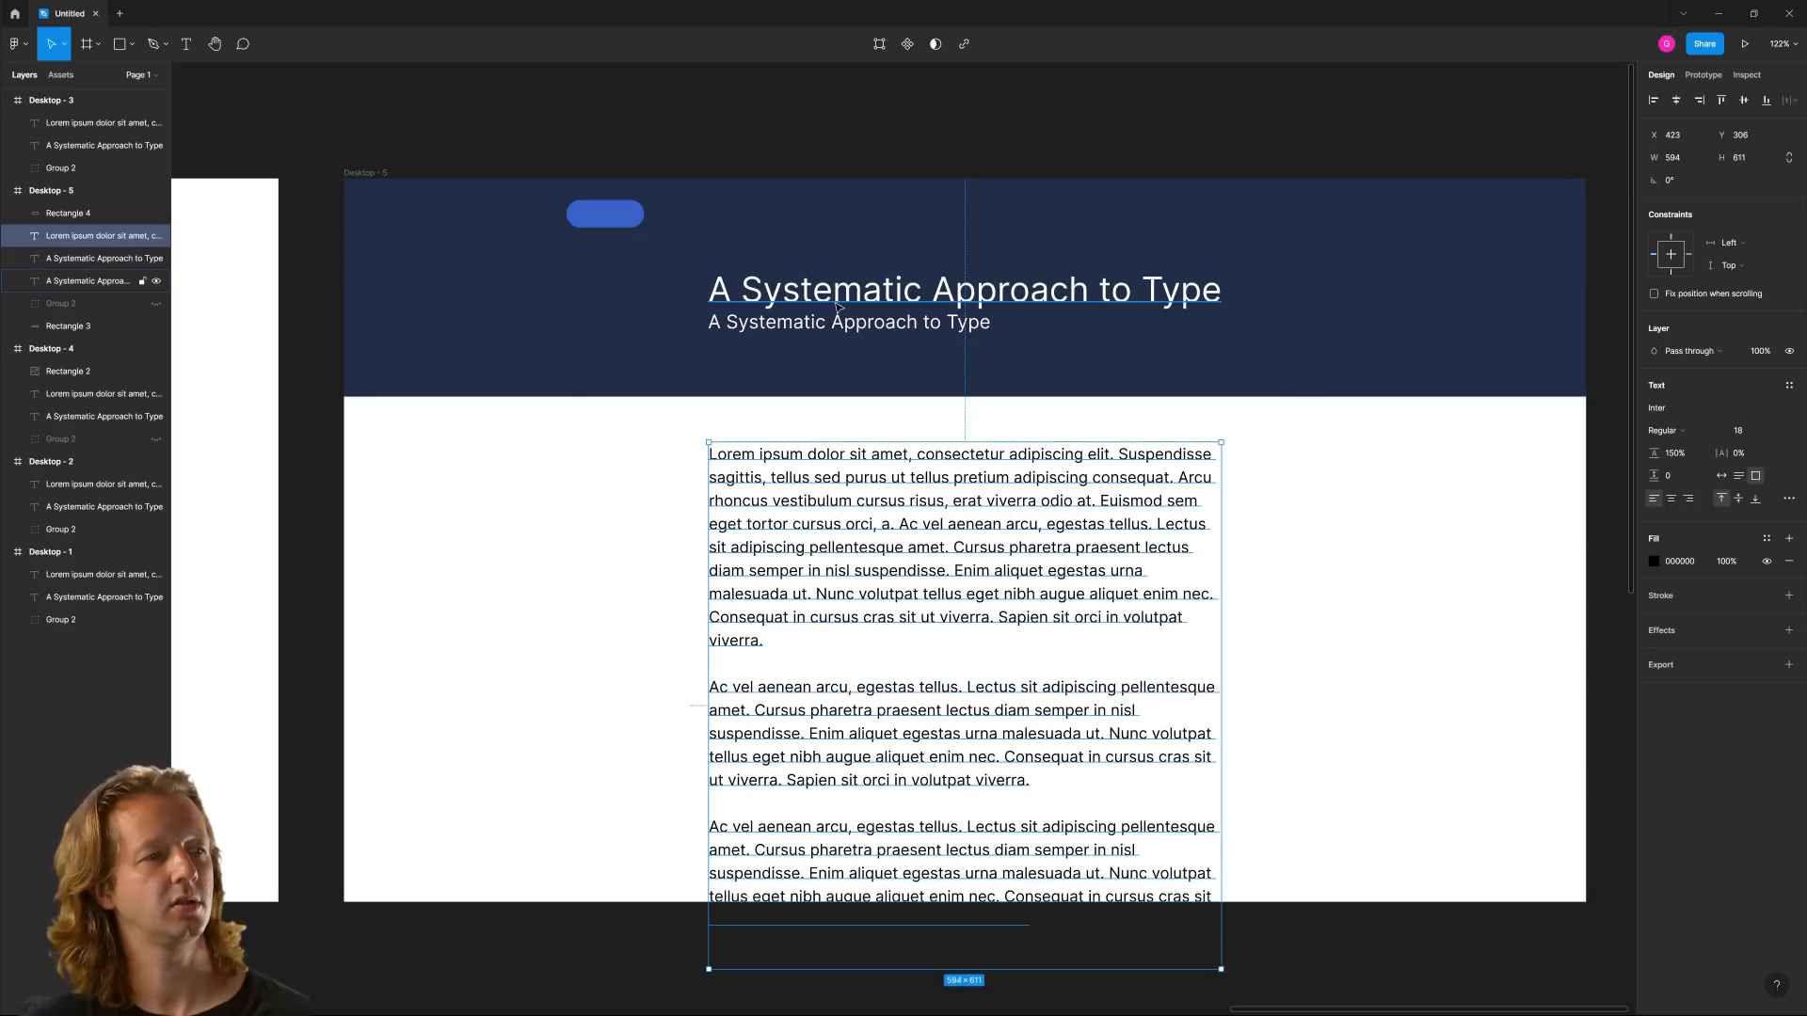
Nudge the heading and the subheading slightly lower within the header
{"action": "left_click_drag", "start_coordinate": [844, 303], "coordinate": [845, 311]}
{"action": "left_click", "coordinate": [817, 327]}
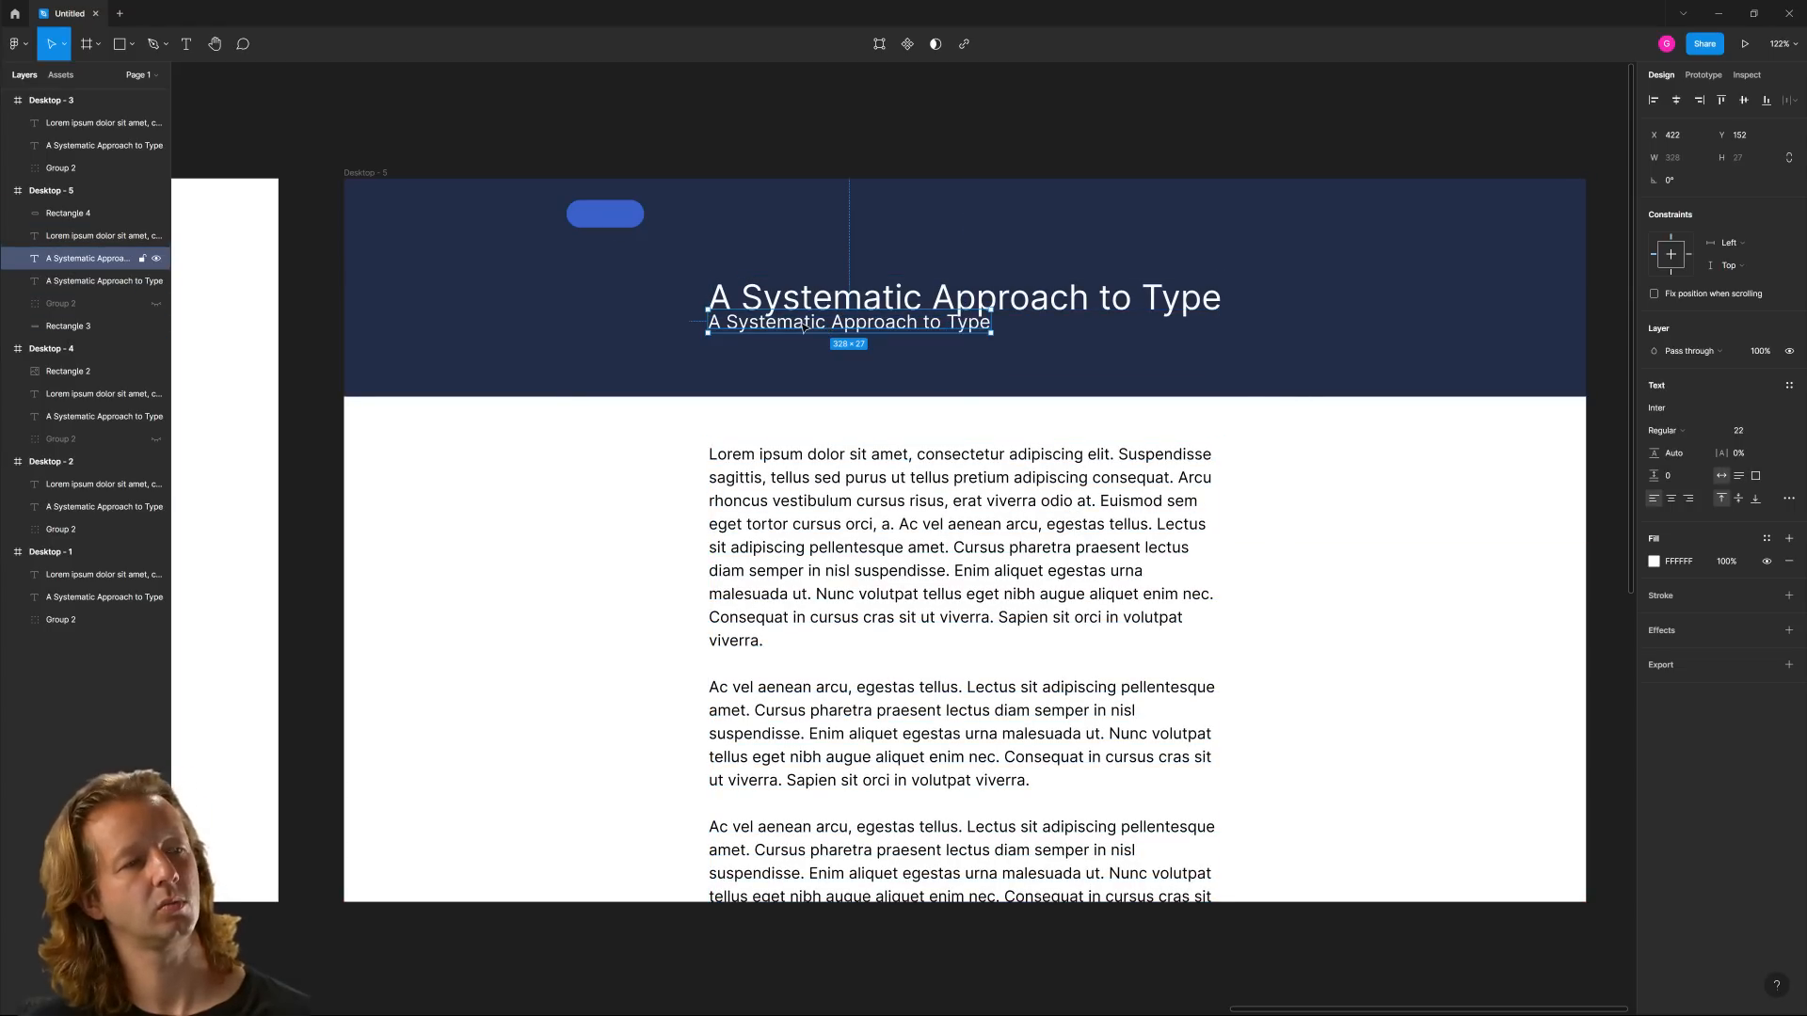
{"action": "key", "text": "shift+Down"}
{"action": "left_click", "coordinate": [809, 301], "text": "shift"}
{"action": "left_click", "coordinate": [570, 259]}
Copy the blue pill into a row of four evenly spaced 65 × 22 navigation pills at Y 31, on the header's right side
{"action": "left_click", "coordinate": [605, 212]}
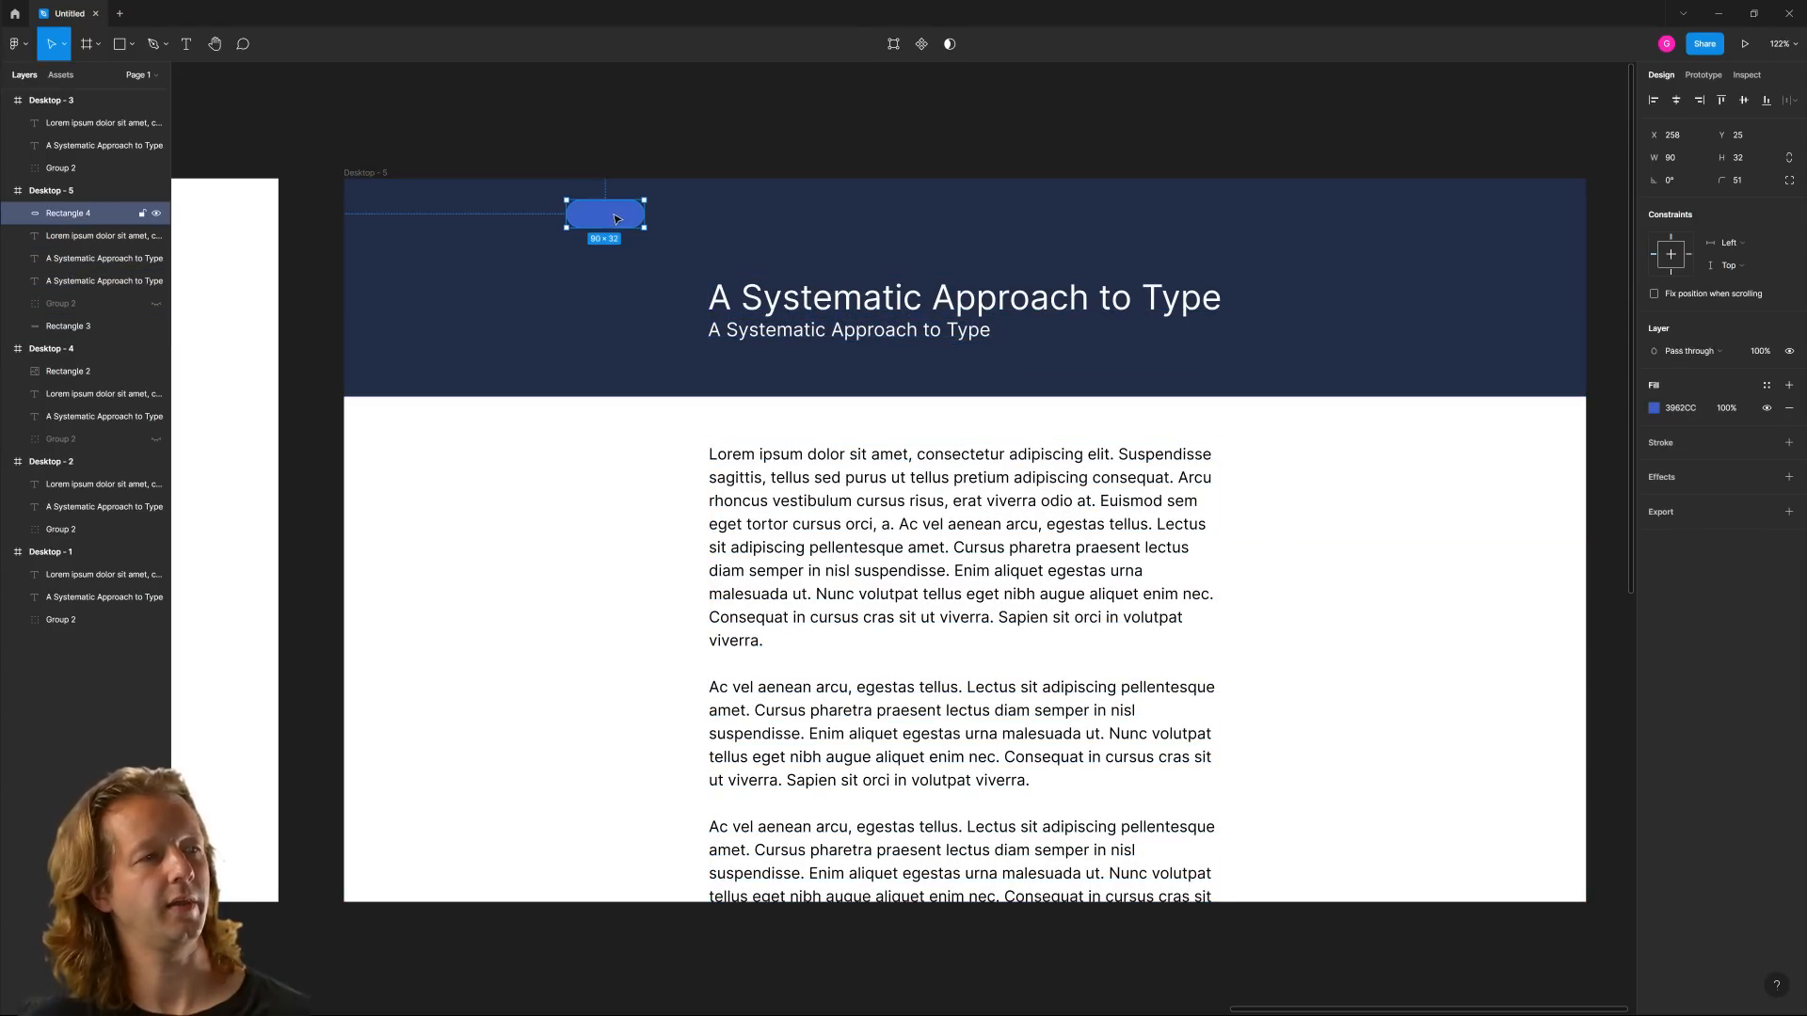
{"action": "left_click_drag", "start_coordinate": [610, 214], "coordinate": [1157, 220]}
{"action": "key", "text": "Down"}
{"action": "key", "text": "Down"}
{"action": "key", "text": "Down"}
{"action": "key", "text": "Down"}
{"action": "key", "text": "Down"}
{"action": "key", "text": "Down"}
{"action": "key", "text": "Right"}
{"action": "key", "text": "Right"}
{"action": "key", "text": "Right"}
{"action": "key", "text": "Right"}
{"action": "key", "text": "ctrl+d"}
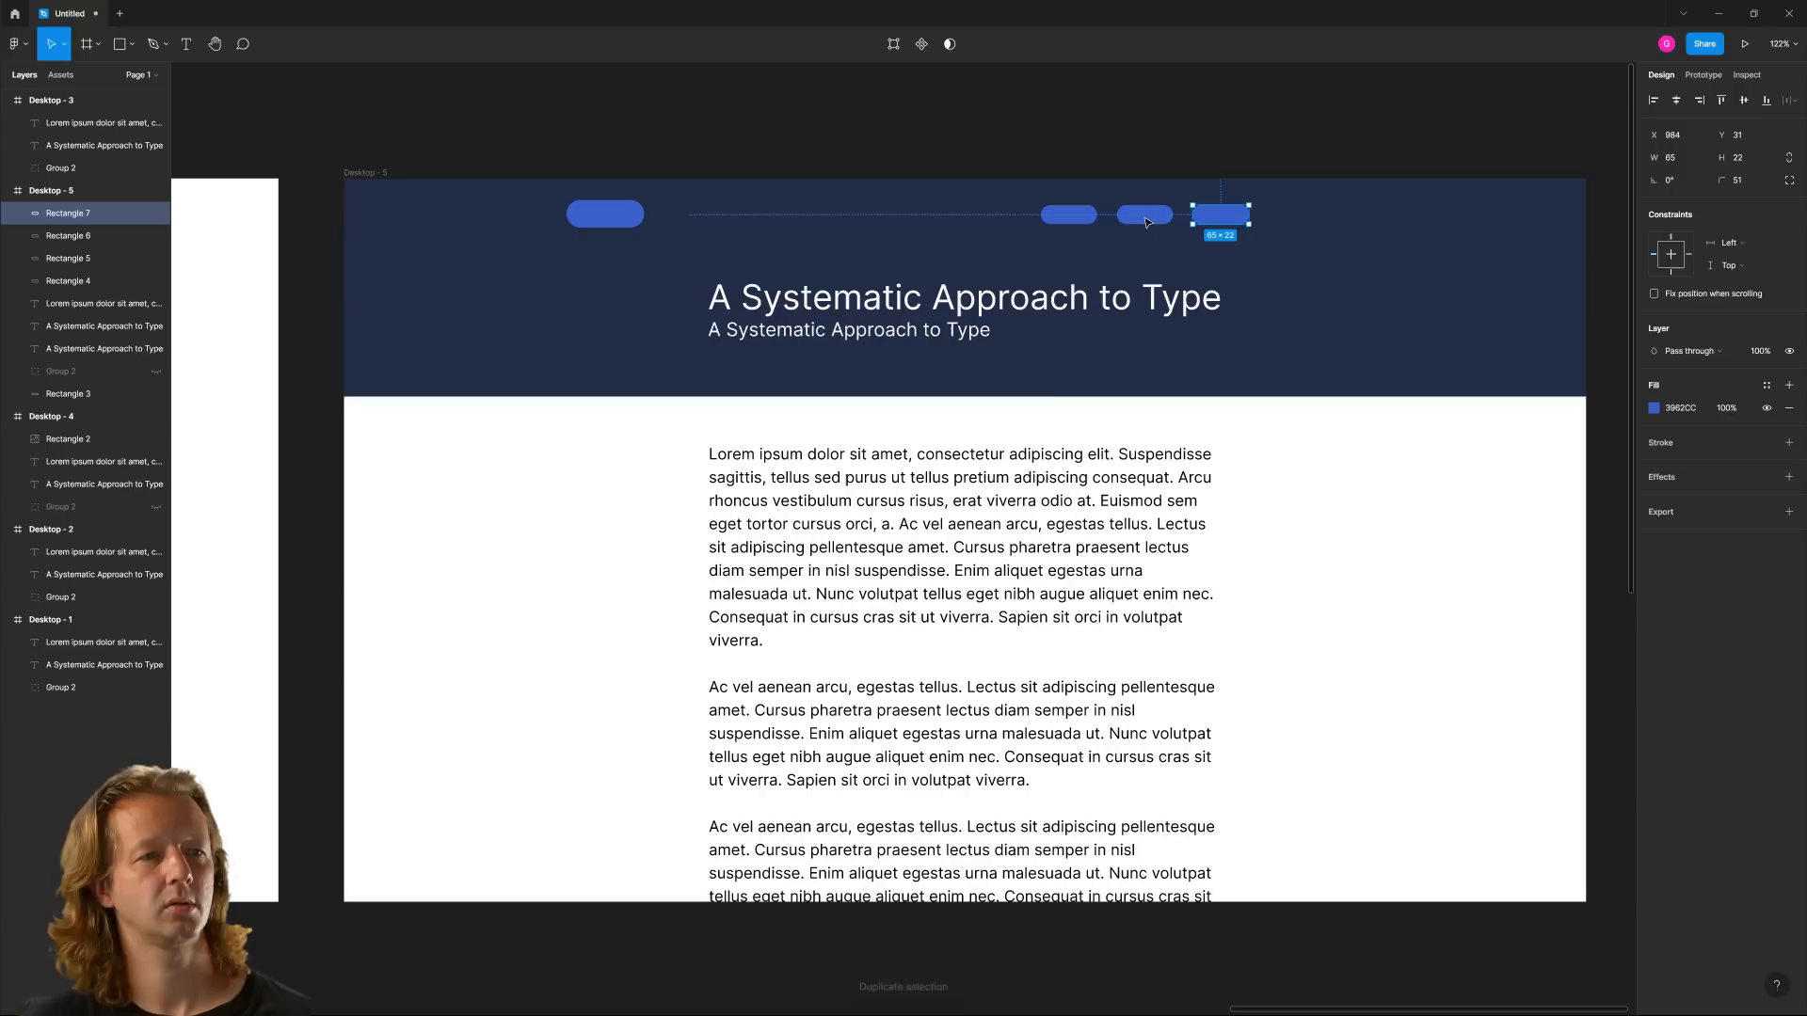
{"action": "key", "text": "ctrl+d"}
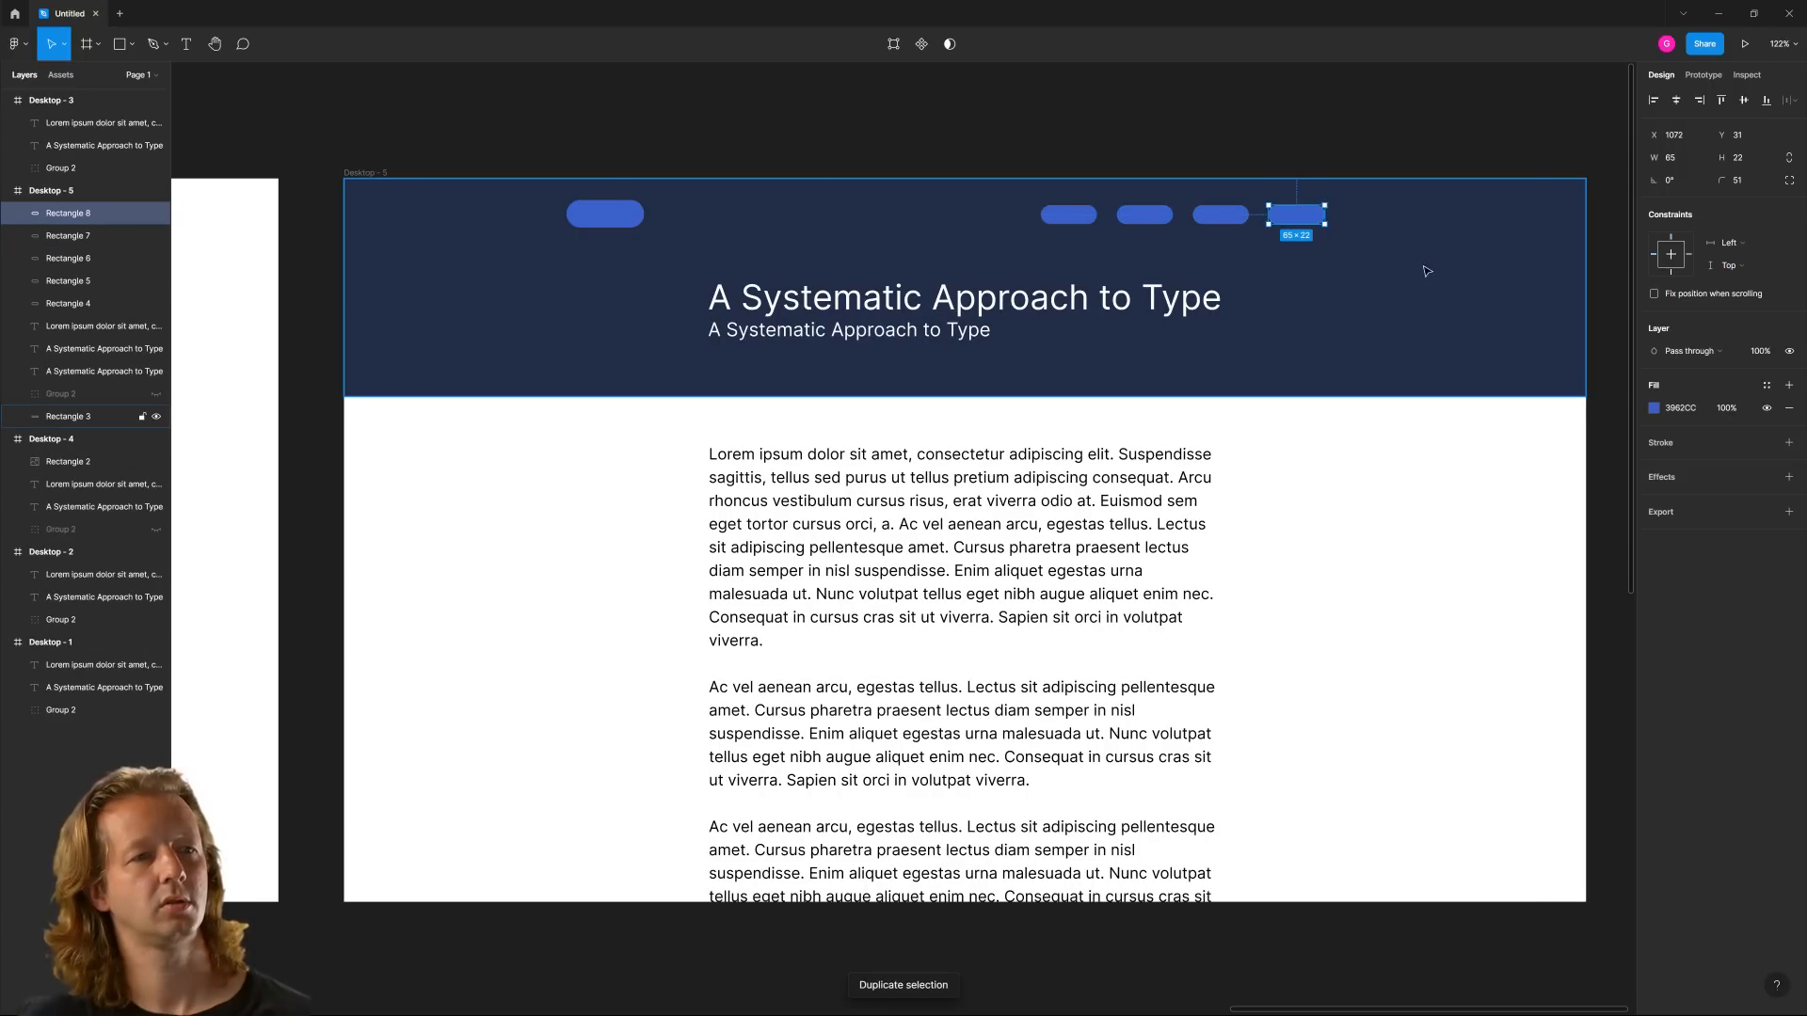
Select the four small navigation pills and lower their layer opacity to 70%
{"action": "left_click", "coordinate": [1234, 216], "text": "shift"}
{"action": "left_click", "coordinate": [1144, 216], "text": "shift"}
{"action": "left_click", "coordinate": [1069, 215], "text": "shift"}
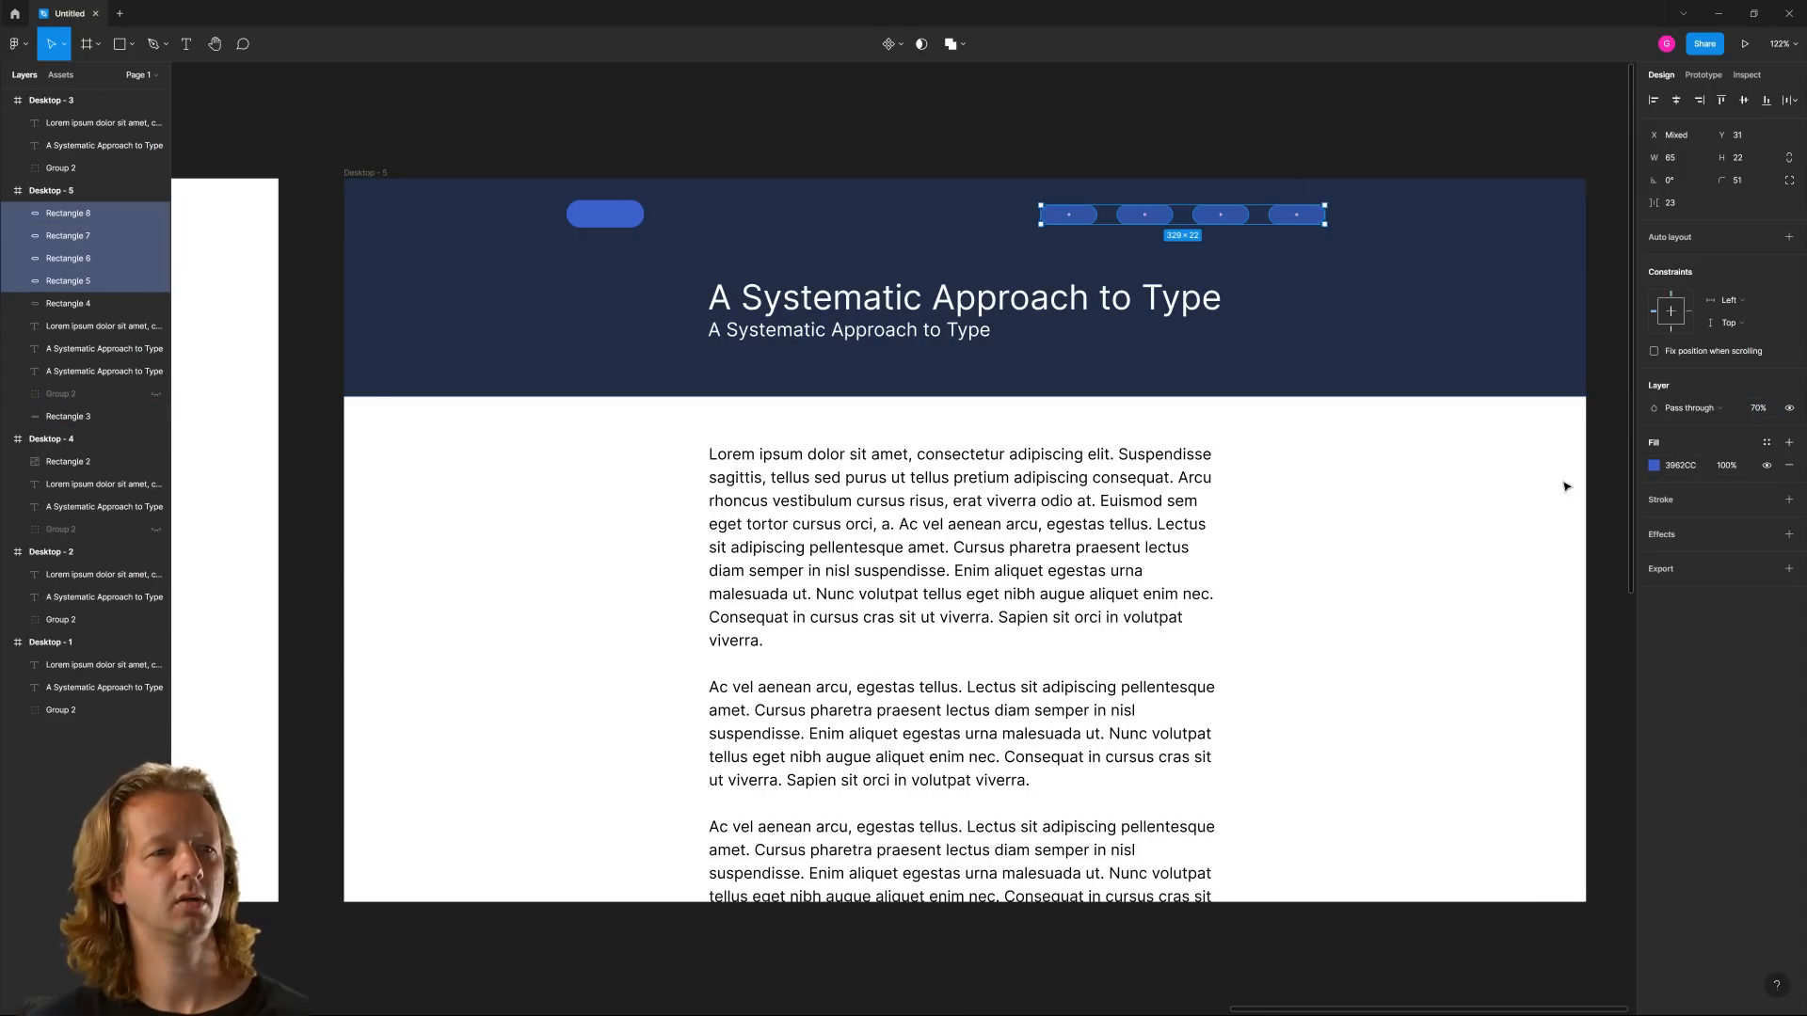
{"action": "left_click", "coordinate": [1421, 599]}
Extend the bottom edge of the navy header rectangle further down, just above the body text
{"action": "scroll", "coordinate": [793, 391], "scroll_direction": "down", "scroll_amount": 5}
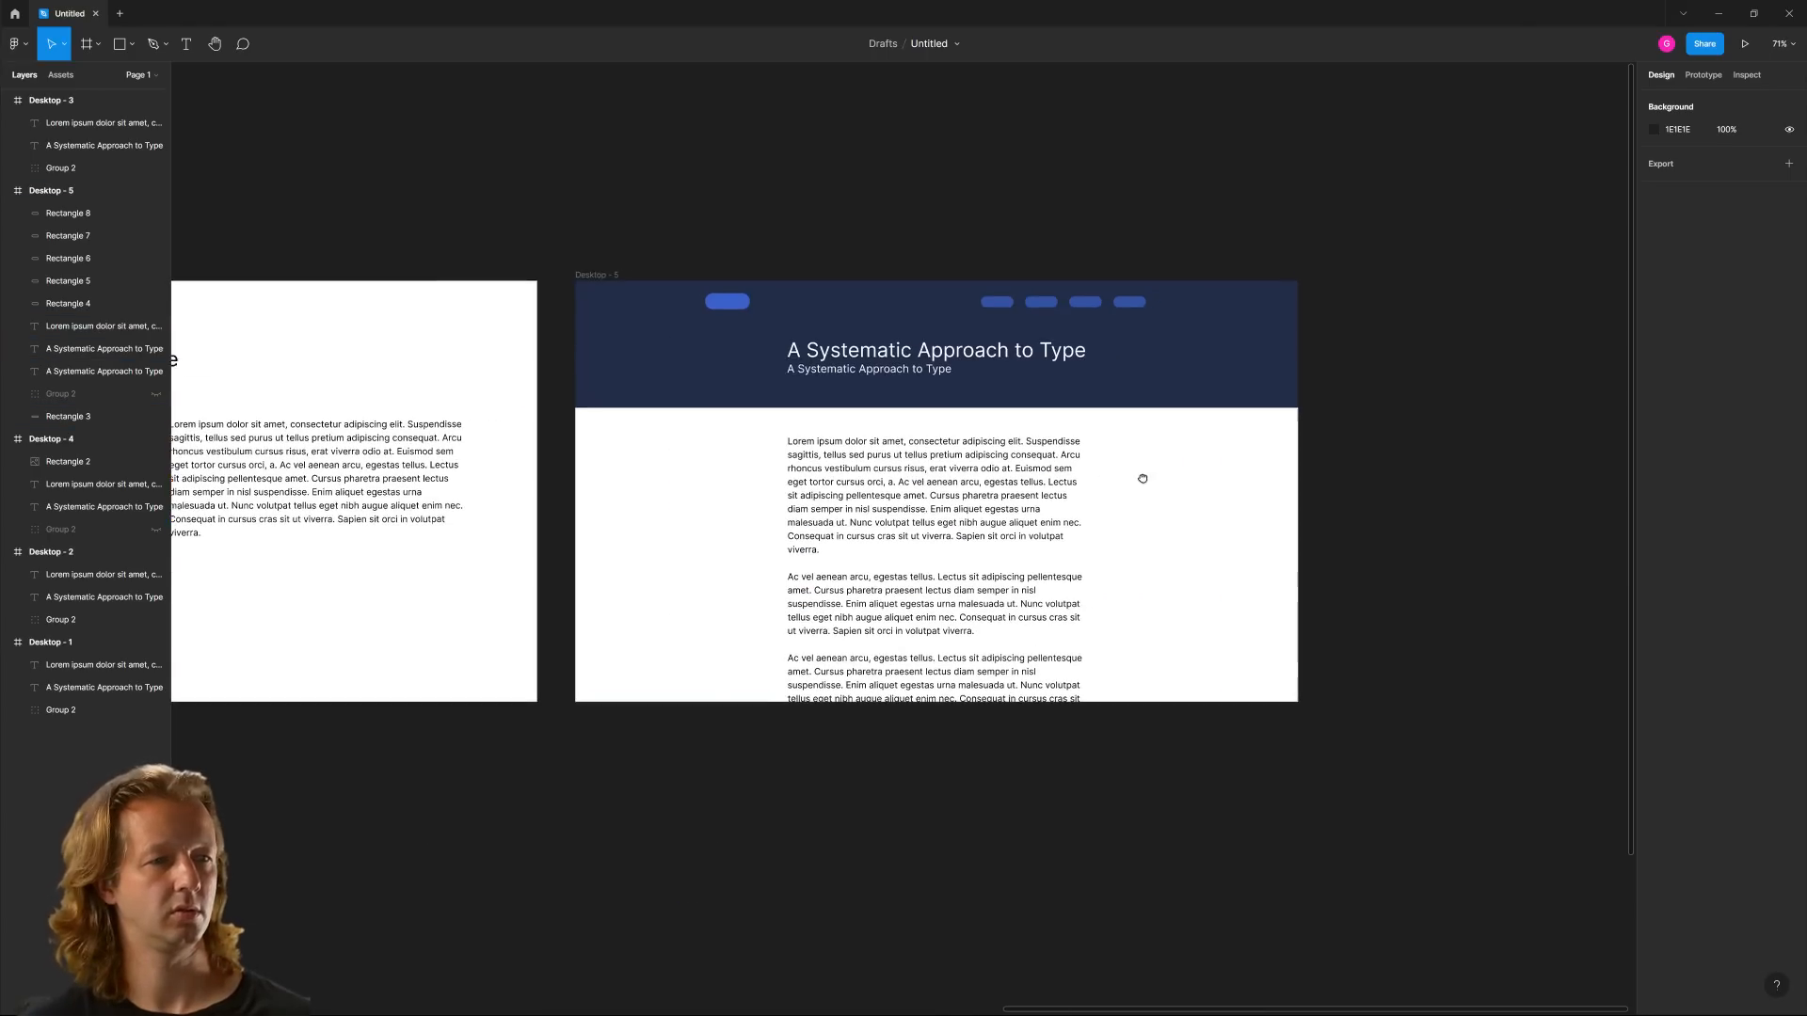
{"action": "left_click", "coordinate": [793, 391]}
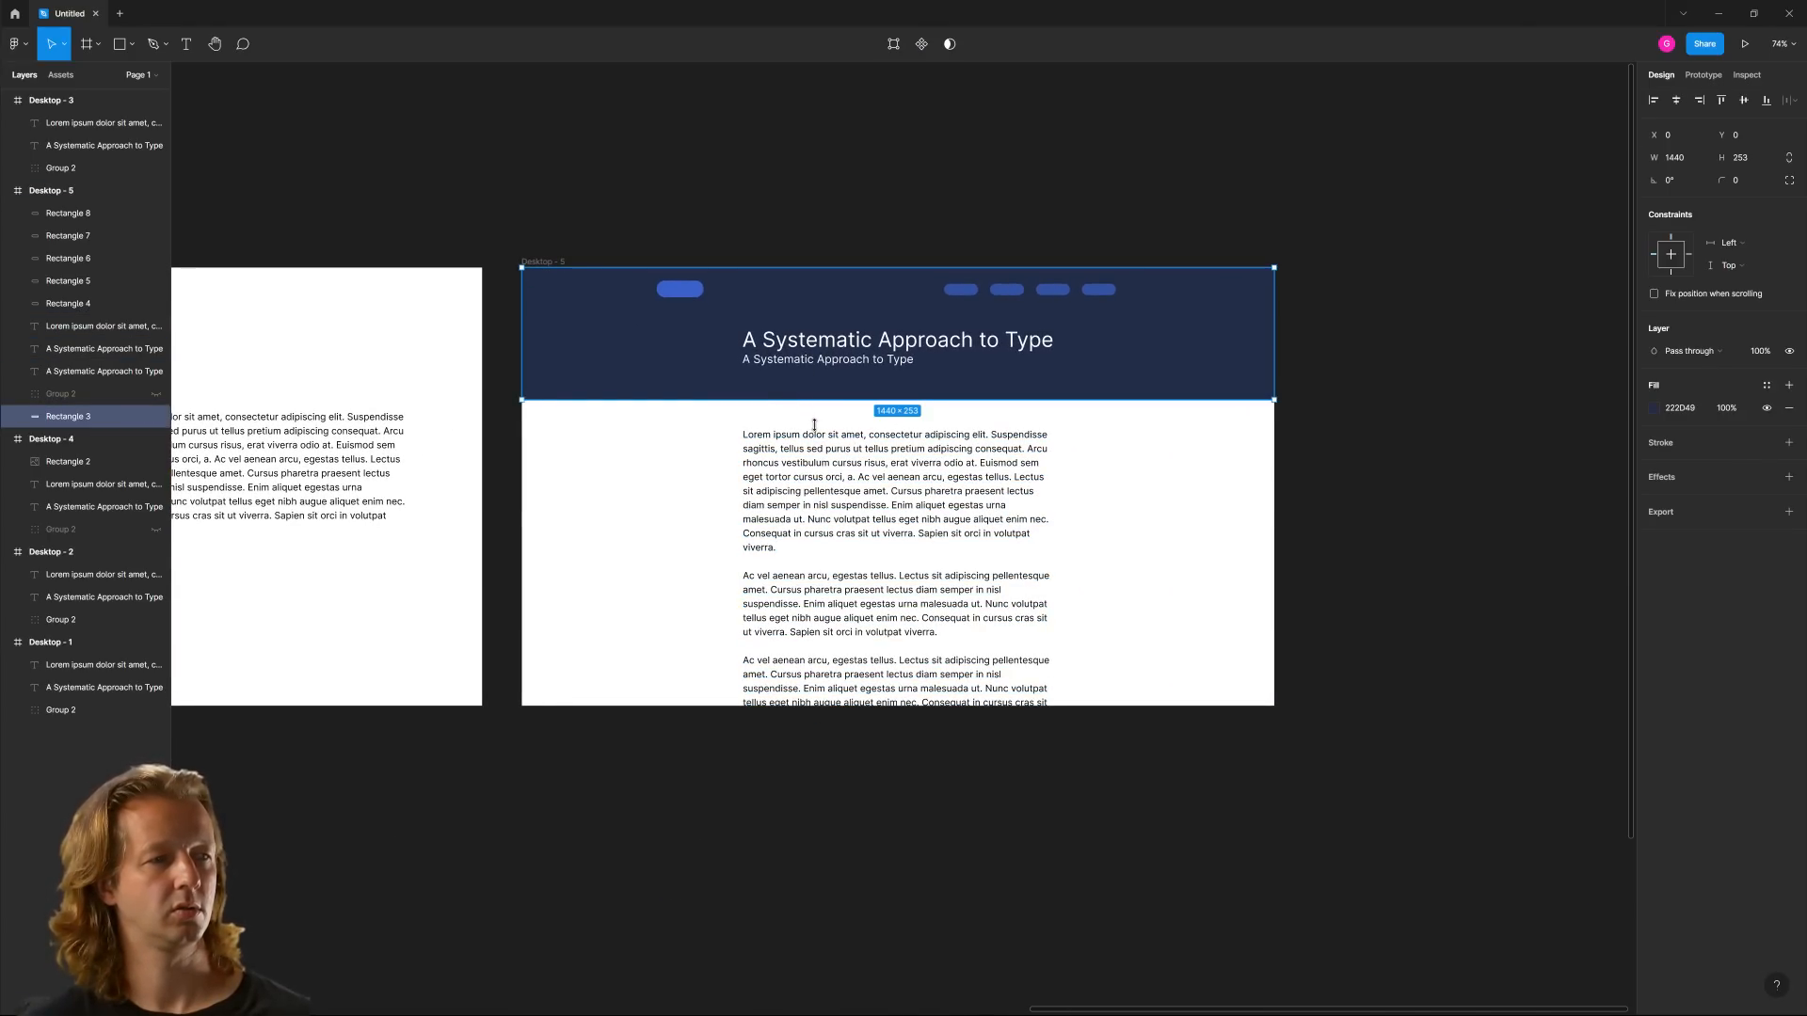
{"action": "left_click_drag", "start_coordinate": [815, 424], "coordinate": [815, 437]}
Select the heading and subheading together and move them lower in the taller header
{"action": "left_click_drag", "start_coordinate": [1192, 456], "coordinate": [700, 328]}
{"action": "left_click", "coordinate": [774, 446], "text": "shift"}
{"action": "left_click", "coordinate": [793, 392], "text": "shift"}
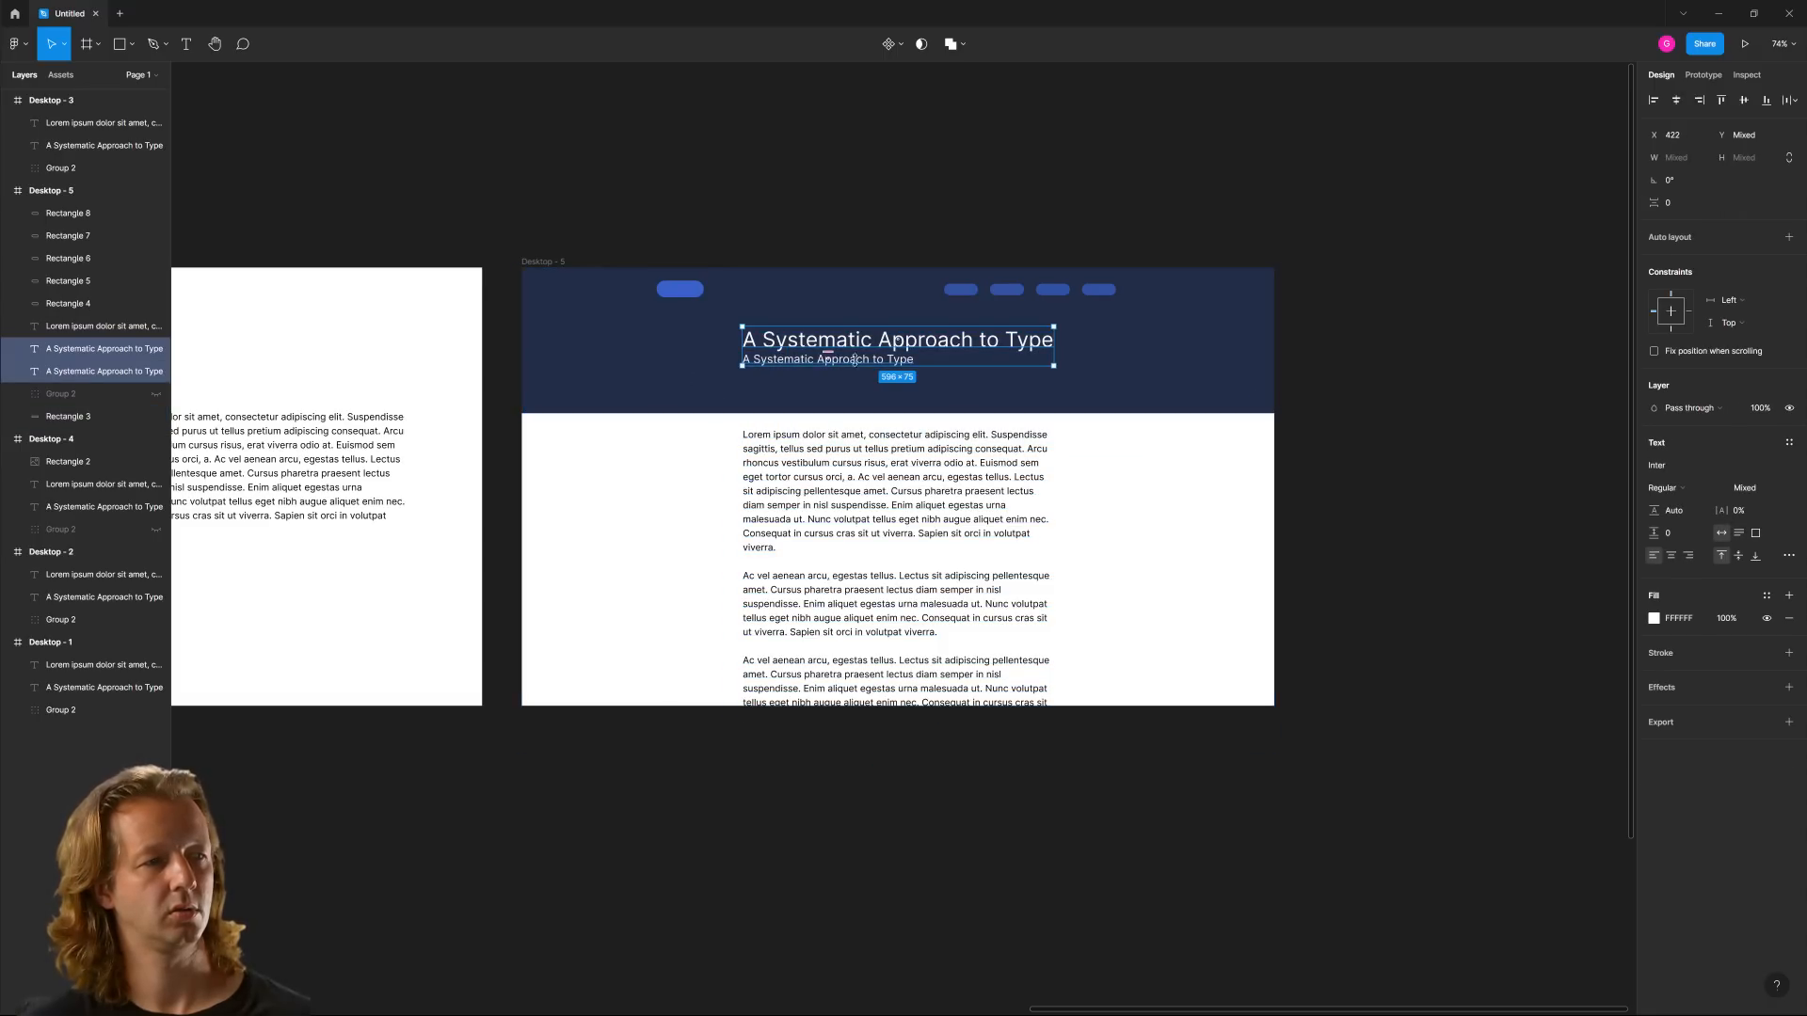
{"action": "mouse_move", "coordinate": [828, 353]}
{"action": "left_mouse_down"}
{"action": "mouse_move", "coordinate": [873, 361]}
{"action": "mouse_move", "coordinate": [858, 367]}
{"action": "left_mouse_up"}
{"action": "left_click", "coordinate": [1221, 531]}
Nudge the subheading slightly away from the heading and move the body text down to widen the gap below the header
{"action": "left_click_drag", "start_coordinate": [1099, 510], "coordinate": [1132, 509]}
{"action": "scroll", "coordinate": [1154, 492], "scroll_direction": "up", "scroll_amount": 3, "text": "ctrl"}
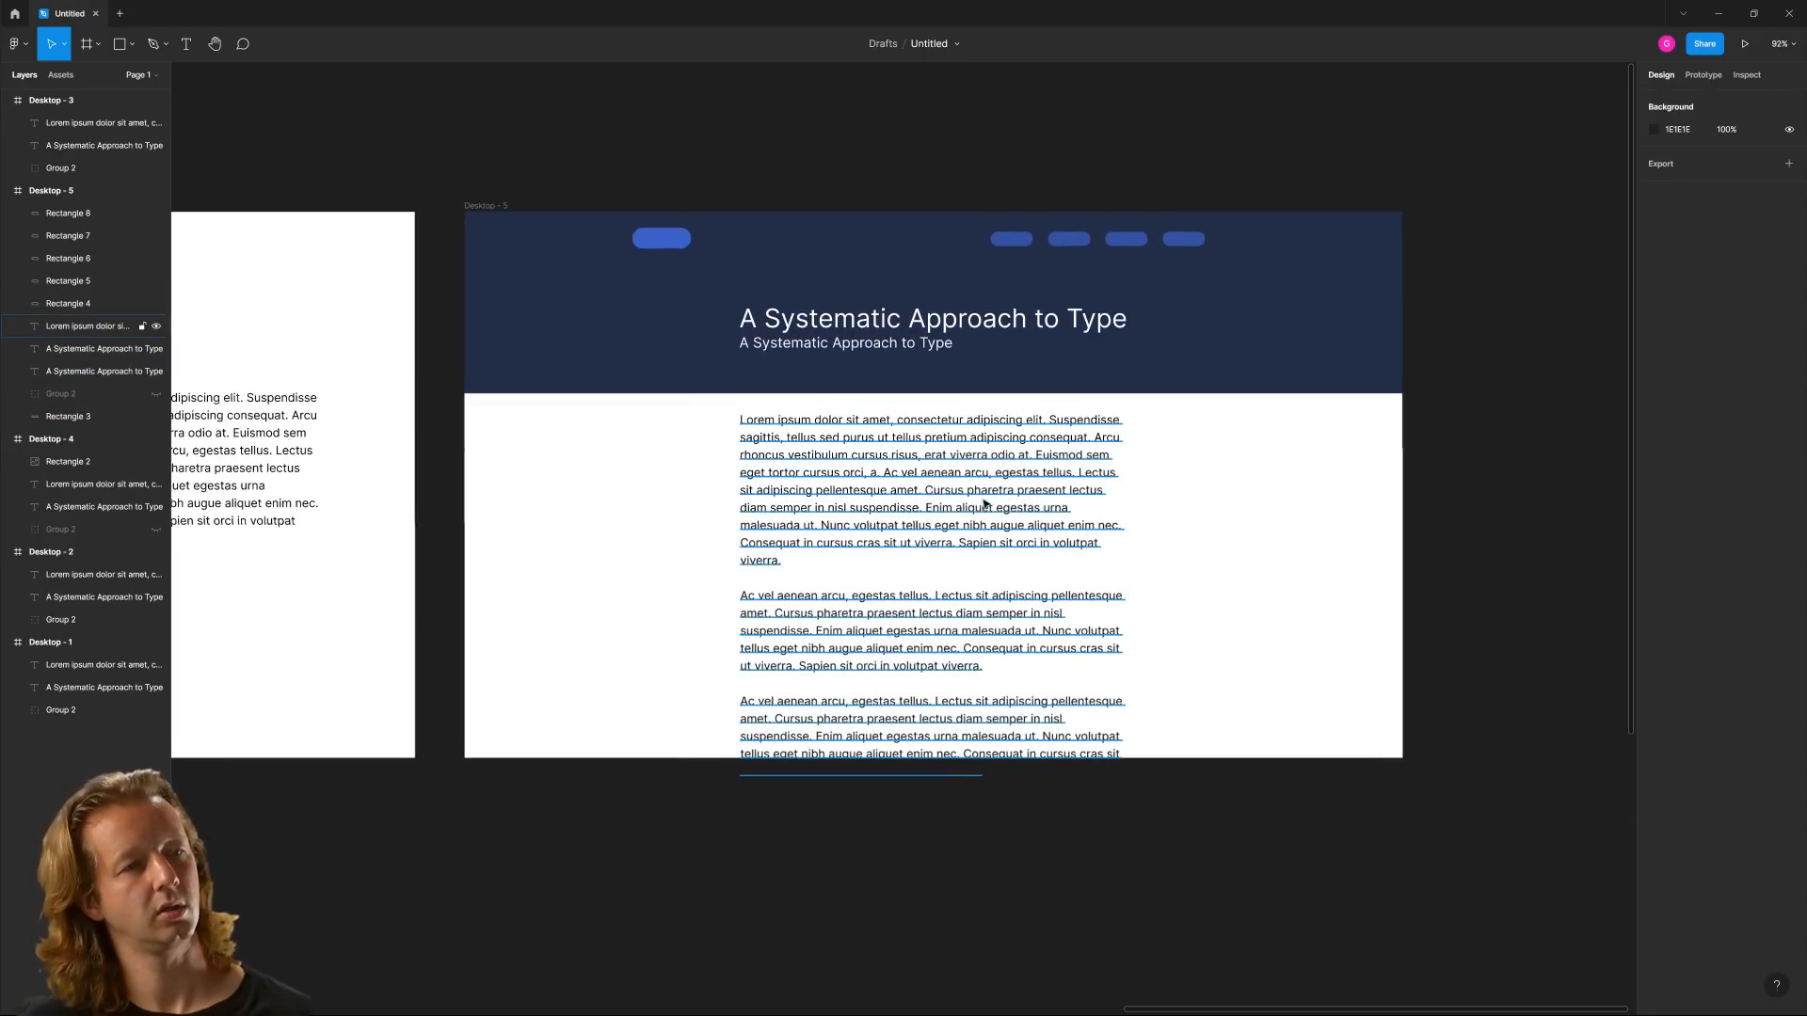
{"action": "left_click", "coordinate": [860, 350]}
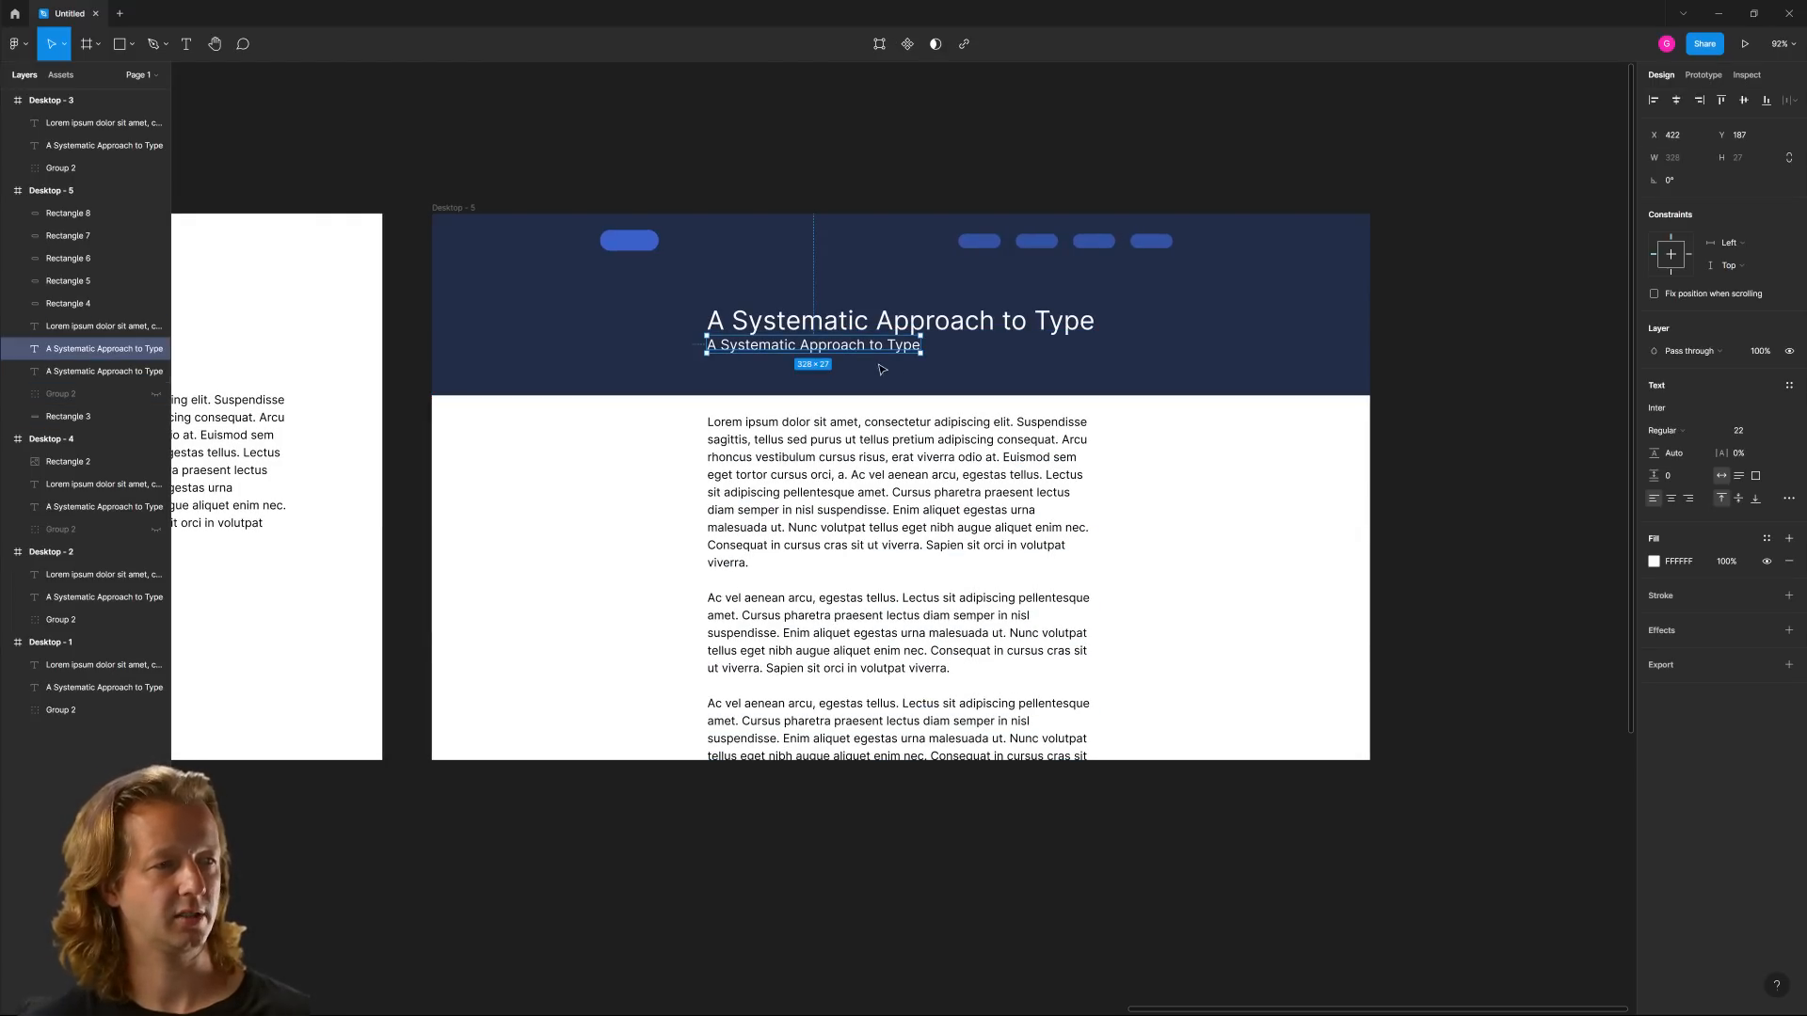
{"action": "left_click", "coordinate": [1218, 500]}
{"action": "left_click_drag", "start_coordinate": [878, 503], "coordinate": [878, 528]}
{"action": "left_click", "coordinate": [1225, 547]}
{"action": "left_click_drag", "start_coordinate": [1200, 527], "coordinate": [1251, 524]}
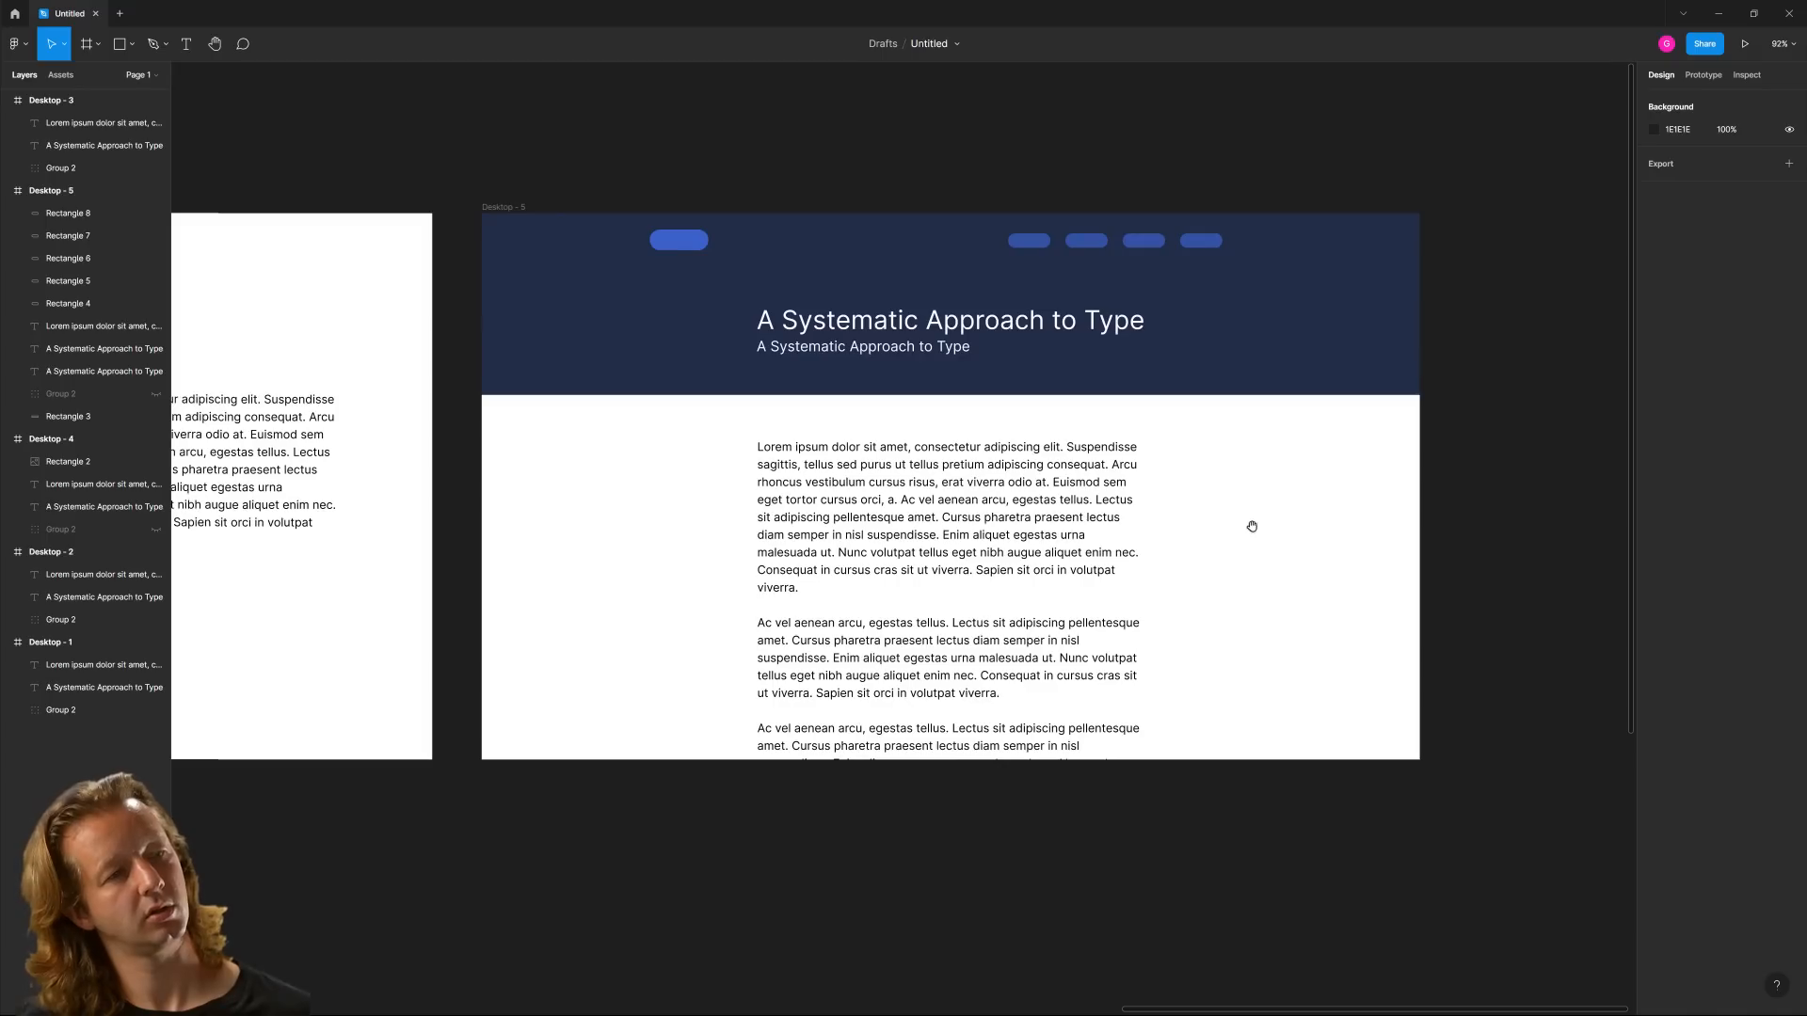
{"action": "left_click_drag", "start_coordinate": [493, 515], "coordinate": [1363, 456]}
{"action": "scroll", "coordinate": [1363, 456], "scroll_direction": "down", "scroll_amount": 6}
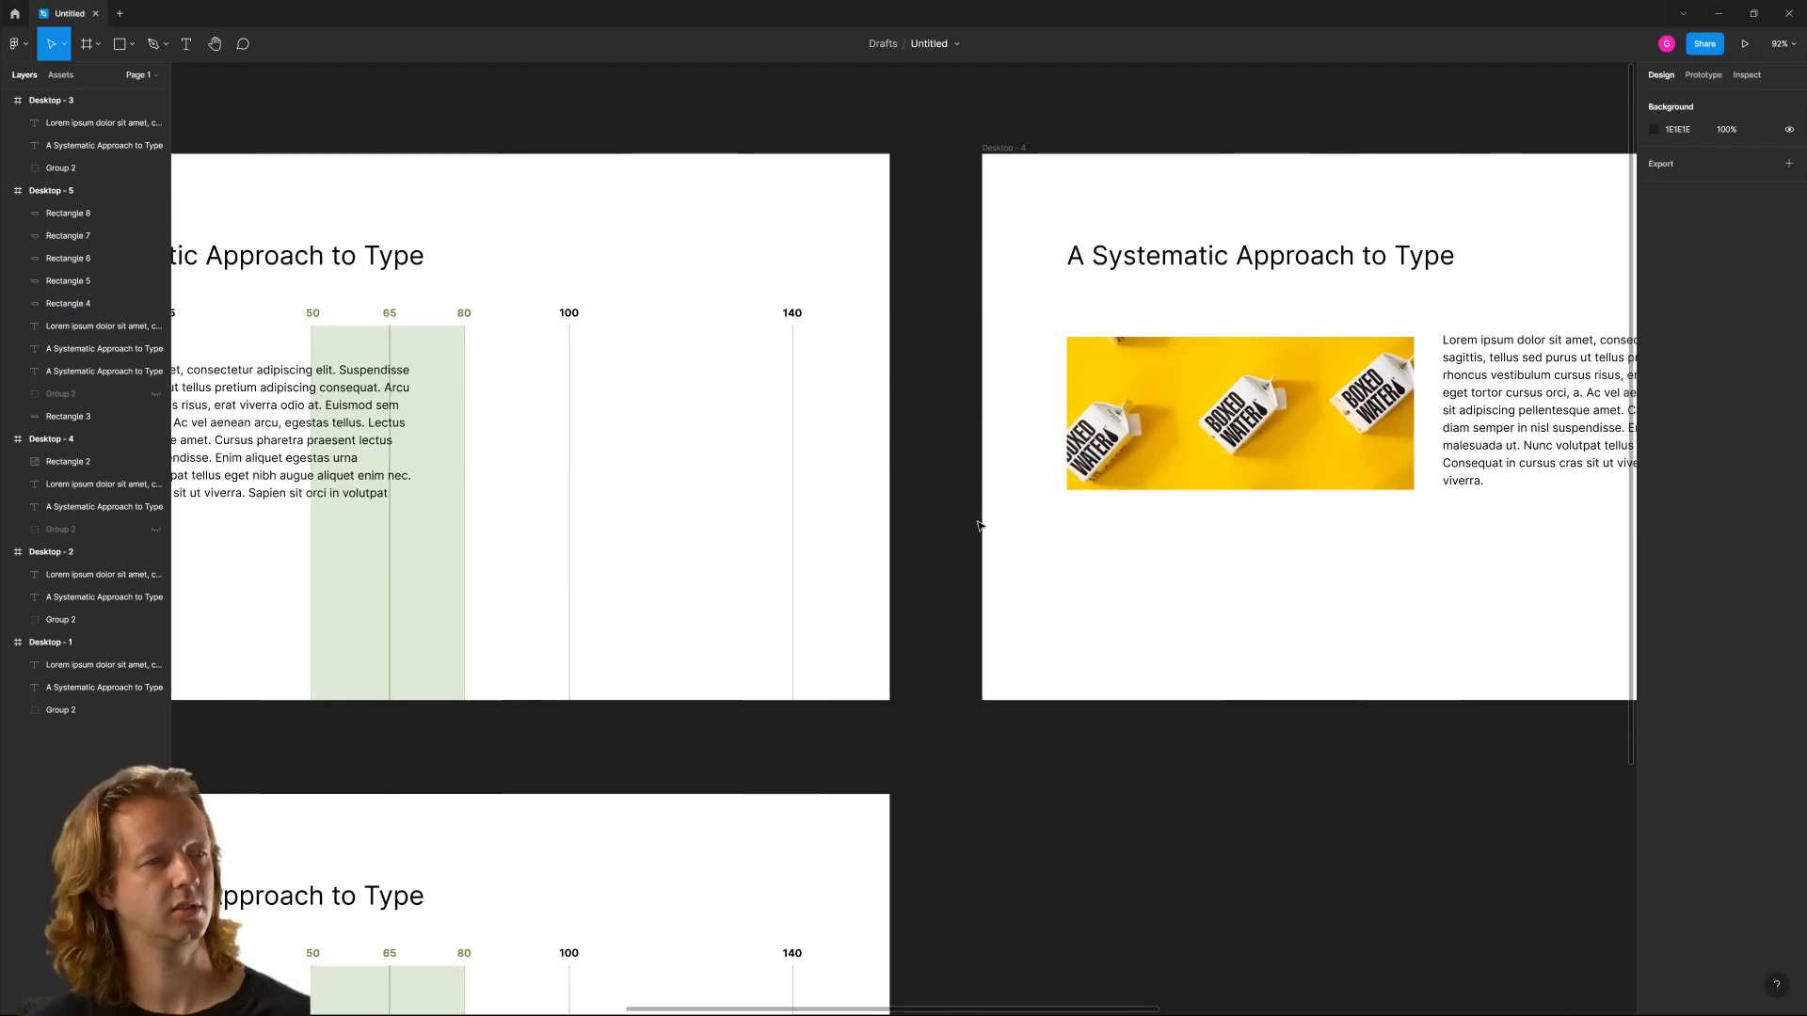